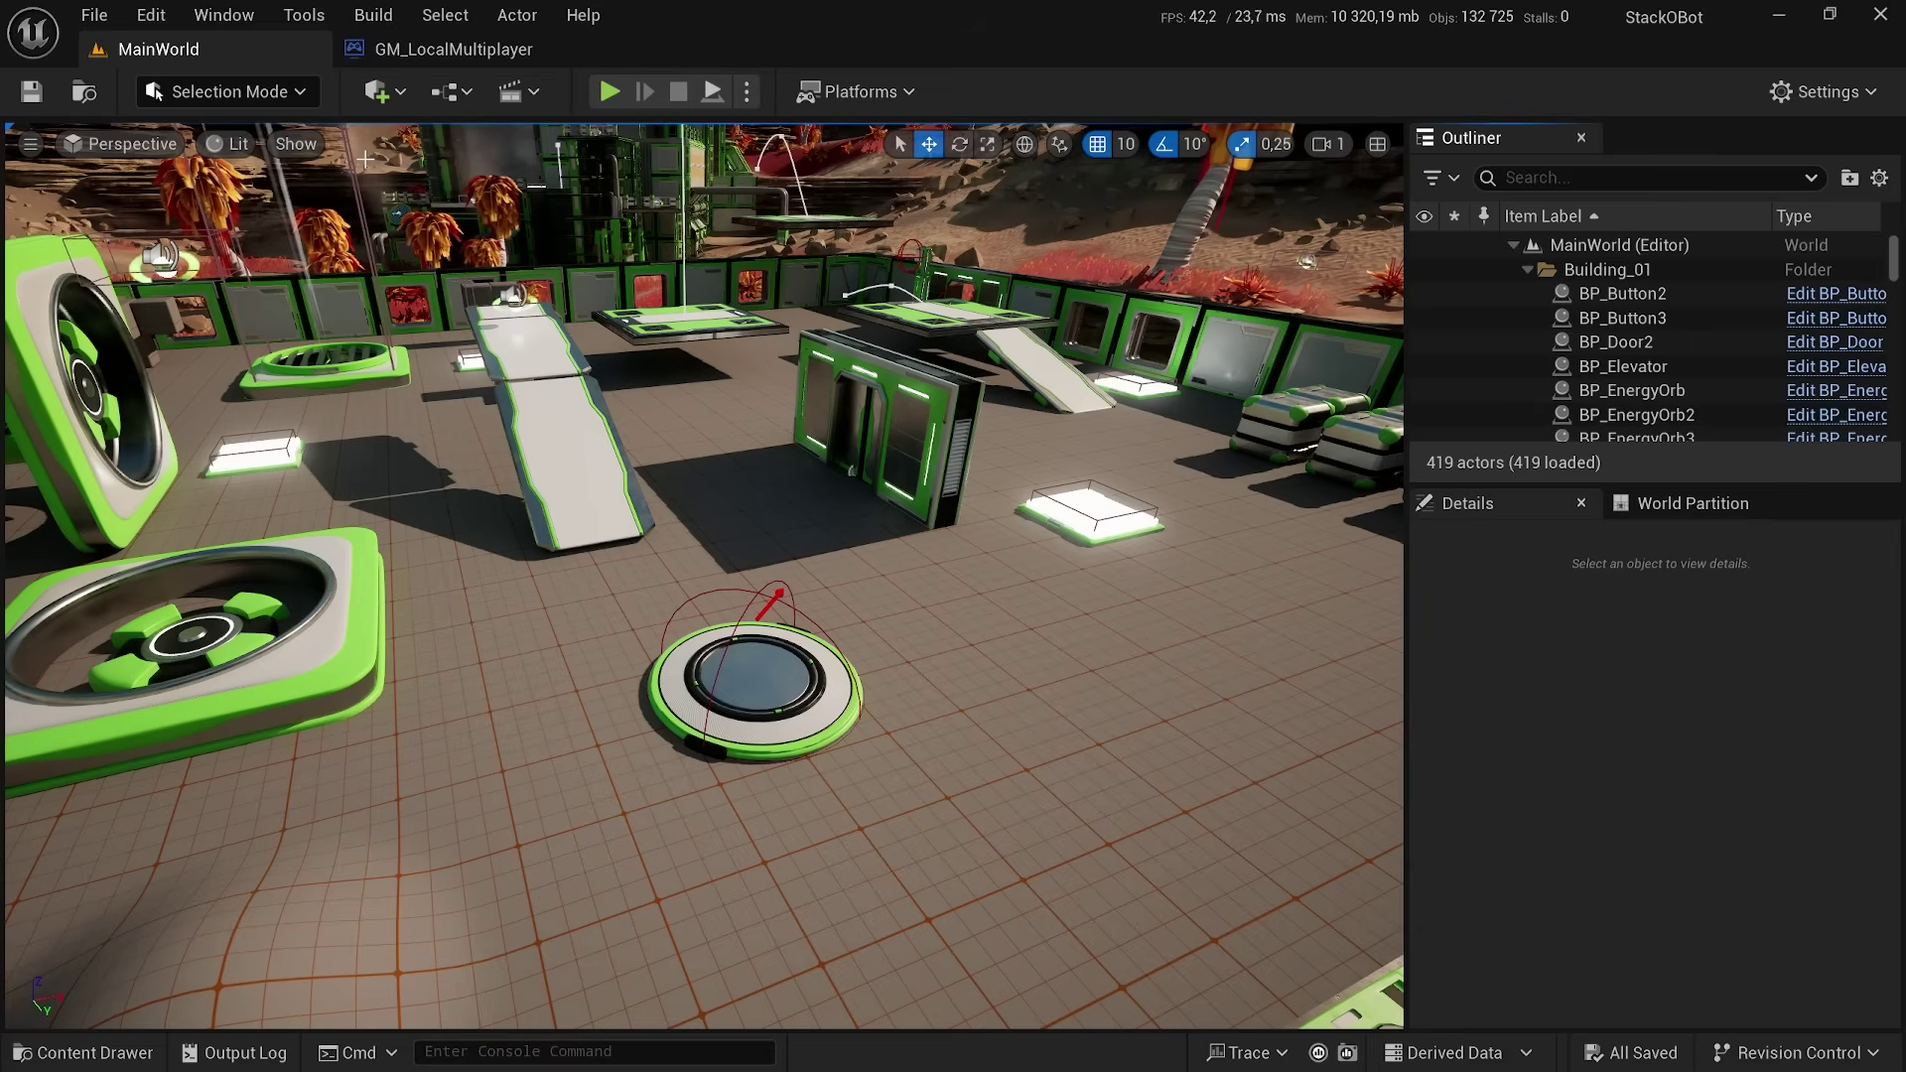
- Create a new Open World level from File > New Level
{"action": "left_click", "coordinate": [93, 15]}
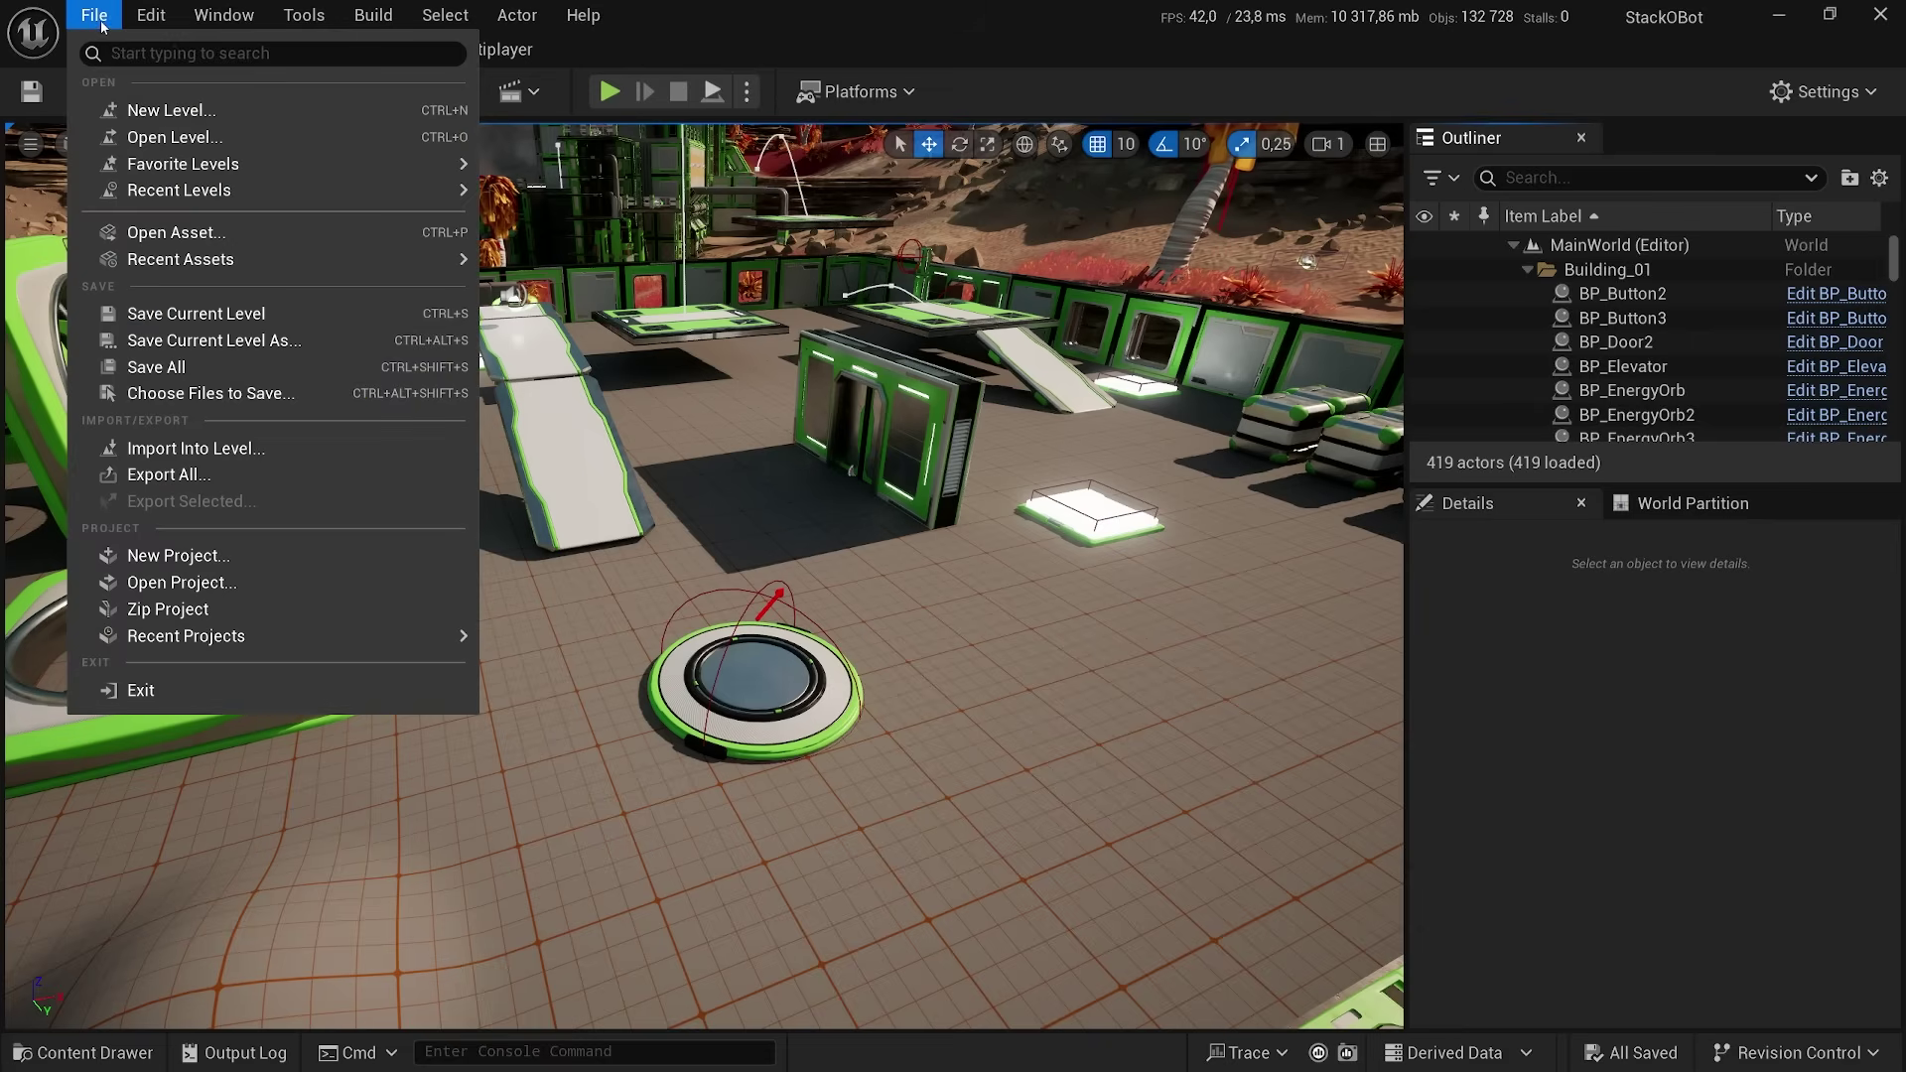
{"action": "left_click", "coordinate": [140, 112]}
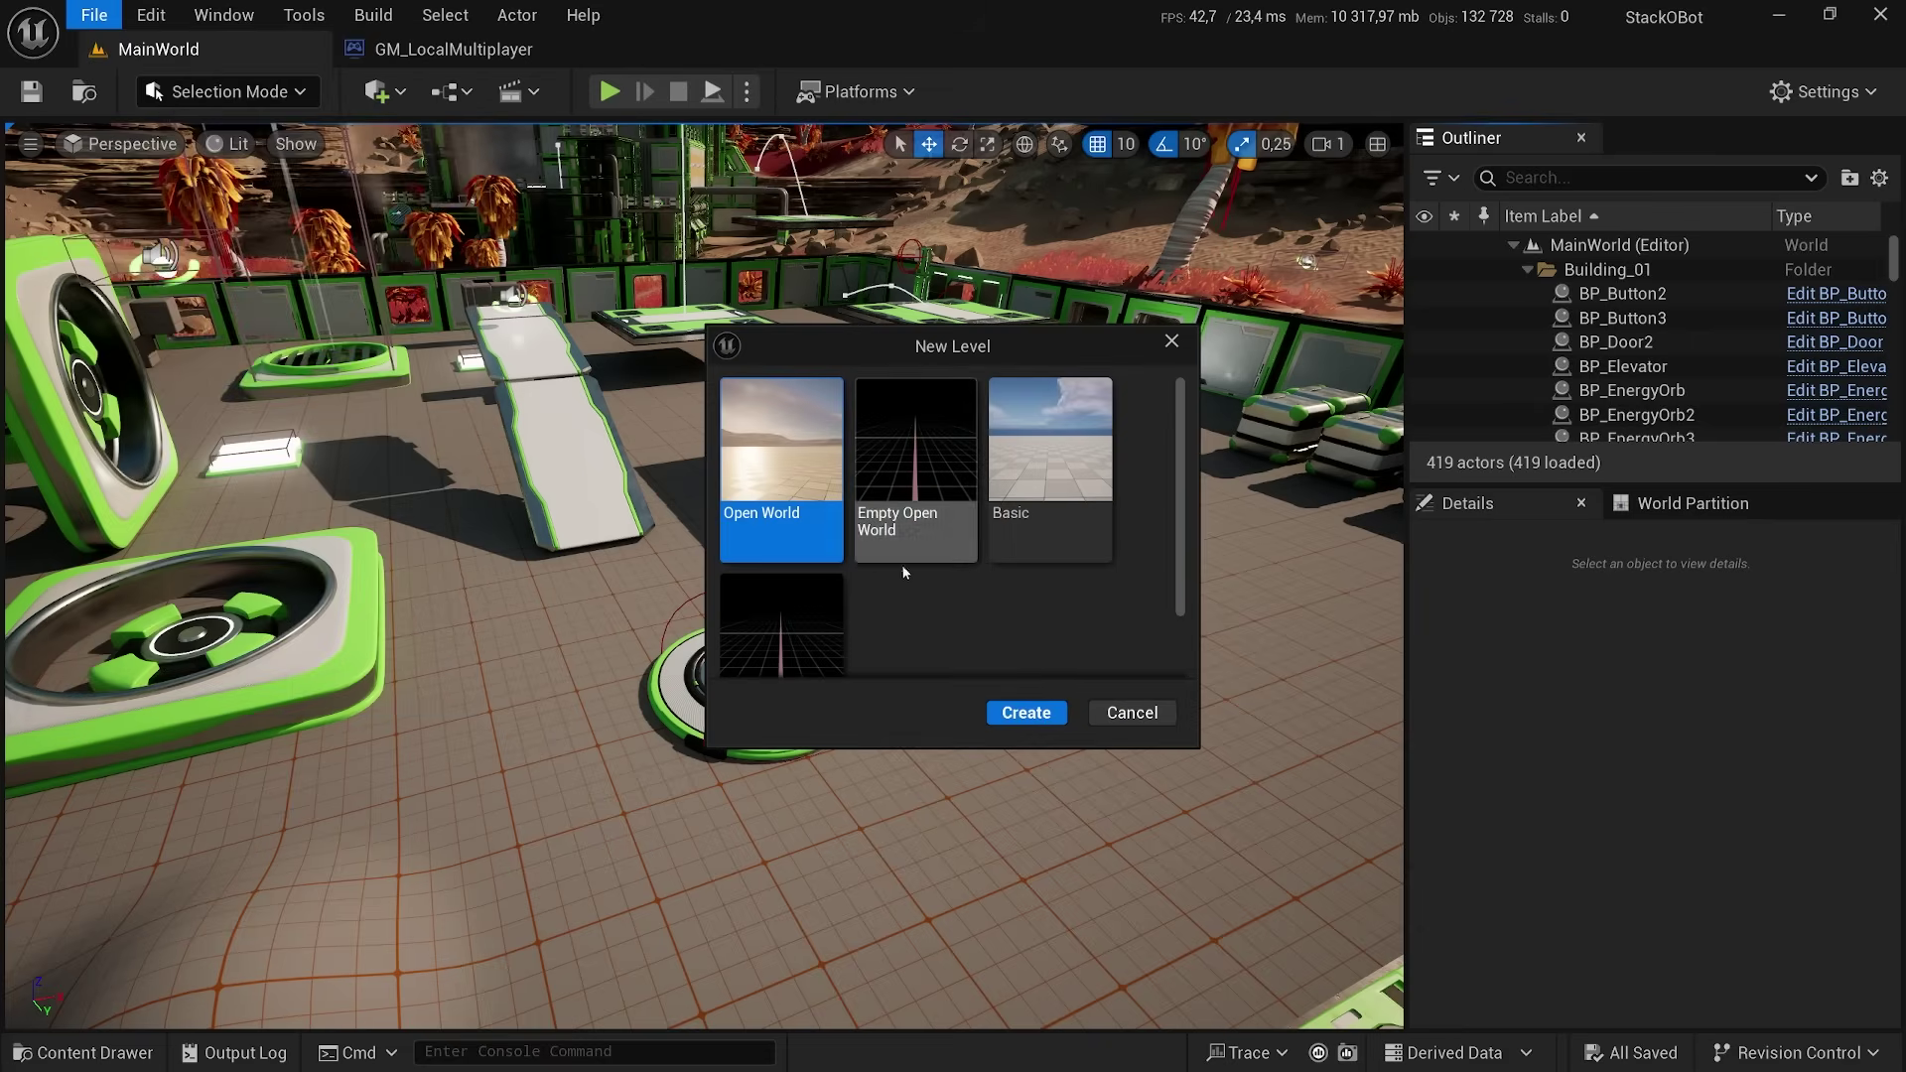
{"action": "left_click", "coordinate": [1026, 712]}
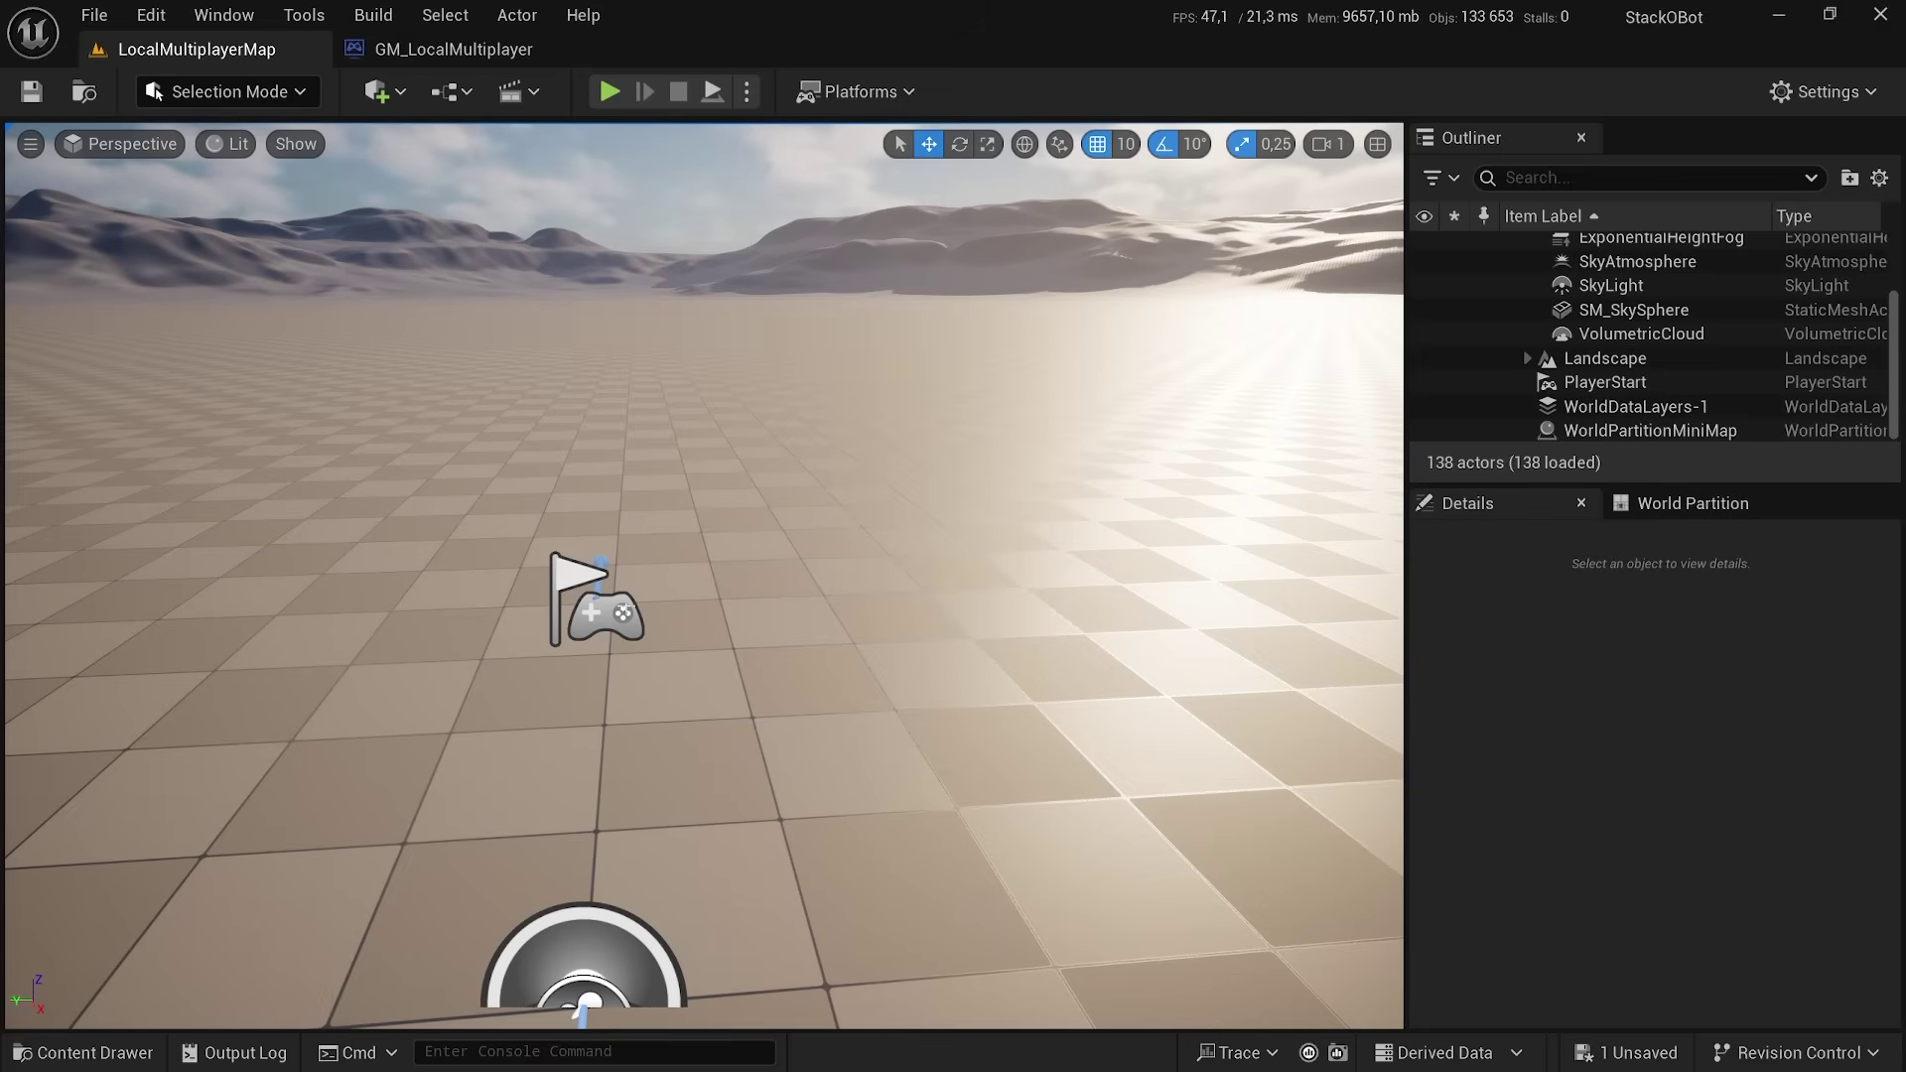
- Alt-drag PlayerStart along Y to duplicate it into PlayerStart2–4 standing in a row
{"action": "left_click", "coordinate": [589, 603]}
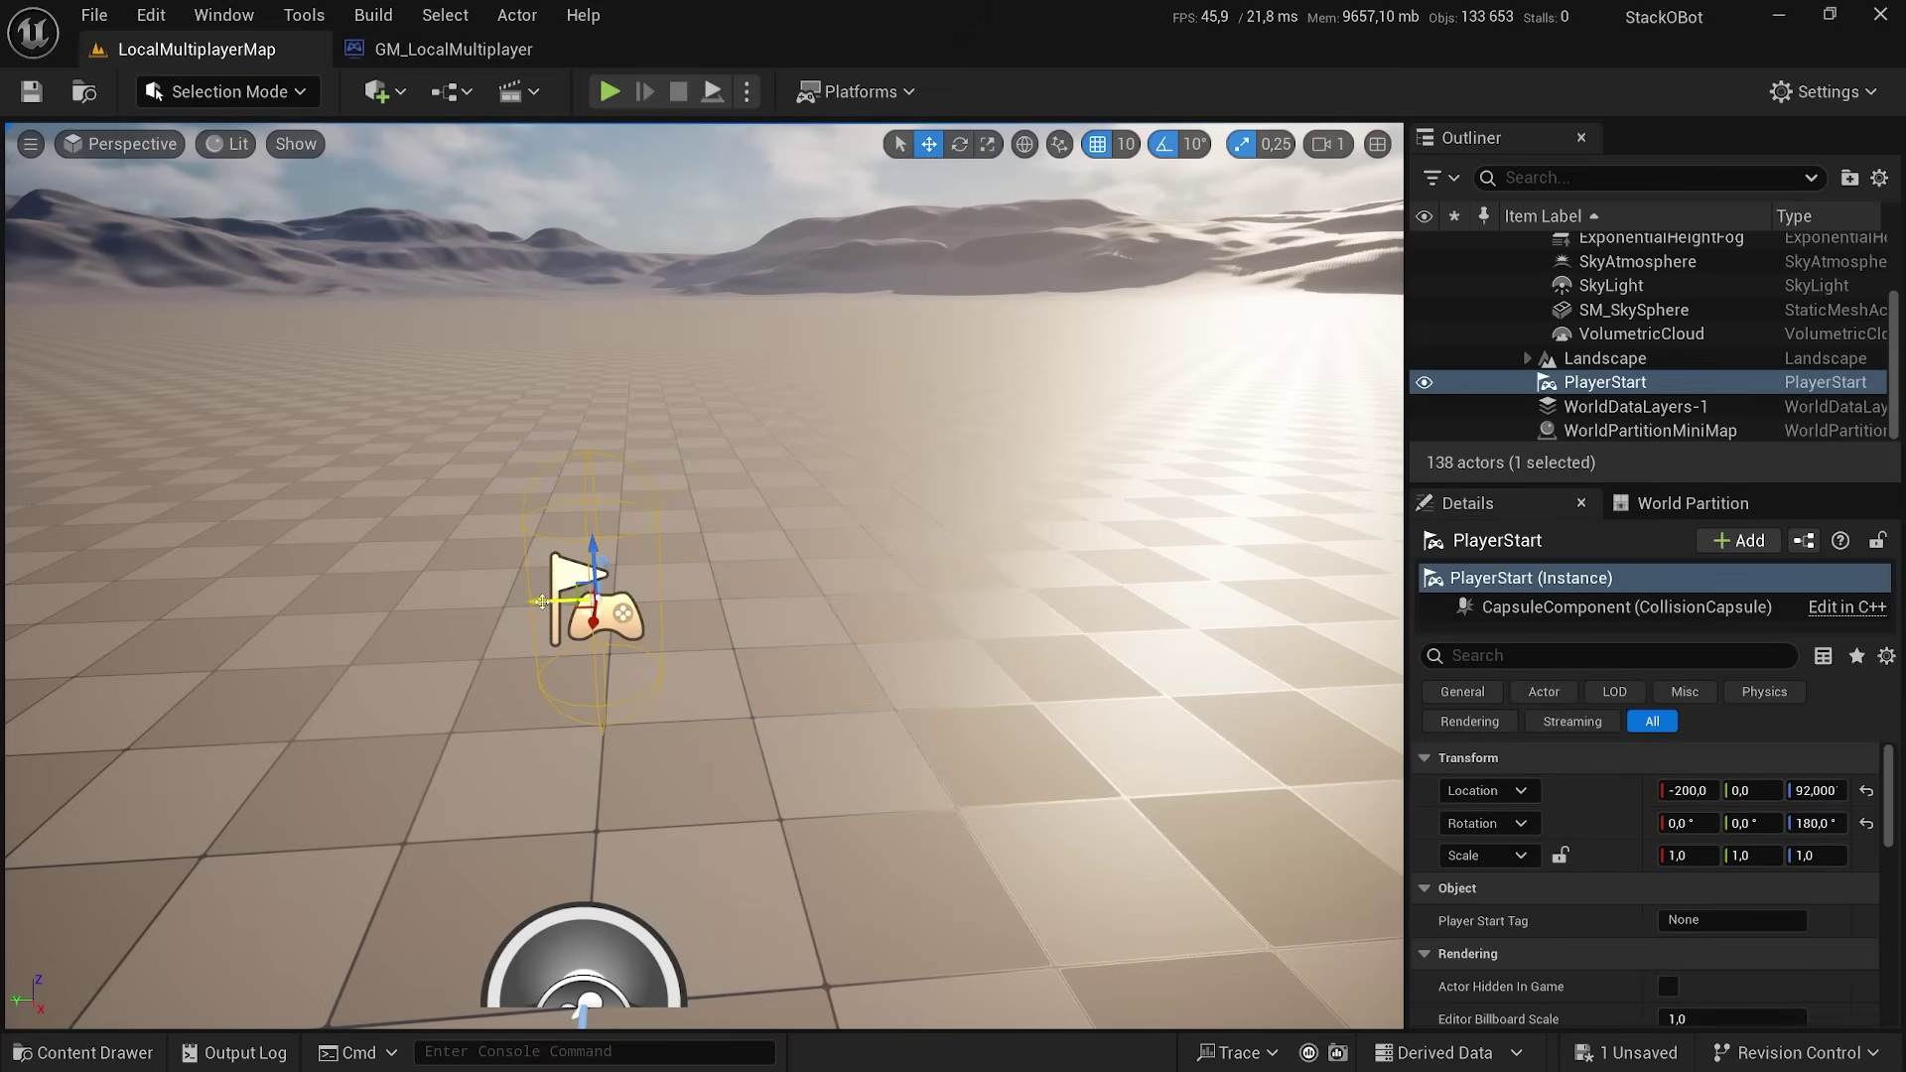
{"action": "mouse_move", "coordinate": [545, 625]}
{"action": "left_mouse_down", "text": "alt"}
{"action": "mouse_move", "coordinate": [869, 629]}
{"action": "mouse_move", "coordinate": [1311, 582]}
{"action": "left_mouse_up", "text": "alt"}
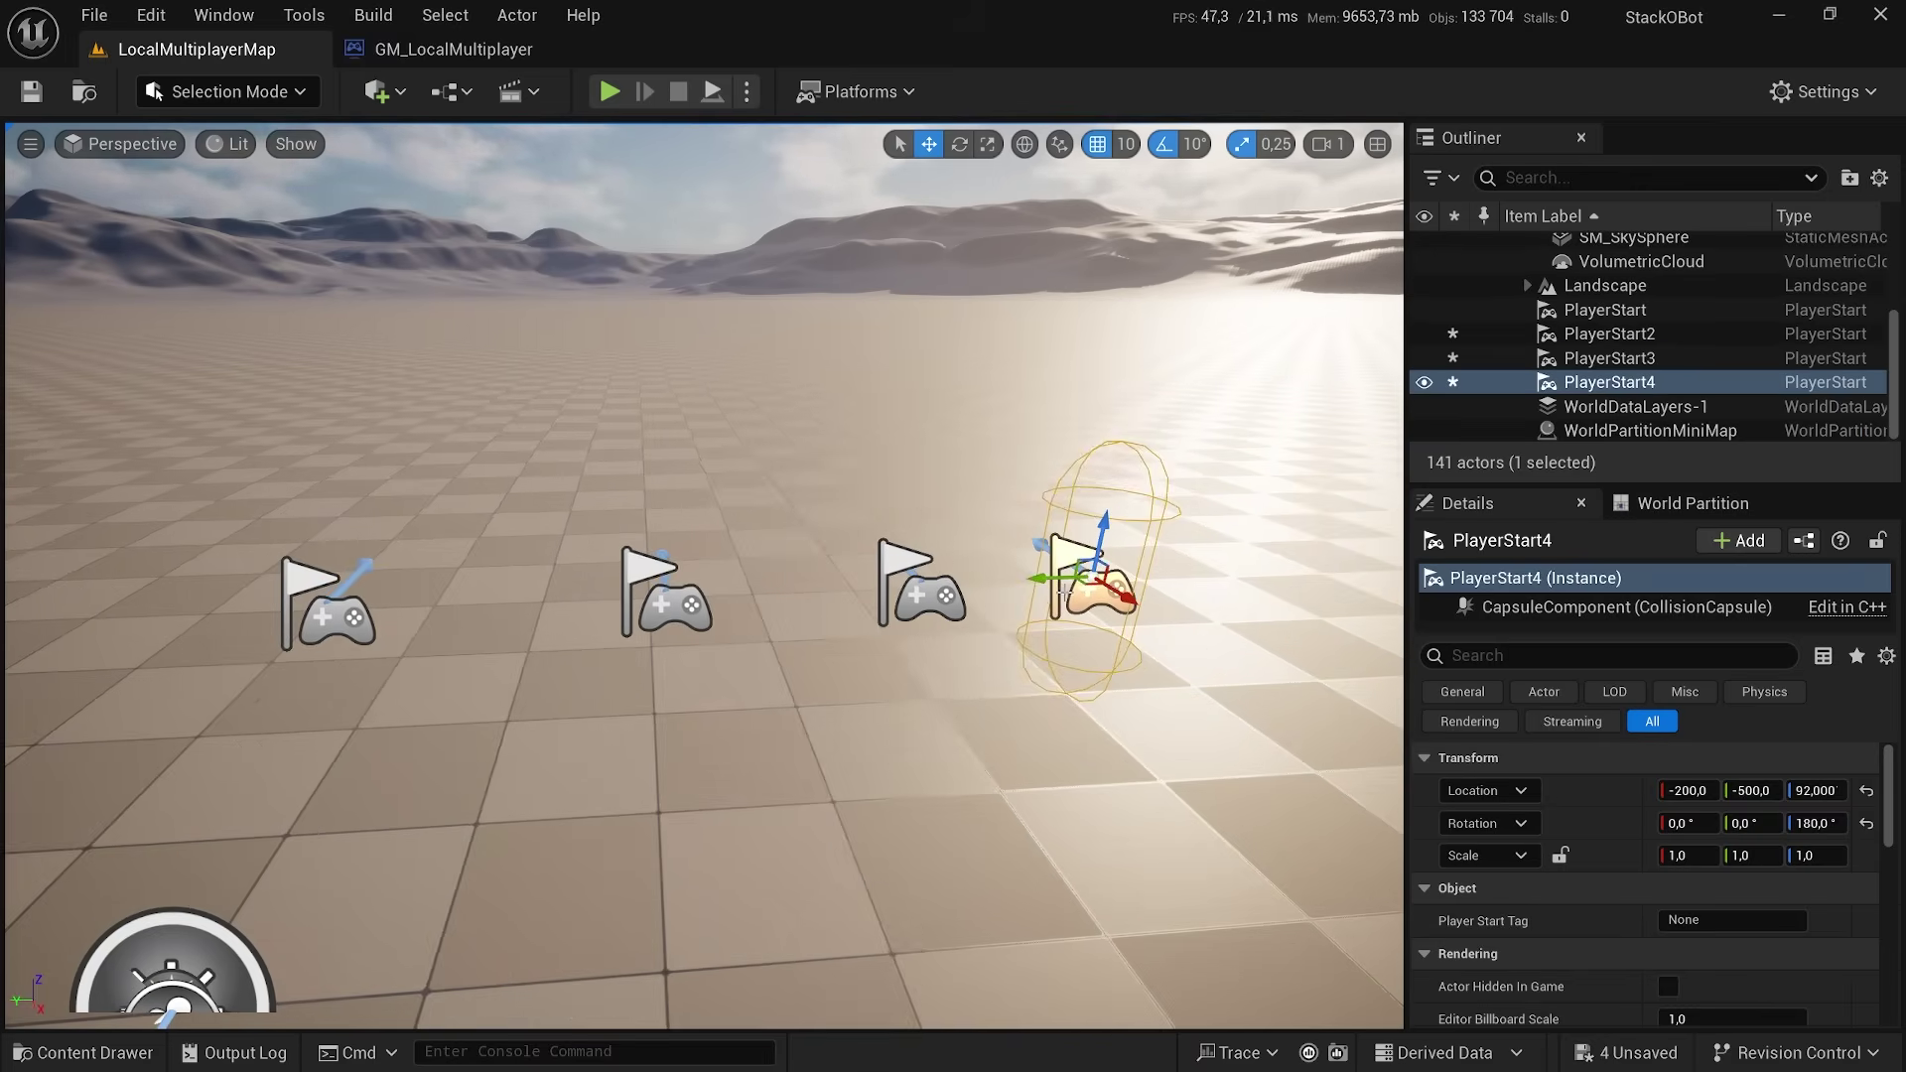
{"action": "left_click", "coordinate": [893, 582]}
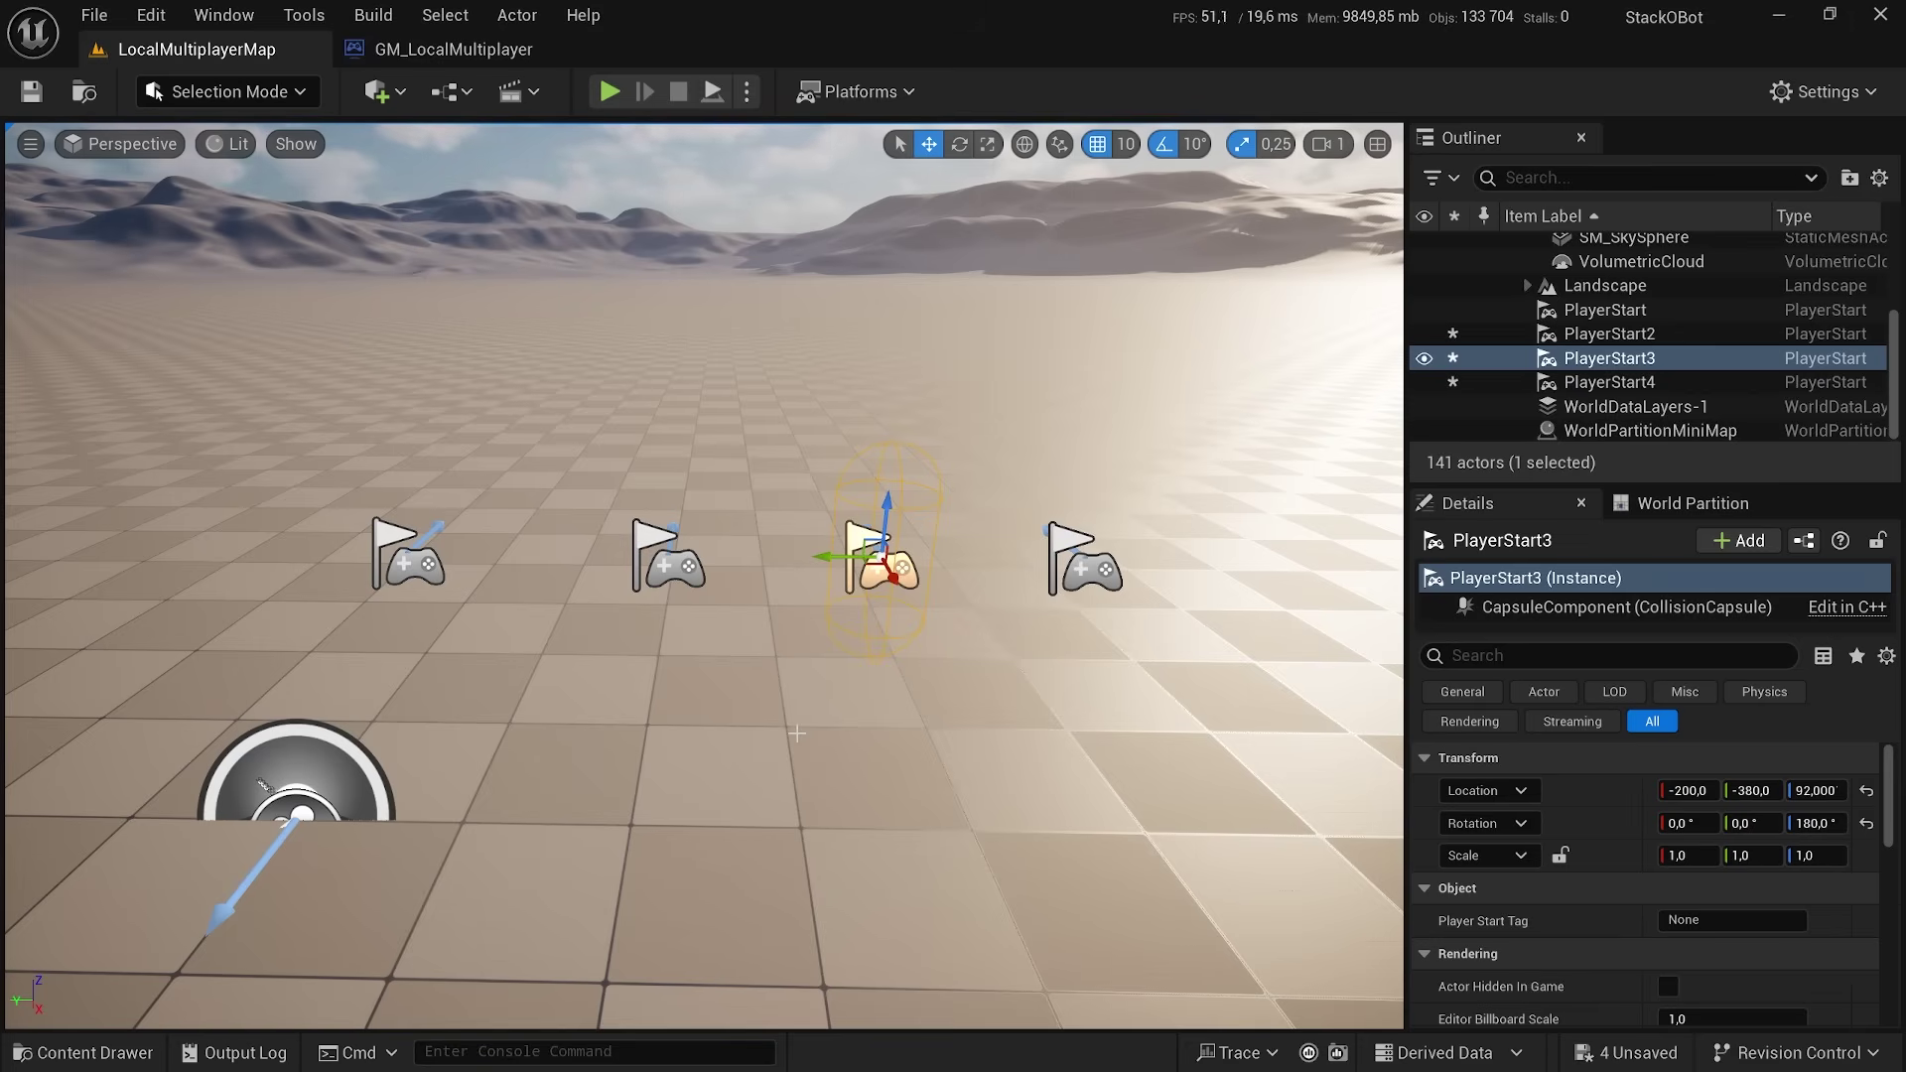
{"action": "left_click", "coordinate": [406, 569]}
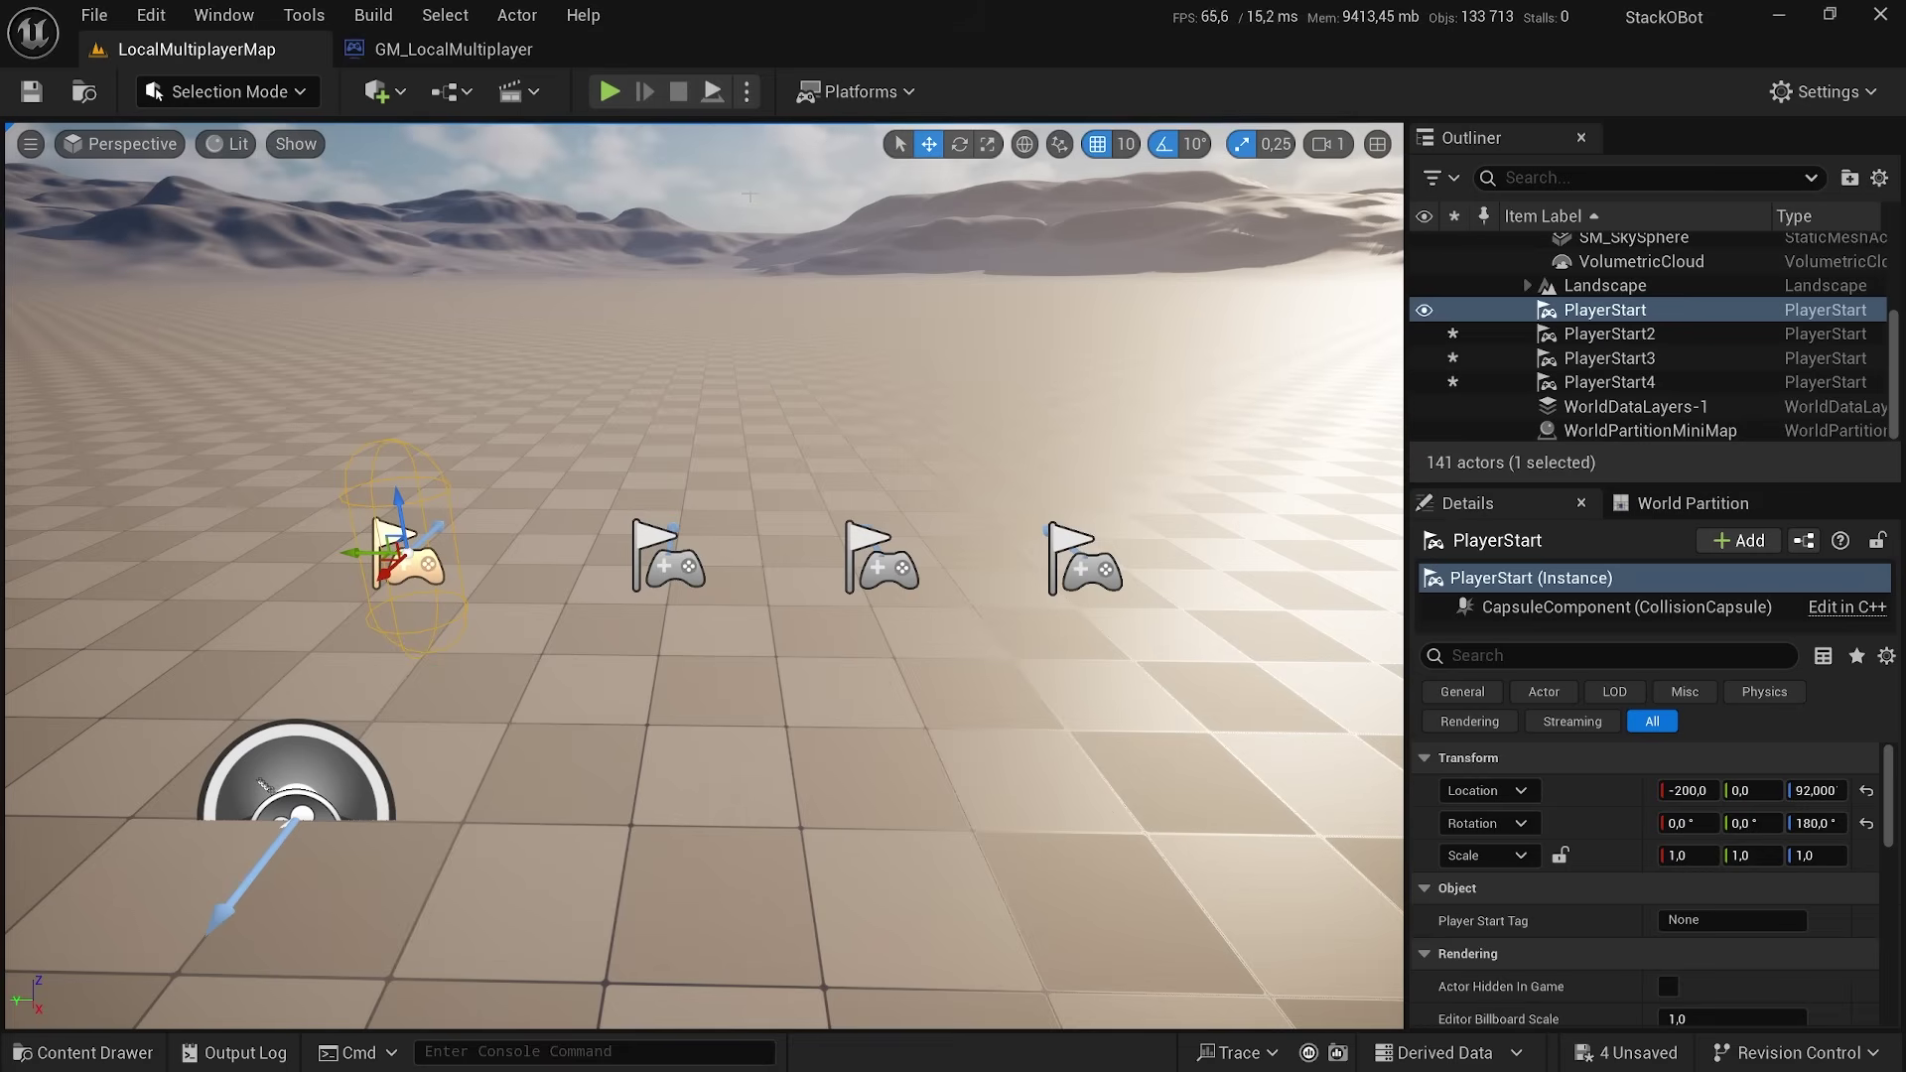
- Edit GM_LocalMultiplayer and inspect its Class Defaults, confirming BP_Bot as Default Pawn Class
{"action": "left_click", "coordinate": [455, 92]}
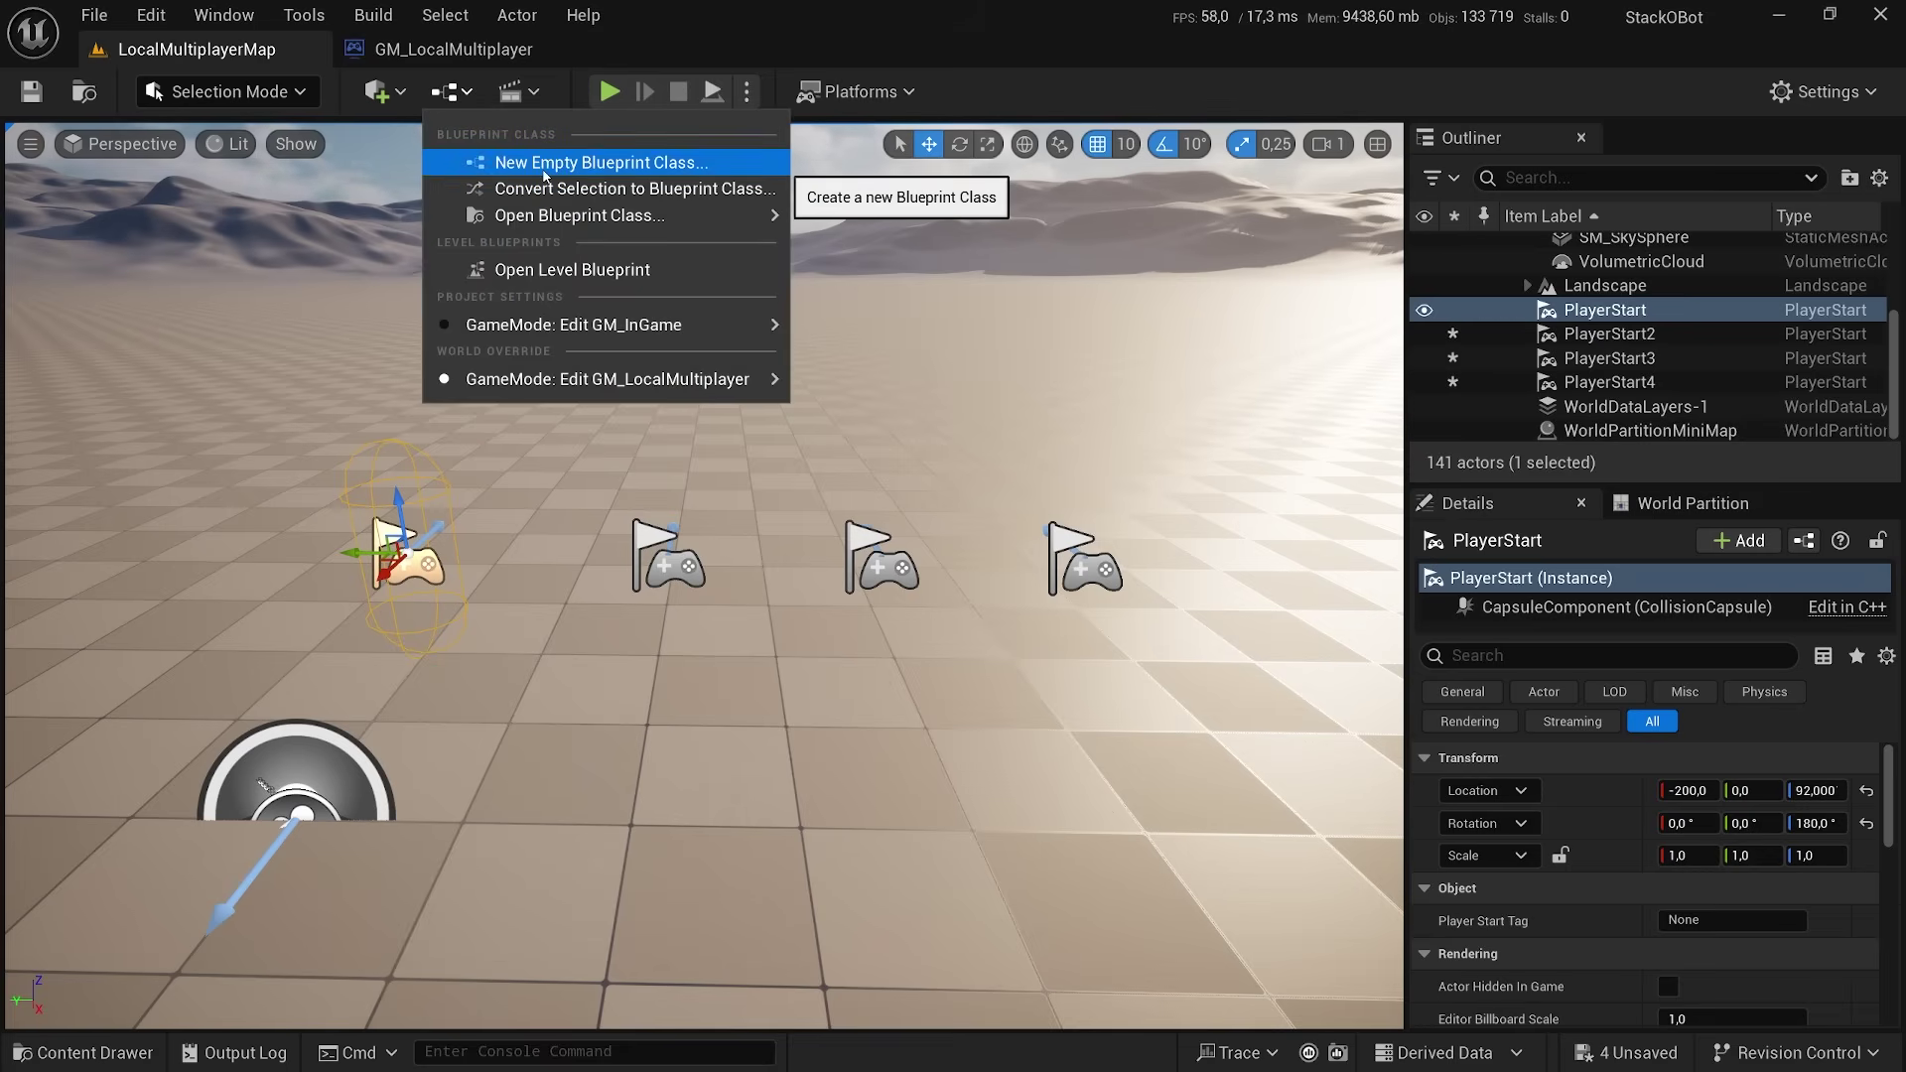
{"action": "left_click", "coordinate": [581, 163]}
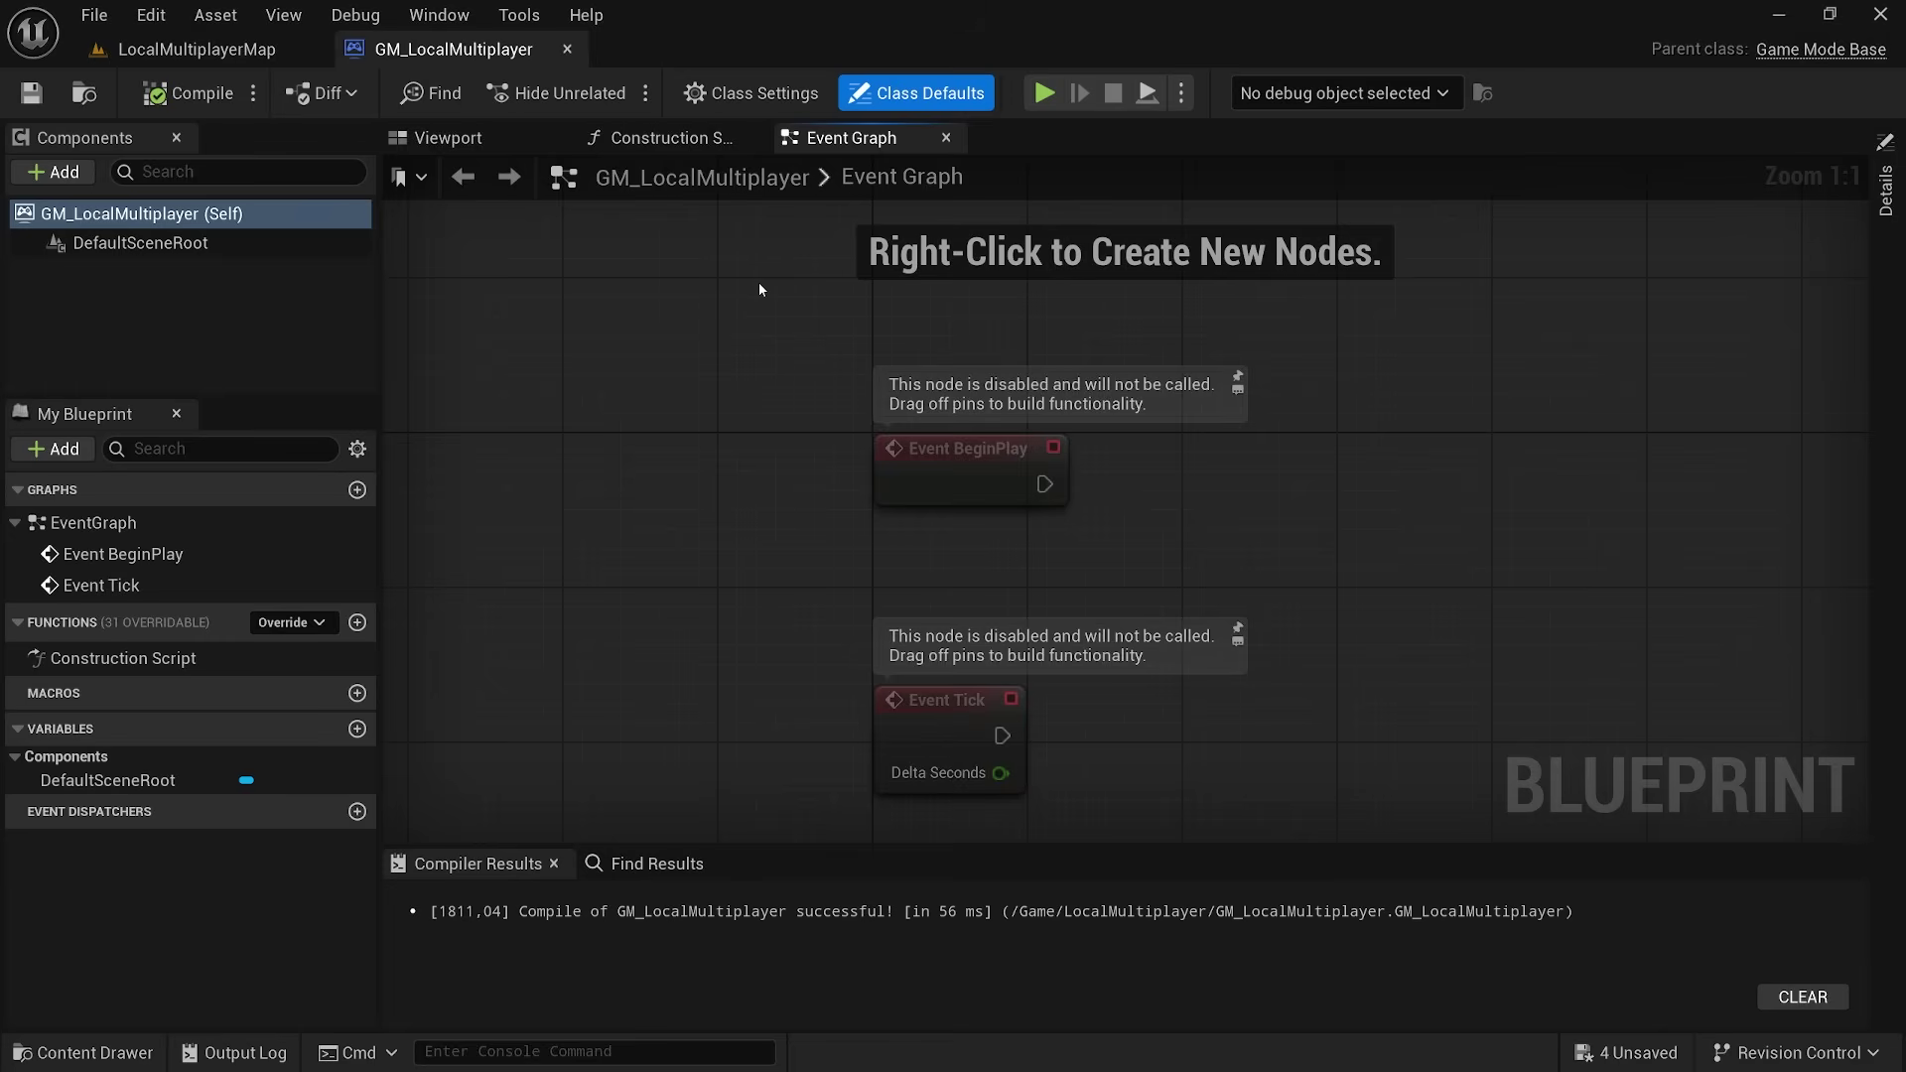
{"action": "left_click", "coordinate": [888, 95]}
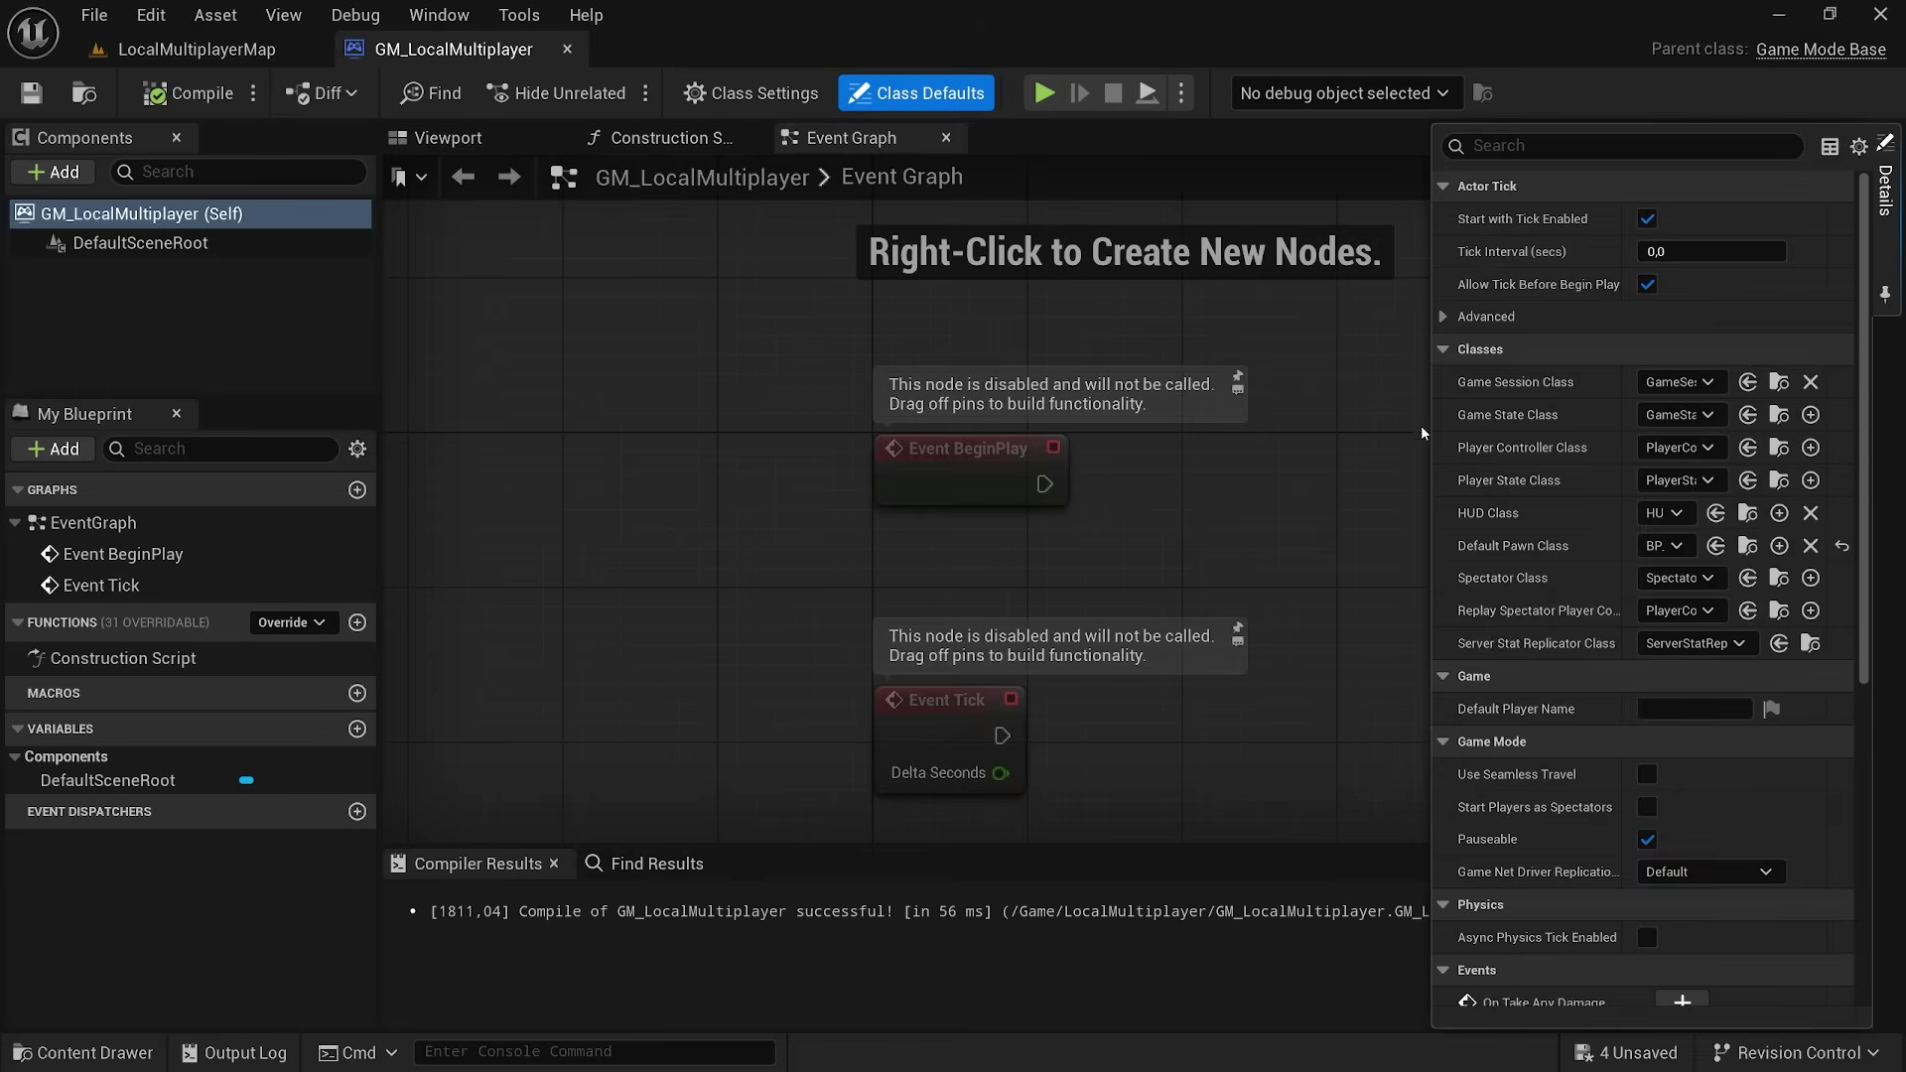
{"action": "left_click_drag", "start_coordinate": [1433, 530], "coordinate": [1294, 535]}
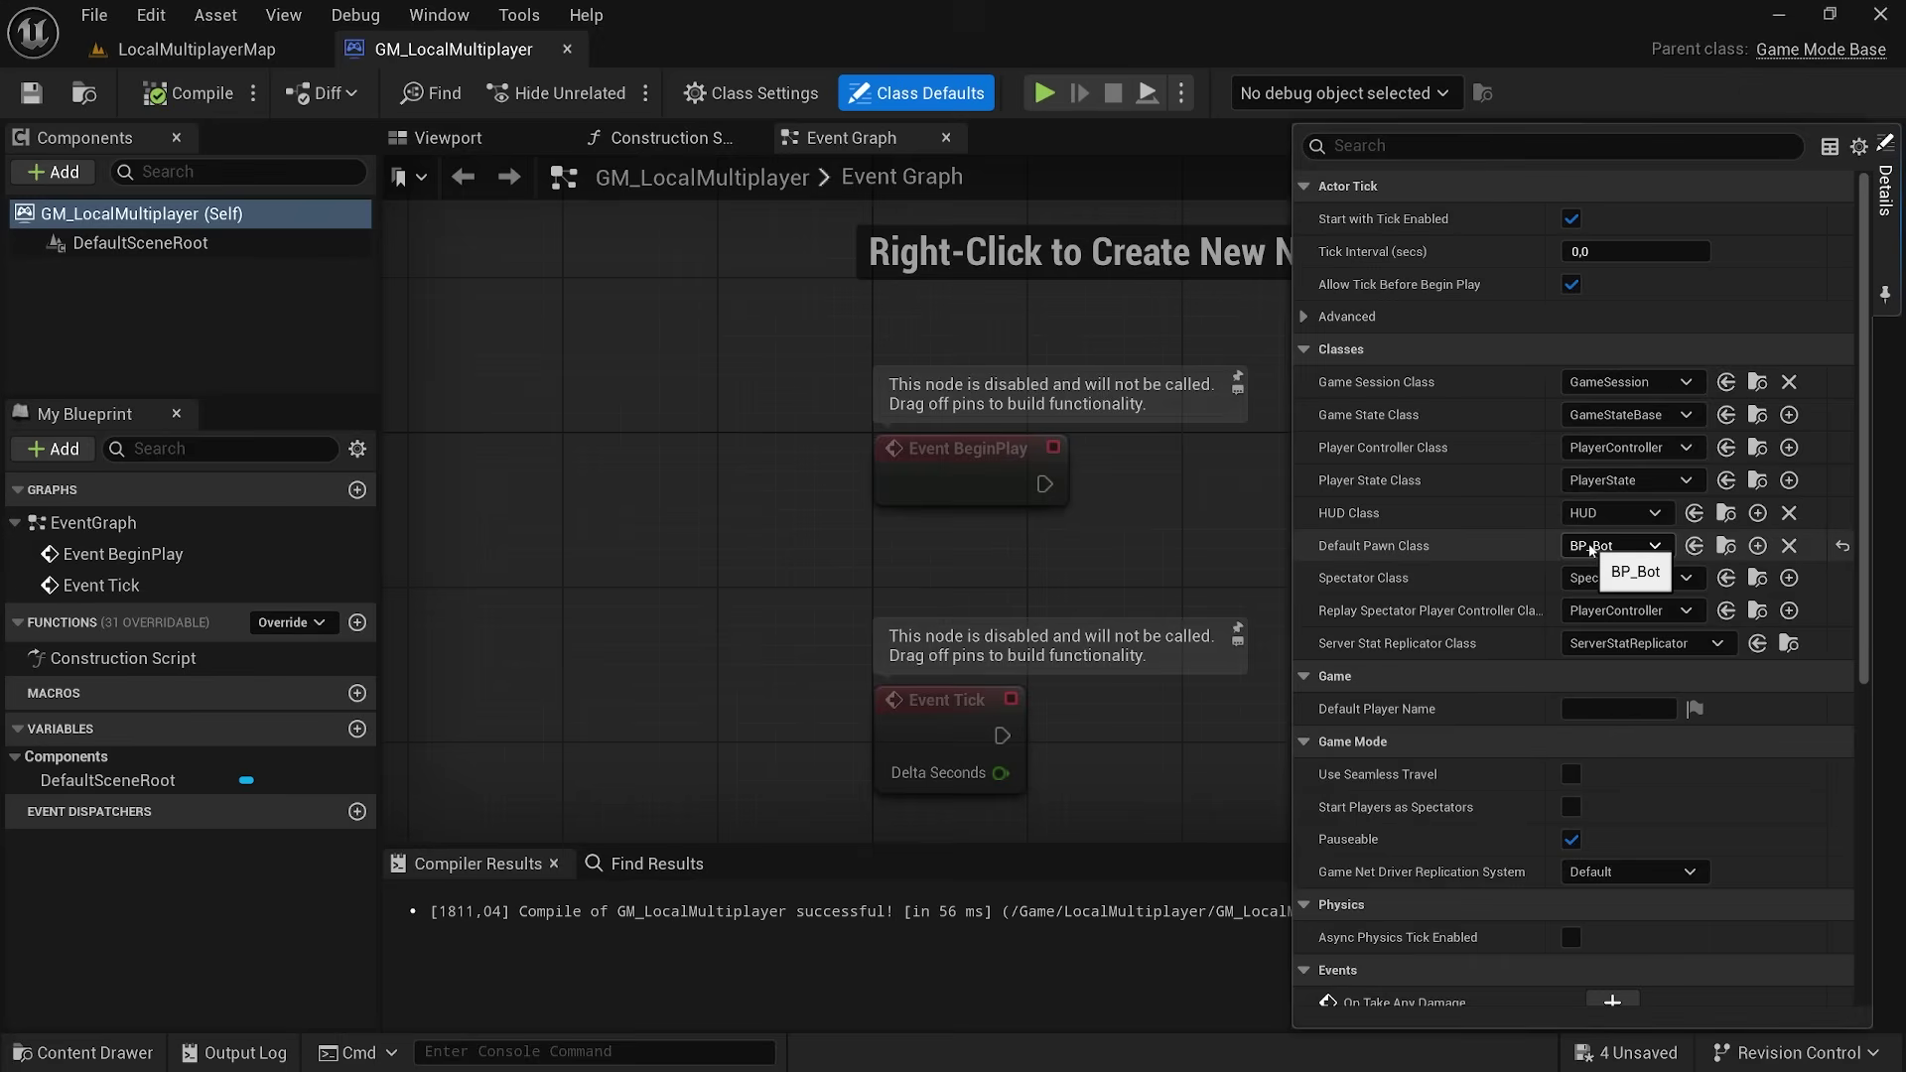
{"action": "left_click", "coordinate": [790, 293]}
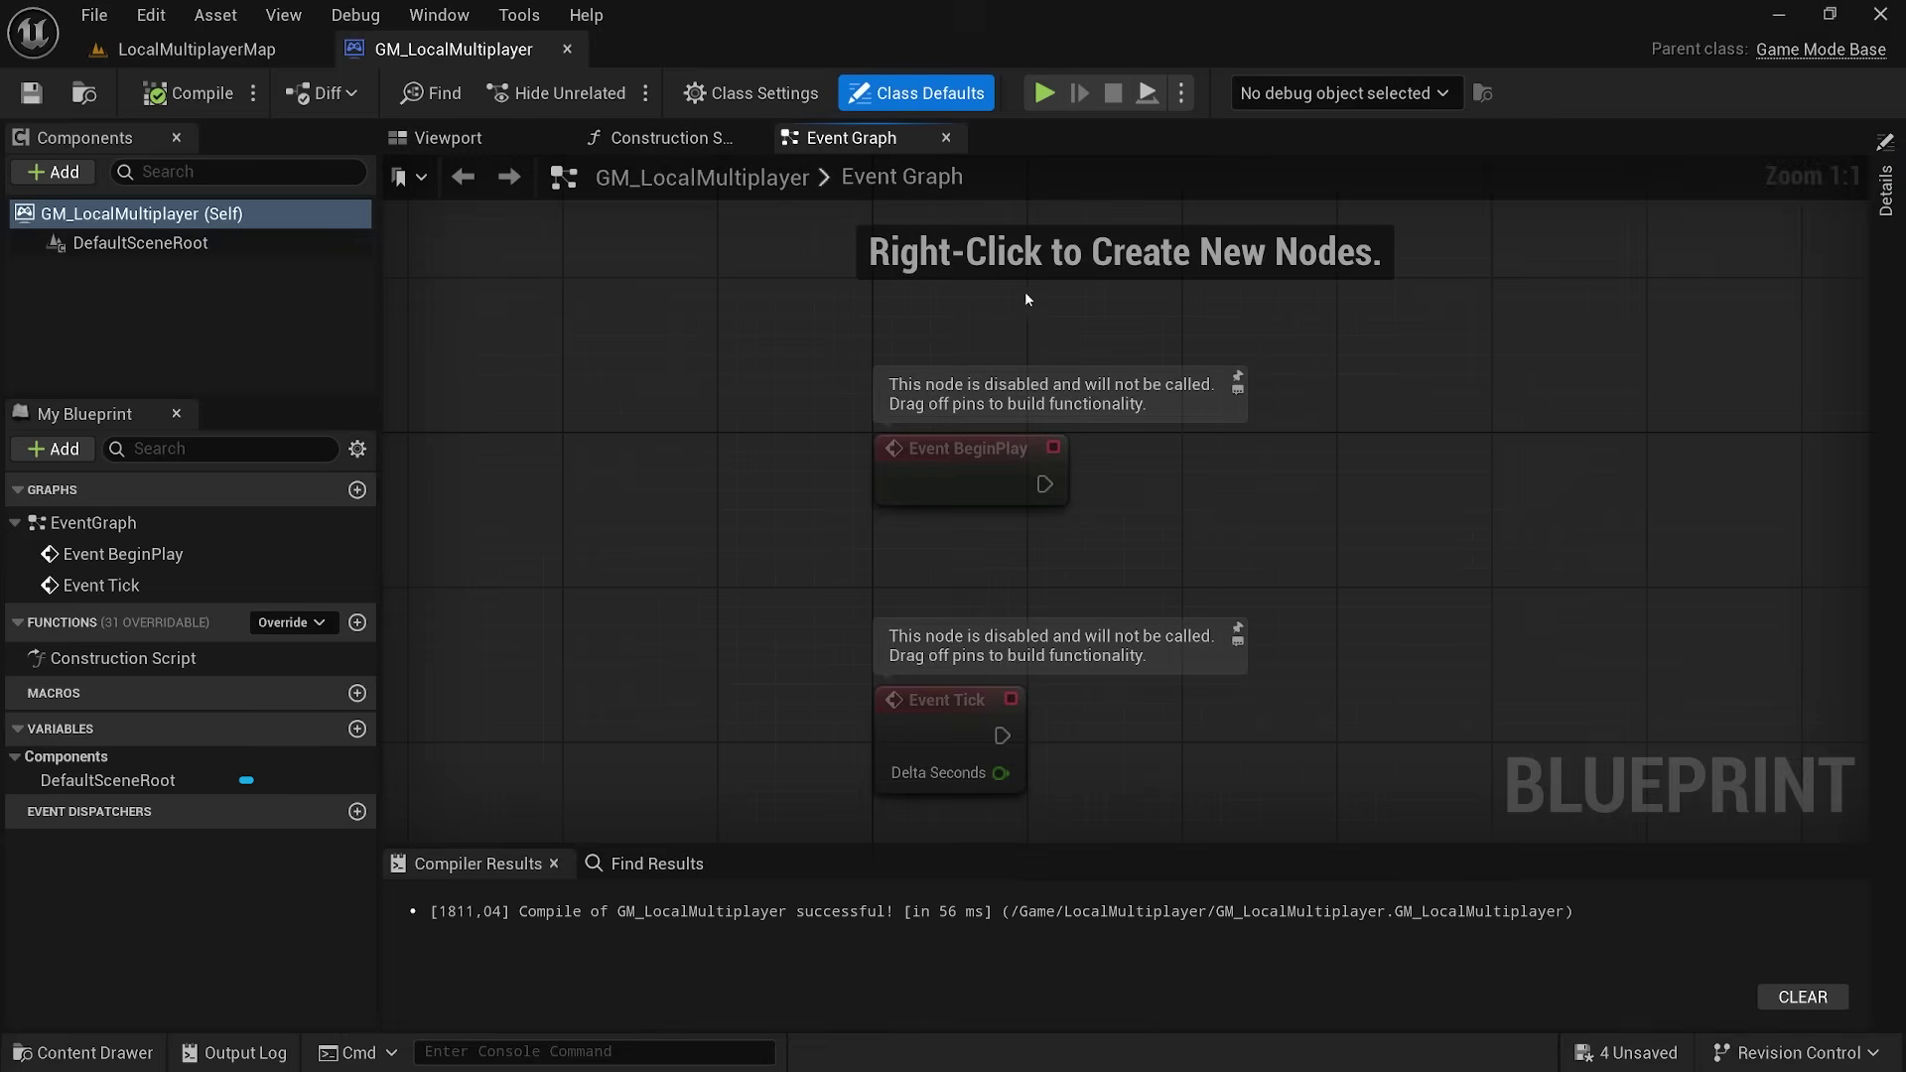
- Set the LocalMultiplayerMap's World Override GameMode to GM_LocalMultiplayer
{"action": "left_click", "coordinate": [191, 58]}
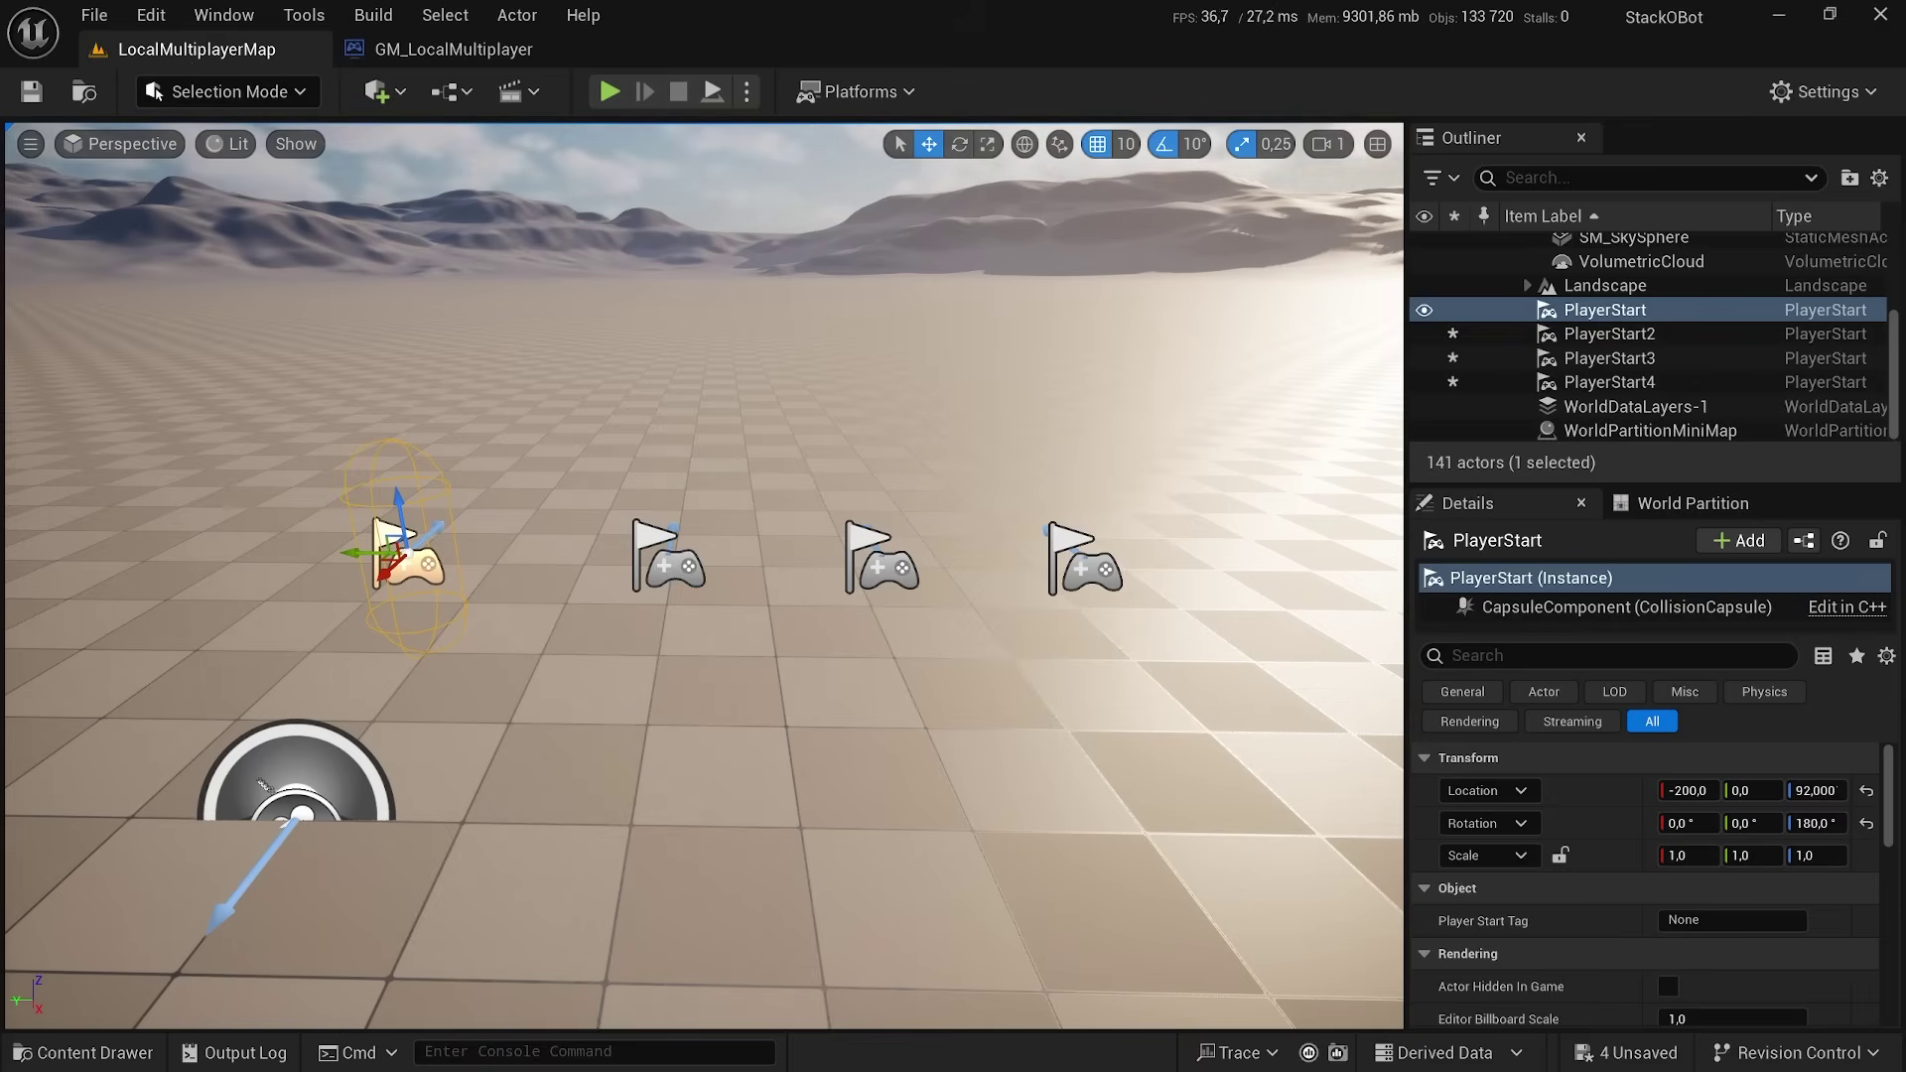
{"action": "left_click", "coordinate": [455, 93]}
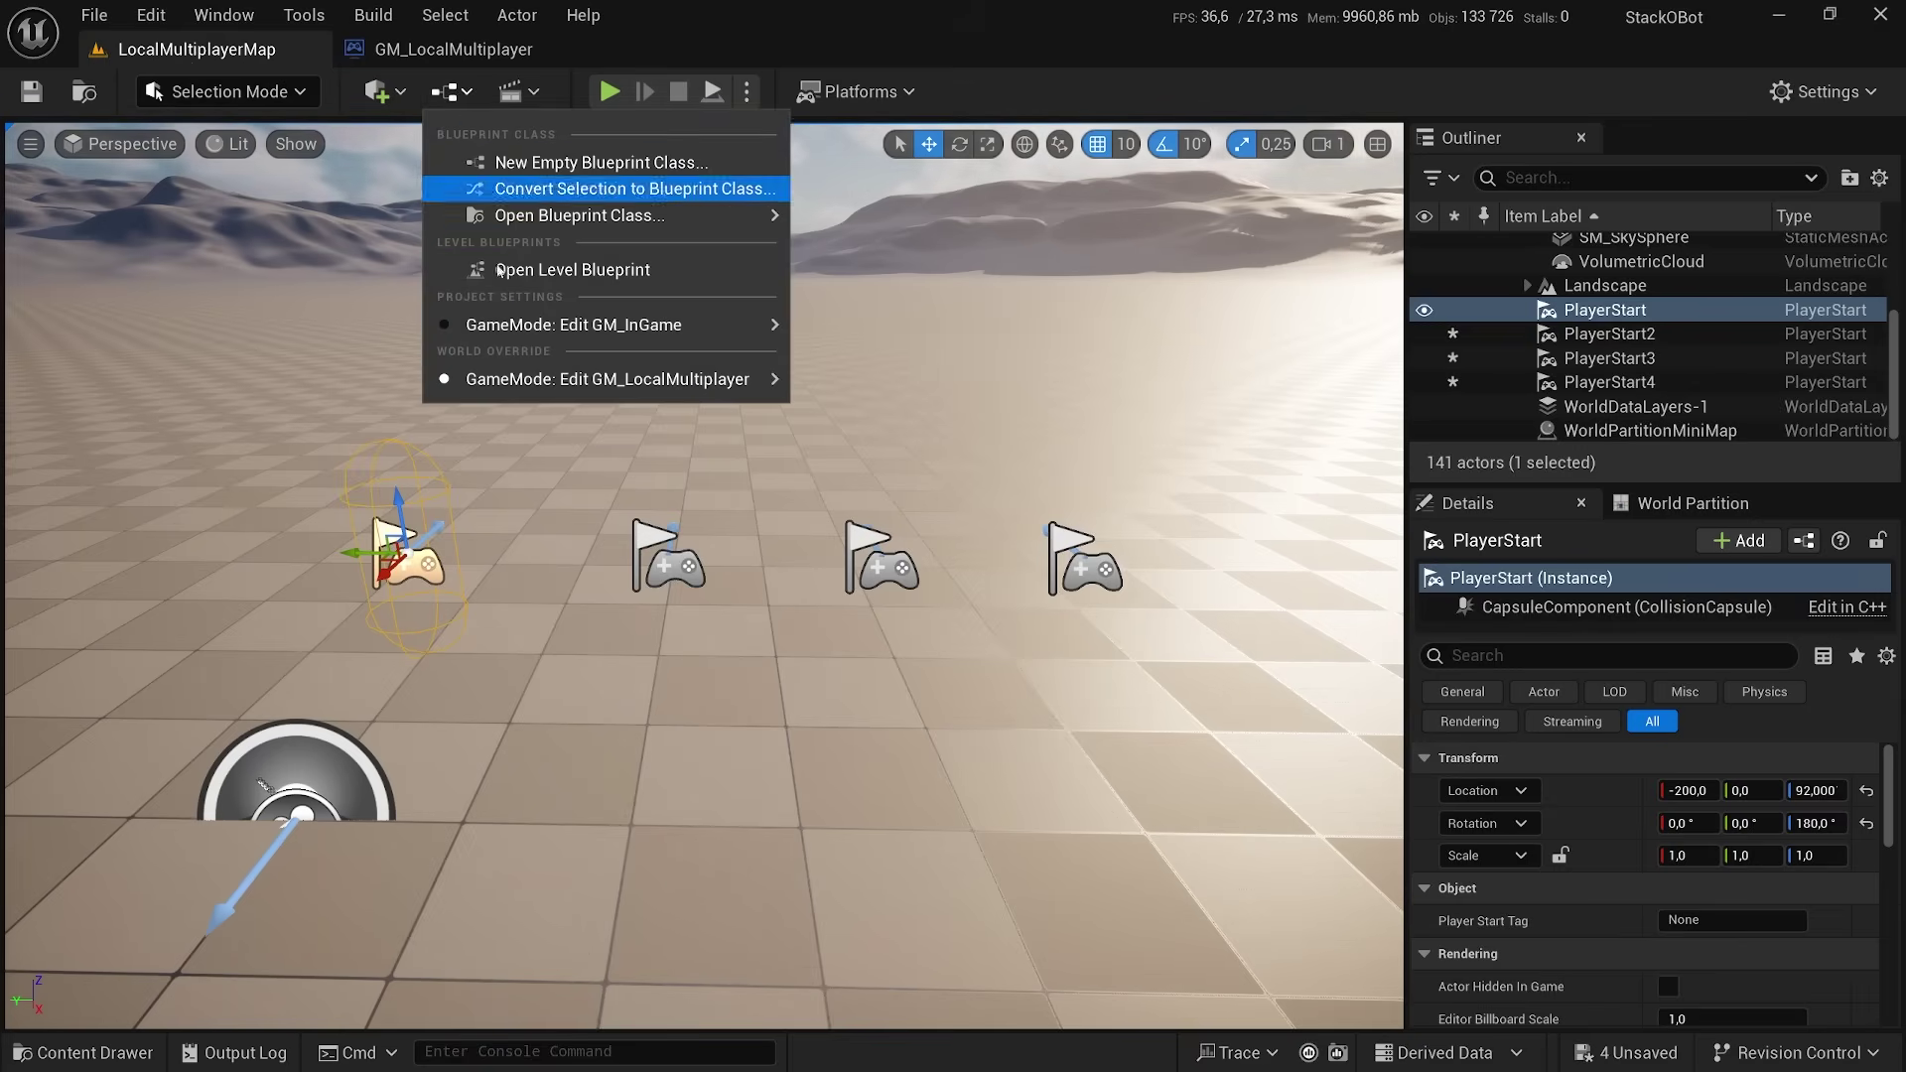
{"action": "mouse_move", "coordinate": [608, 379]}
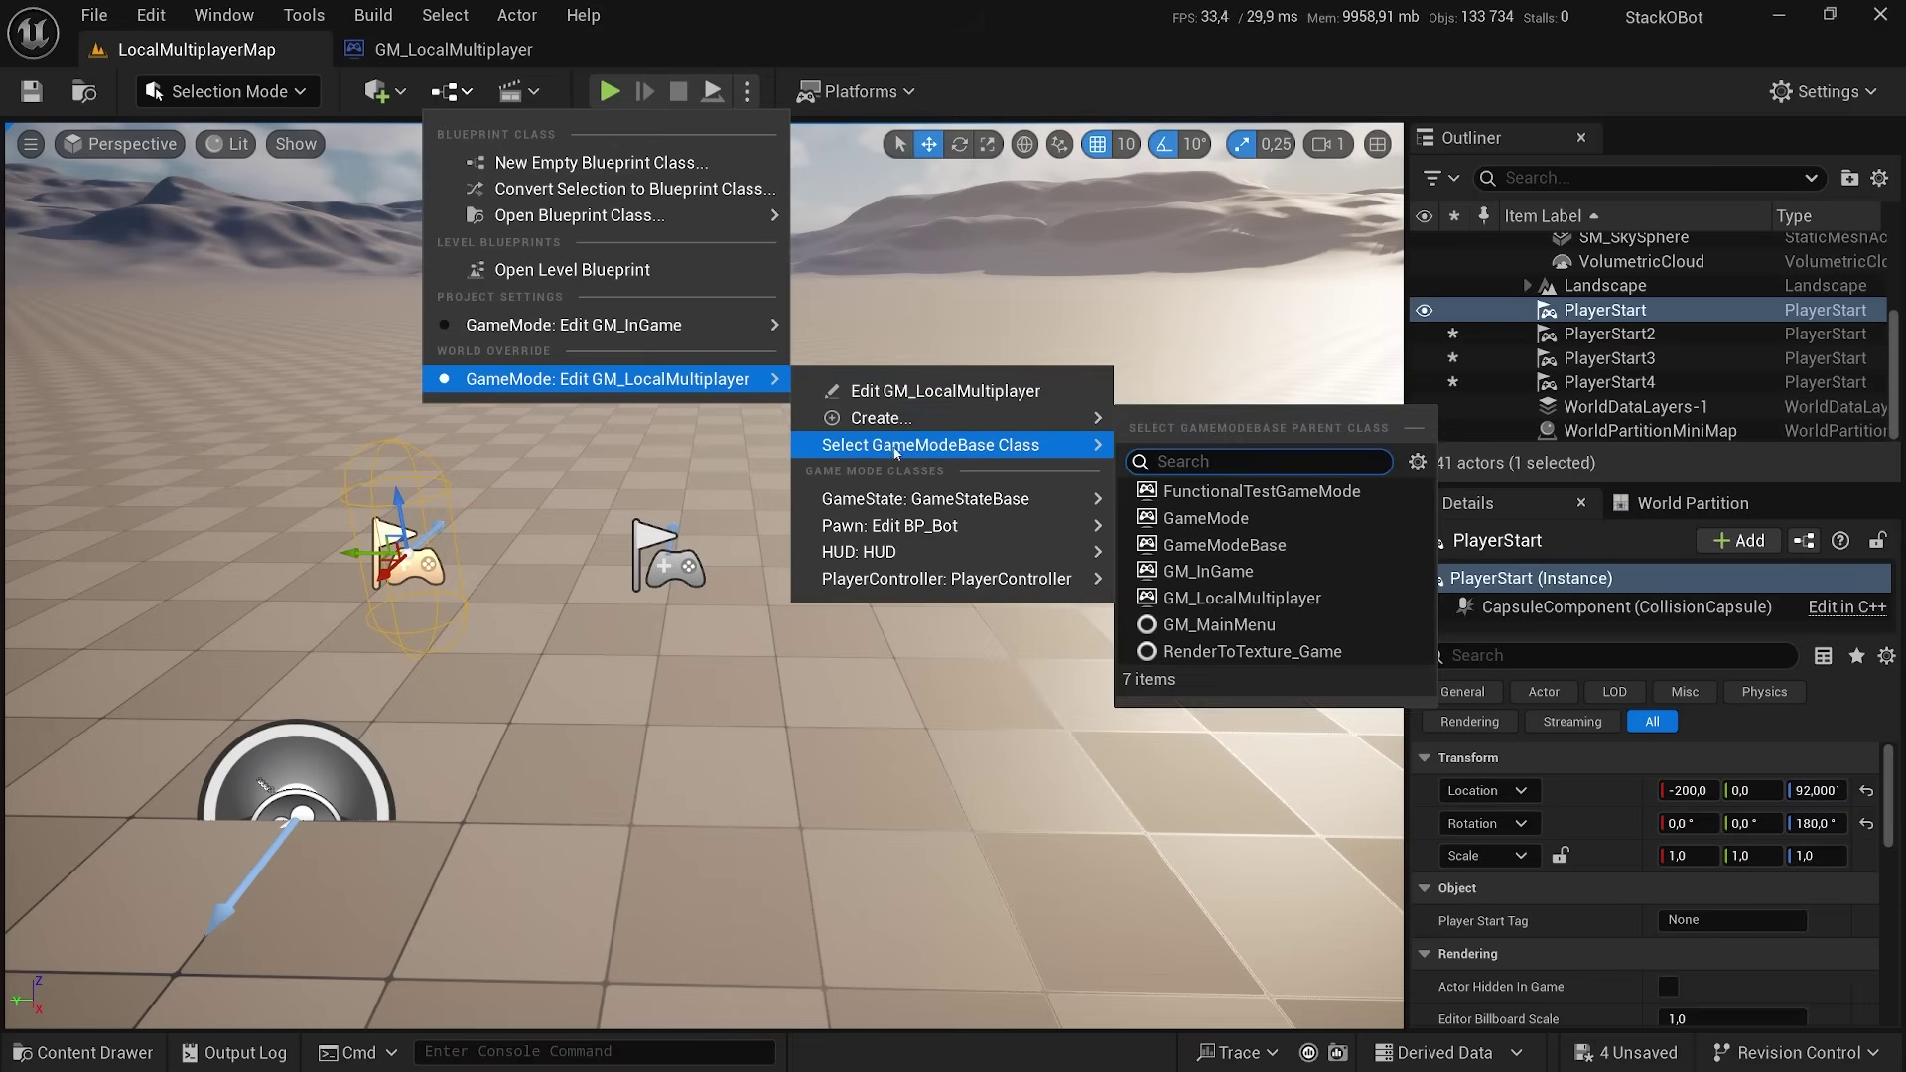
{"action": "mouse_move", "coordinate": [930, 444]}
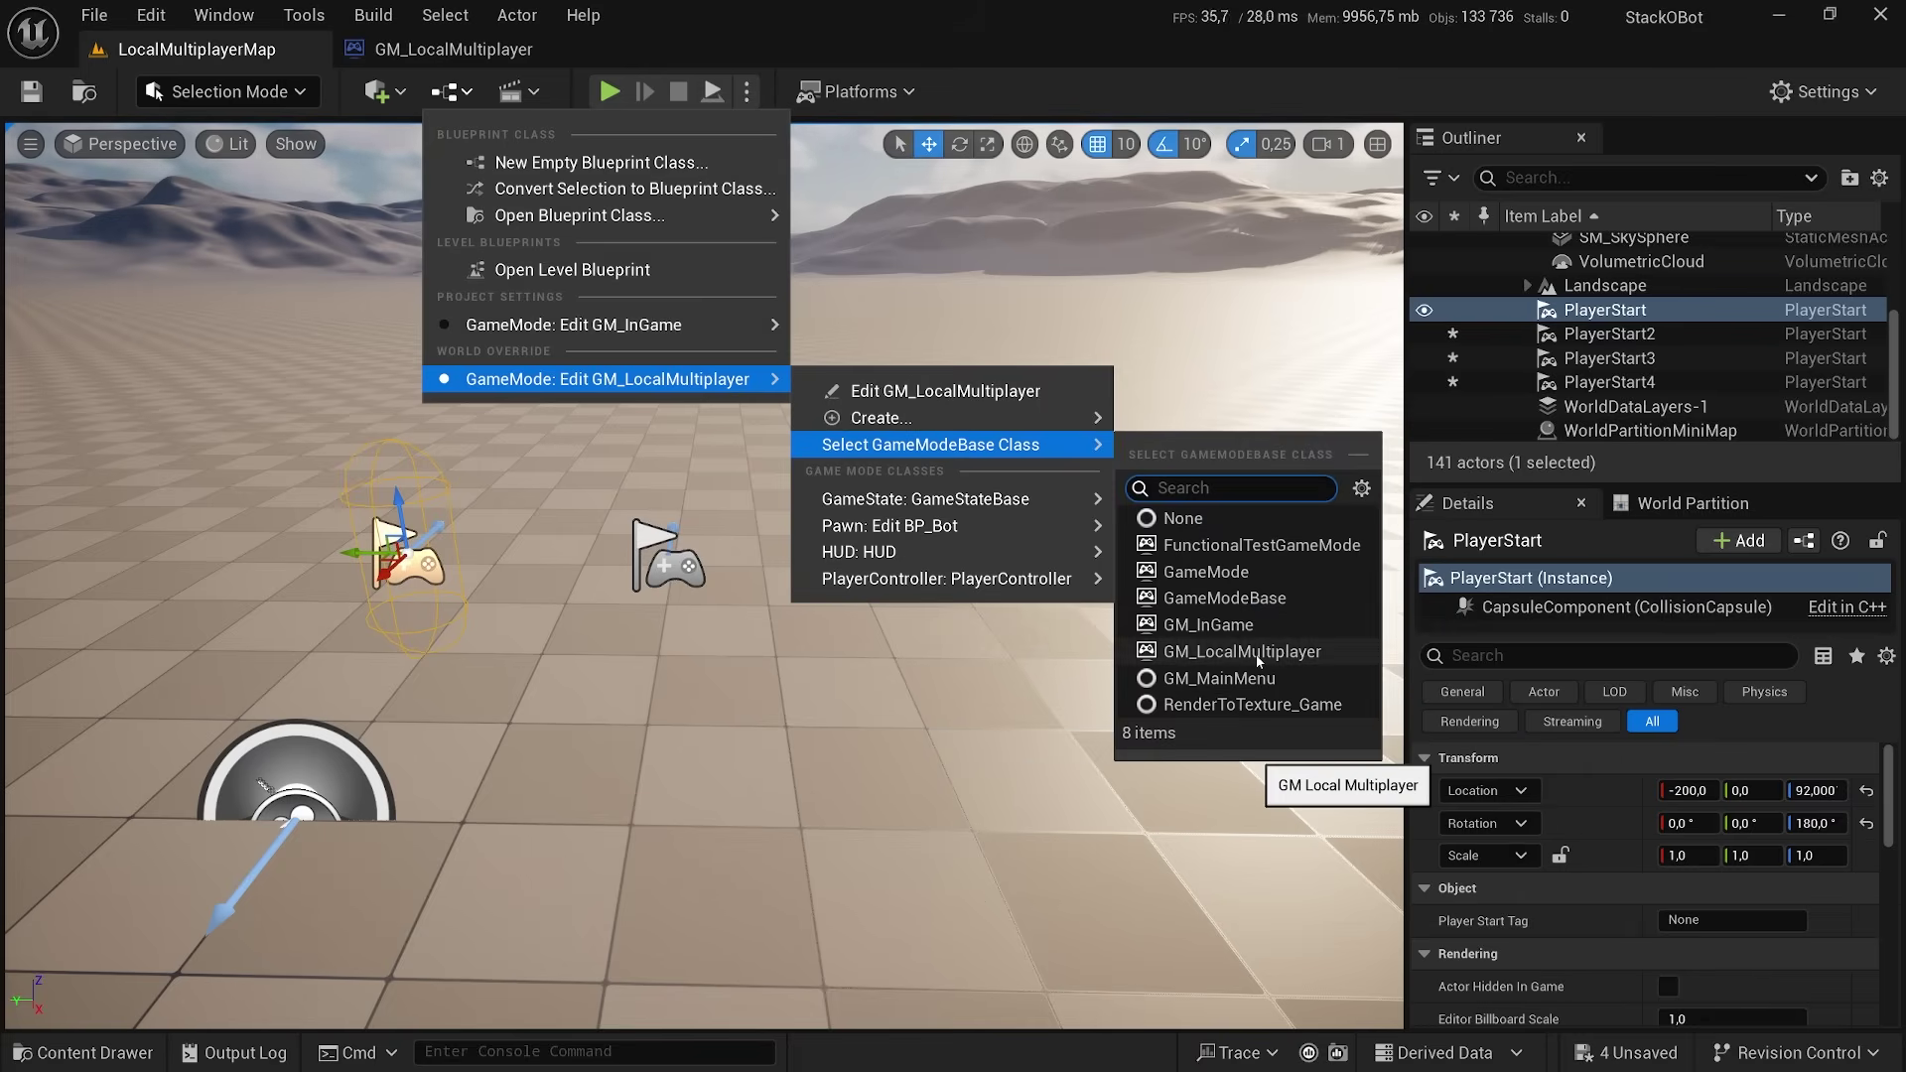
{"action": "left_click", "coordinate": [1256, 654]}
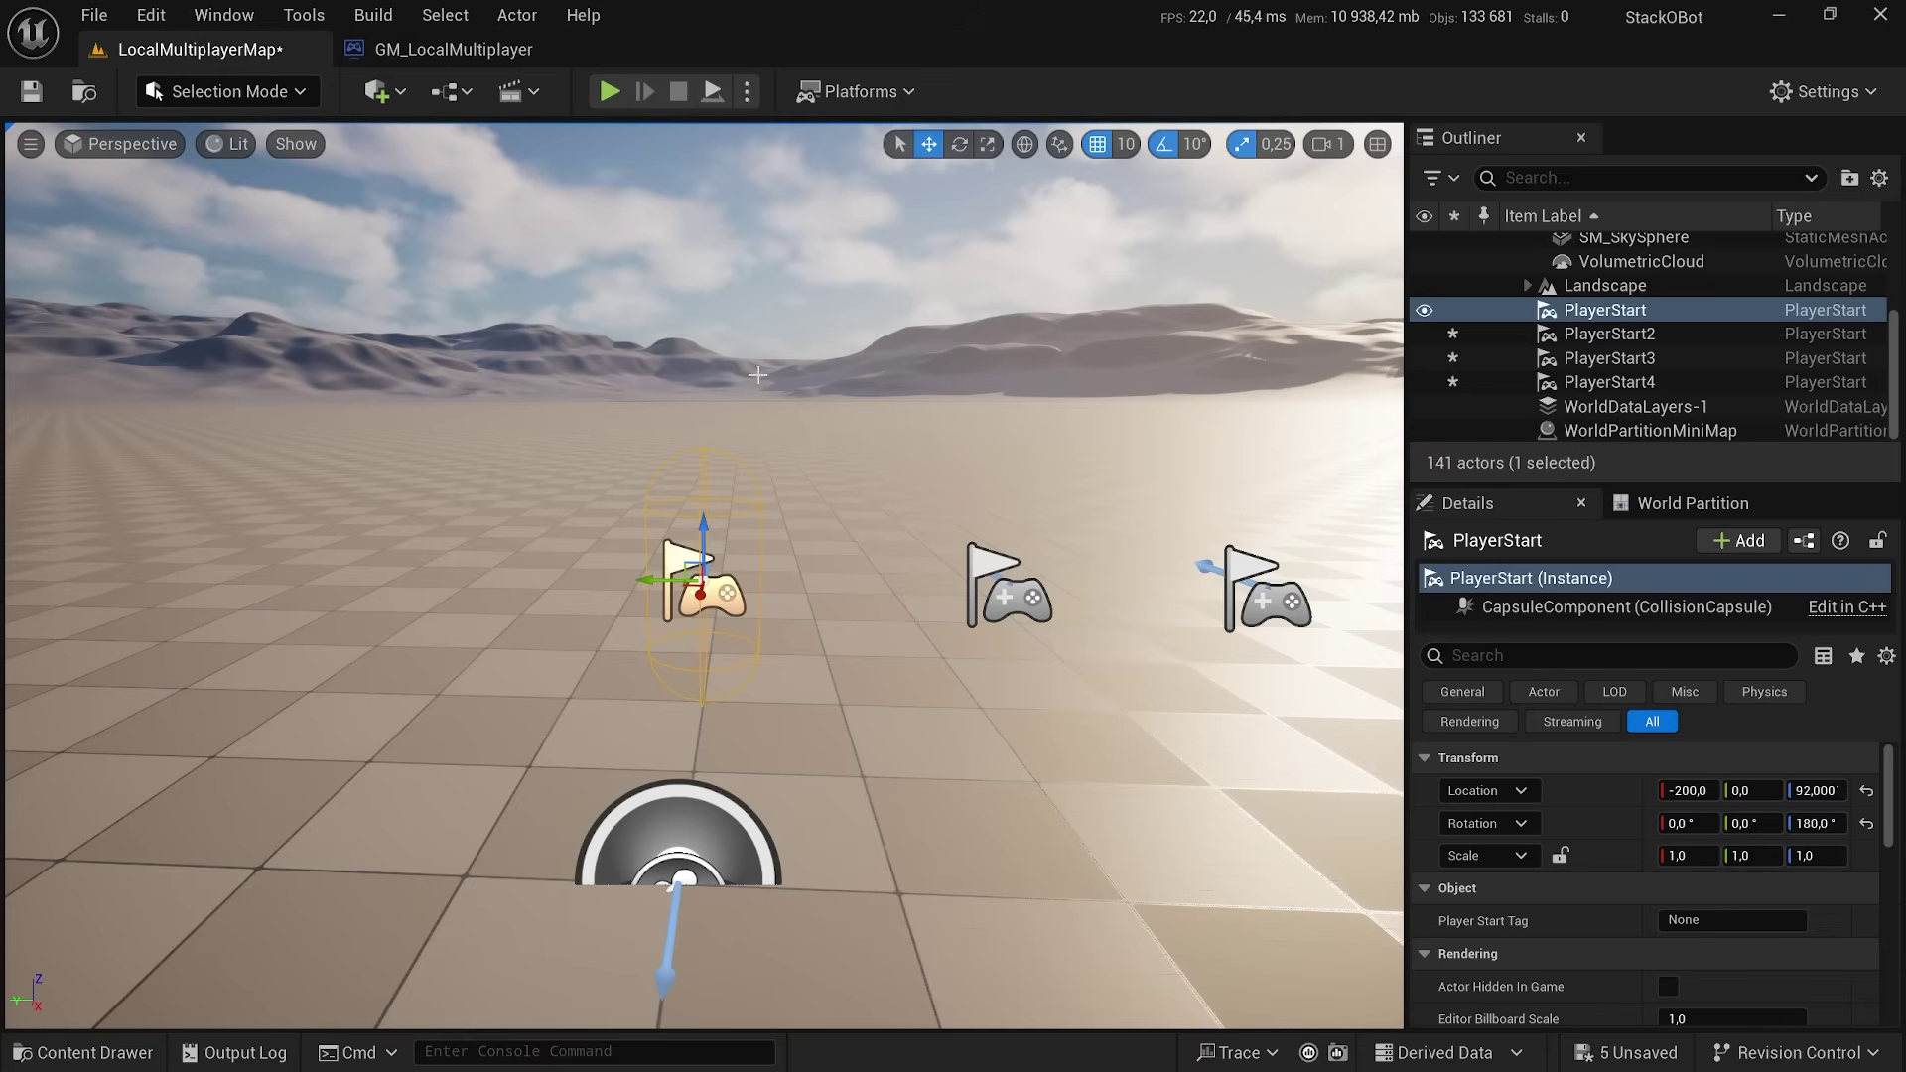
- Play the level, run and jetpack-jump the BP_Bot robot, then end the session with Esc
{"action": "left_click", "coordinate": [618, 96]}
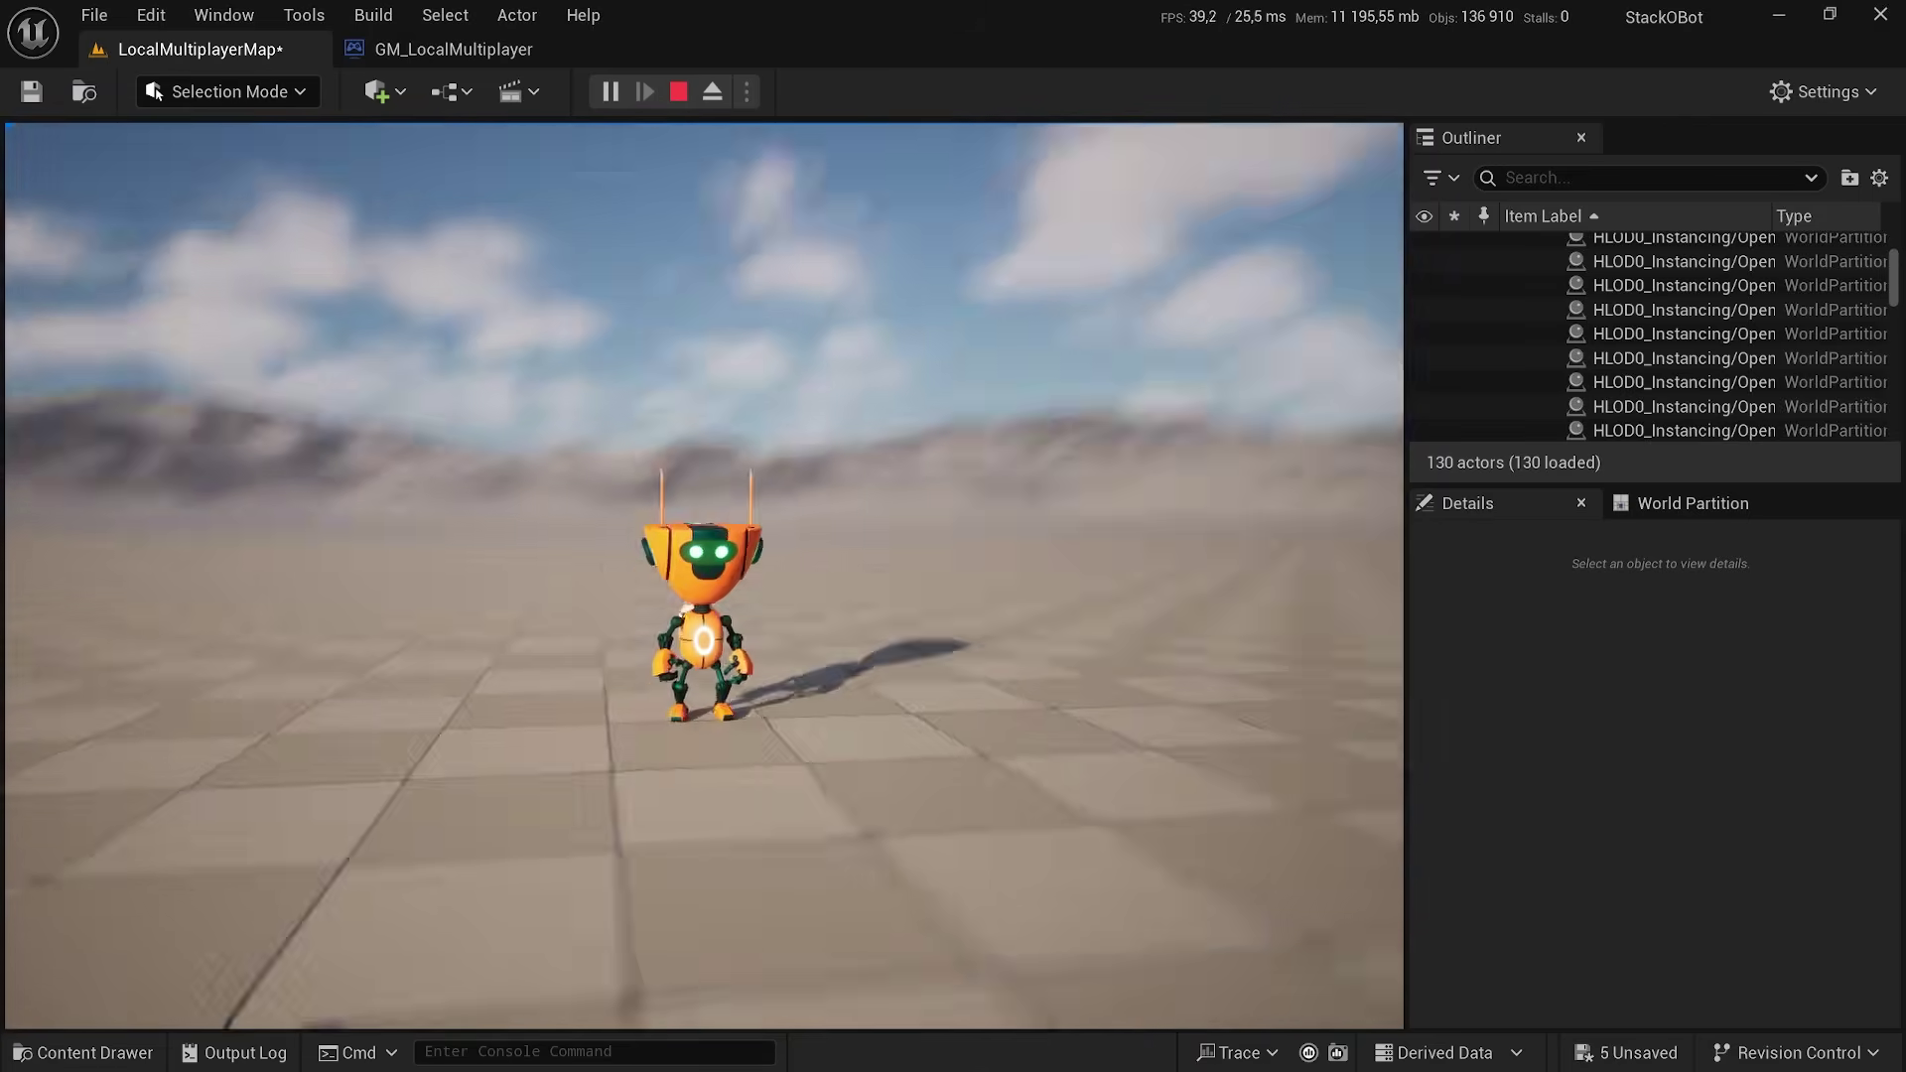
{"action": "key", "text": "a"}
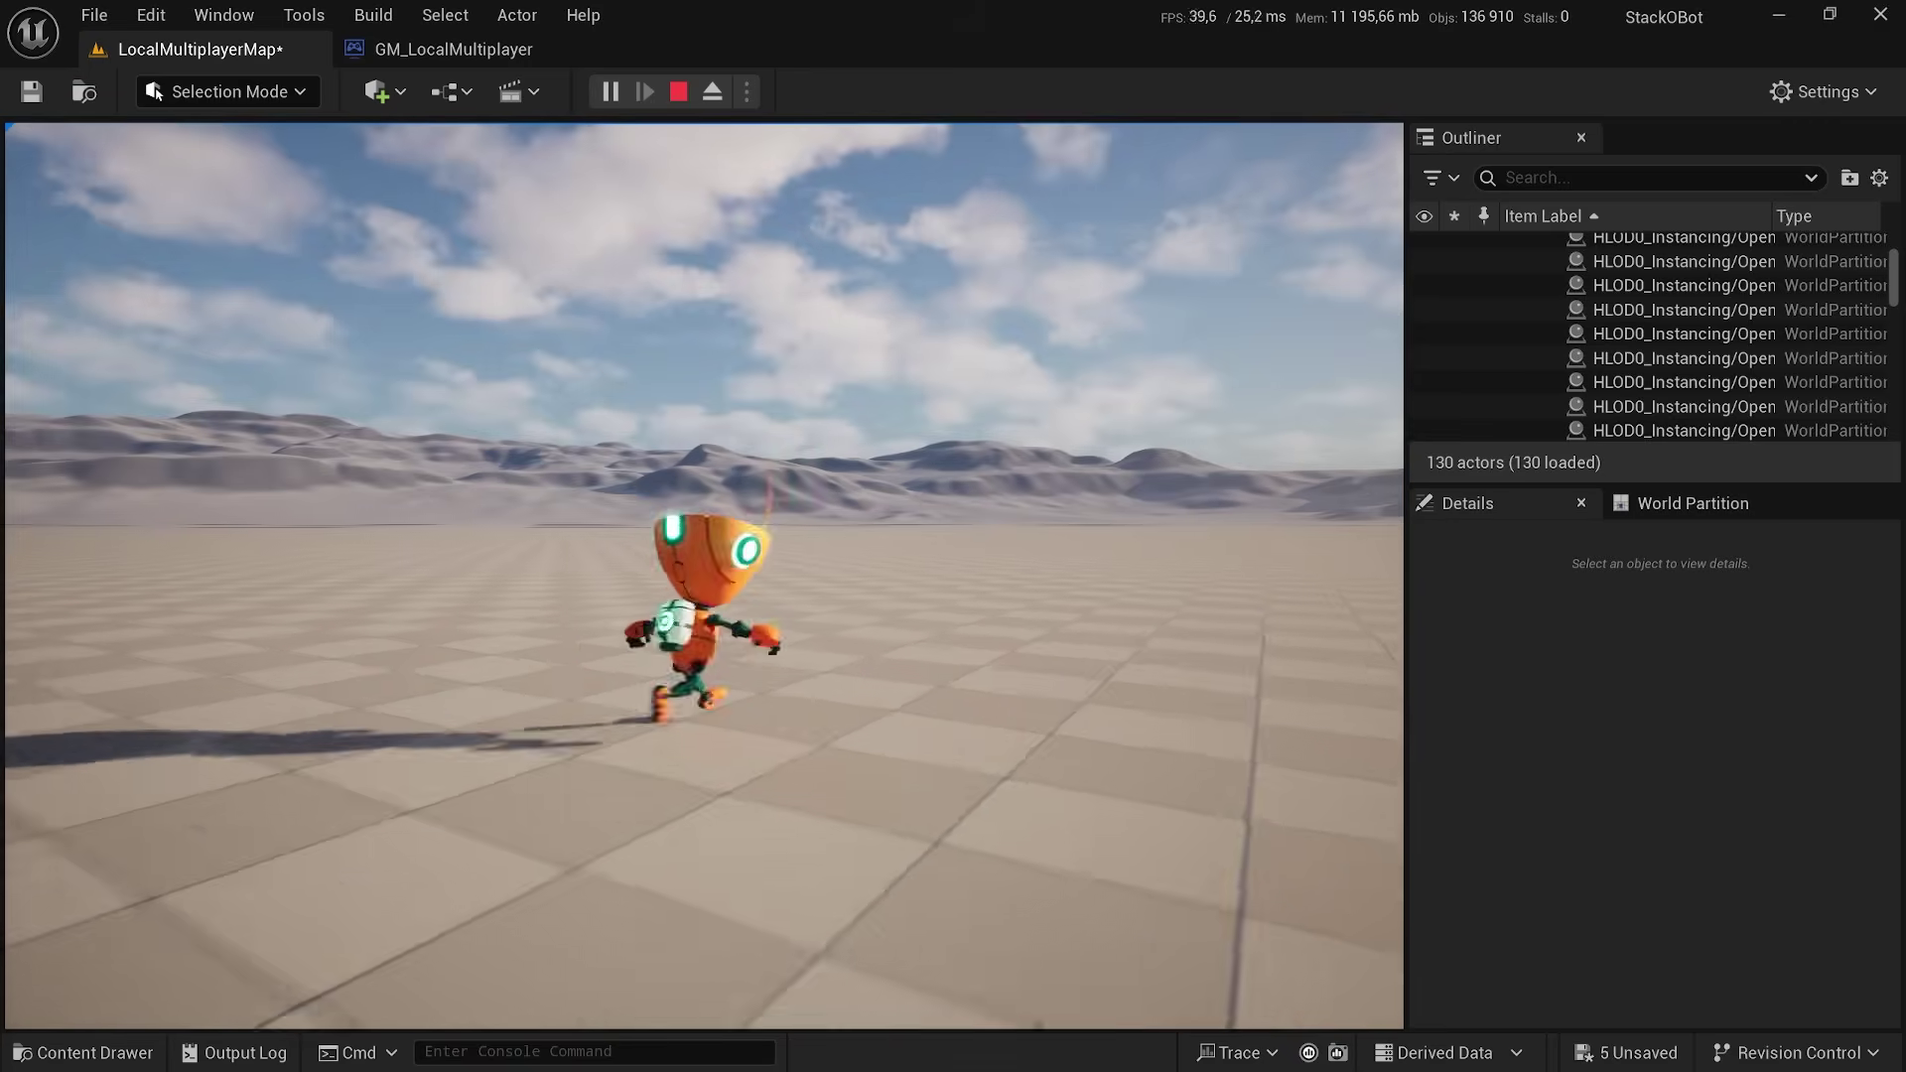
{"action": "key", "text": "space"}
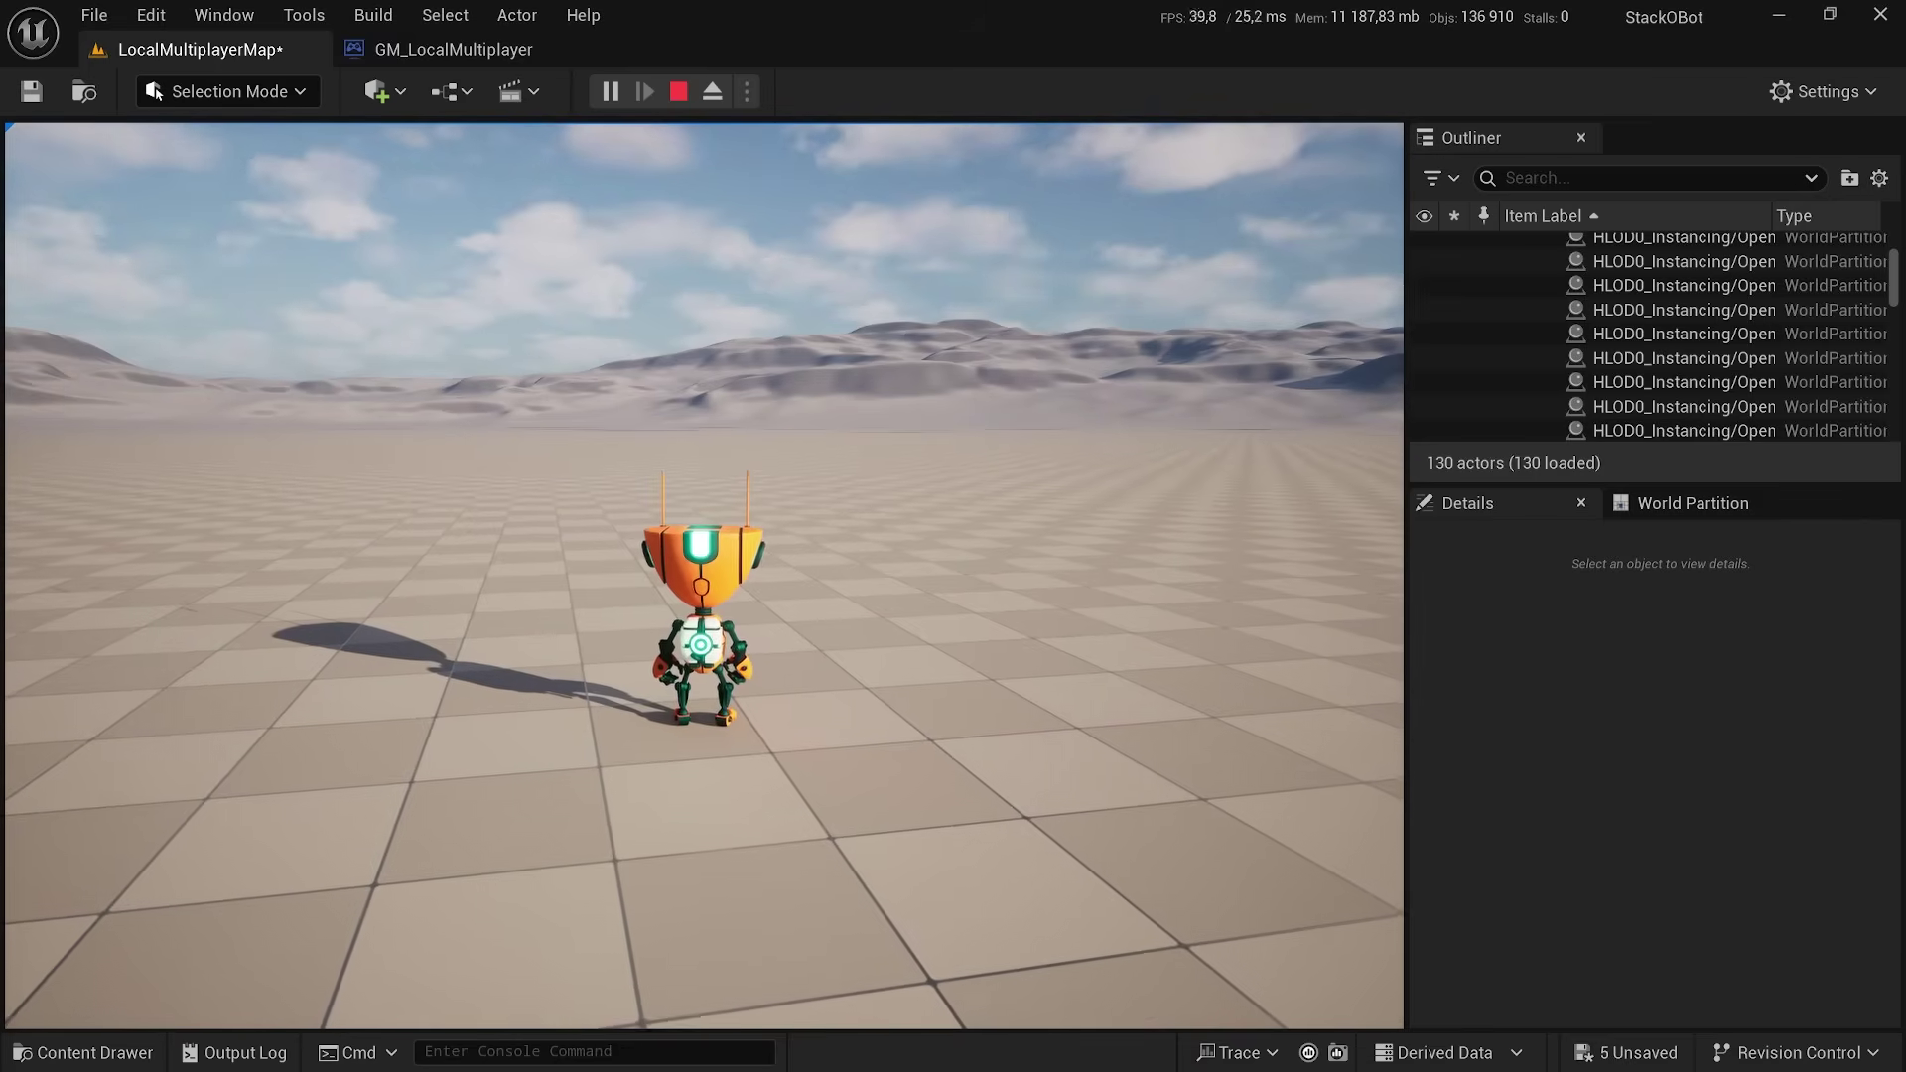
{"action": "key", "text": "d"}
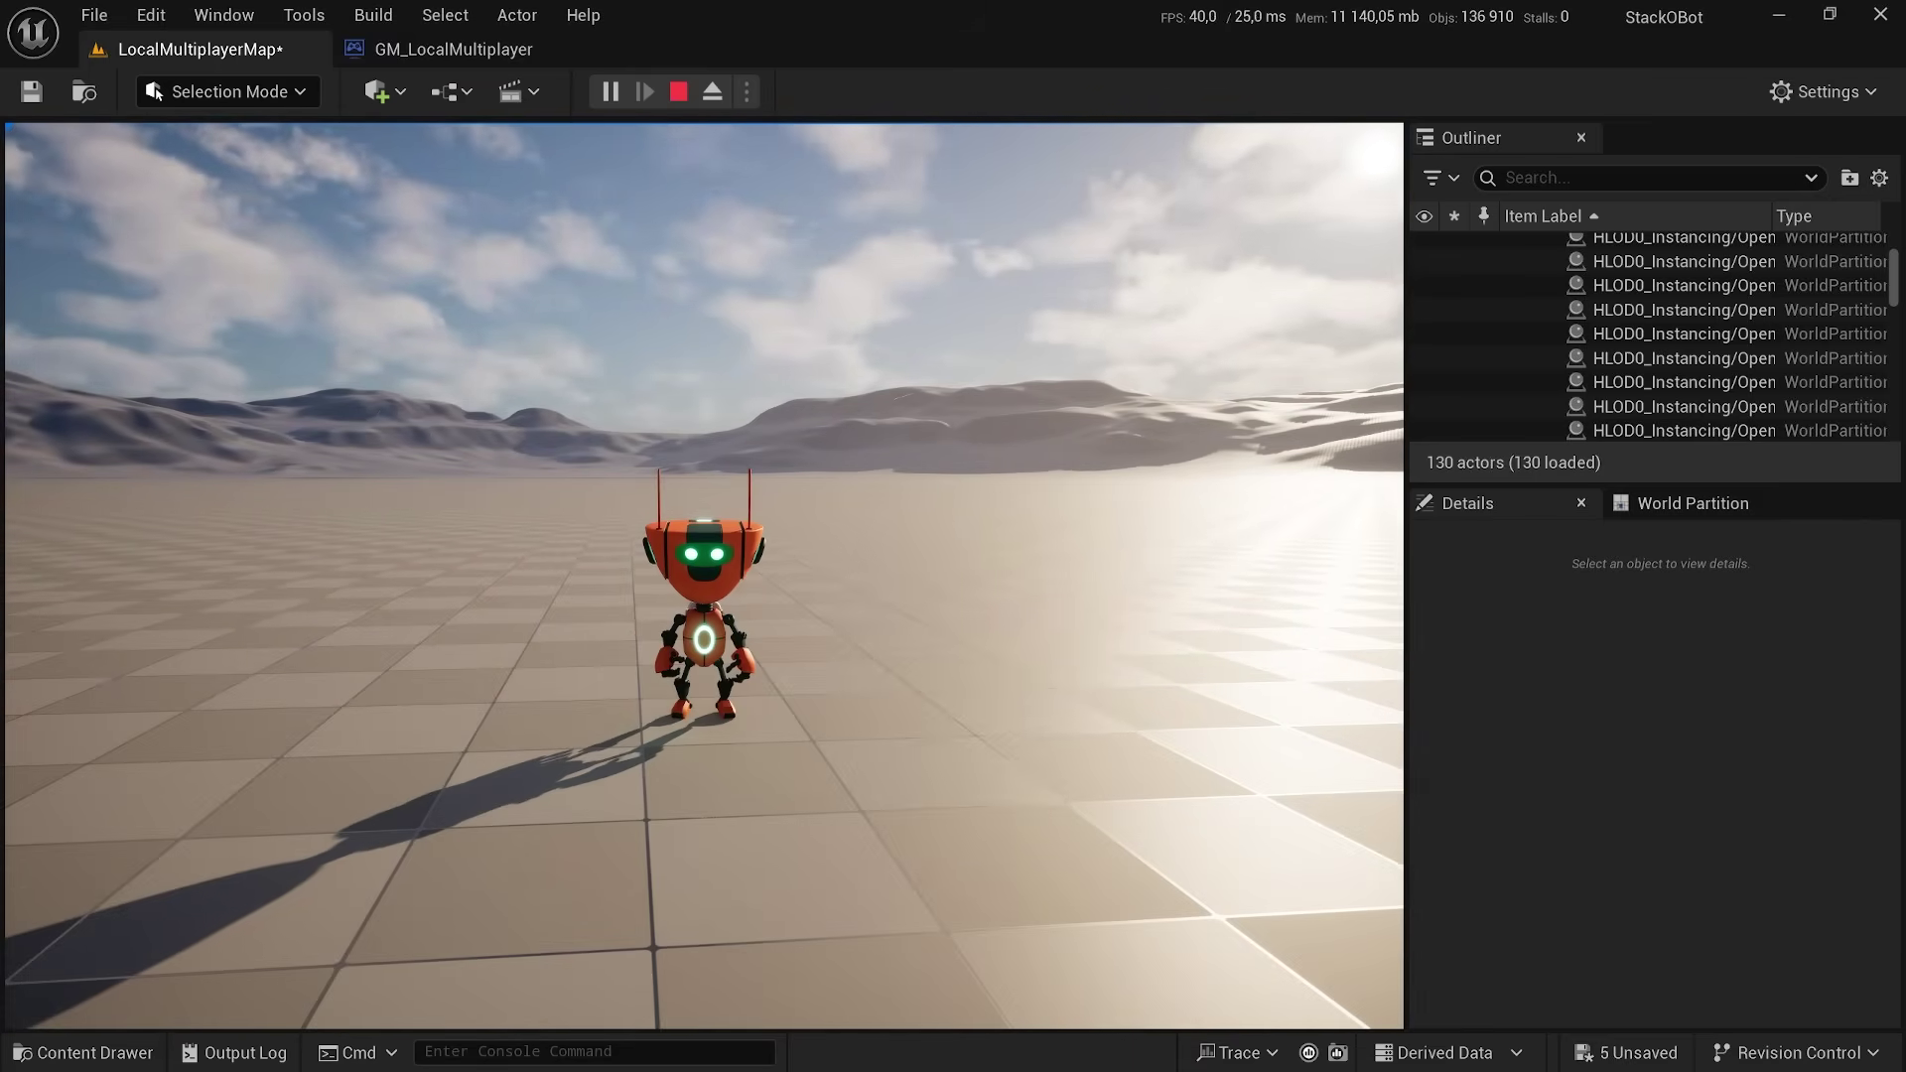
{"action": "key", "text": "Escape"}
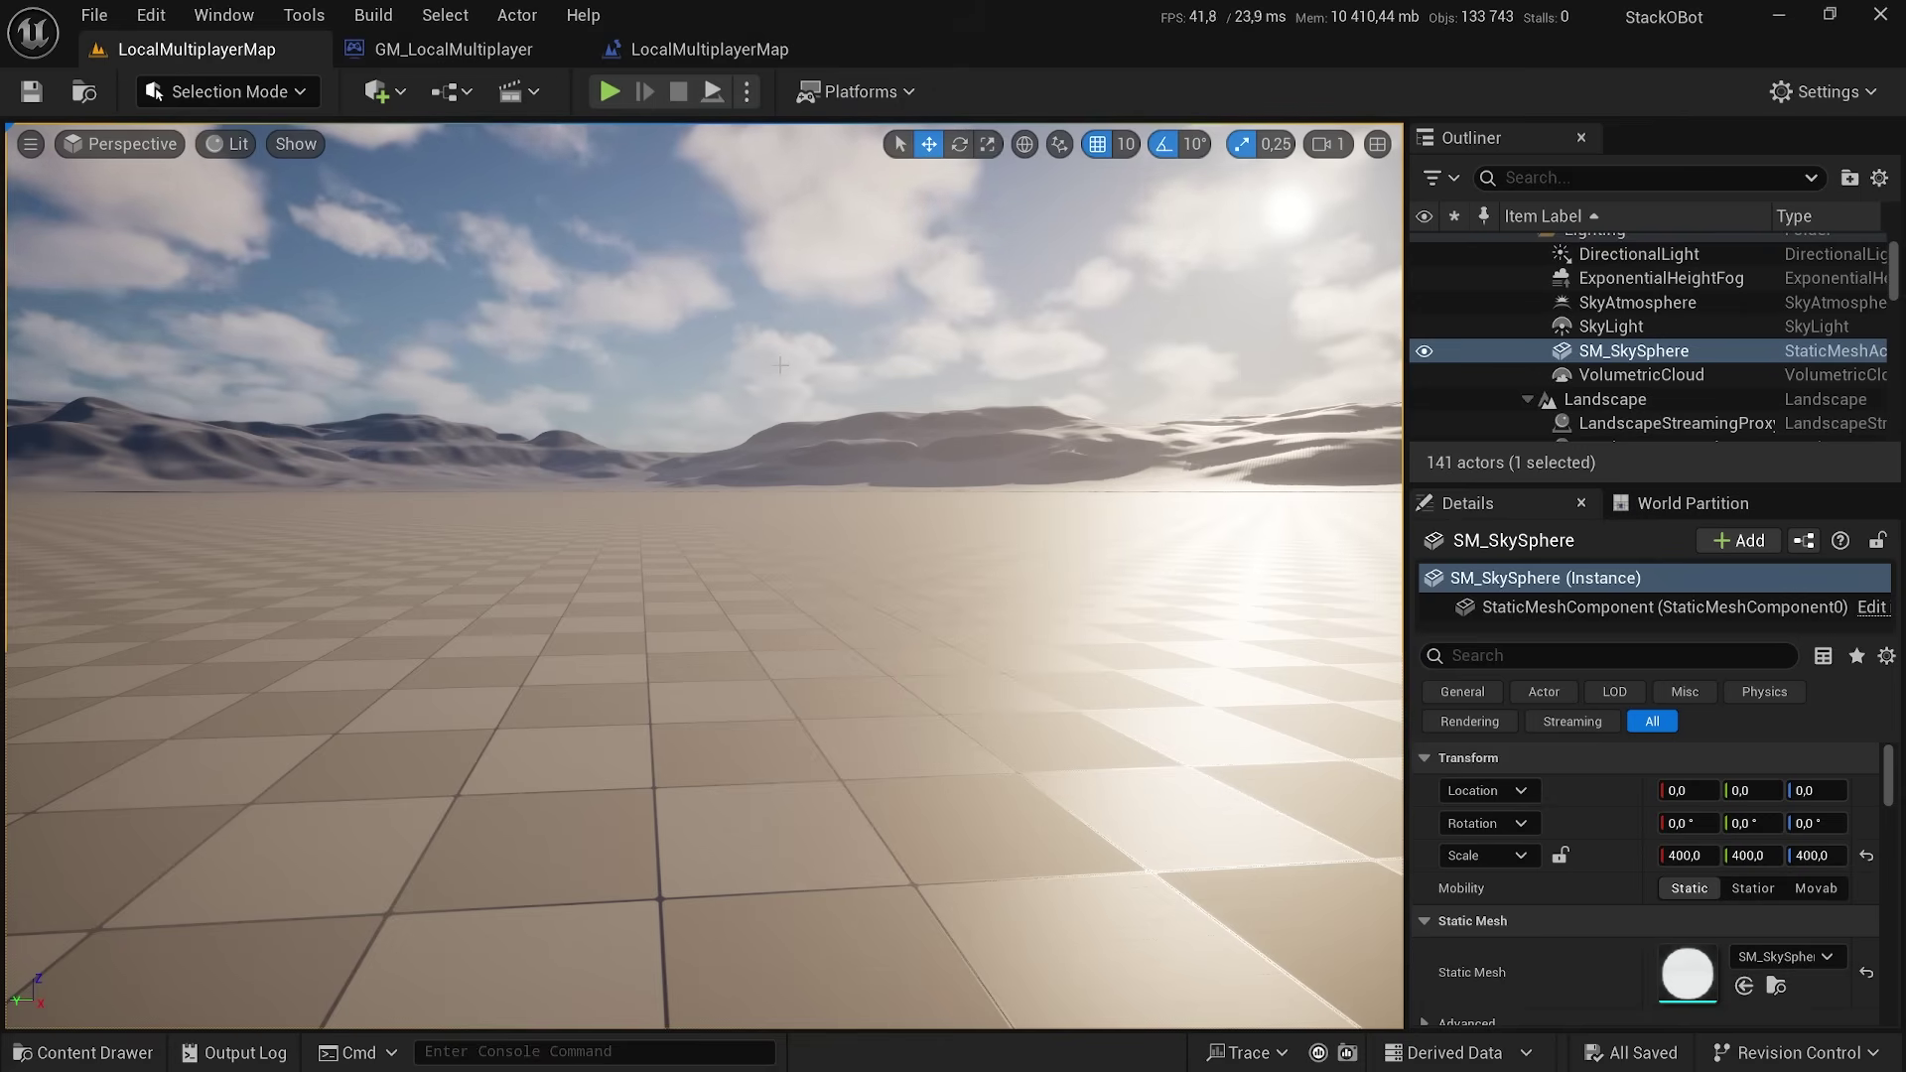
- In the level blueprint's Event Graph, bring up the actions menu to add a Debug Key U event
{"action": "left_click", "coordinate": [452, 91]}
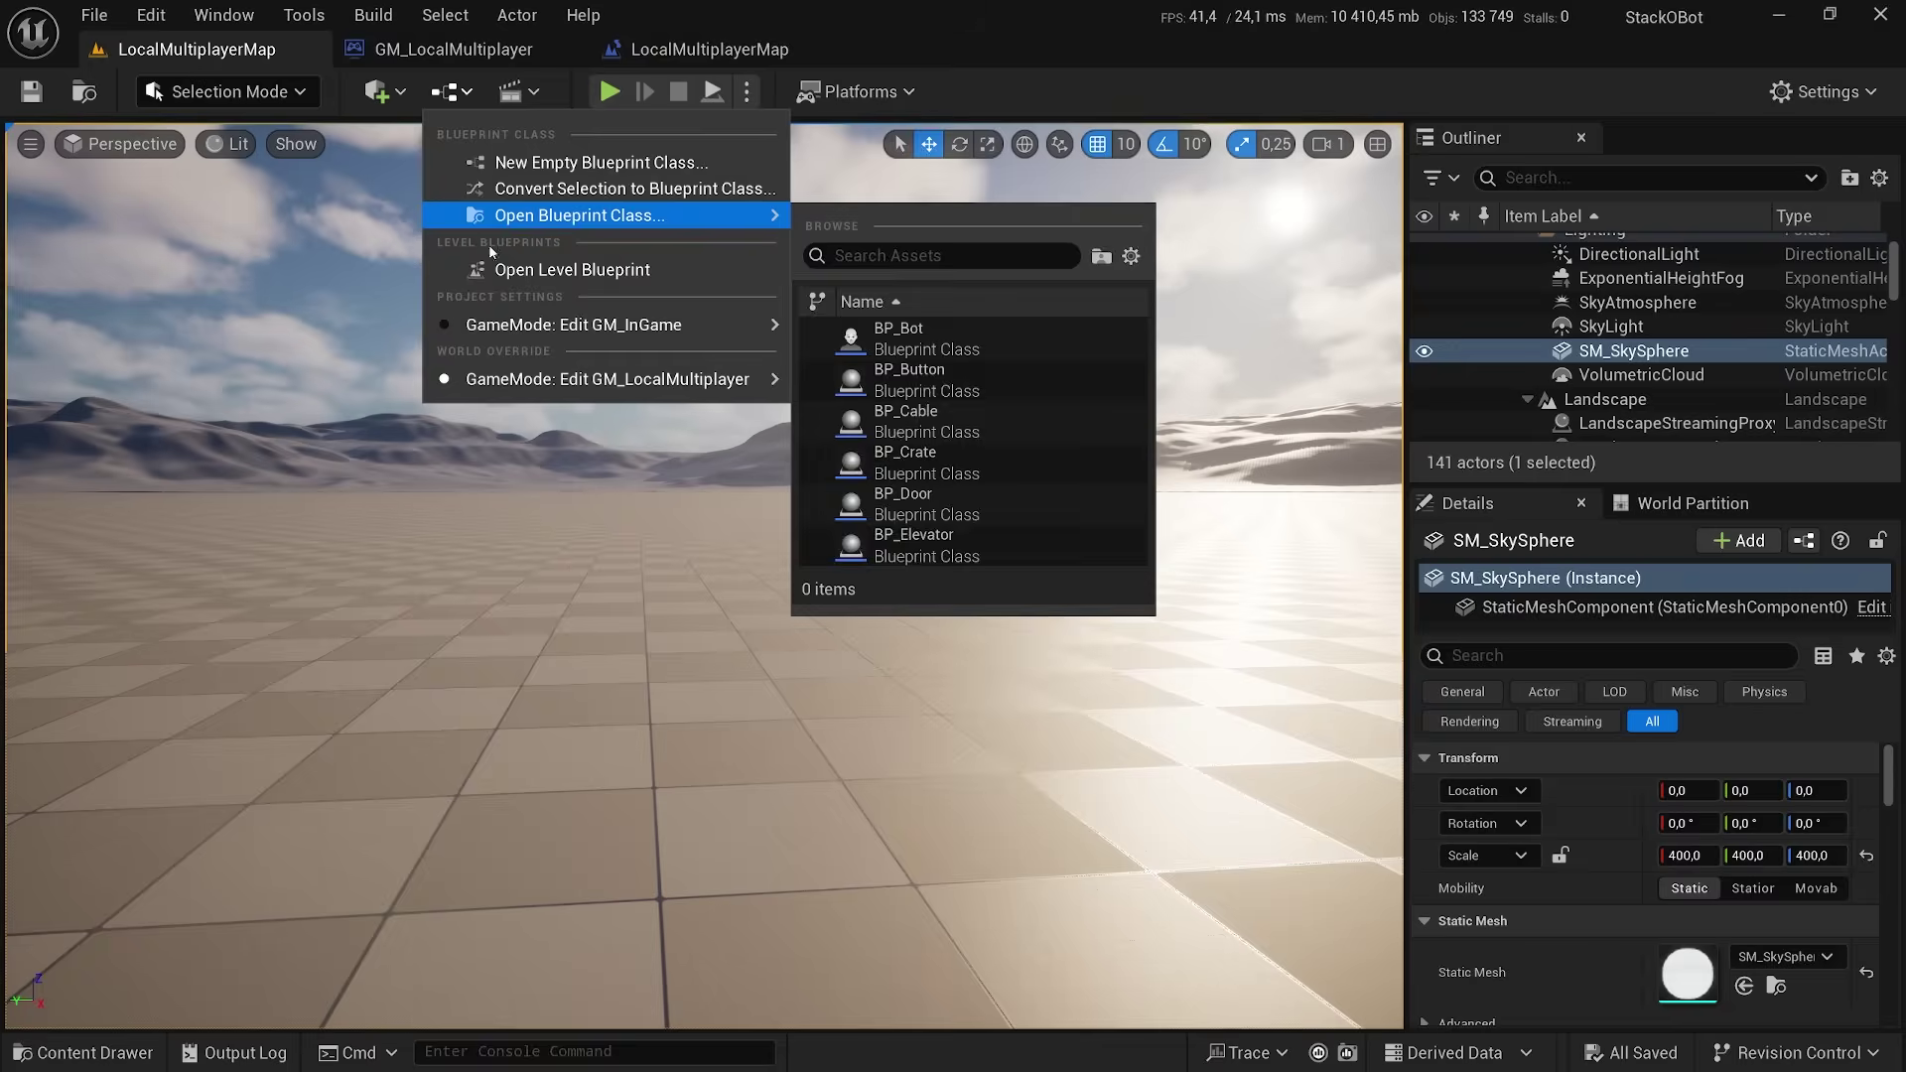
{"action": "left_click", "coordinate": [536, 273]}
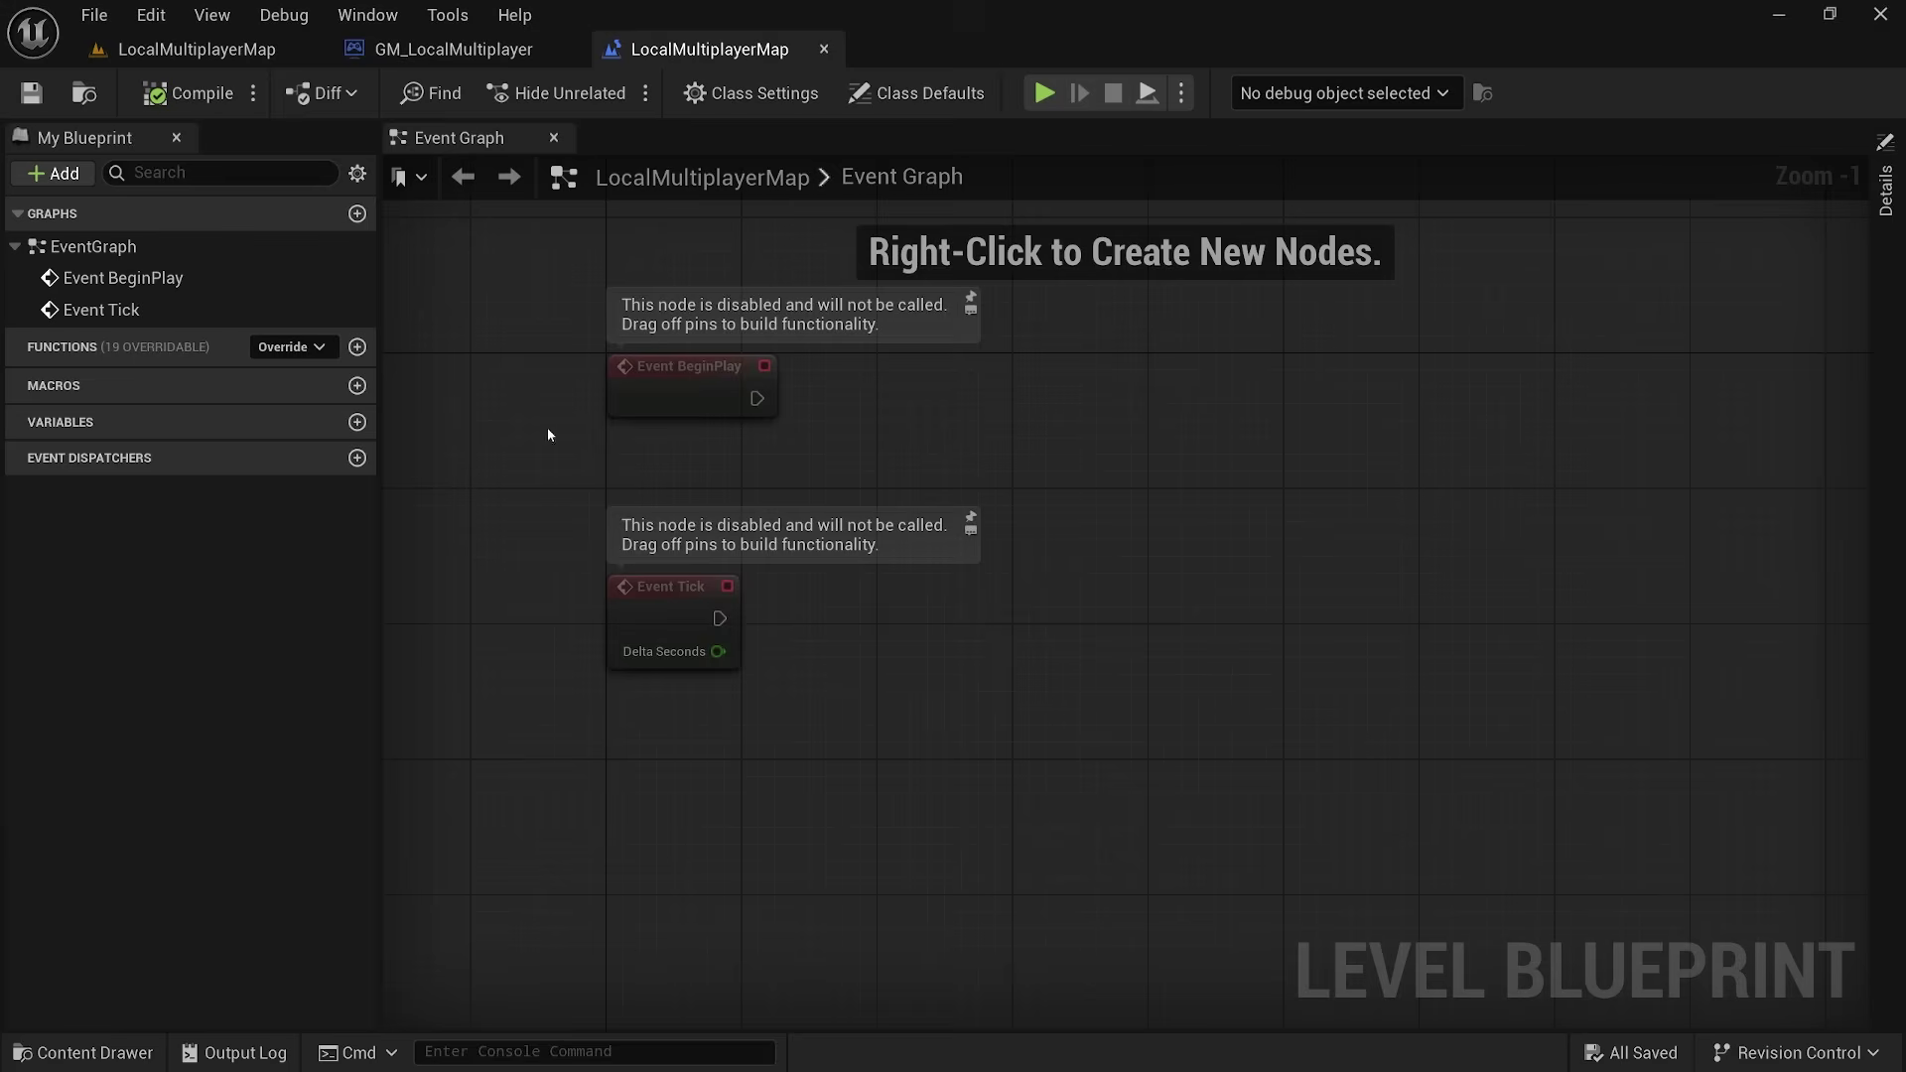
{"action": "right_click_drag", "start_coordinate": [748, 782], "coordinate": [728, 484]}
{"action": "scroll", "coordinate": [727, 483], "scroll_direction": "up", "scroll_amount": 1}
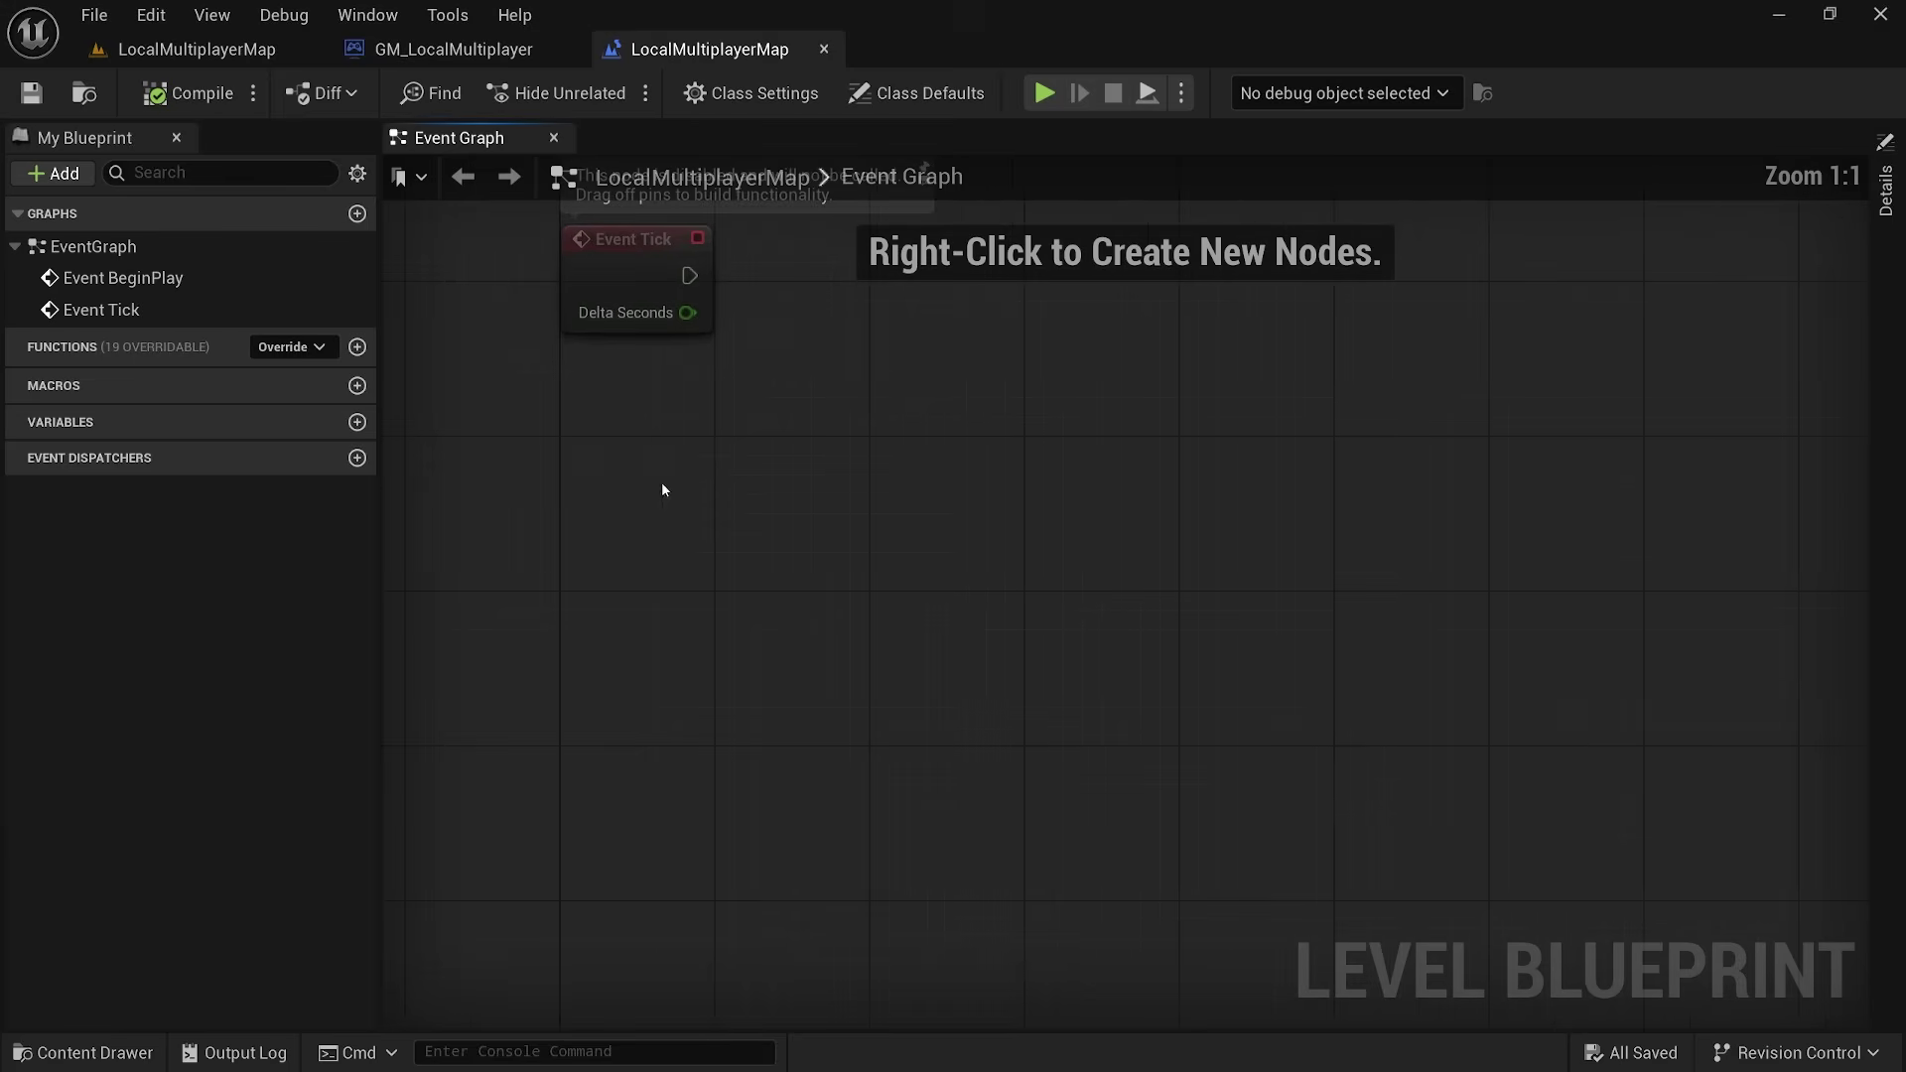
{"action": "scroll", "coordinate": [736, 476], "scroll_direction": "up", "scroll_amount": 2}
{"action": "scroll", "coordinate": [719, 491], "scroll_direction": "up", "scroll_amount": 1}
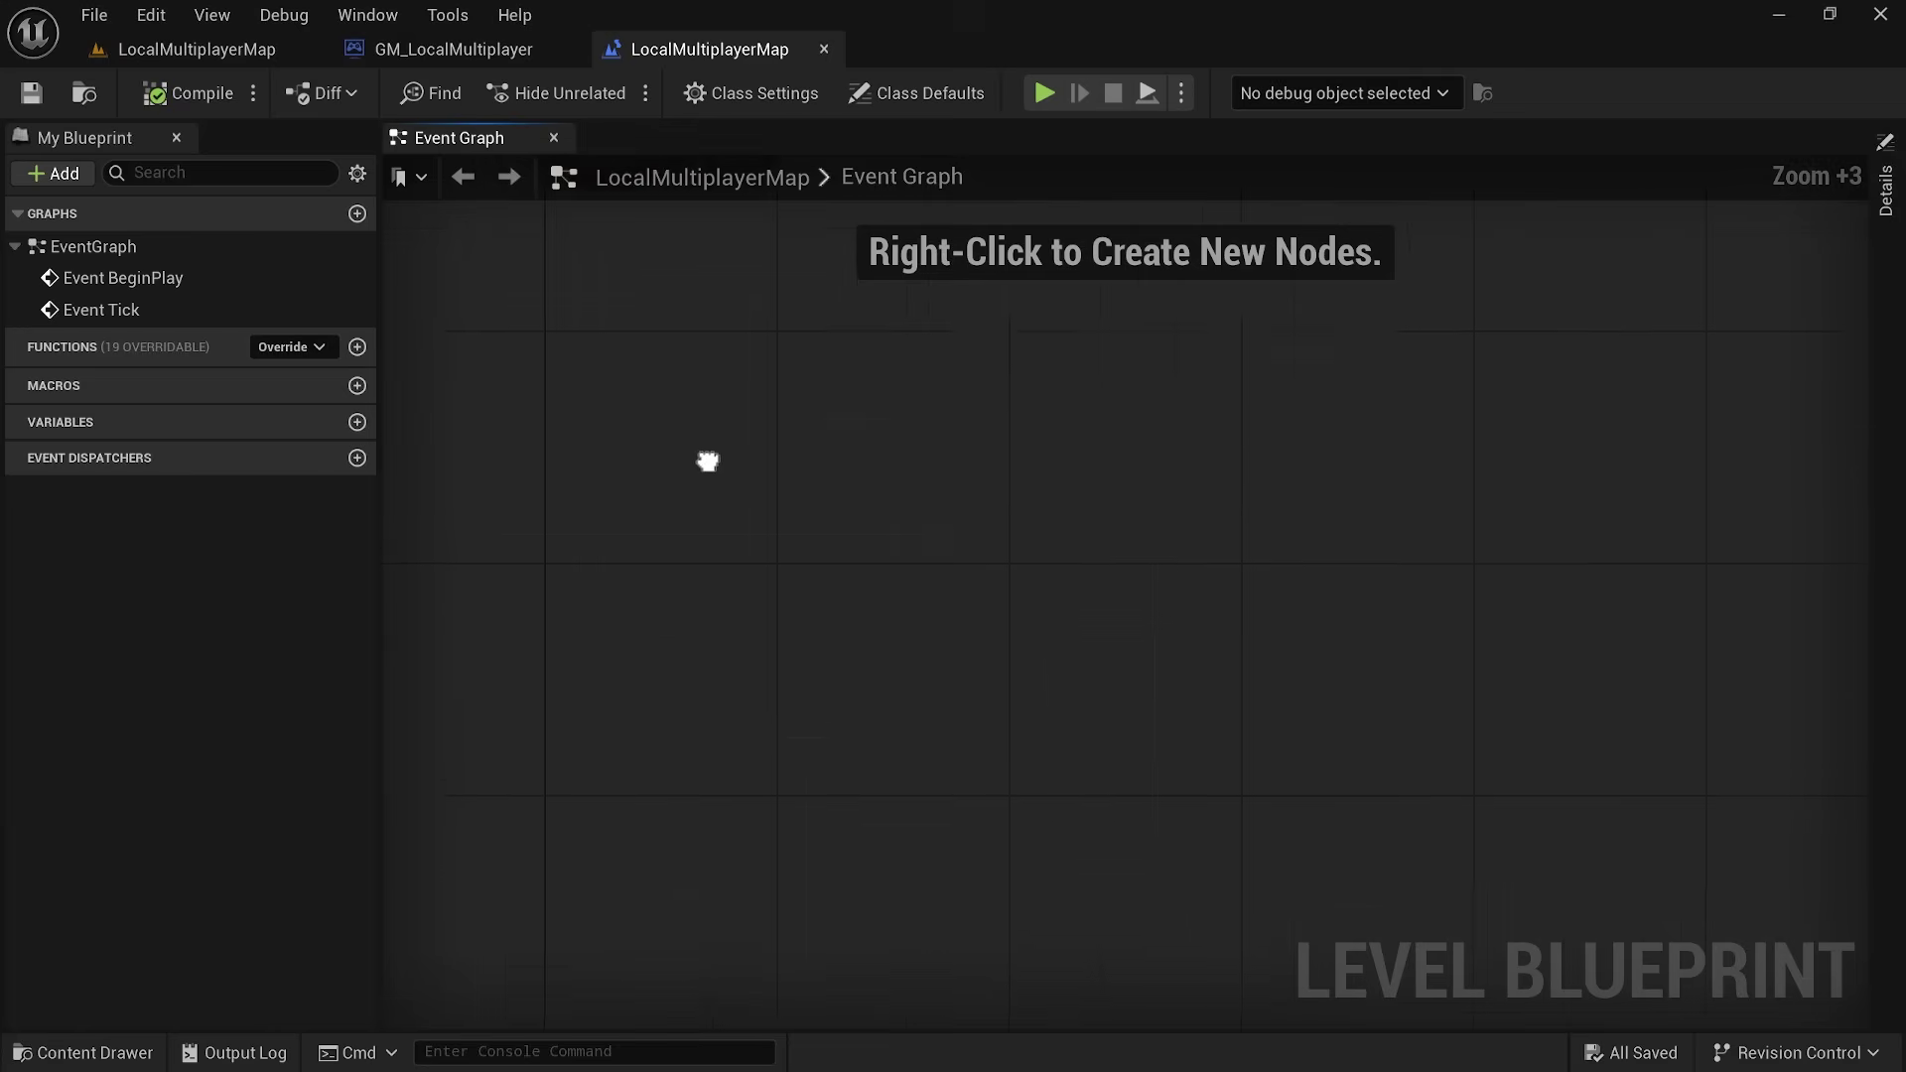
{"action": "right_click", "coordinate": [621, 451]}
{"action": "type", "text": "deb"}
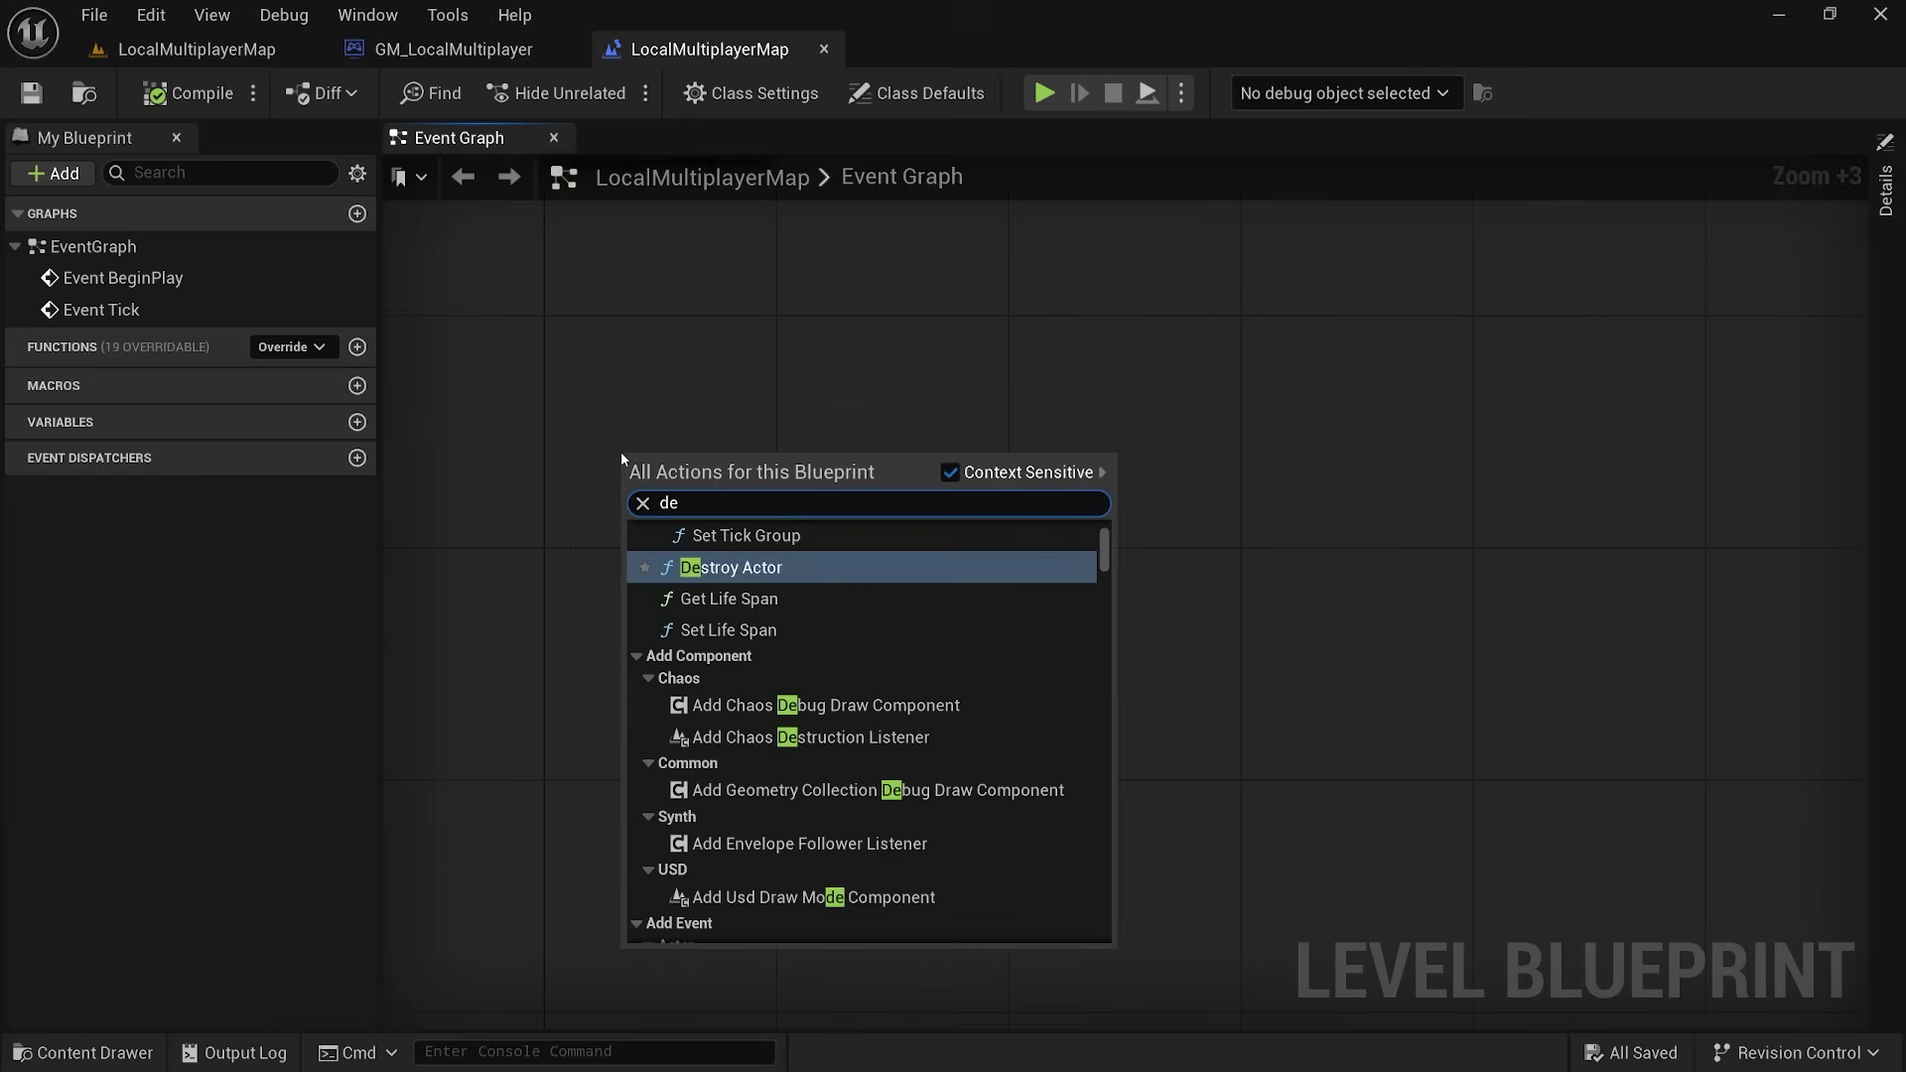
{"action": "type", "text": "ug ke"}
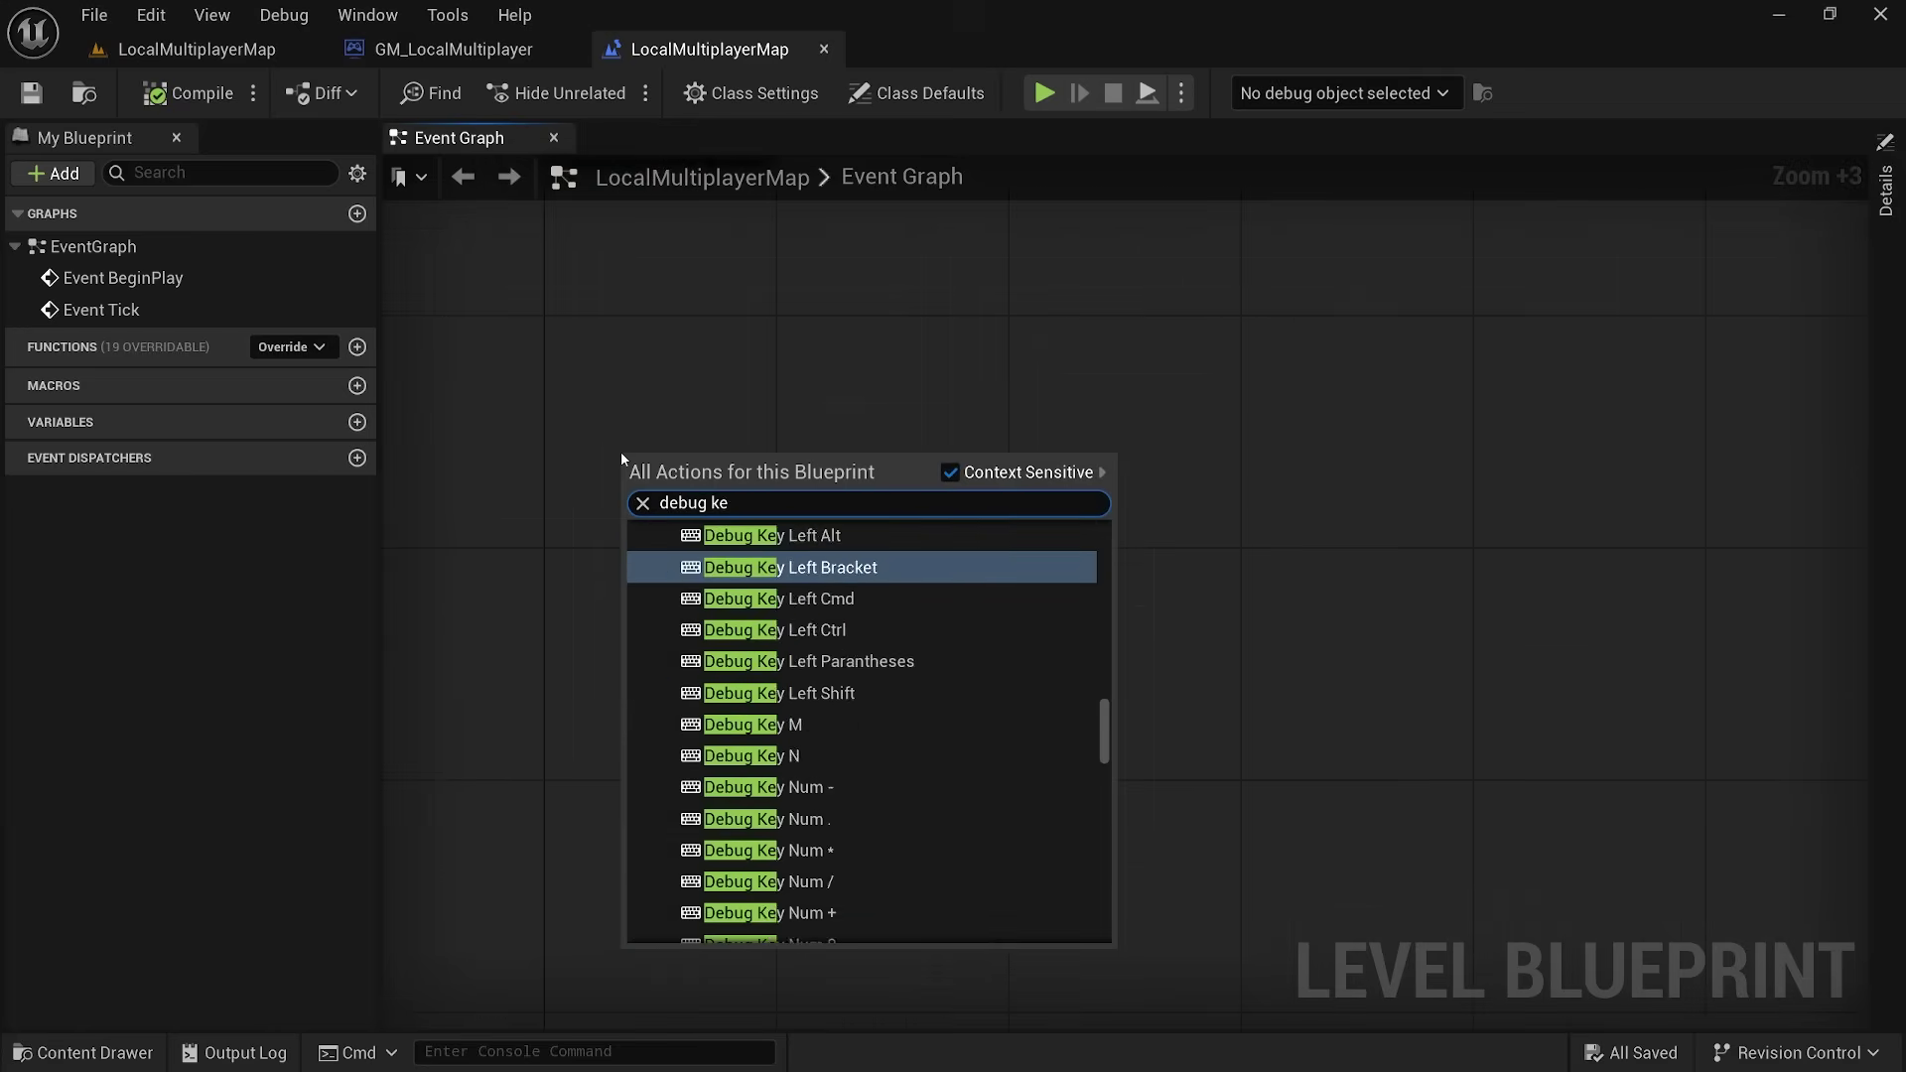
{"action": "type", "text": "y U"}
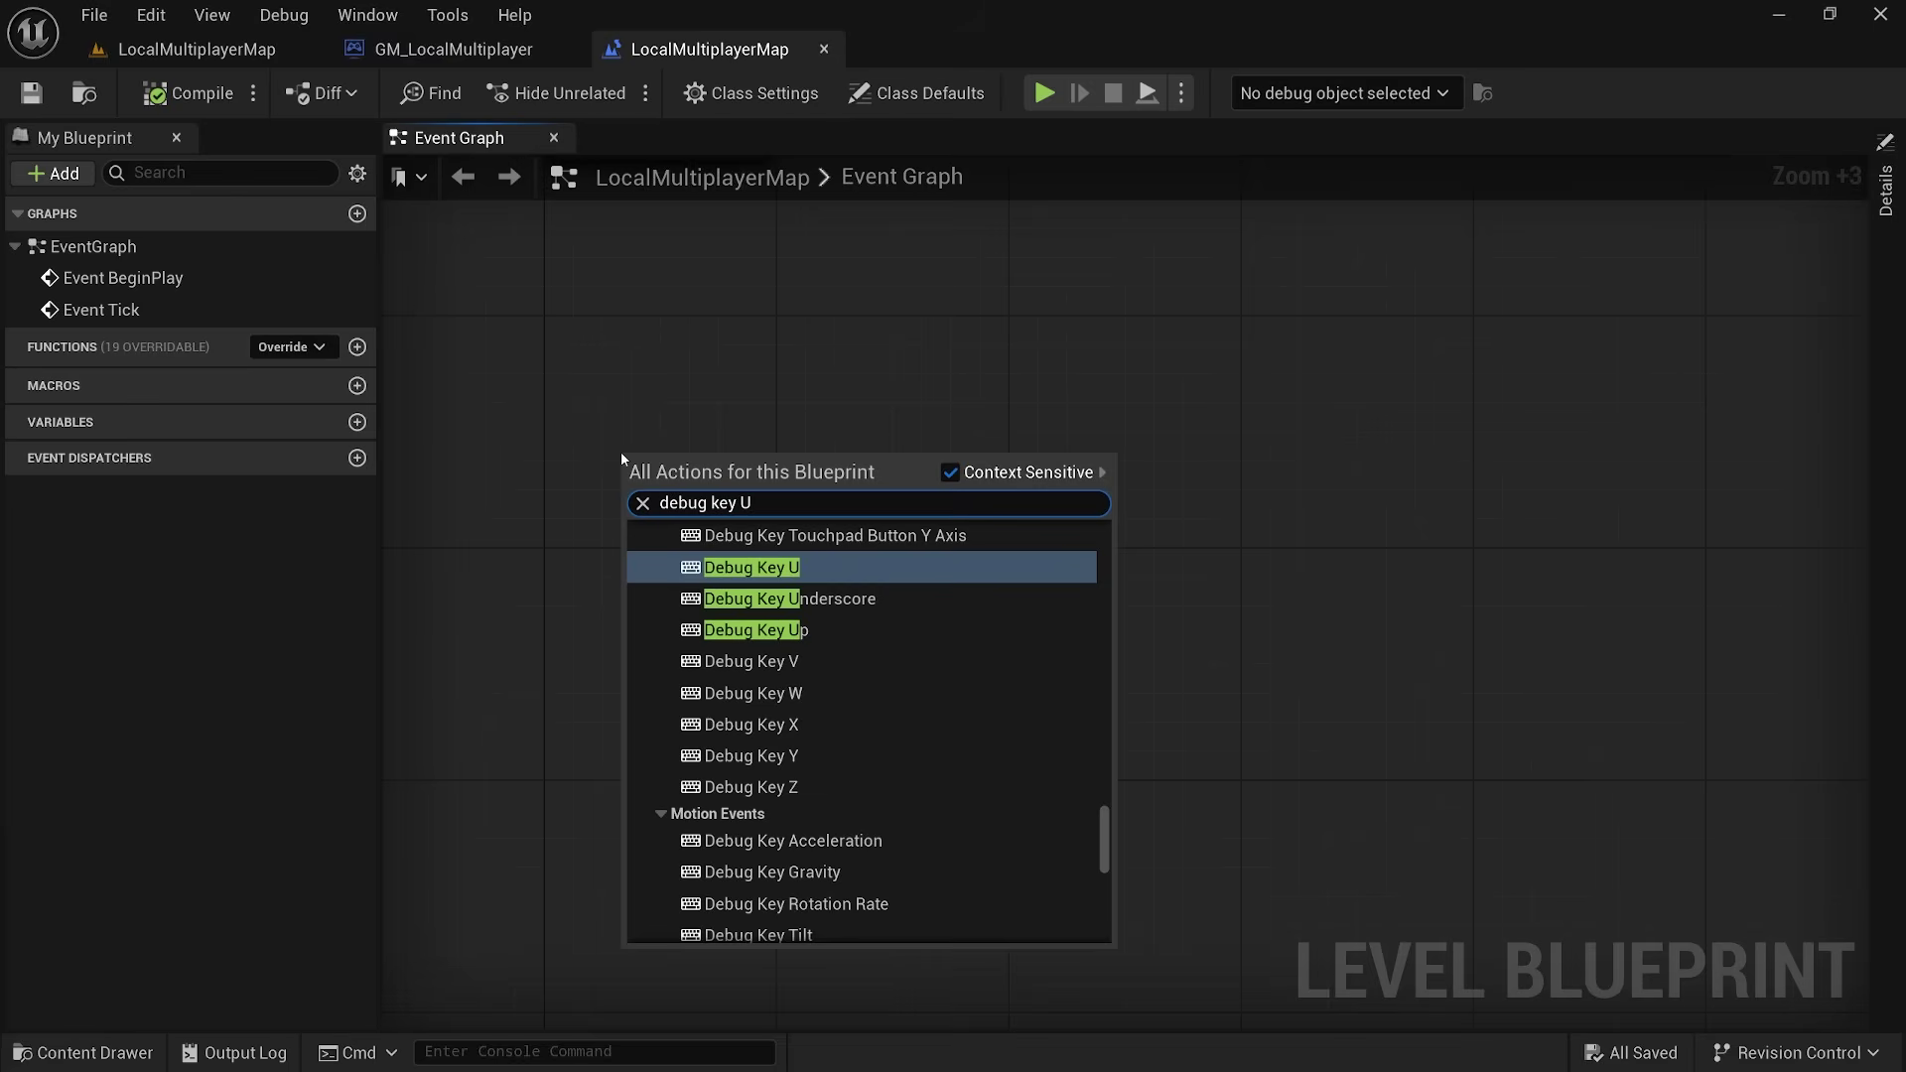
- Wire Debug Key U's Pressed pin to a Create Local Player node with Controller Id -1, advanced options expanded
{"action": "key", "text": "Return"}
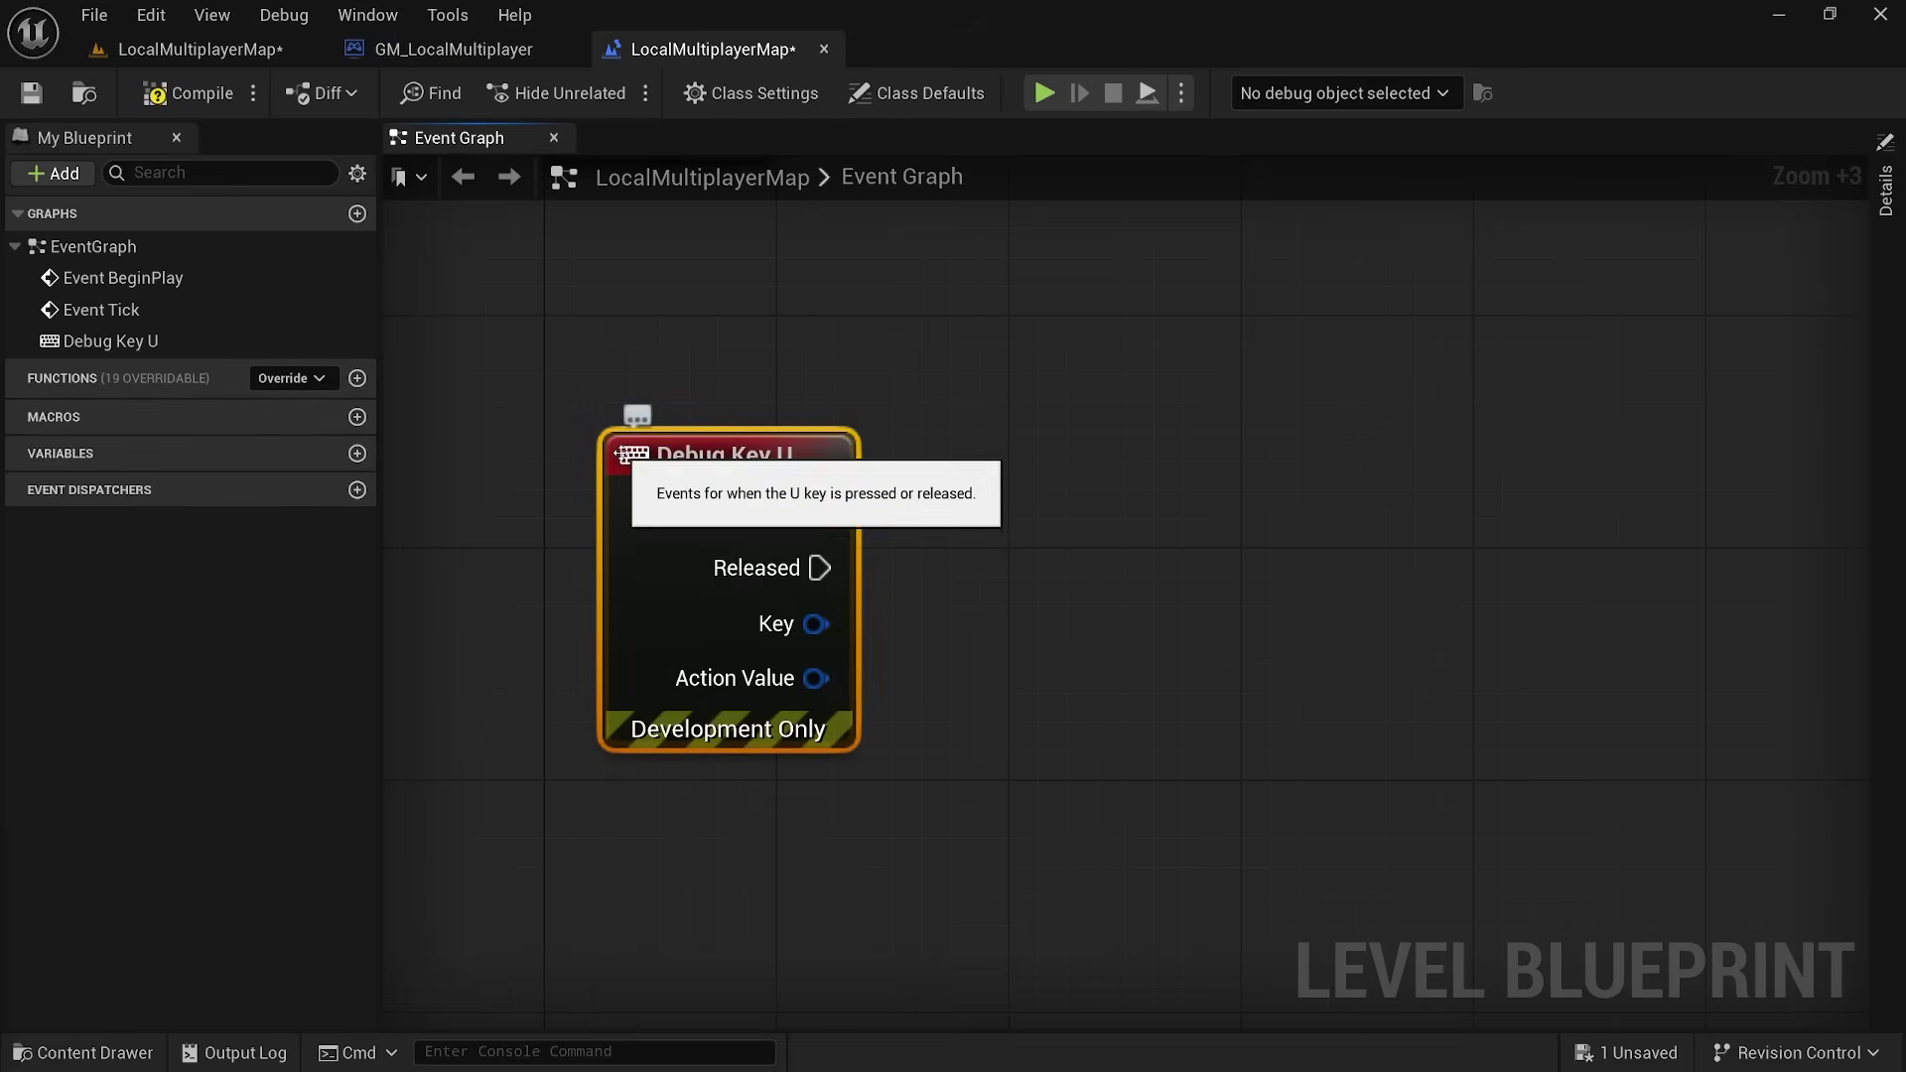
{"action": "right_click_drag", "start_coordinate": [1056, 591], "coordinate": [973, 559]}
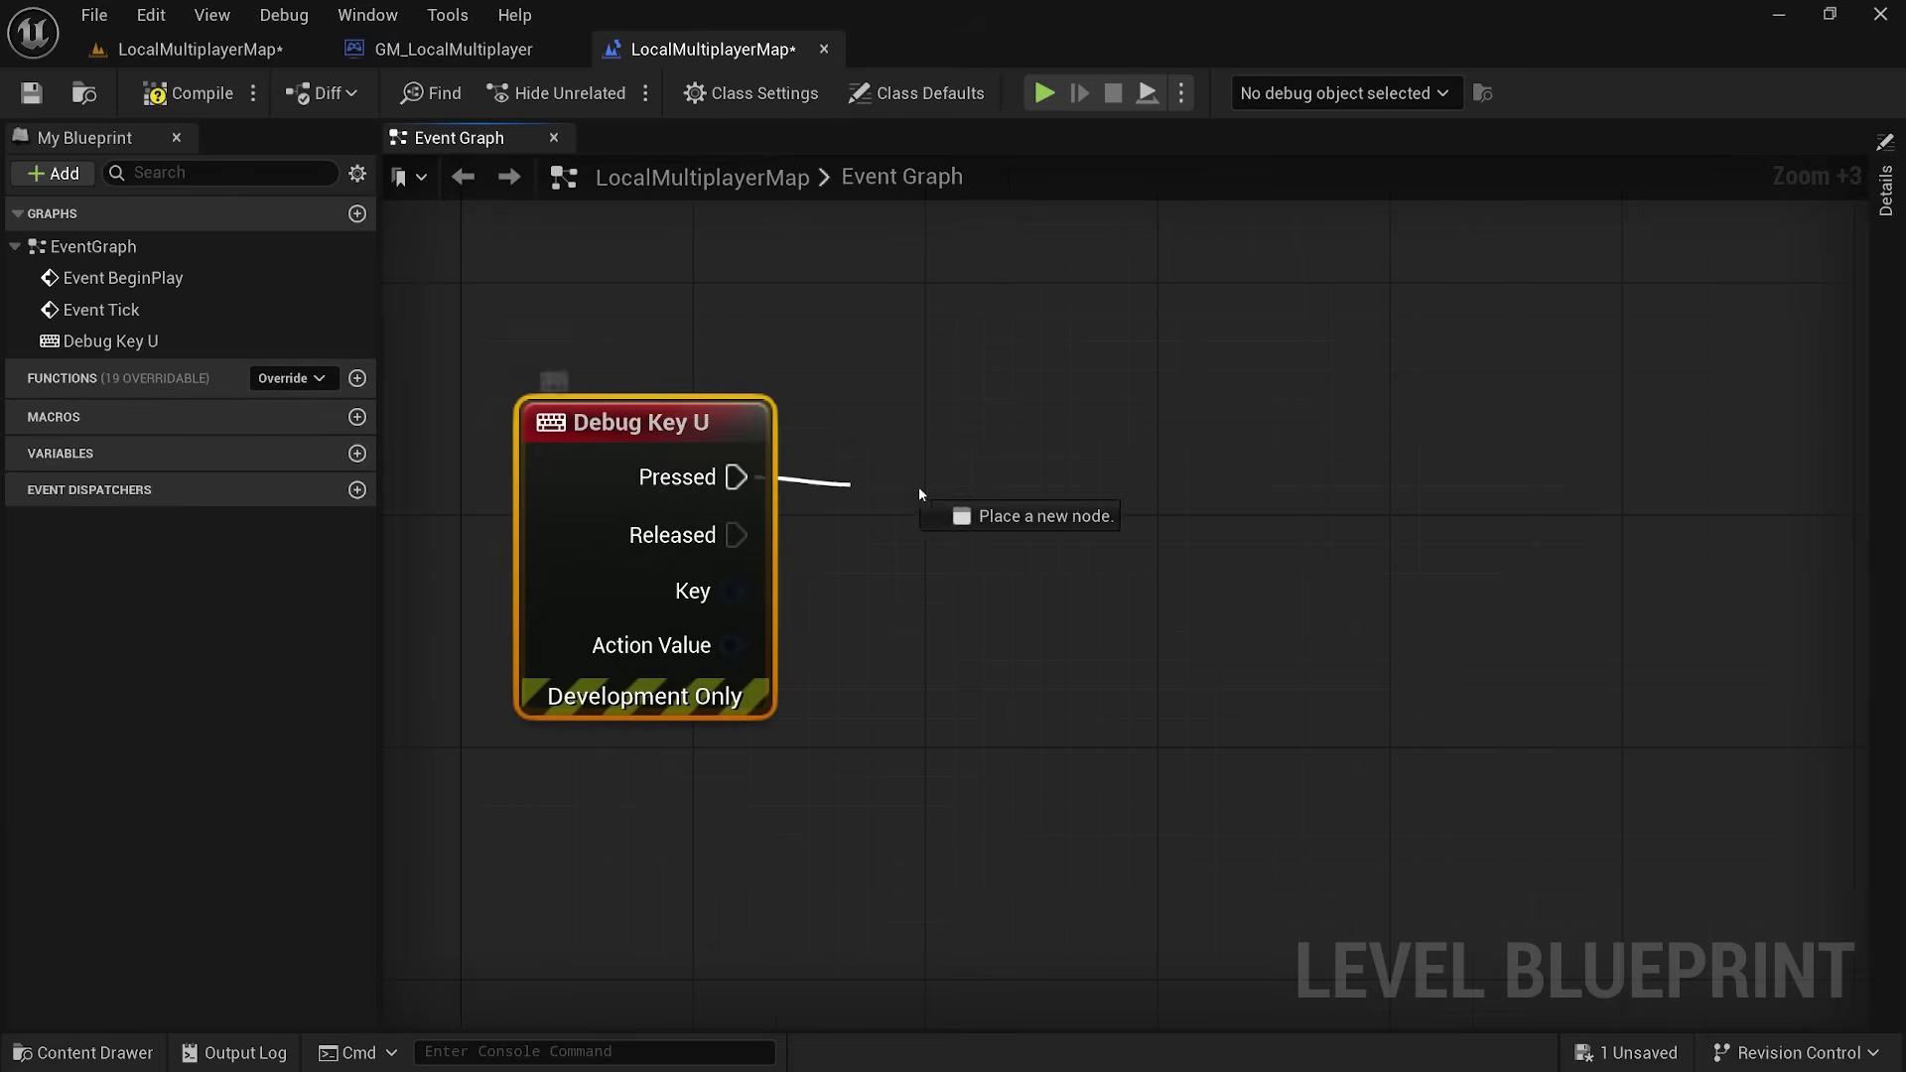
{"action": "left_click_drag", "start_coordinate": [736, 478], "coordinate": [928, 488]}
{"action": "type", "text": "create lo"}
{"action": "key", "text": "Return"}
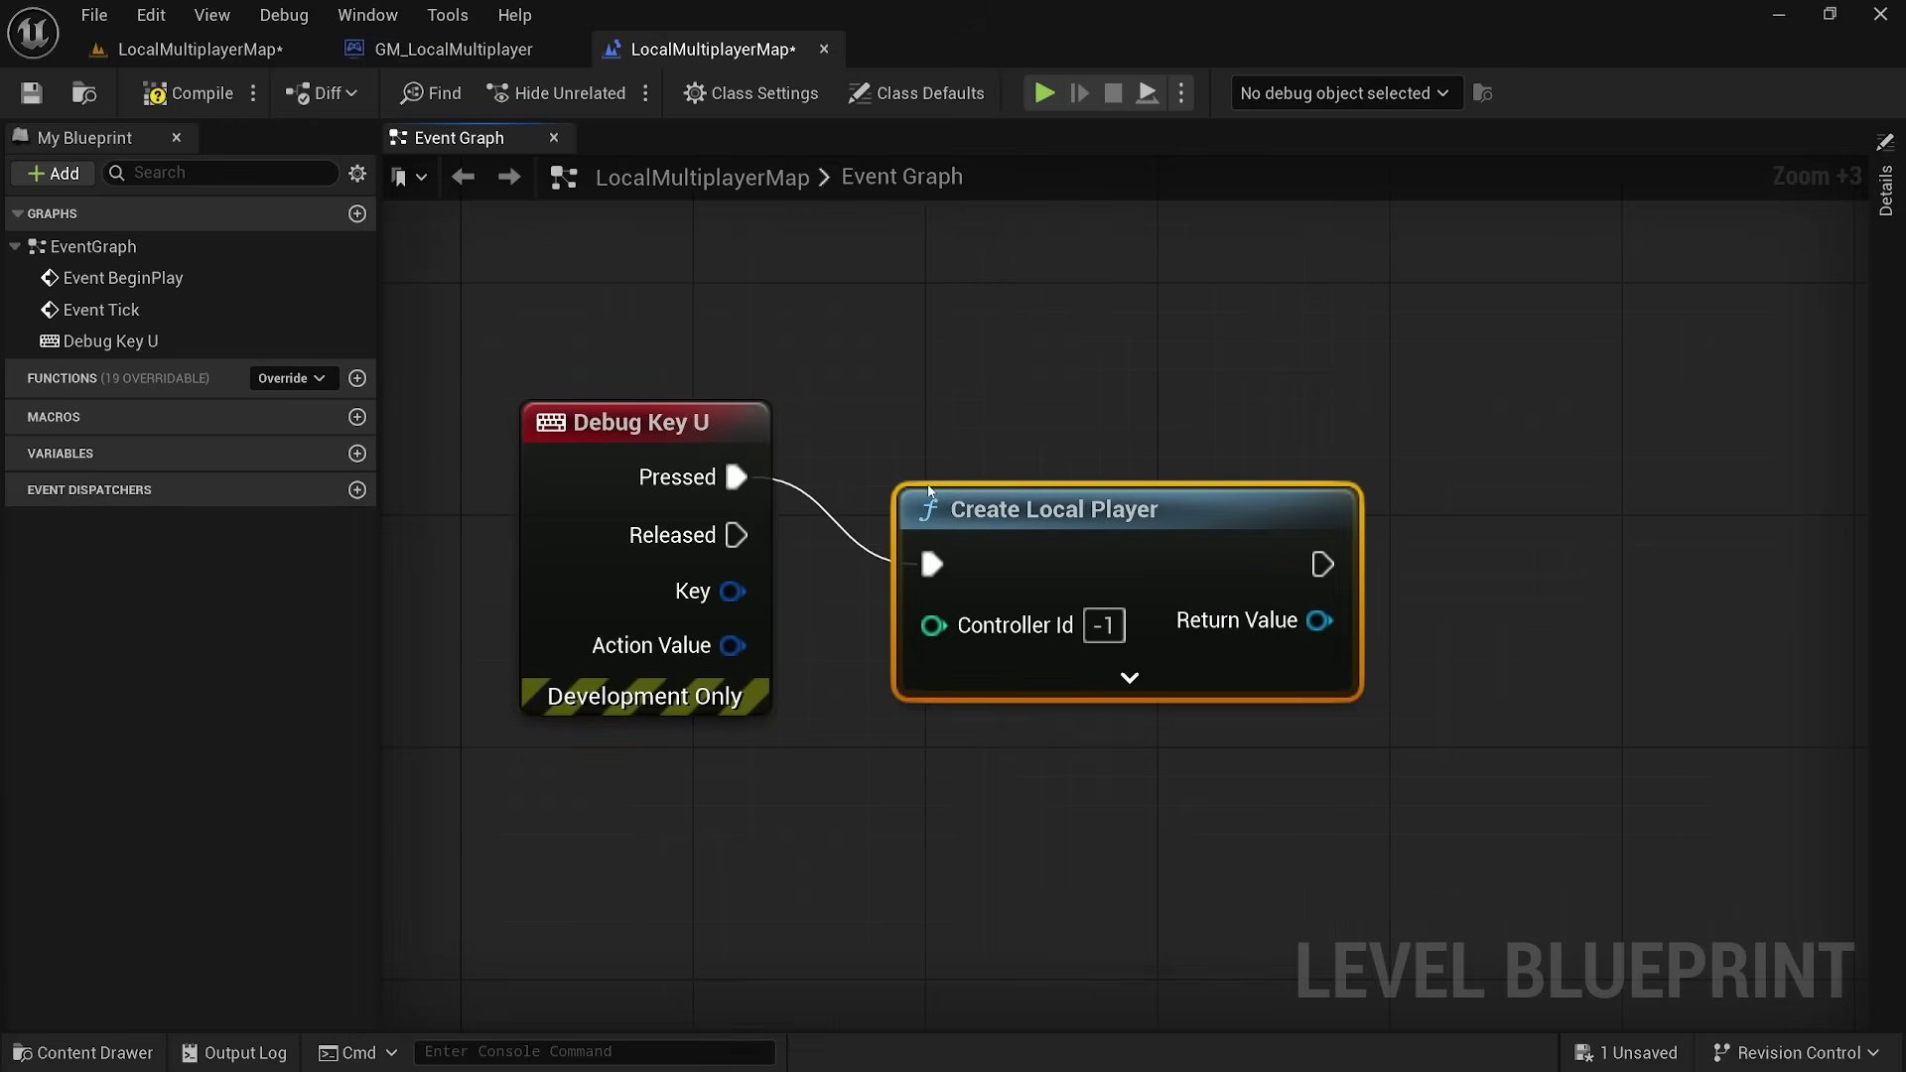
{"action": "left_click_drag", "start_coordinate": [1120, 522], "coordinate": [1120, 435]}
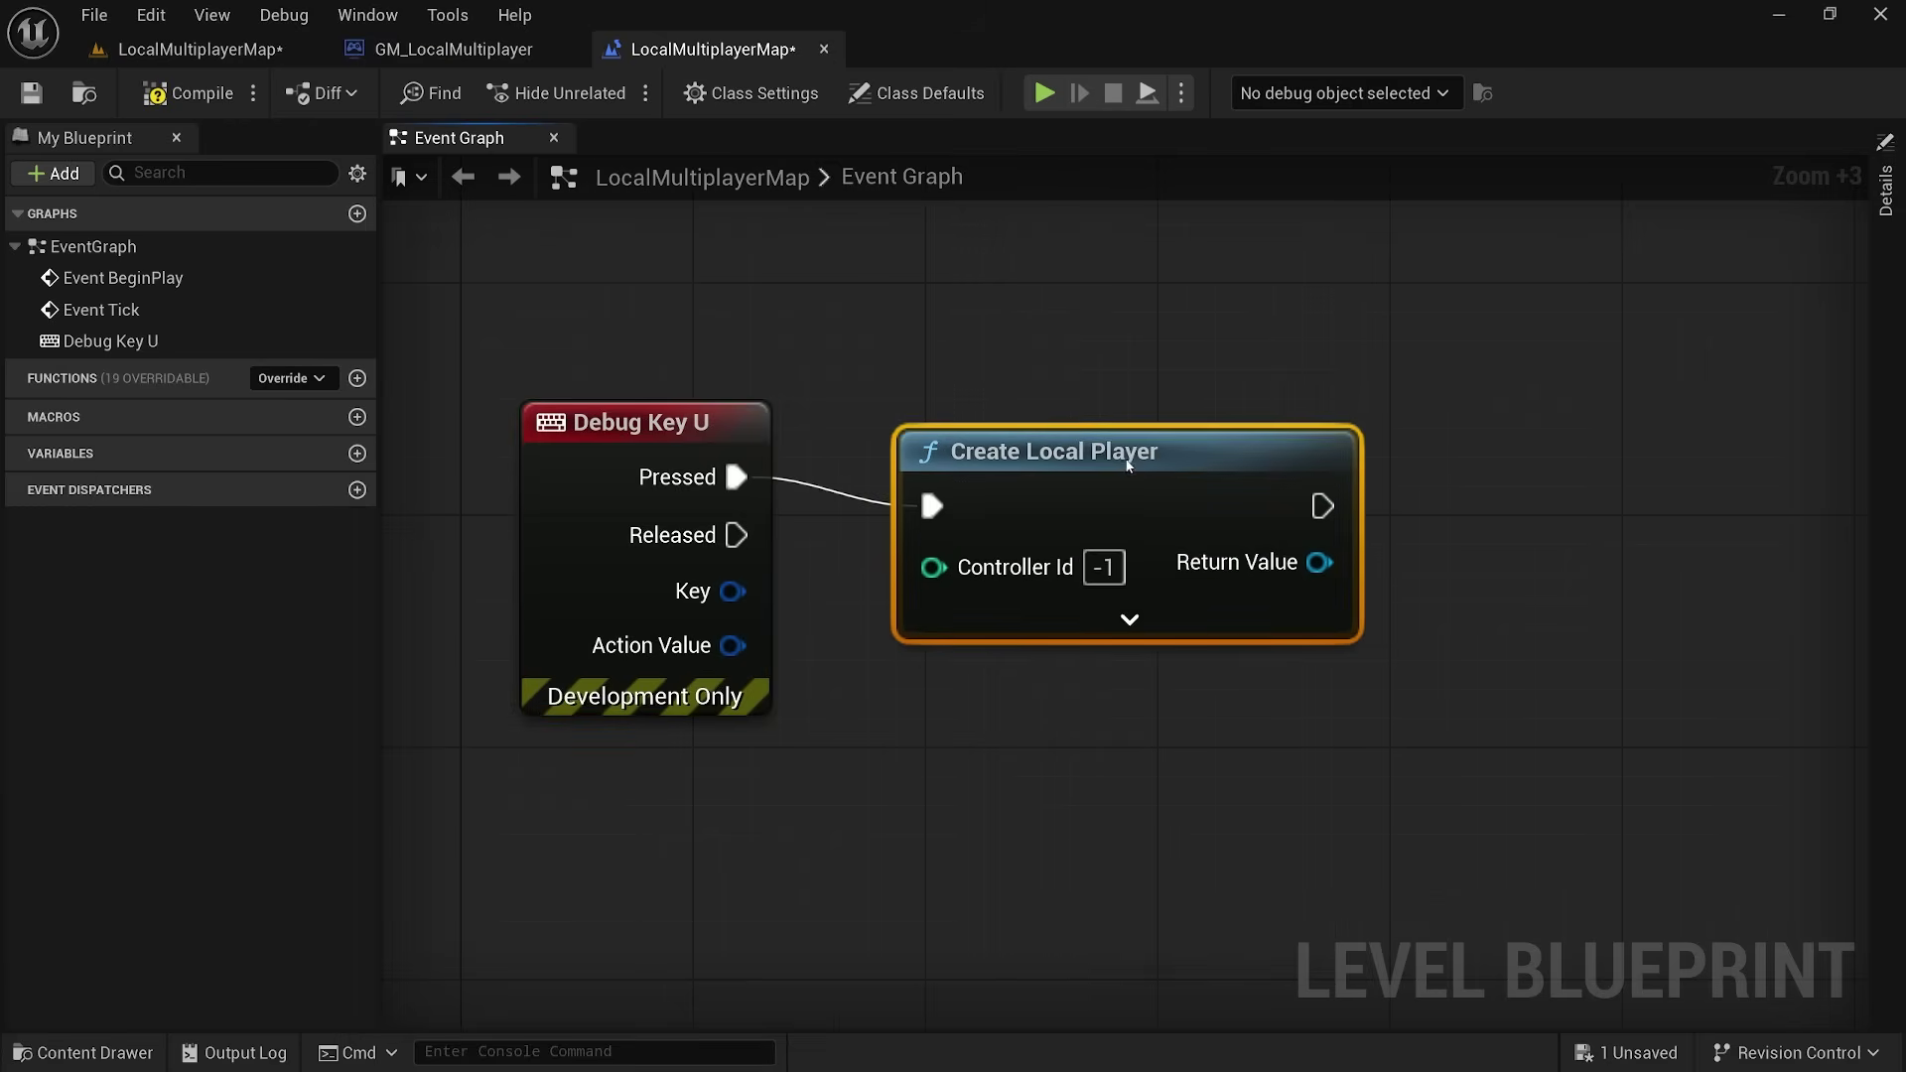
{"action": "left_click", "coordinate": [1129, 590]}
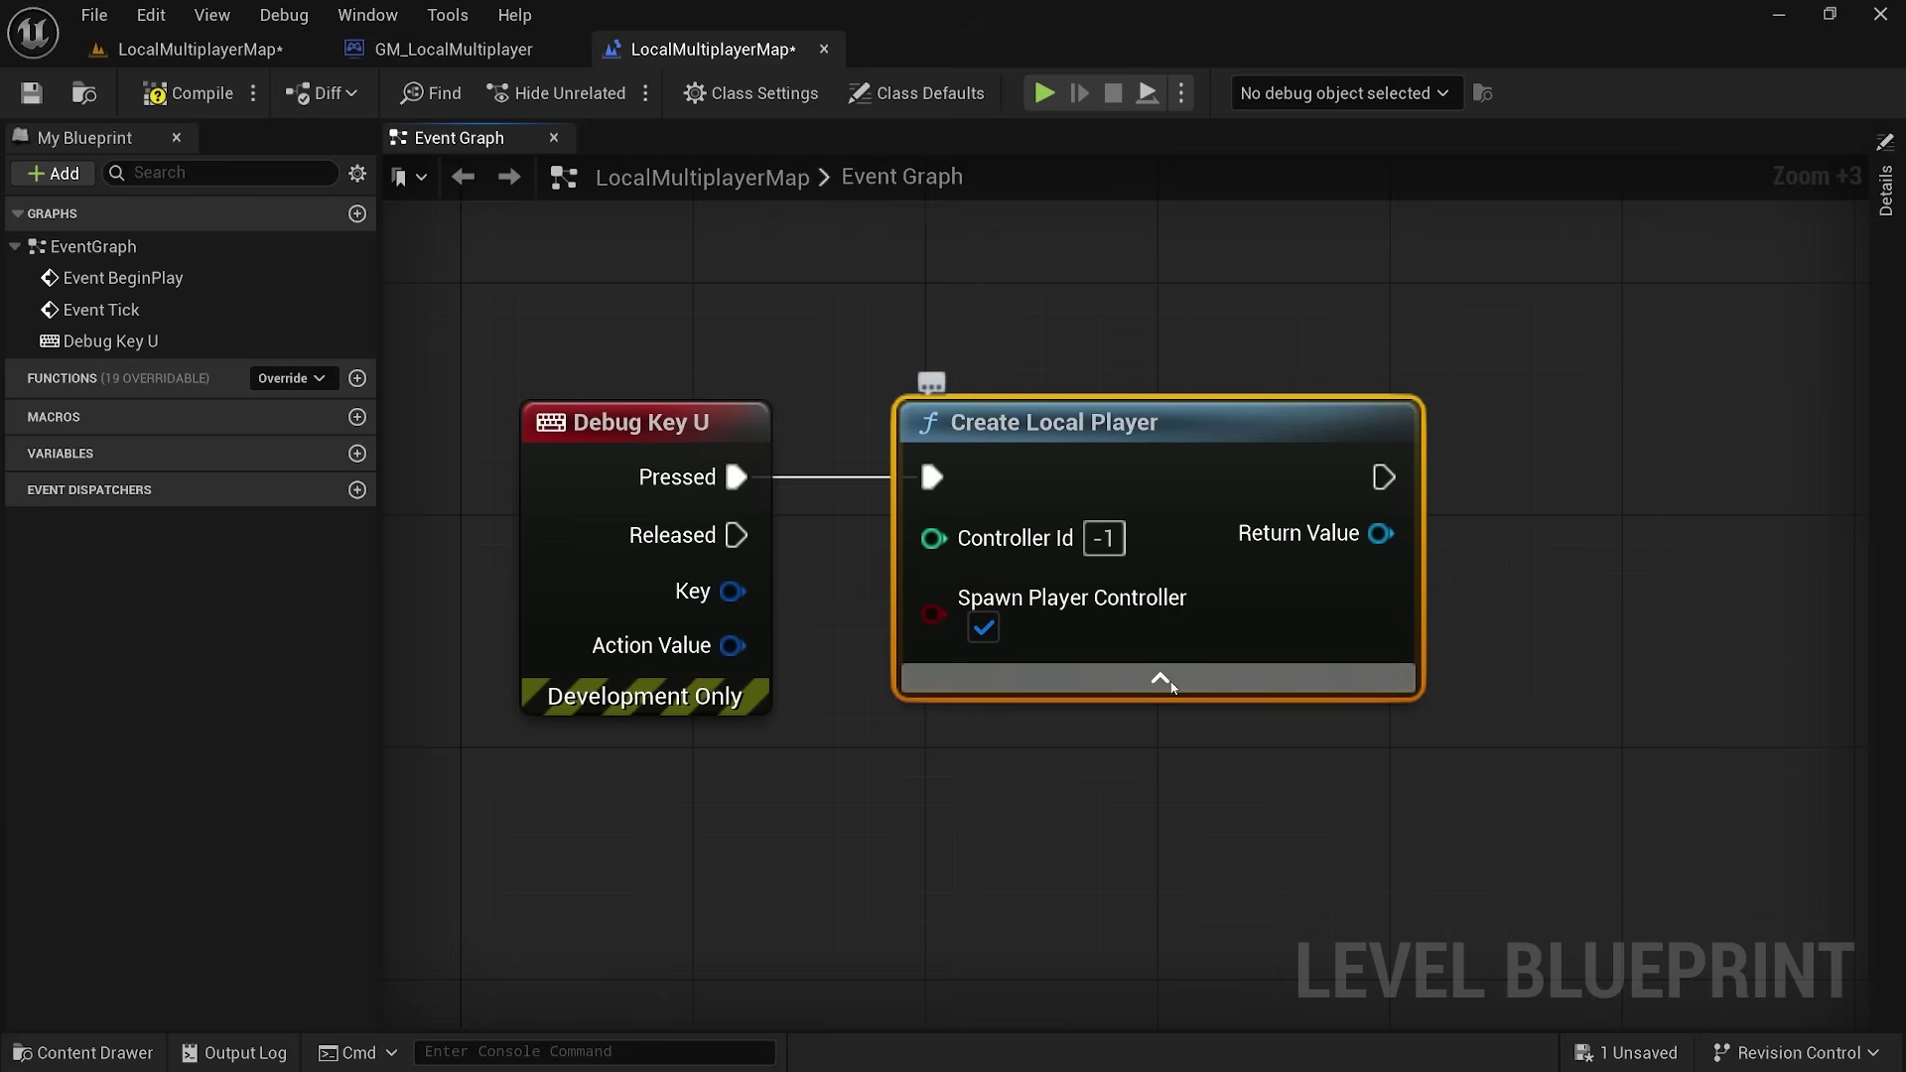
- Collapse the Create Local Player node, save the level blueprint and return to the map
{"action": "left_click", "coordinate": [1167, 682]}
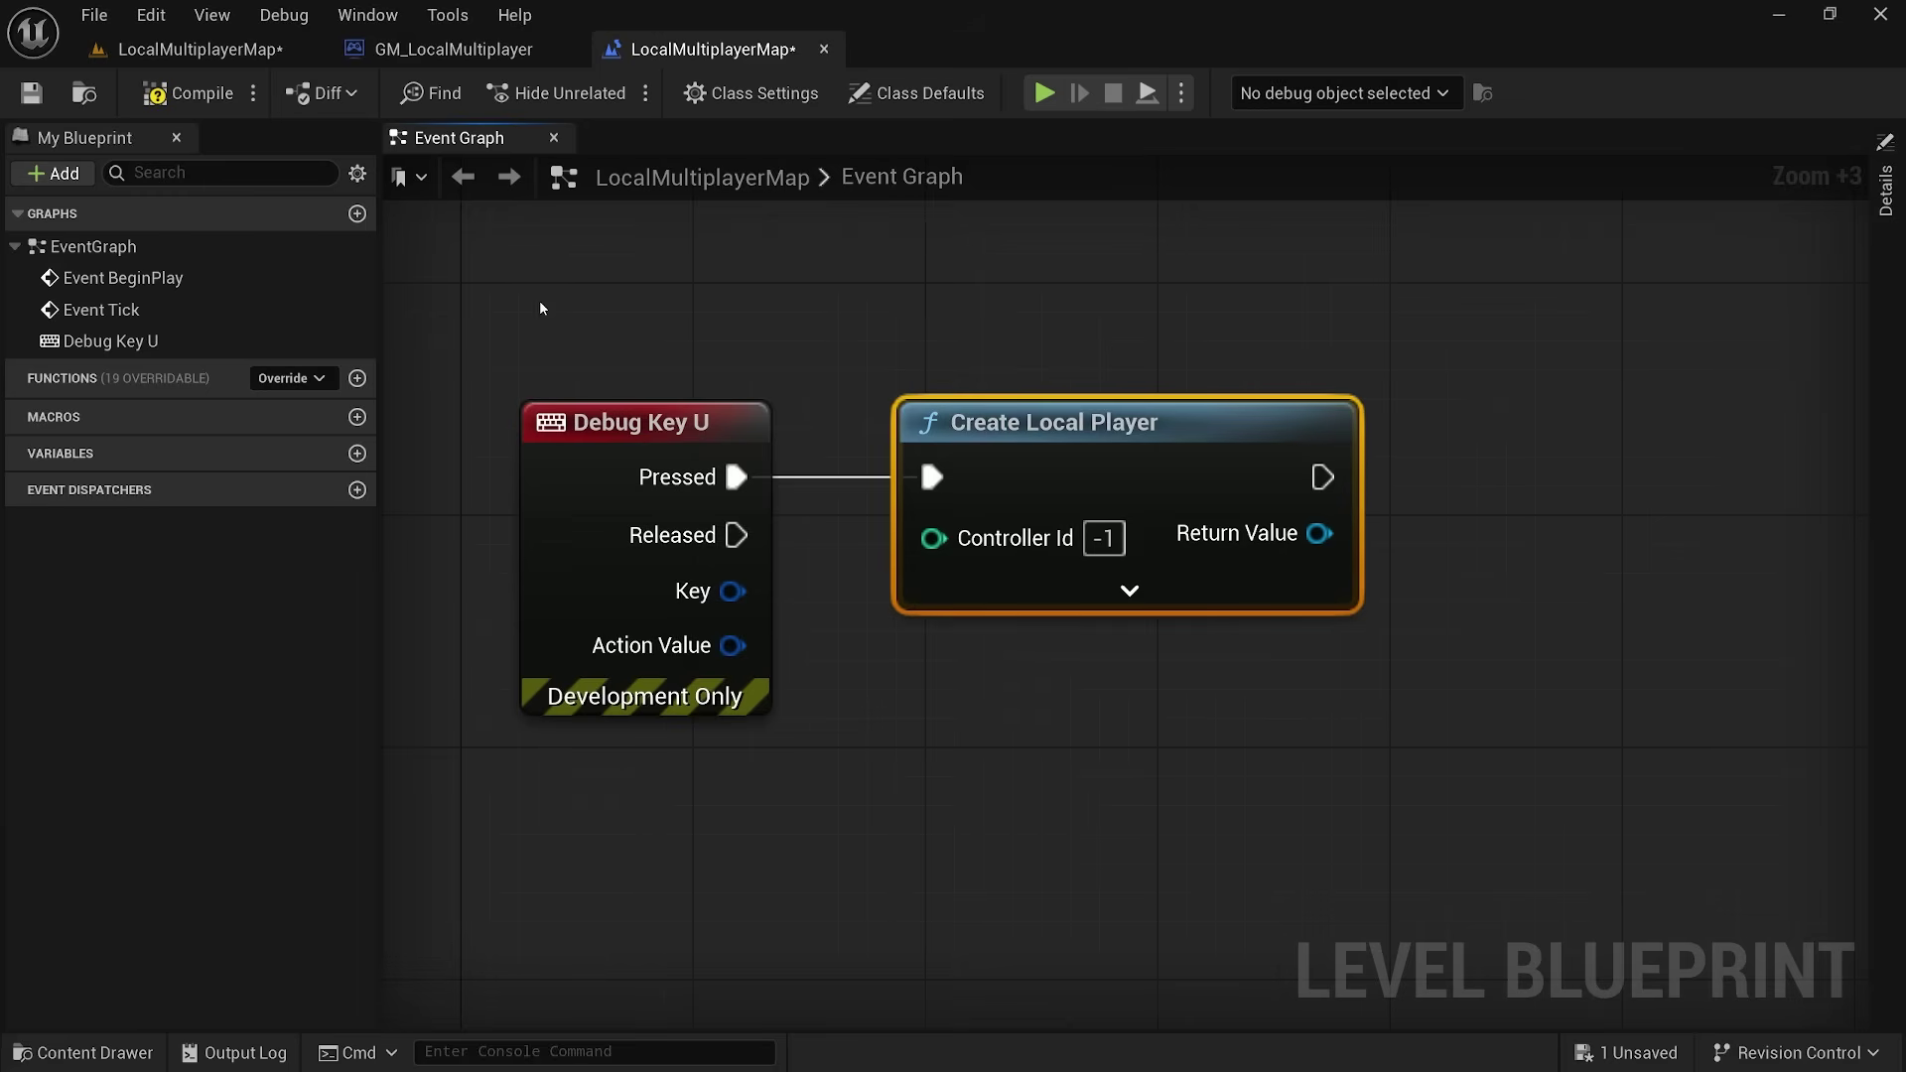
{"action": "left_click", "coordinate": [49, 96]}
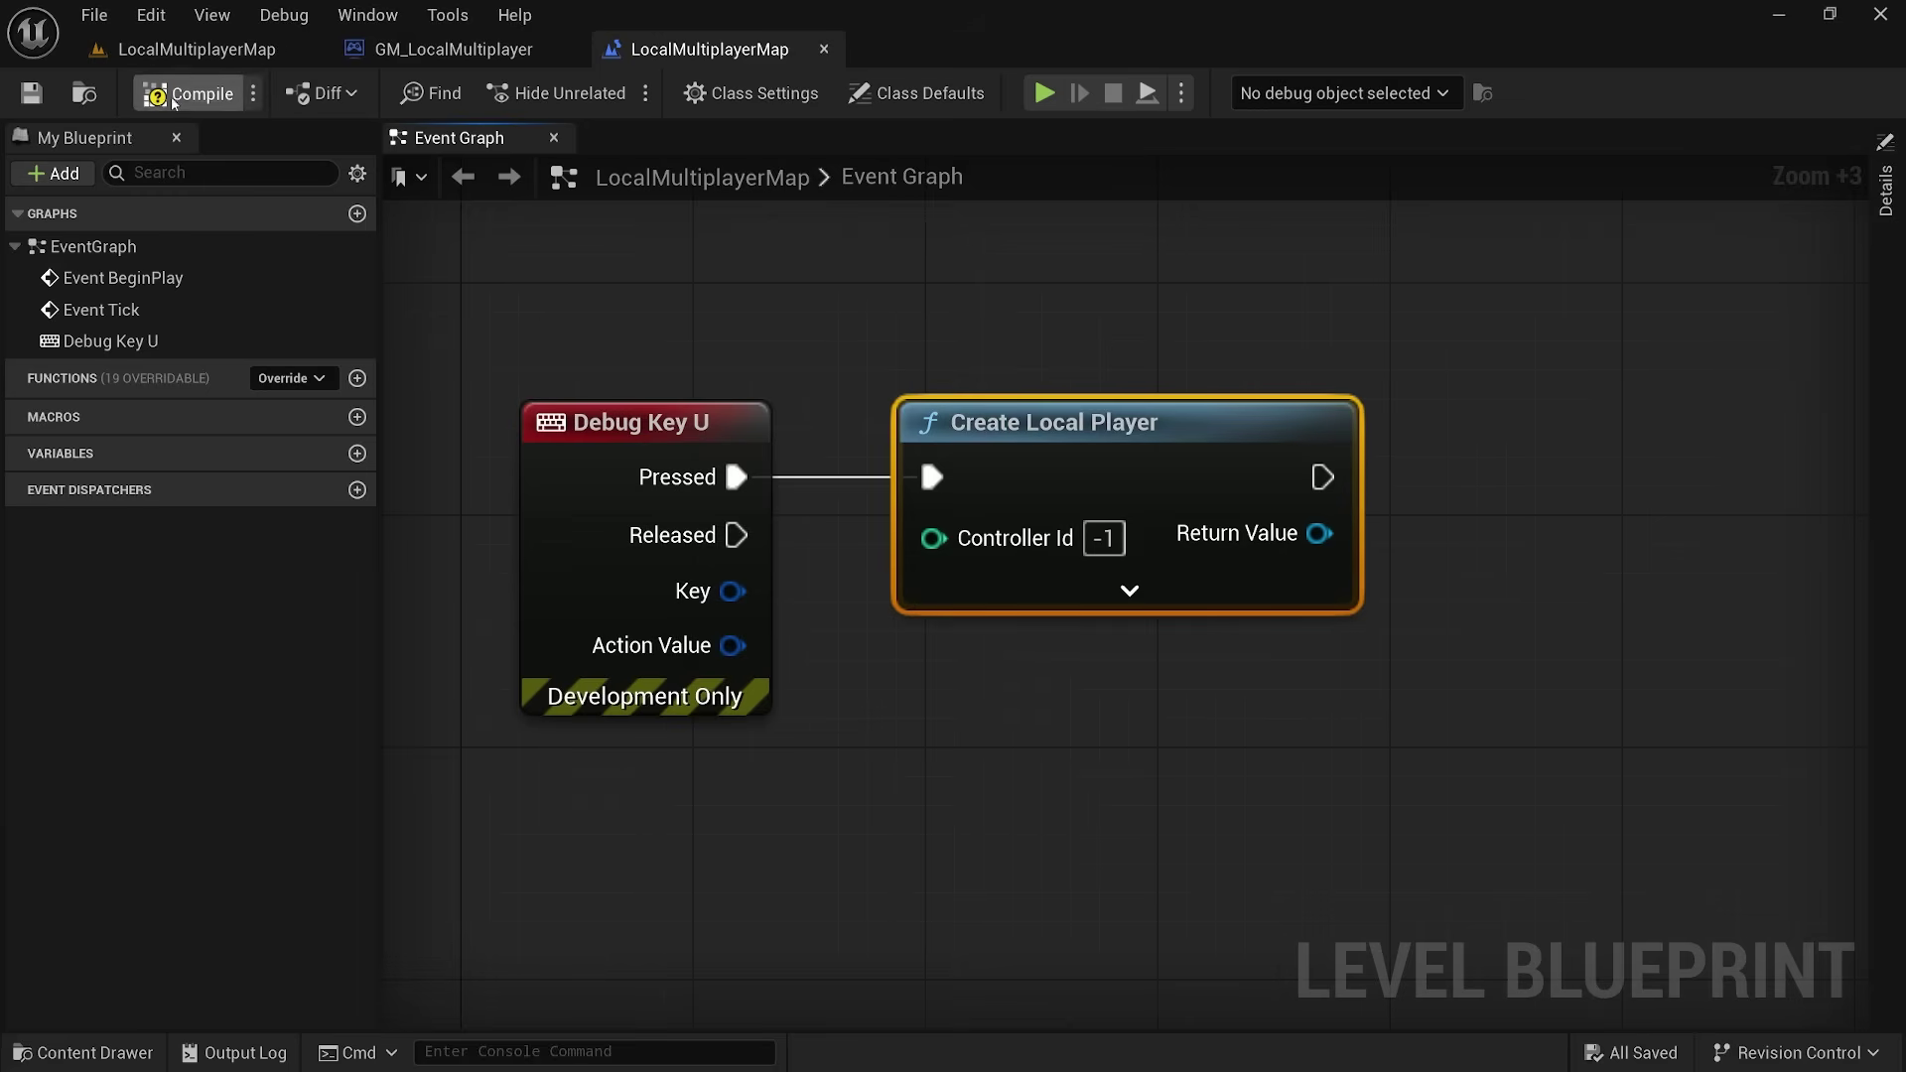
{"action": "left_click", "coordinate": [197, 49]}
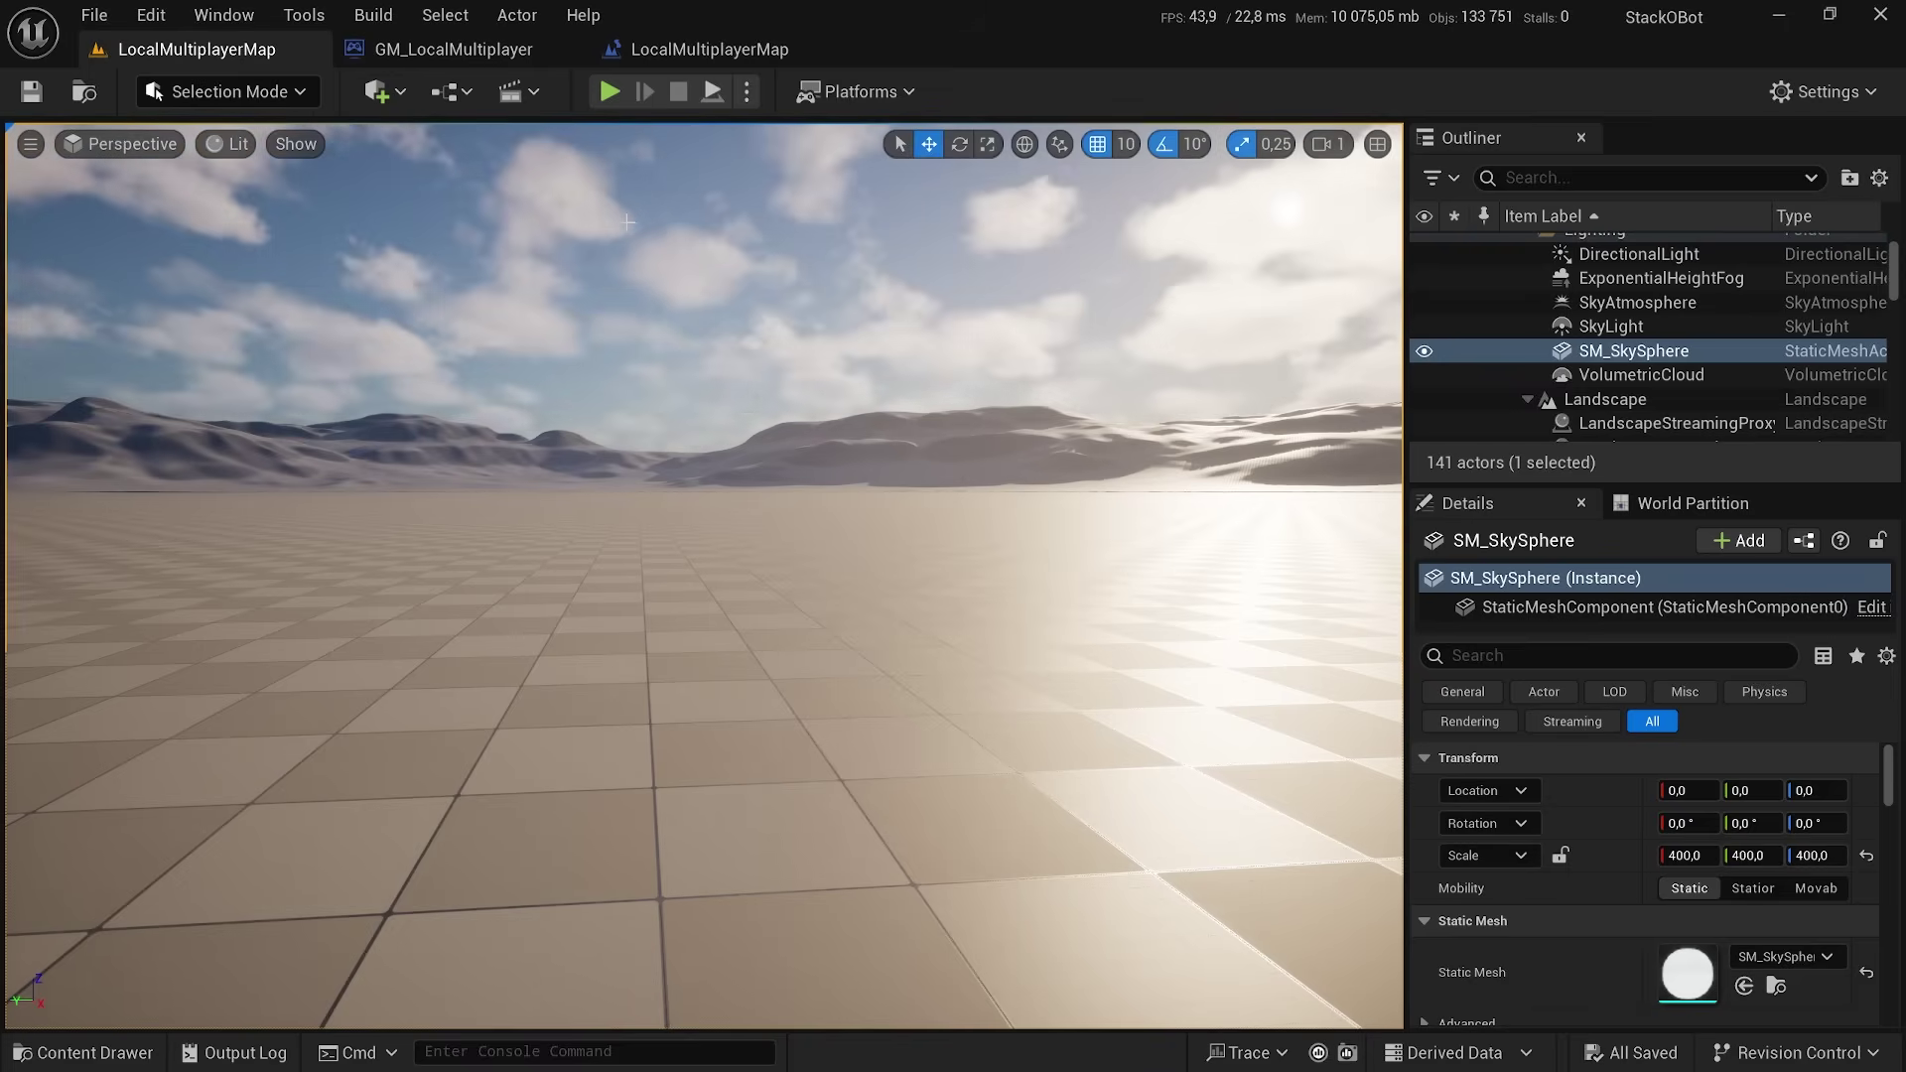
- Play the level, add a second player with U for a two-way split screen, then stop the session
{"action": "left_click", "coordinate": [609, 94]}
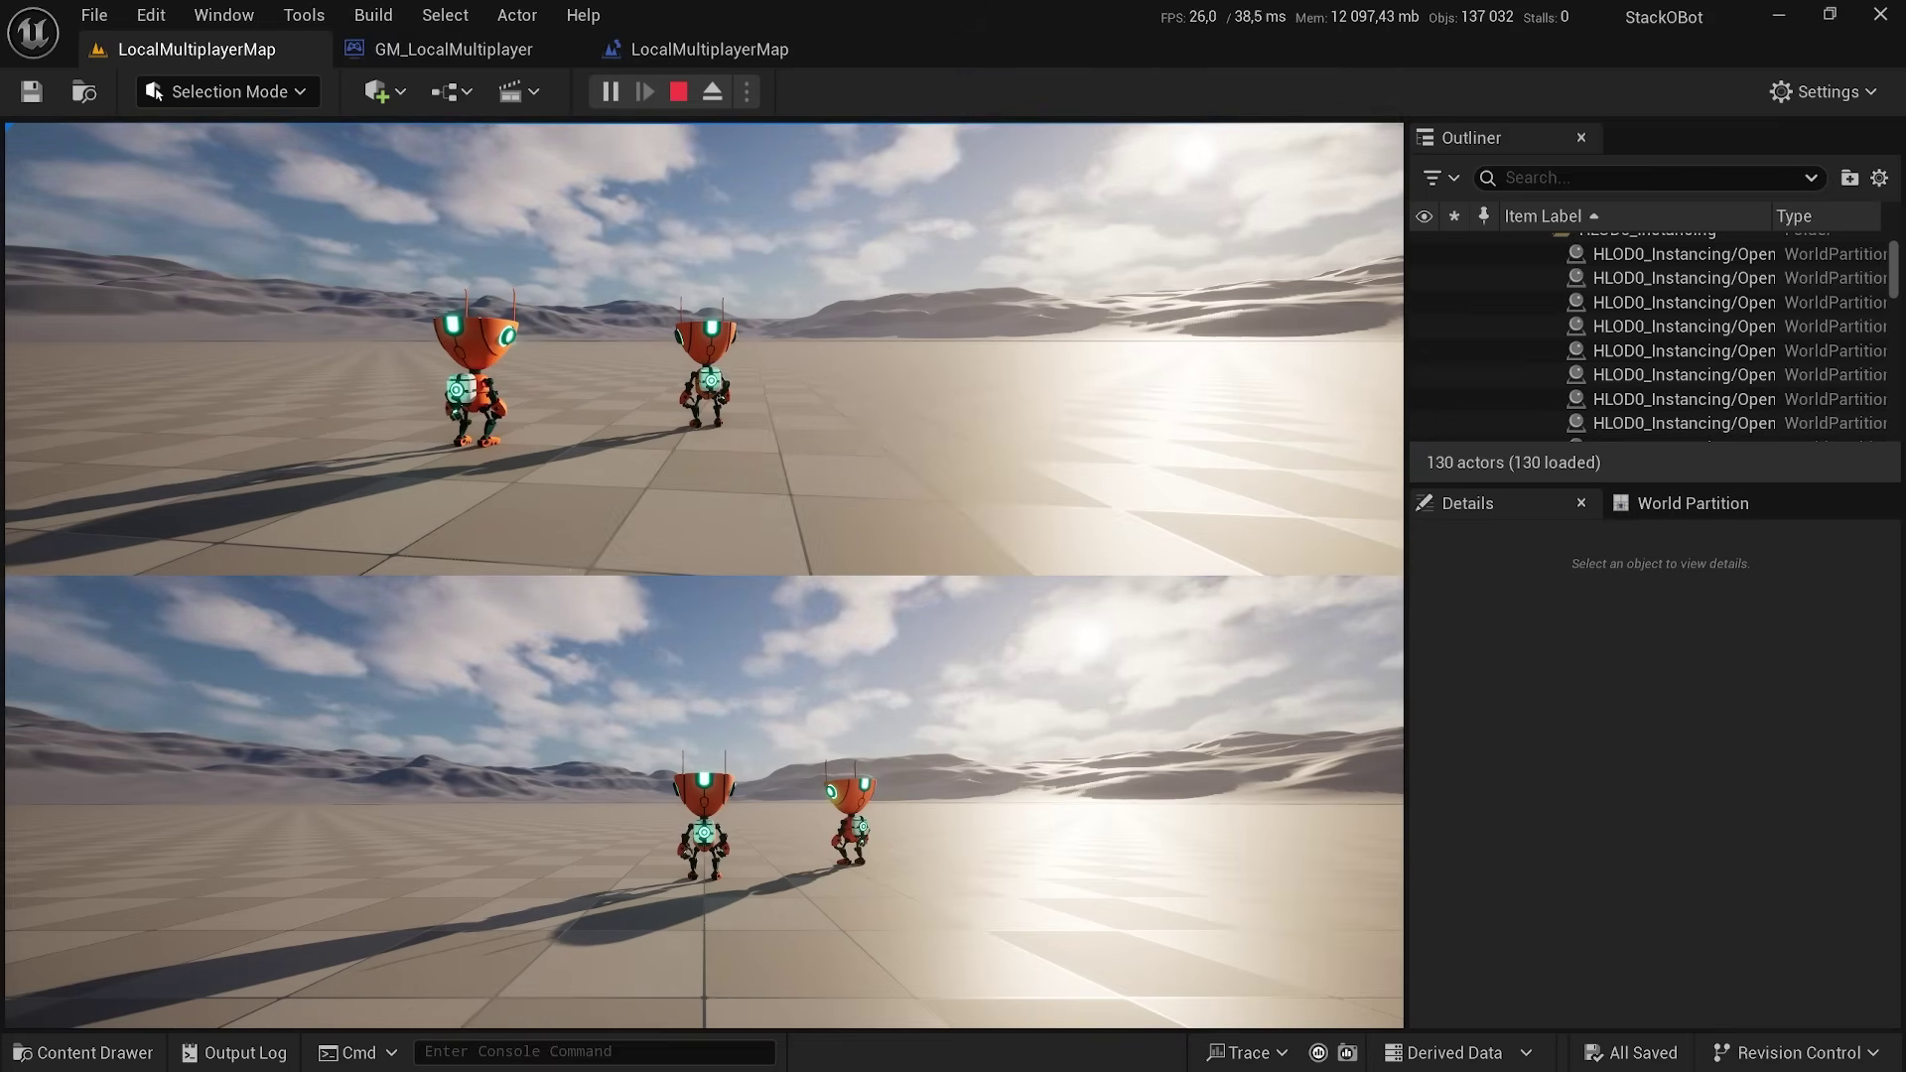
{"action": "key", "text": "Escape"}
{"action": "left_click", "coordinate": [575, 237]}
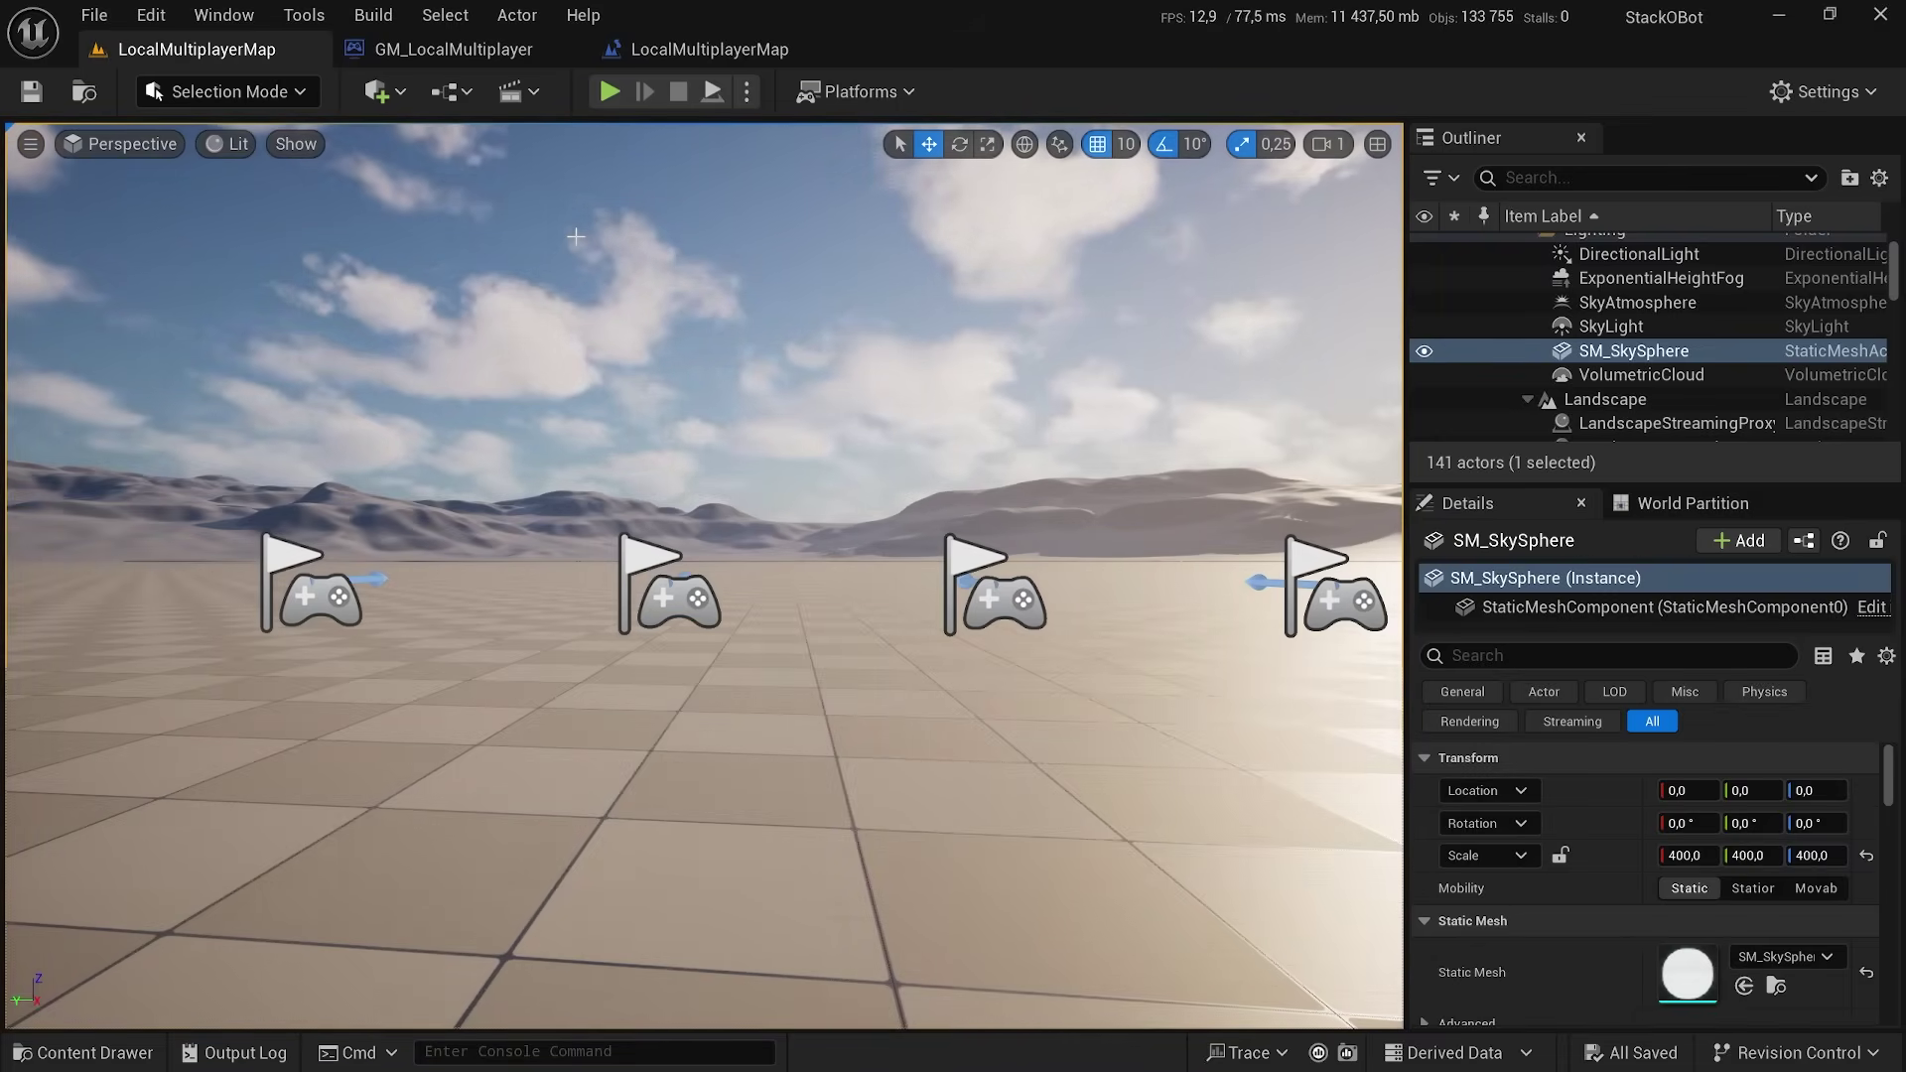
- In Project Settings > Maps & Modes, enable Skip Assigning Gamepad to Player 1, then minimize the window
{"action": "left_click", "coordinate": [152, 16]}
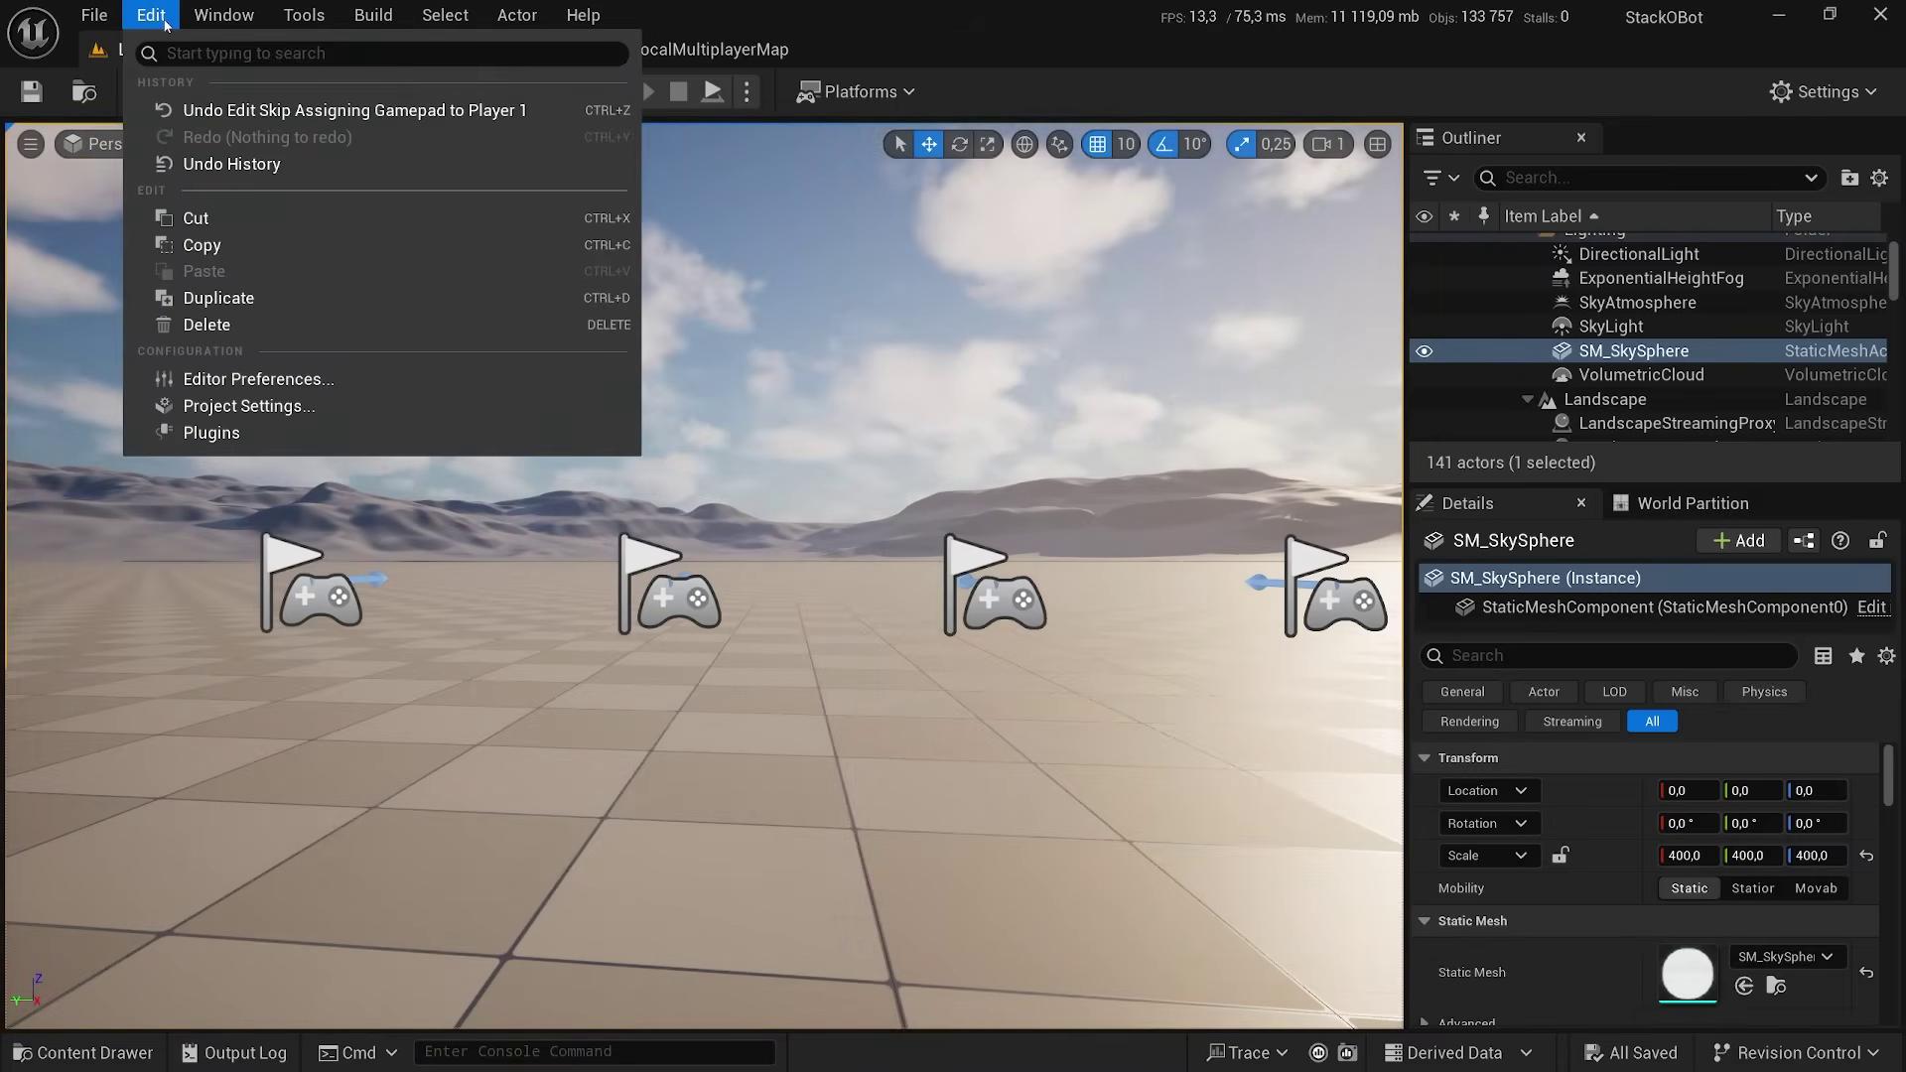
{"action": "left_click", "coordinate": [262, 407]}
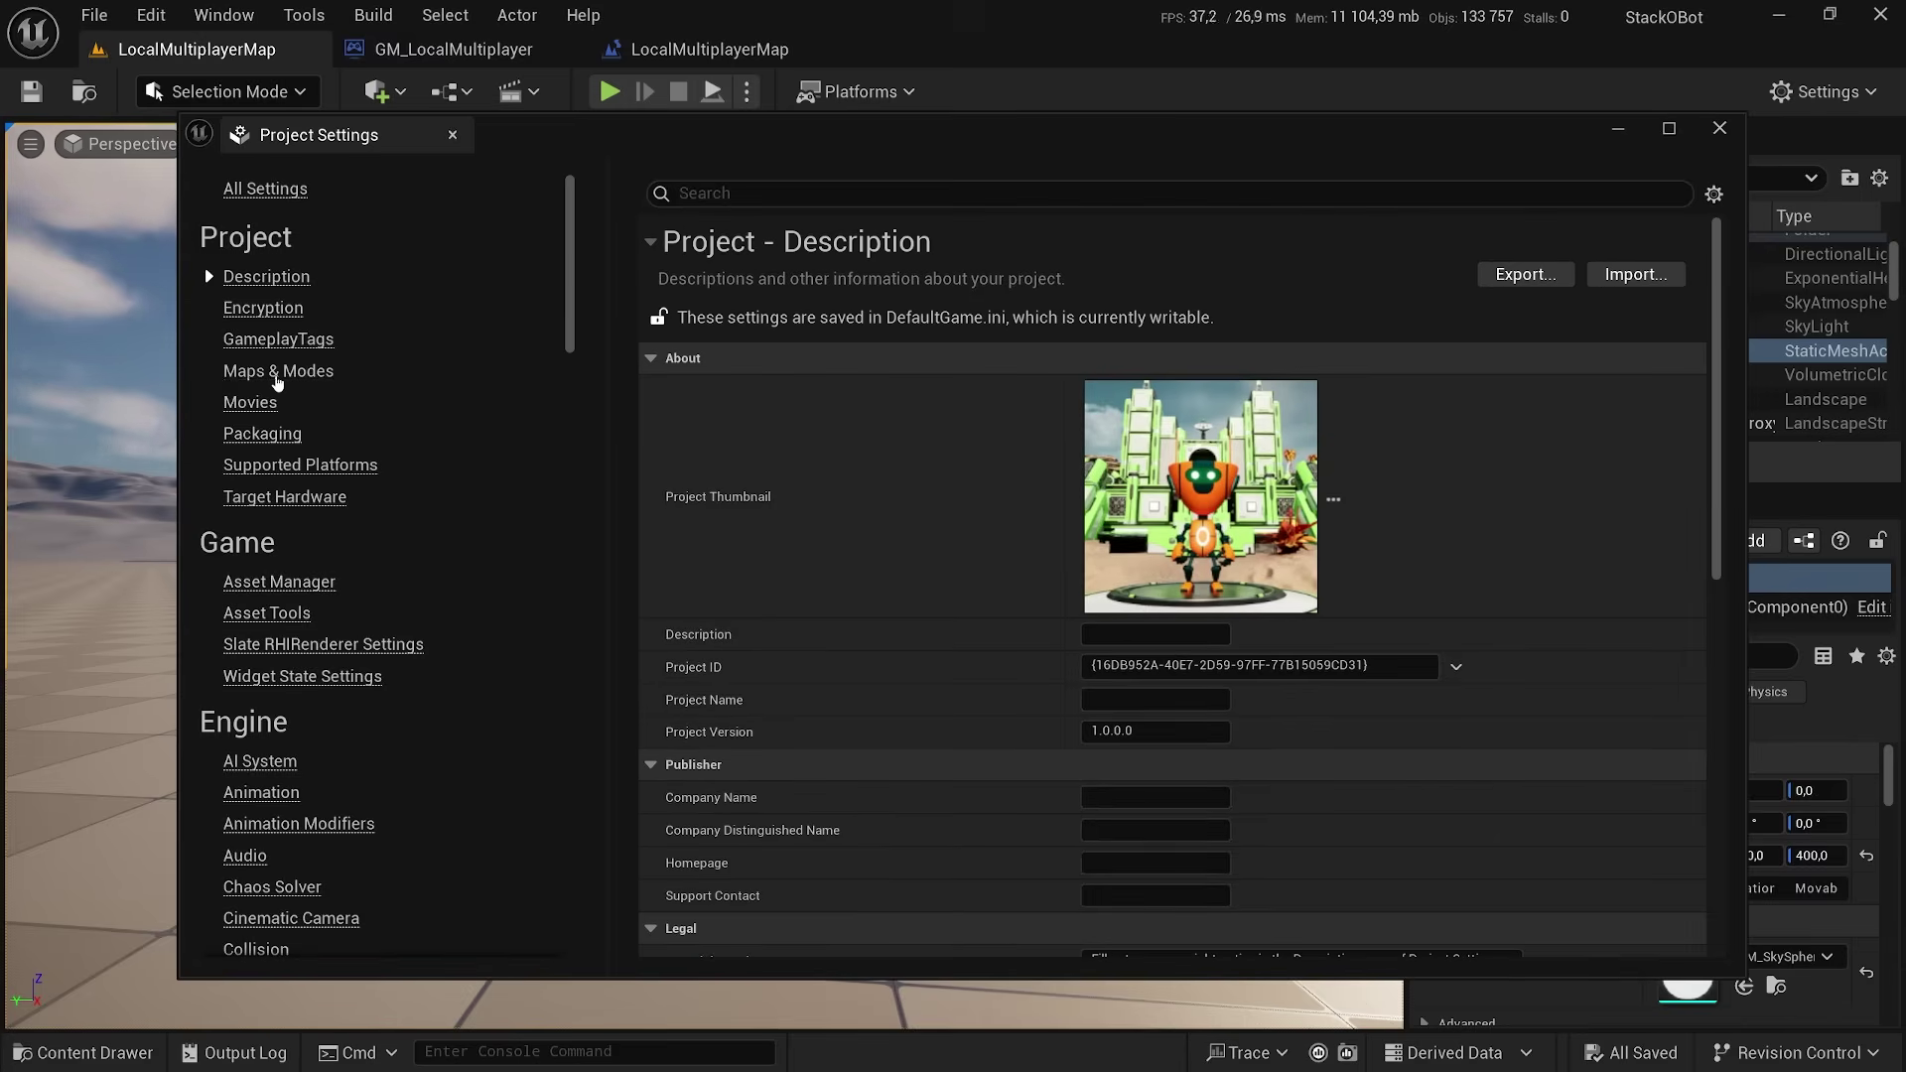
{"action": "left_click", "coordinate": [281, 375]}
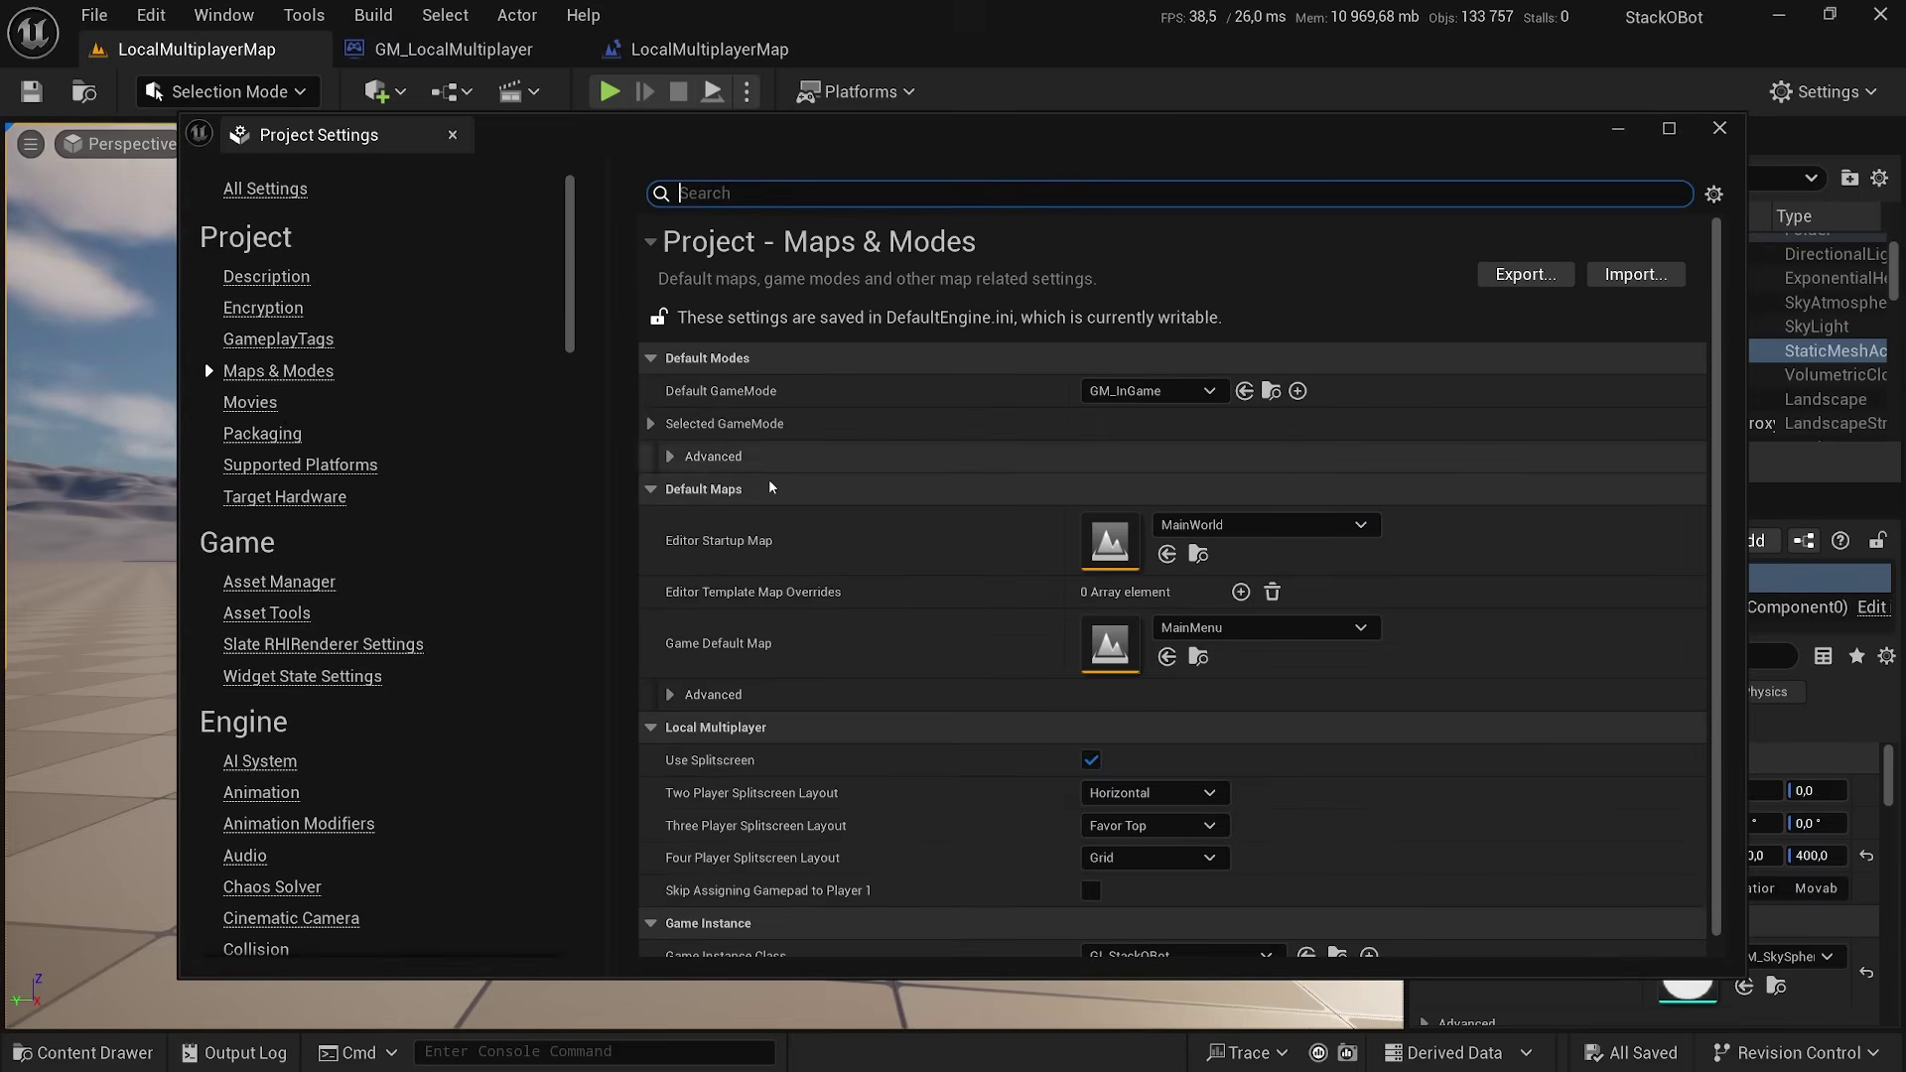
{"action": "scroll", "coordinate": [719, 713], "scroll_direction": "down", "scroll_amount": 1}
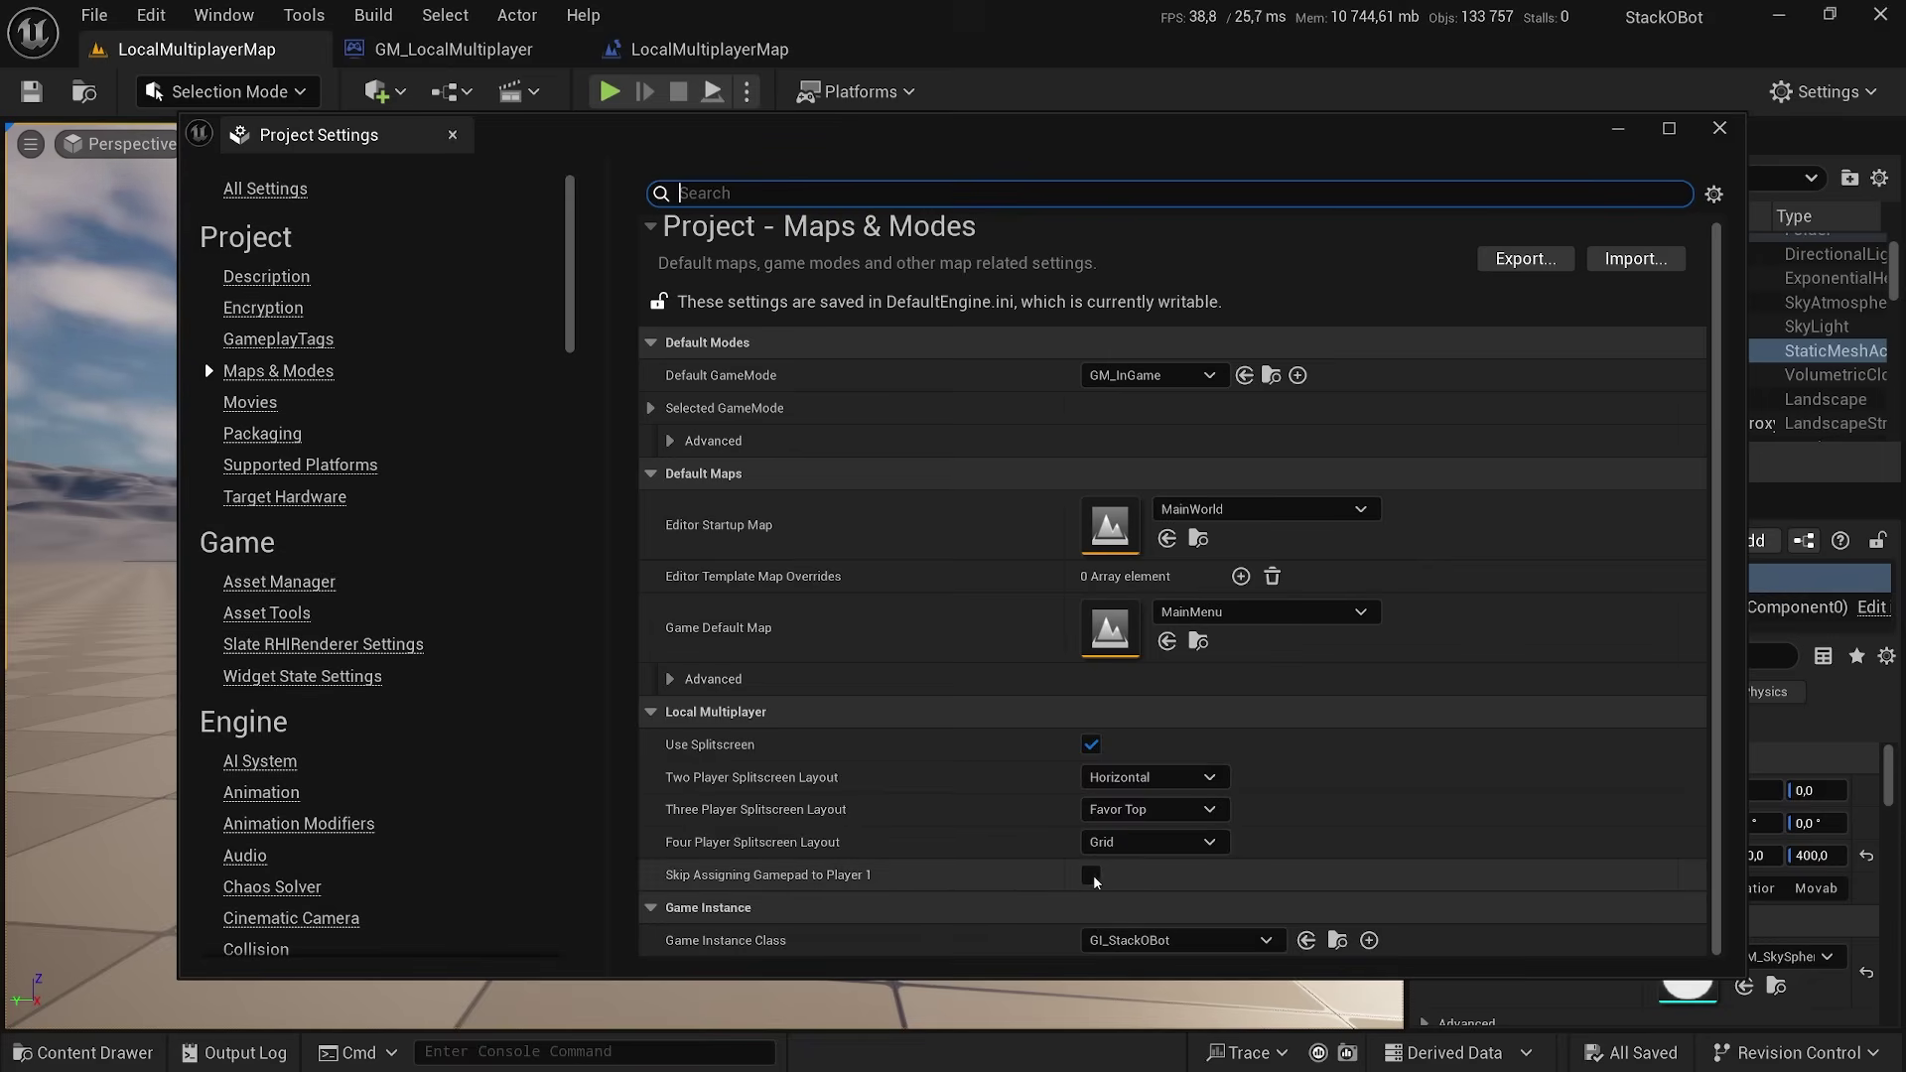
{"action": "left_click", "coordinate": [1092, 877]}
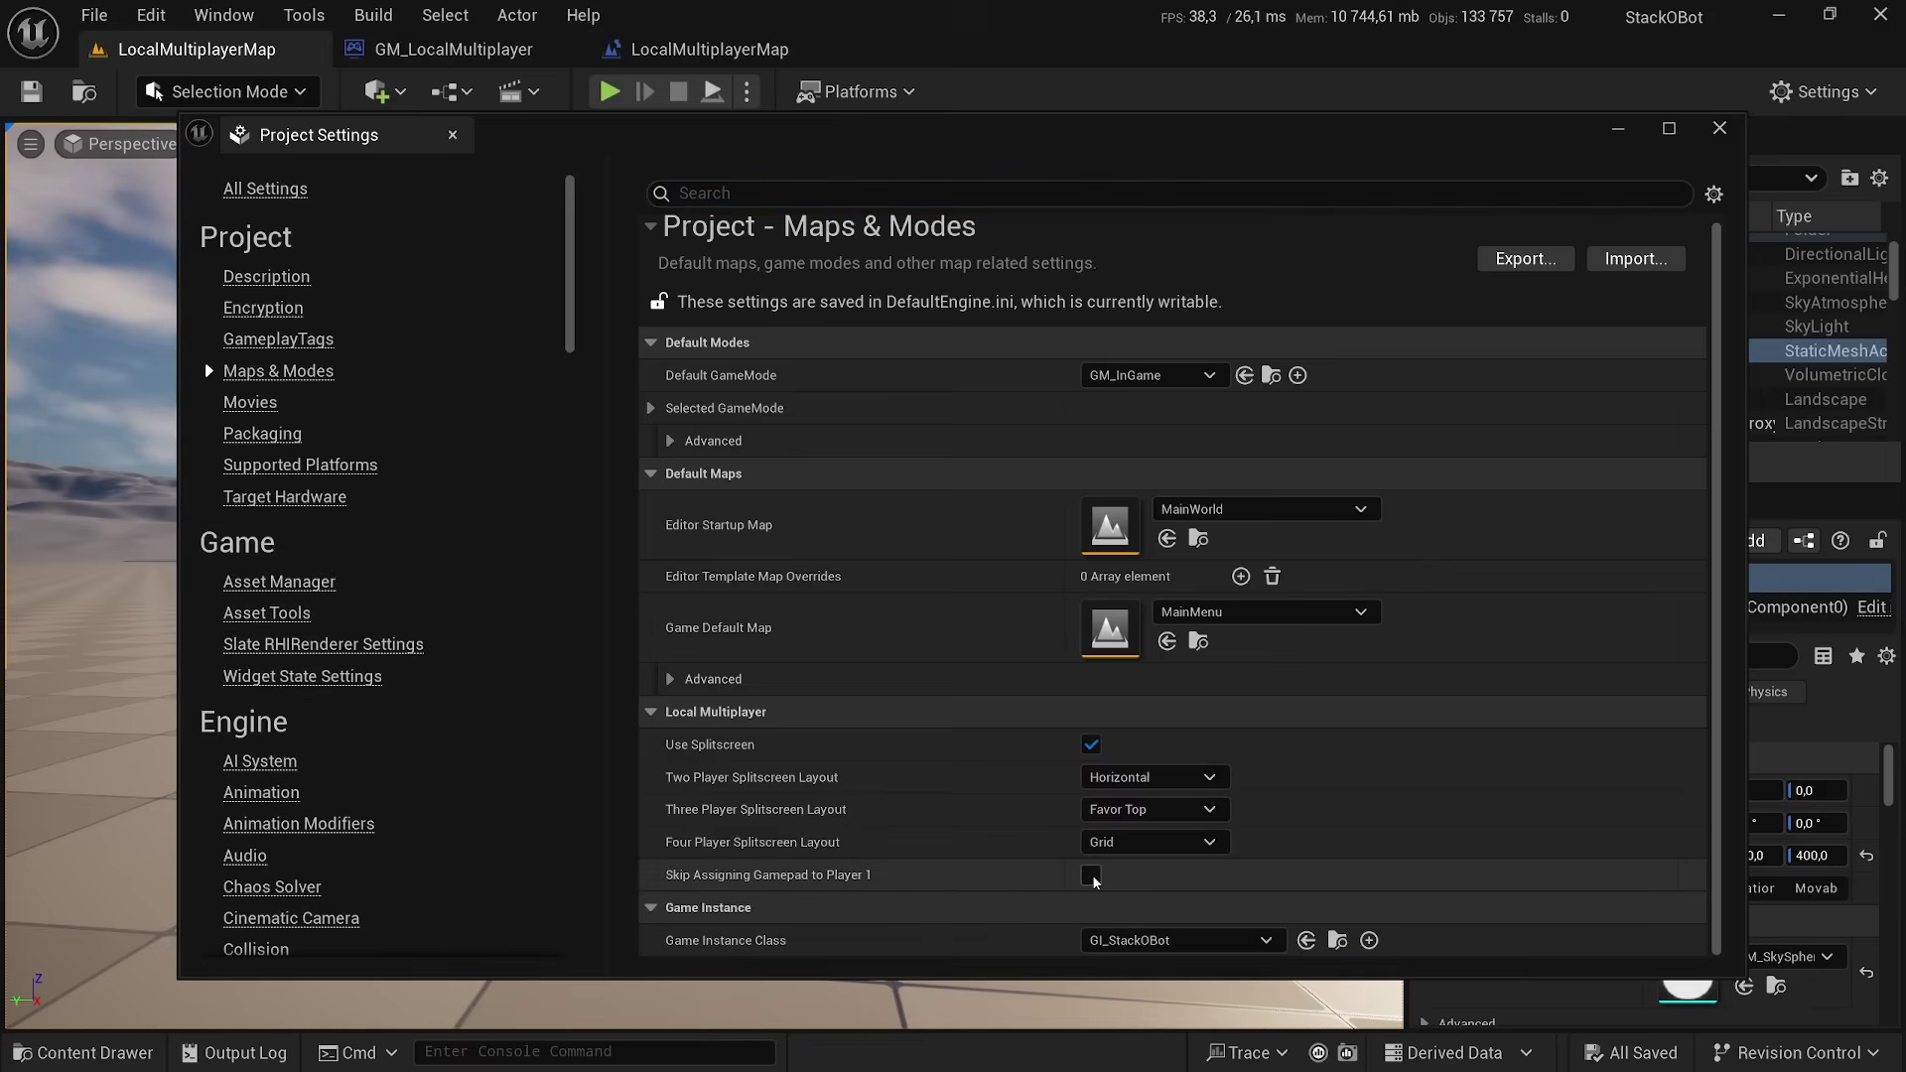
{"action": "left_click", "coordinate": [1618, 128]}
{"action": "left_click", "coordinate": [610, 92]}
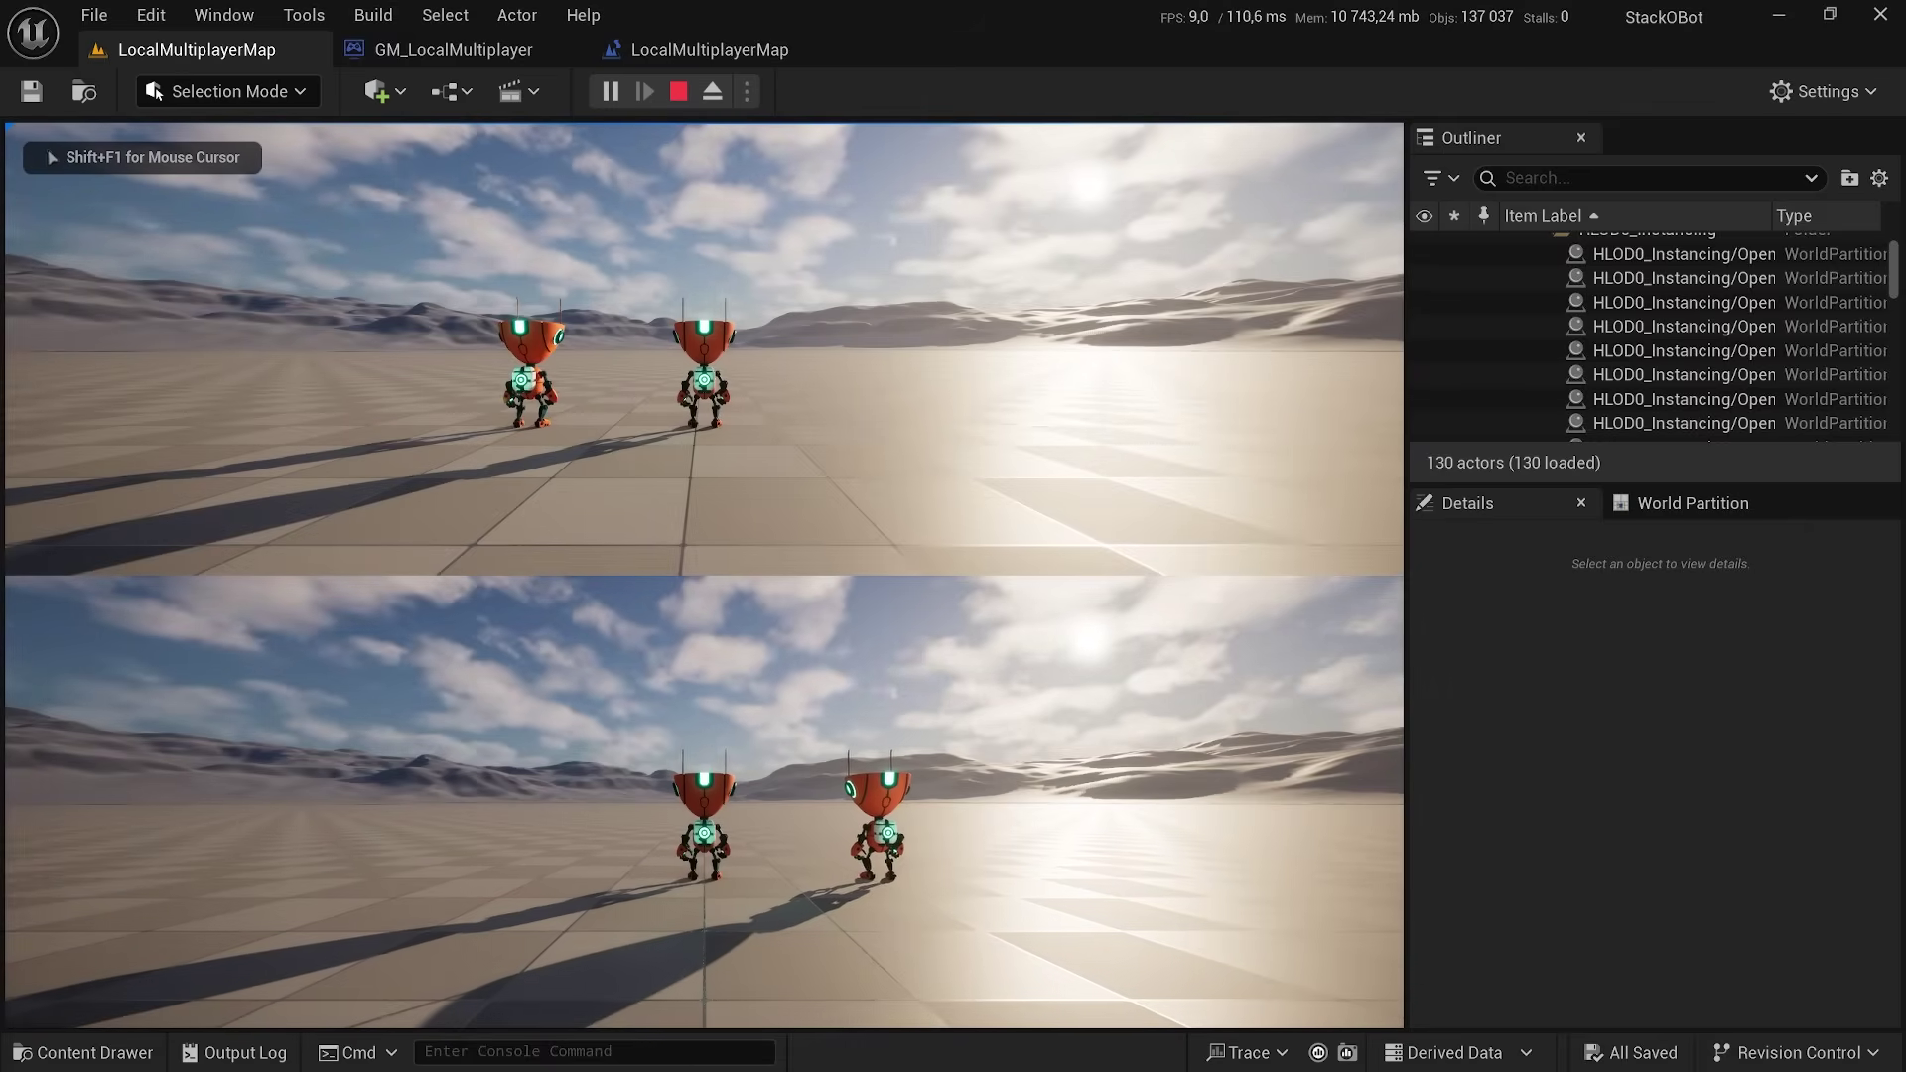
{"action": "key", "text": "a"}
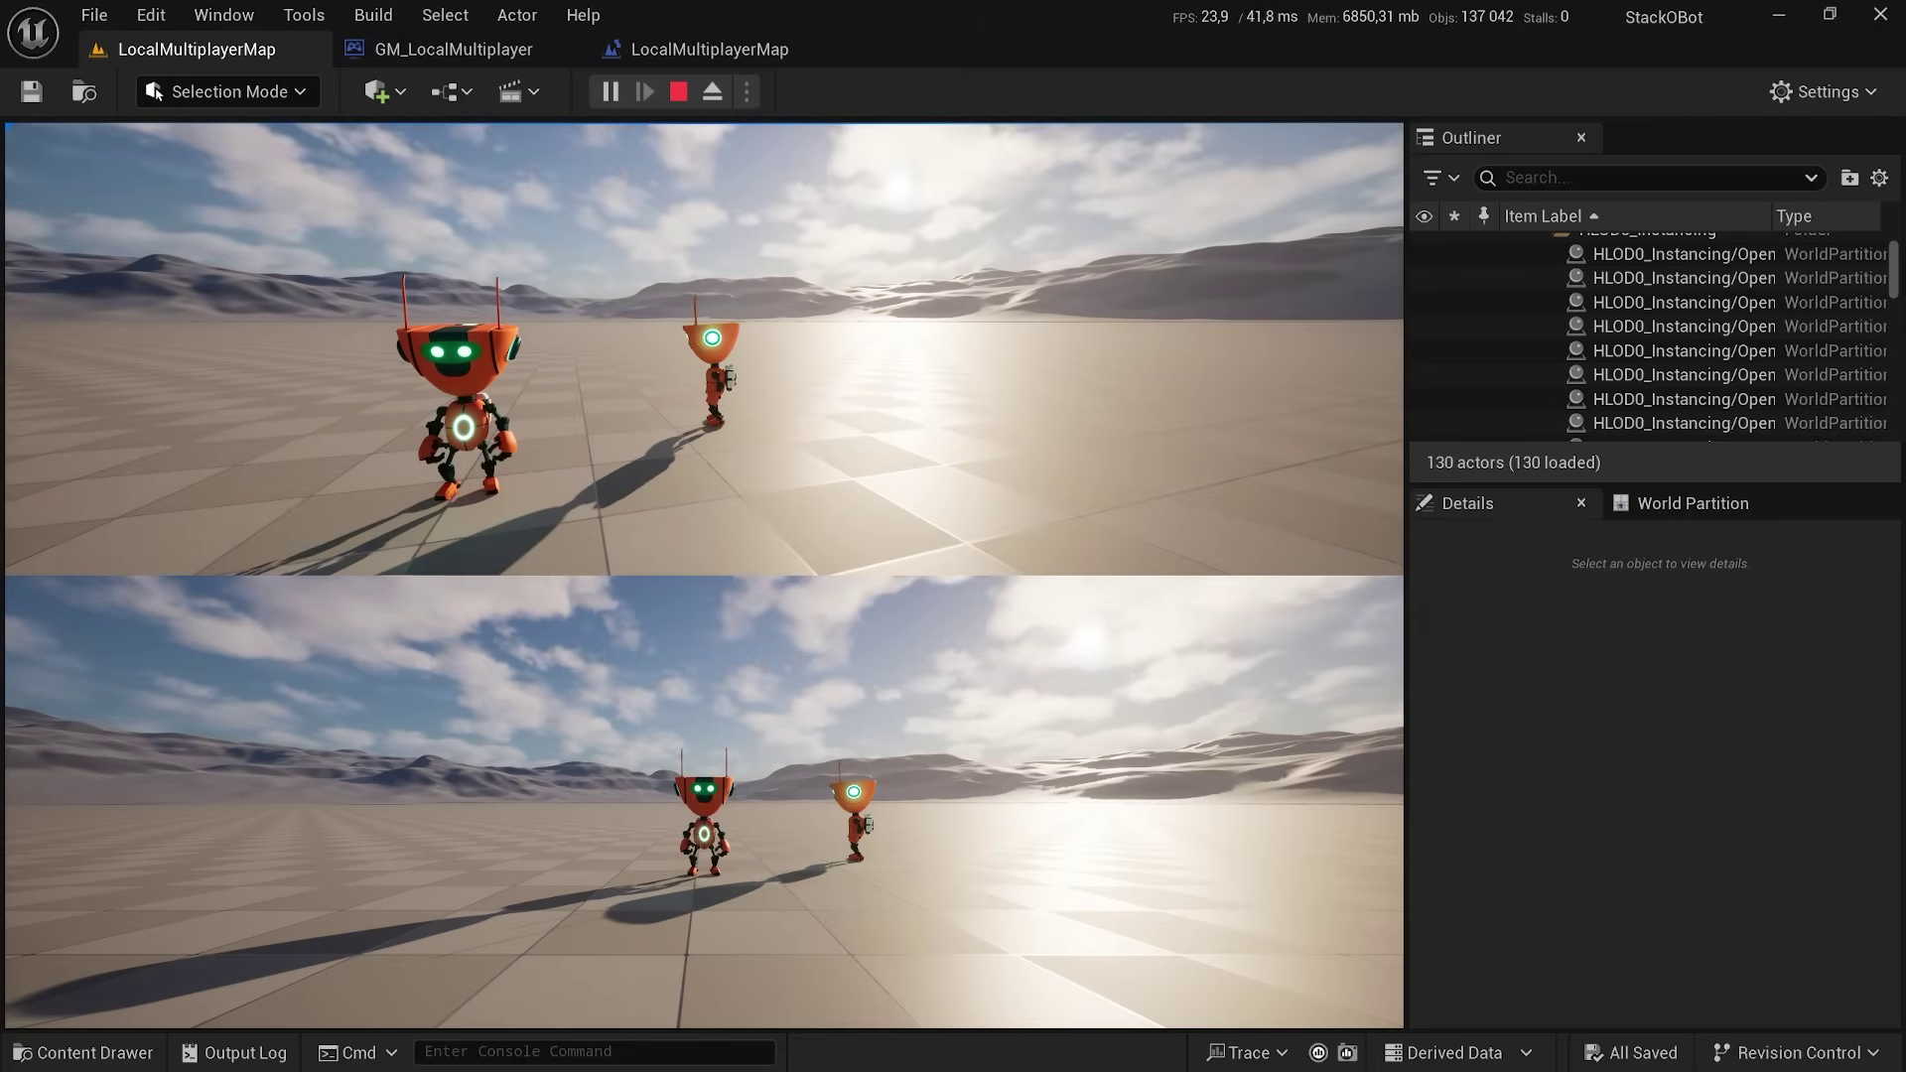
{"action": "key", "text": "Escape"}
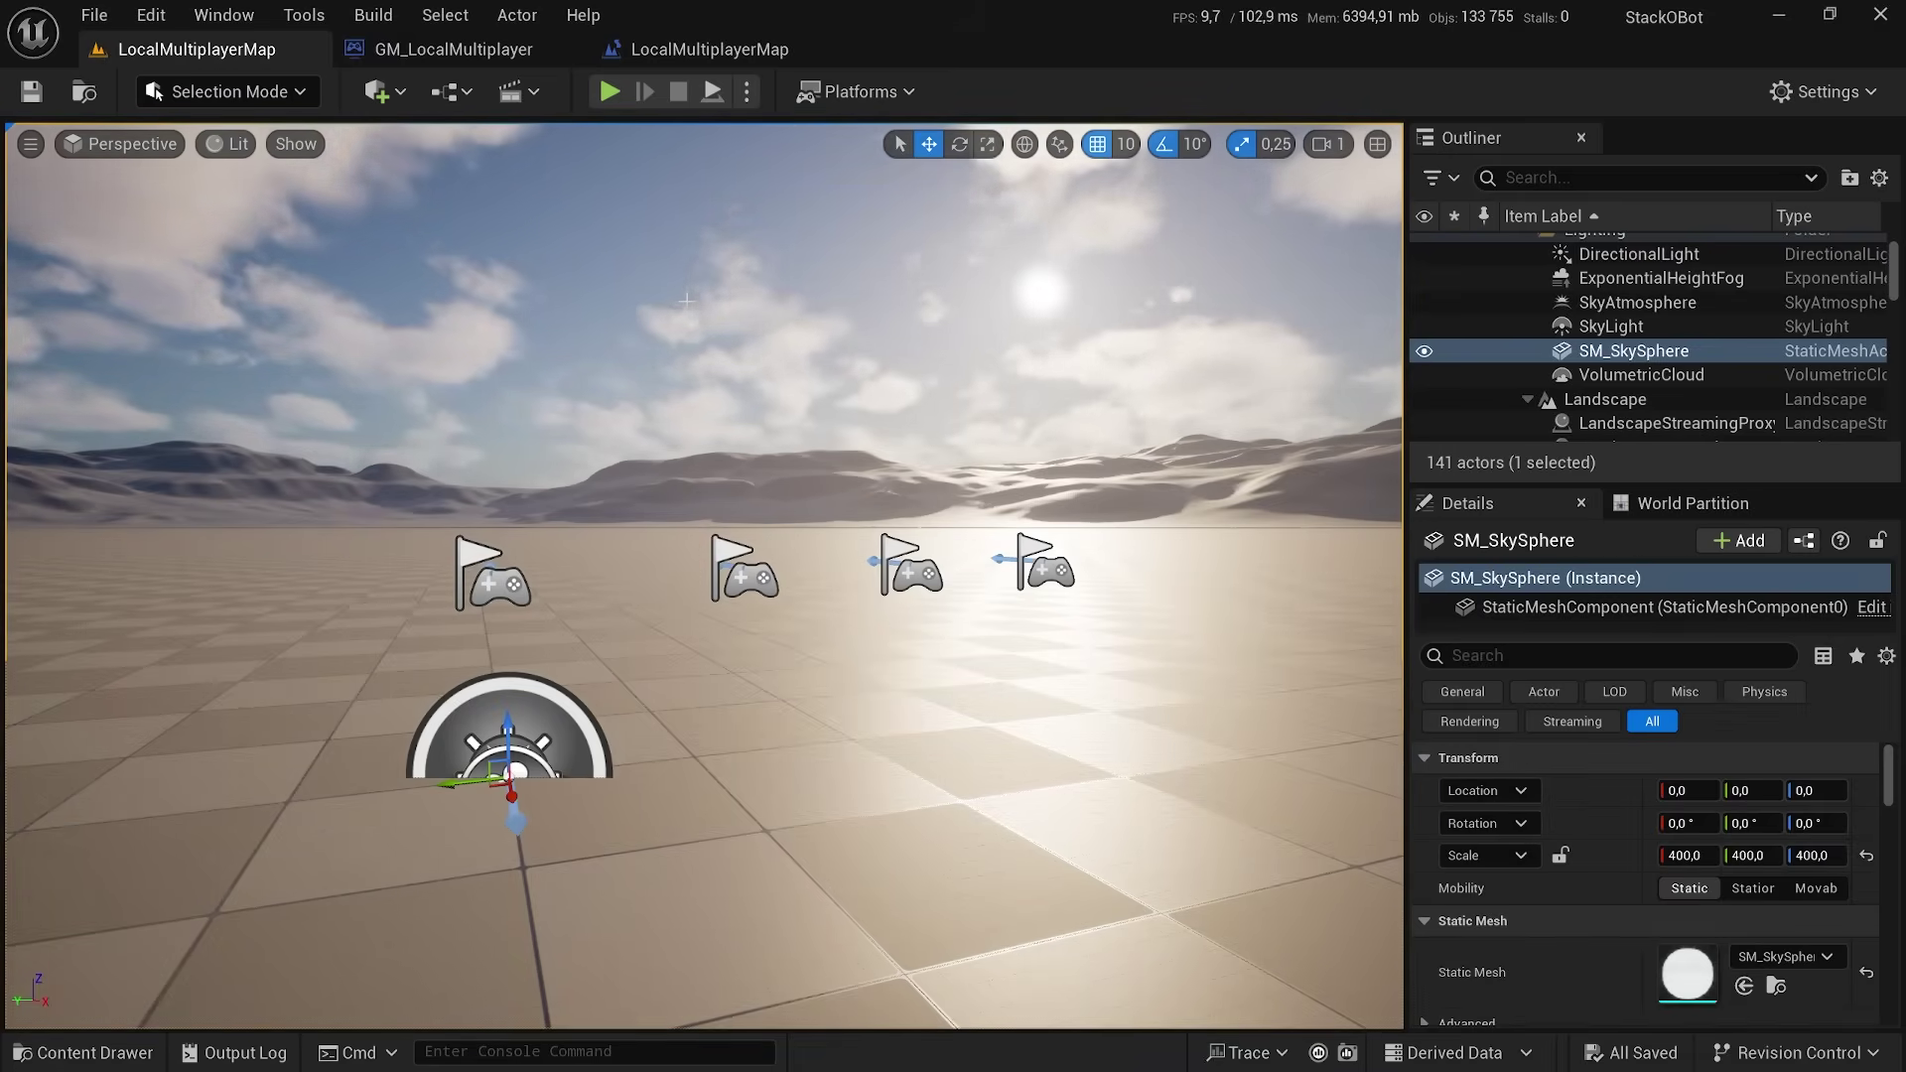
- In Project Settings > Maps & Modes, untick Use Splitscreen for local multiplayer
{"action": "left_click", "coordinate": [151, 15]}
{"action": "left_click", "coordinate": [247, 405]}
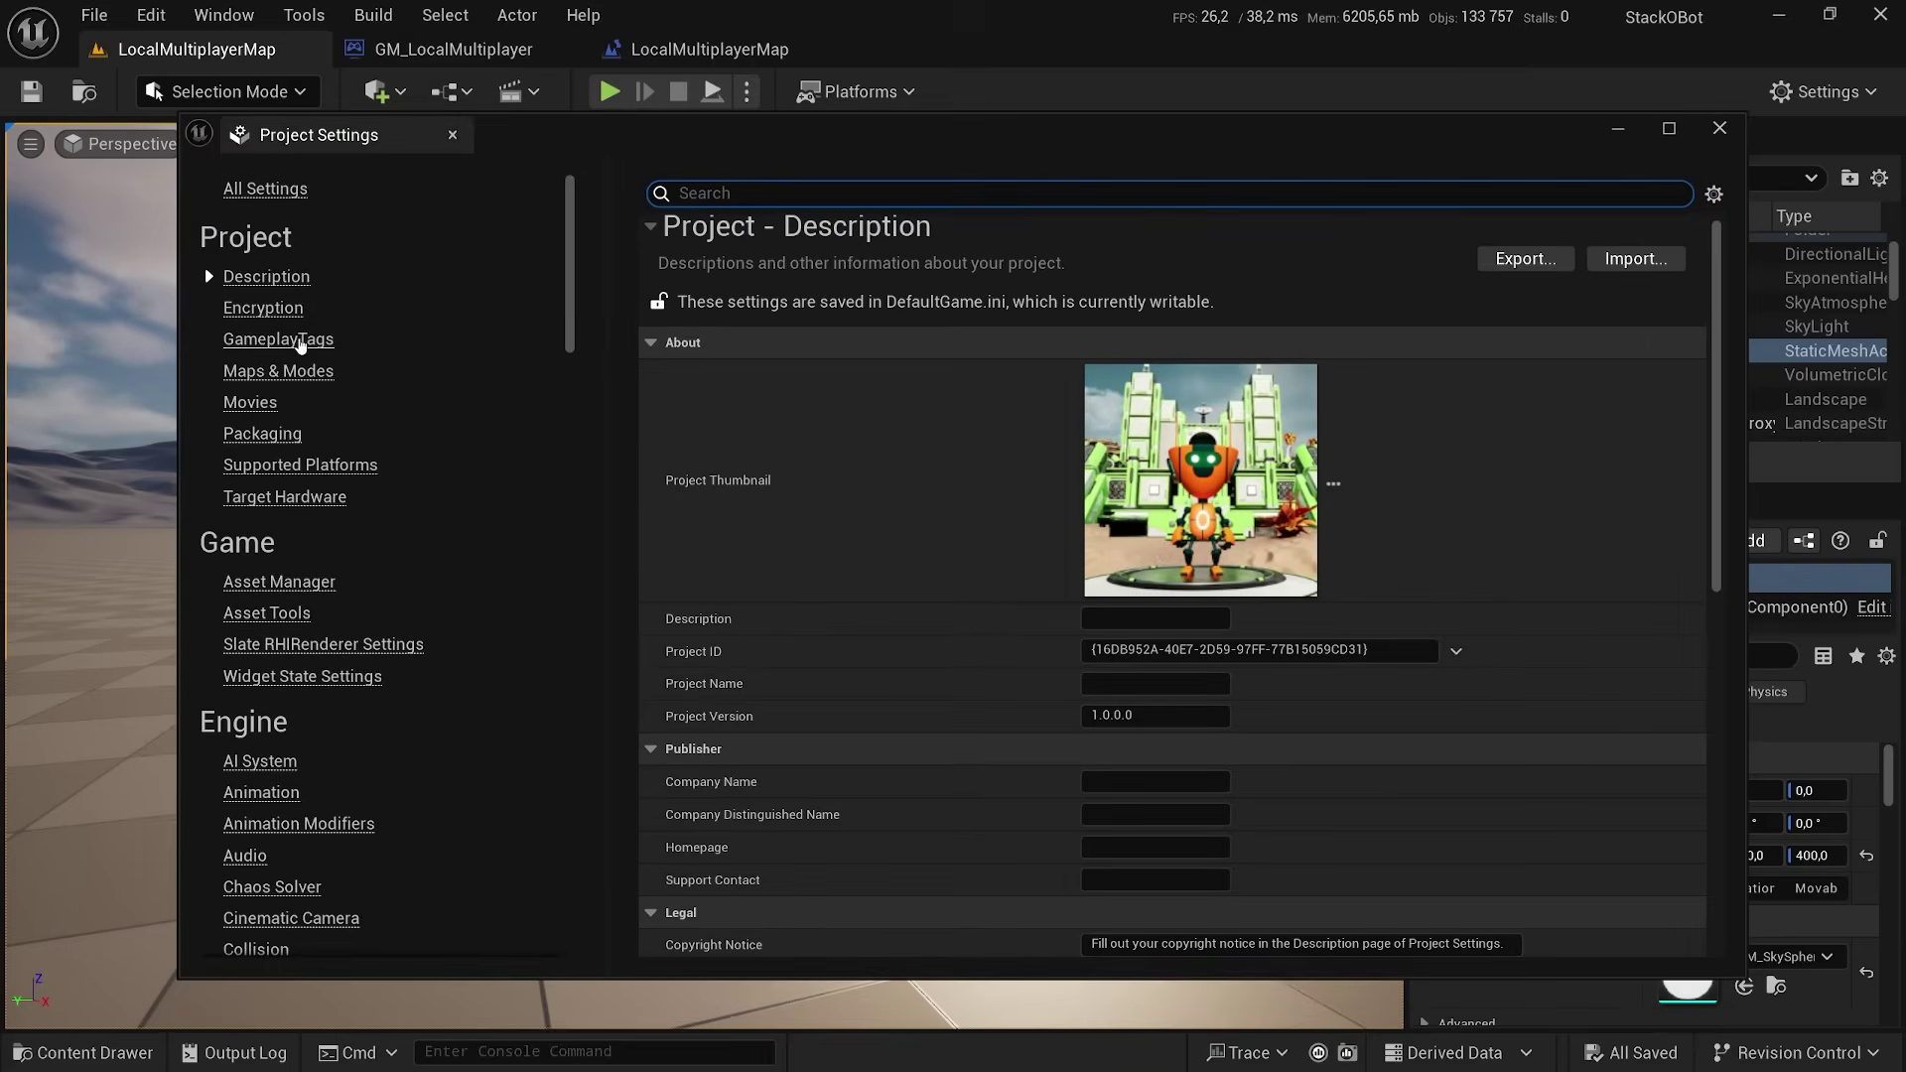
{"action": "left_click", "coordinate": [282, 375]}
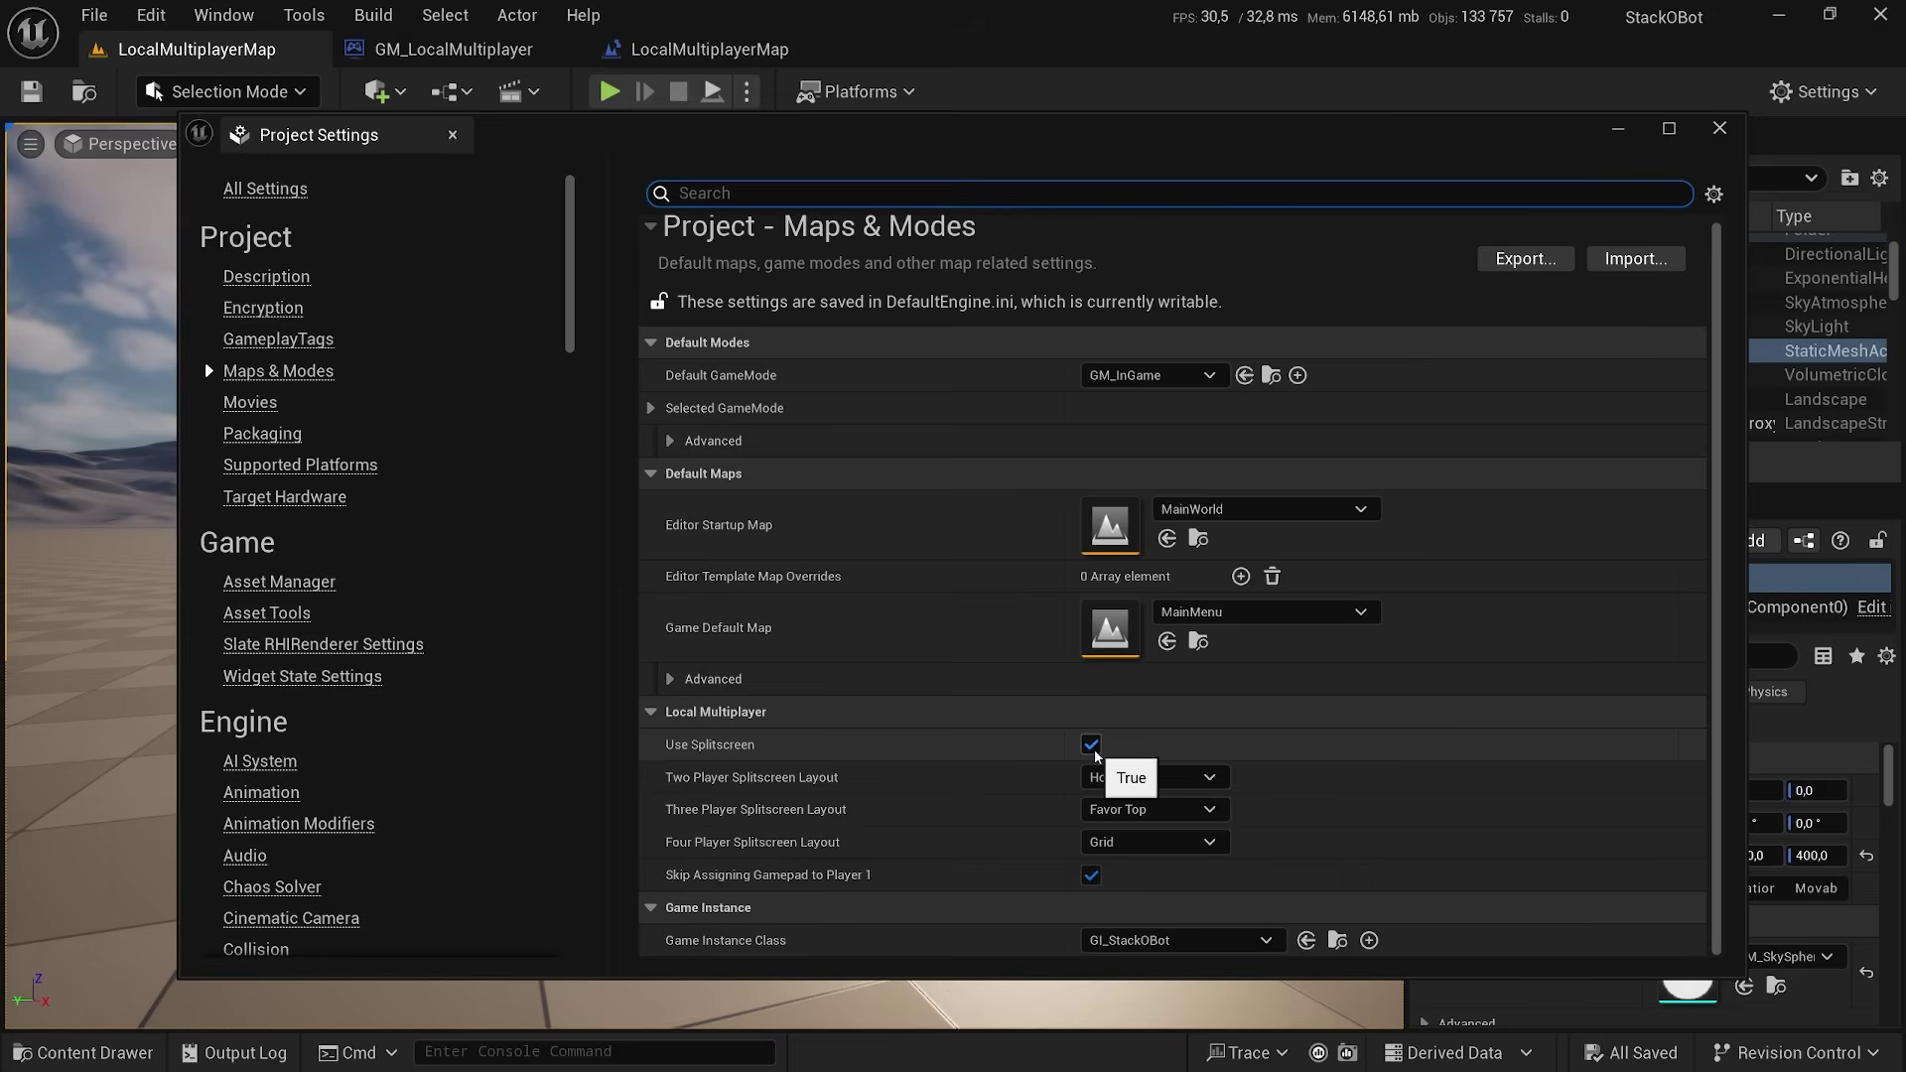
{"action": "left_click", "coordinate": [1091, 744]}
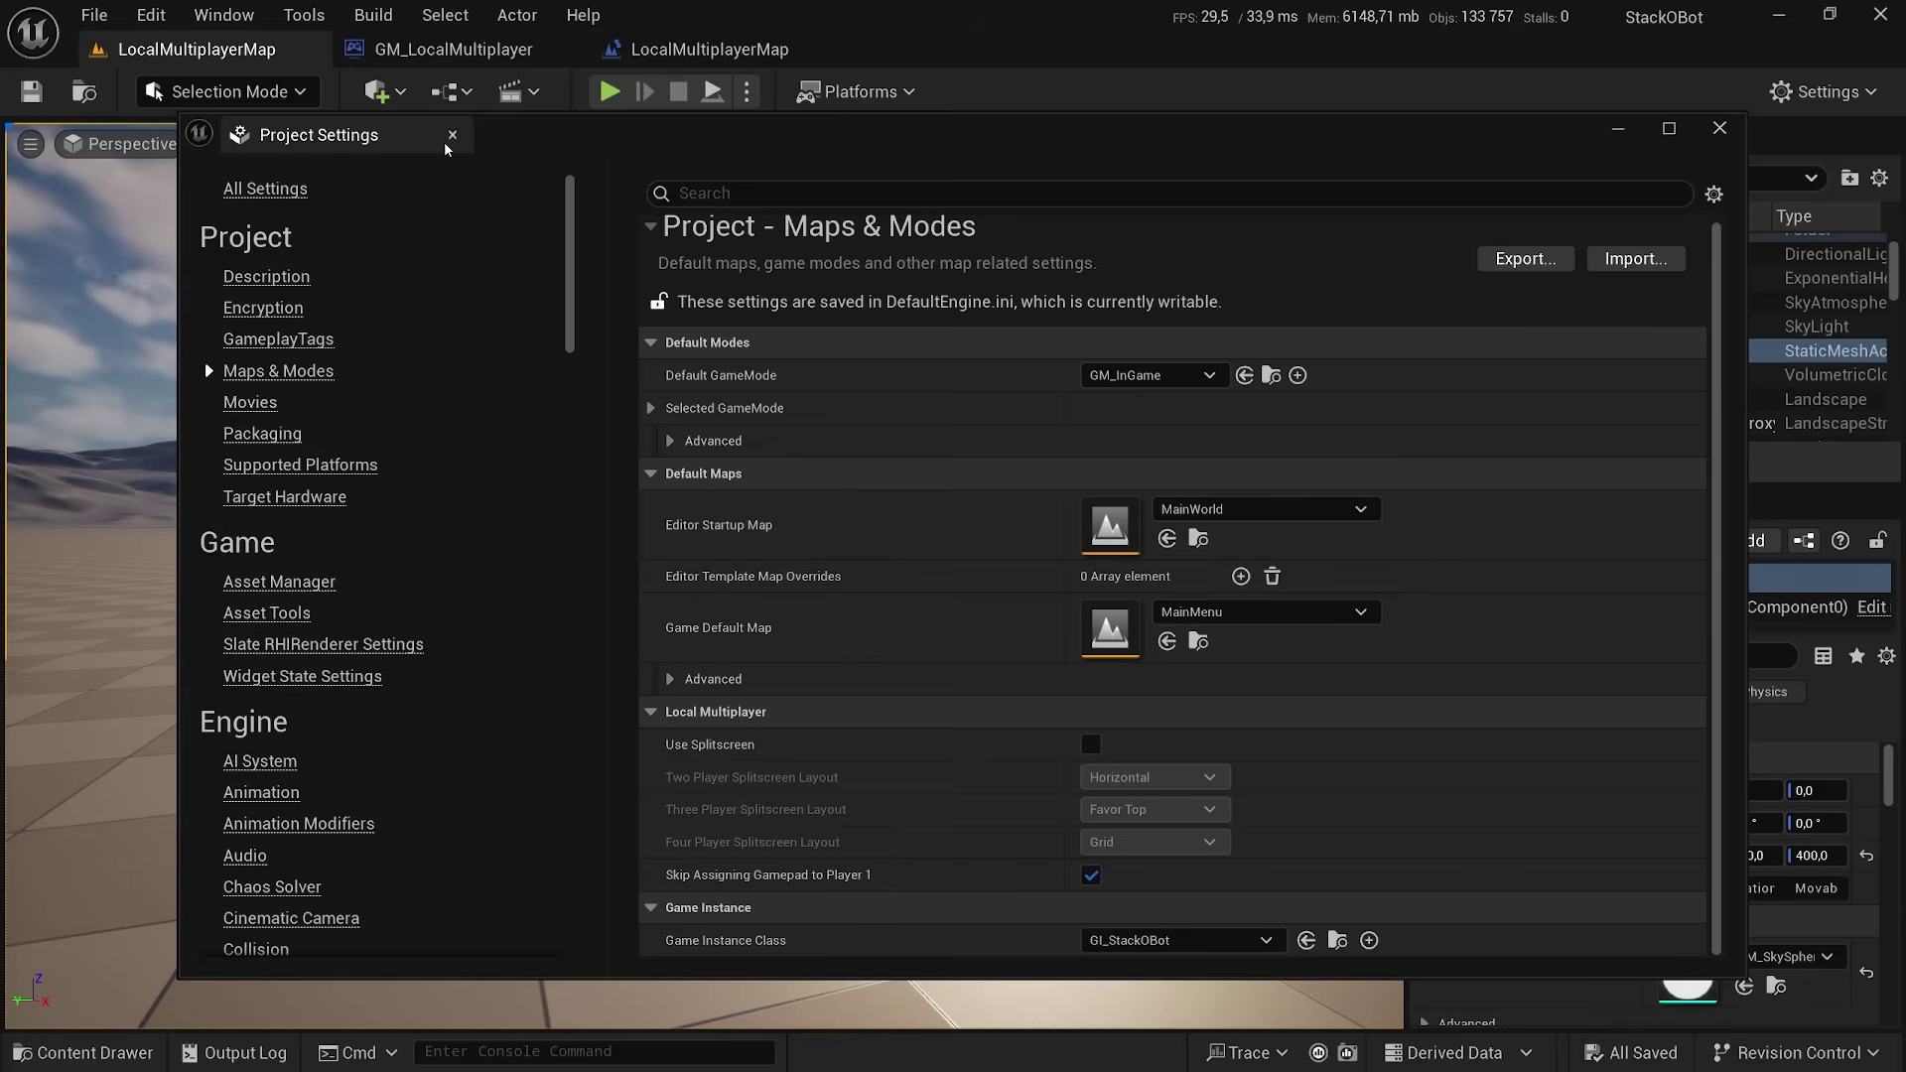
- Play the level (Alt+P) to test two robots sharing one full screen without split-screen
{"action": "left_click", "coordinate": [1619, 131]}
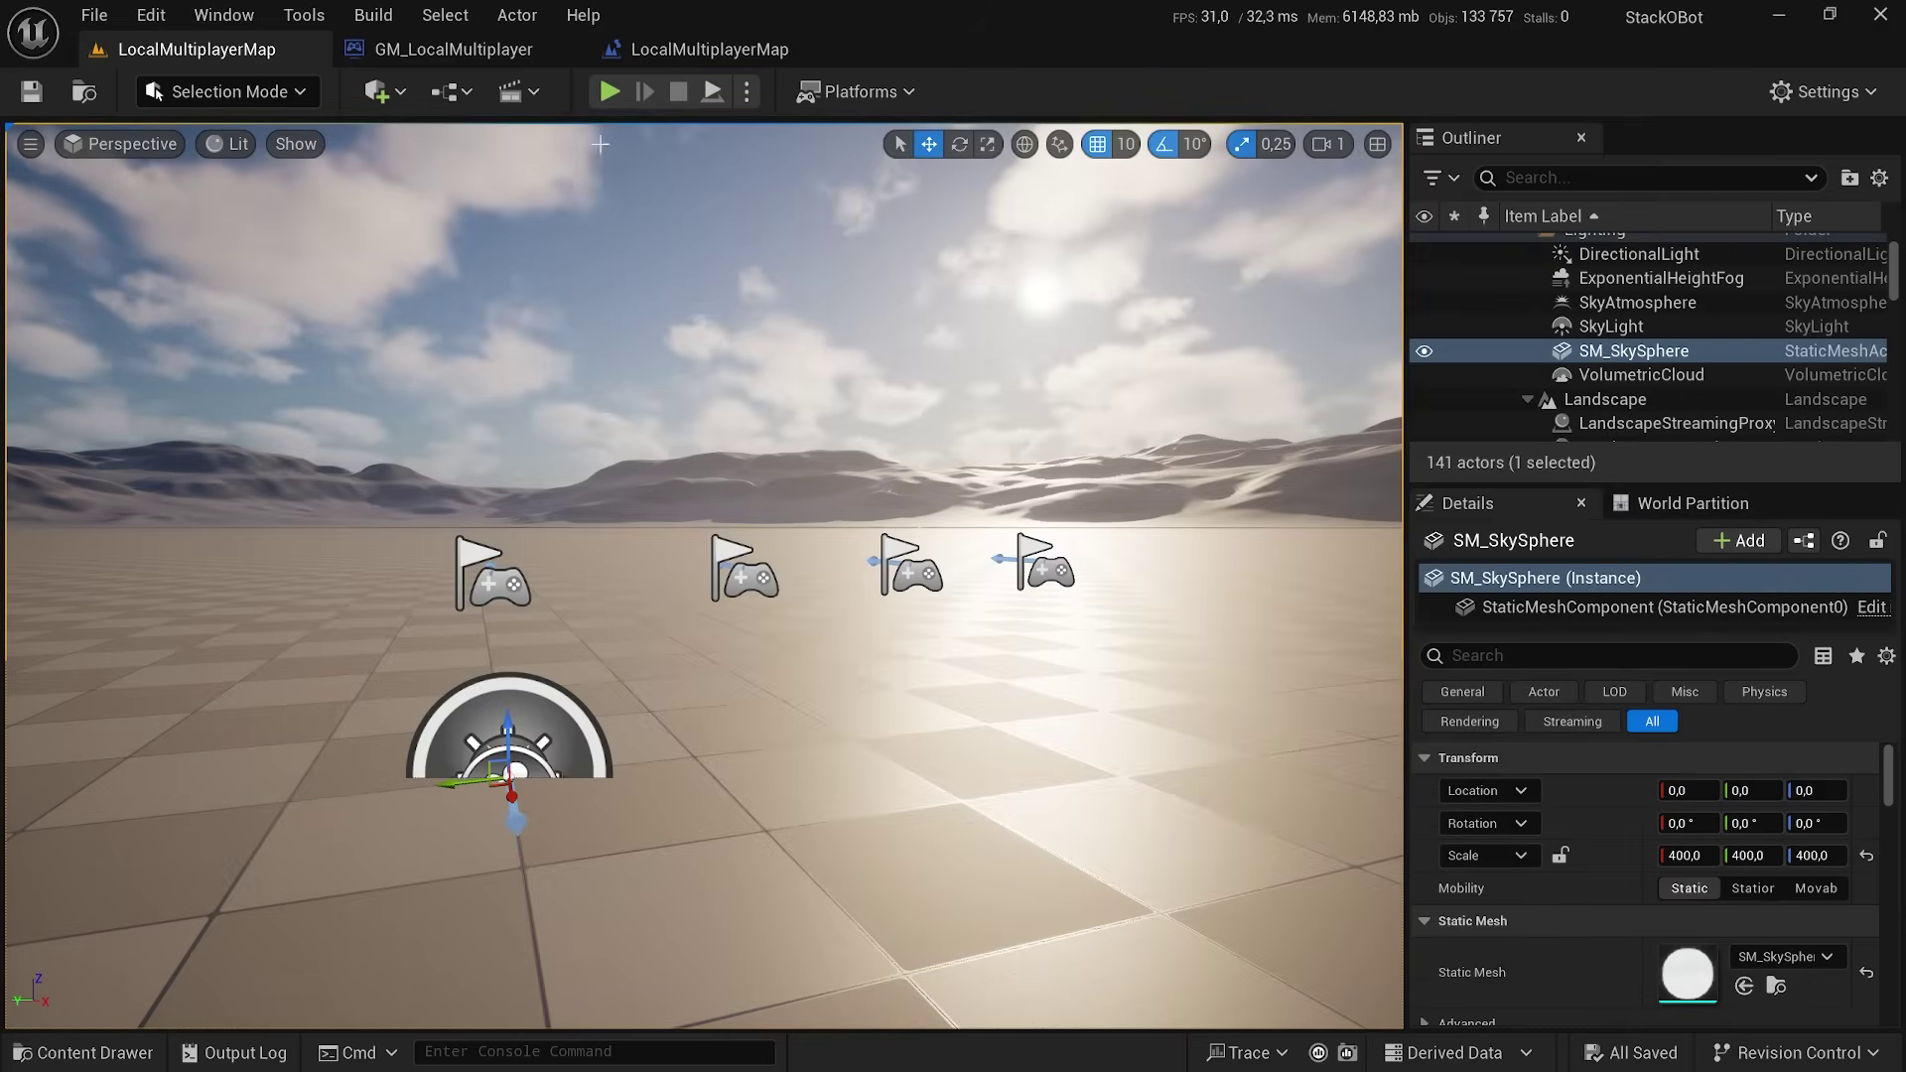
{"action": "key", "text": "alt+p"}
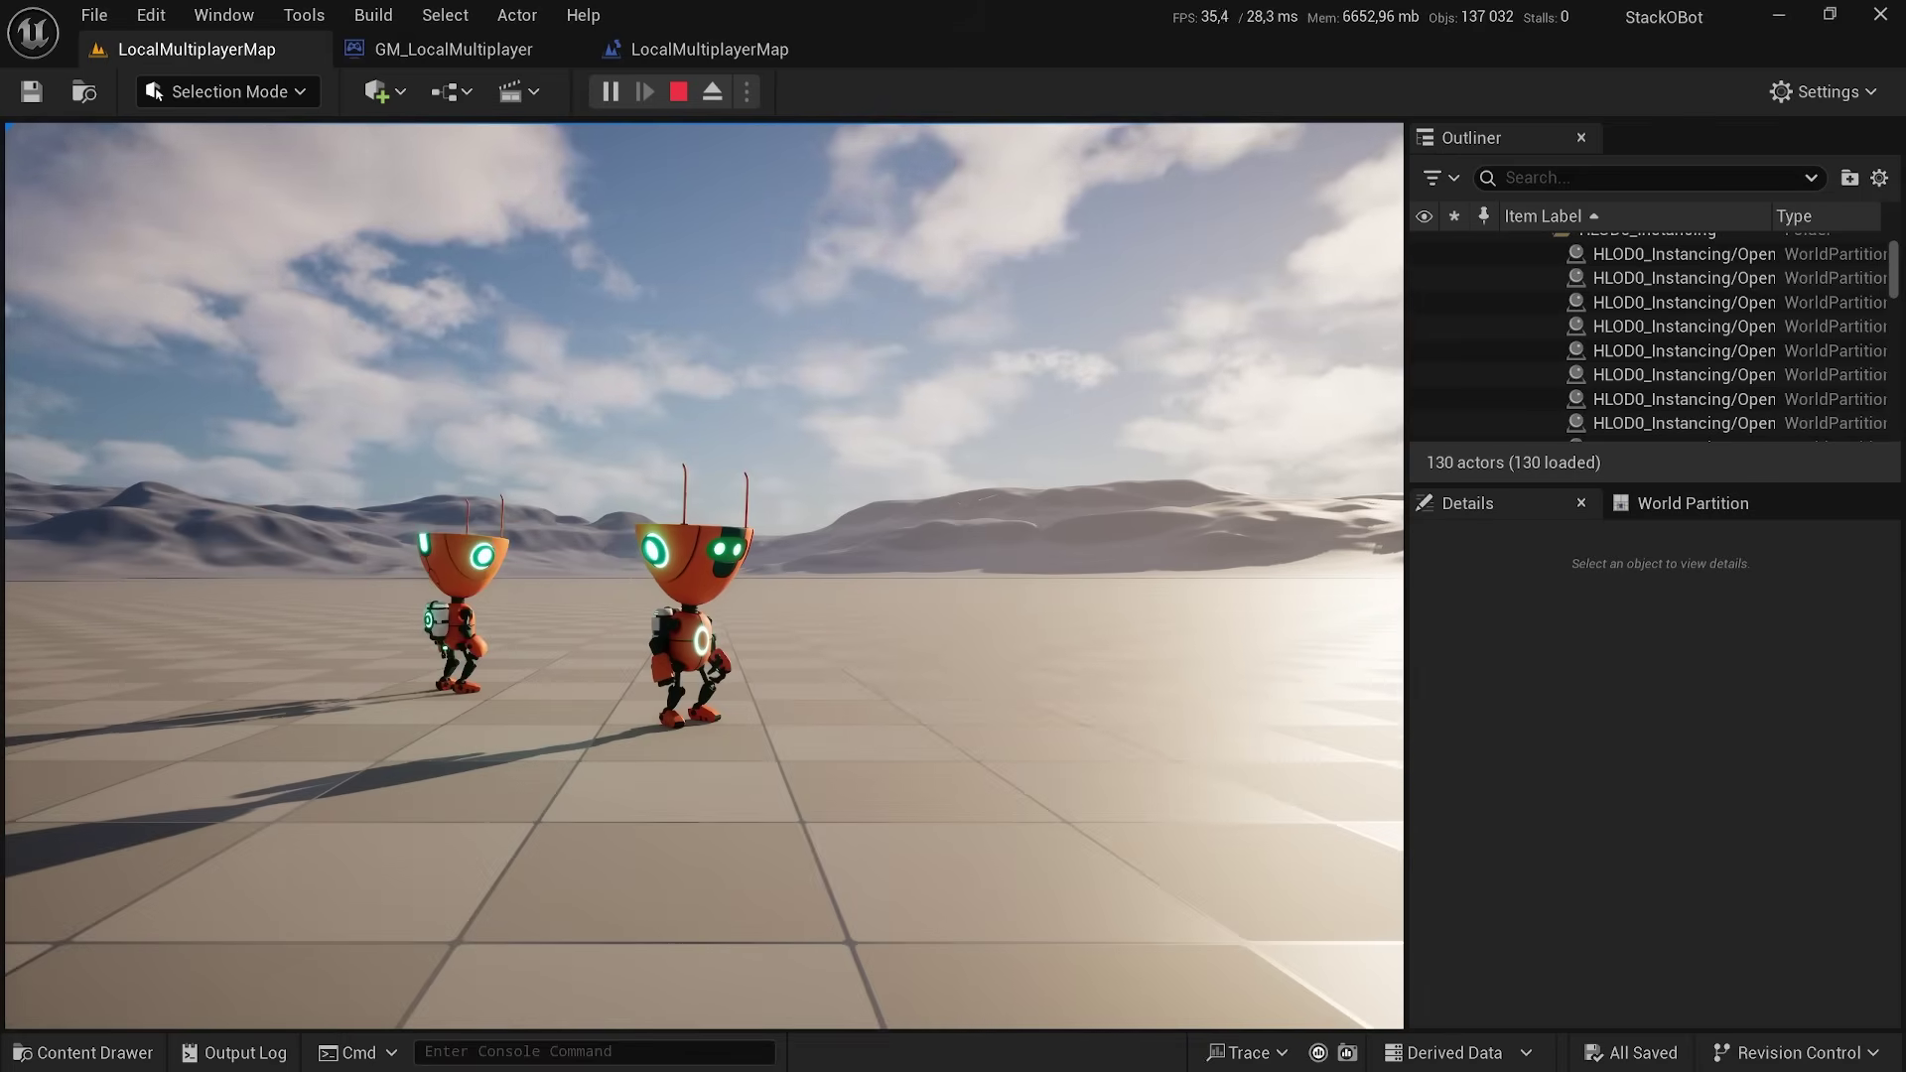
- End play, then enable Use Splitscreen under Project Settings > Maps & Modes
{"action": "key", "text": "Escape"}
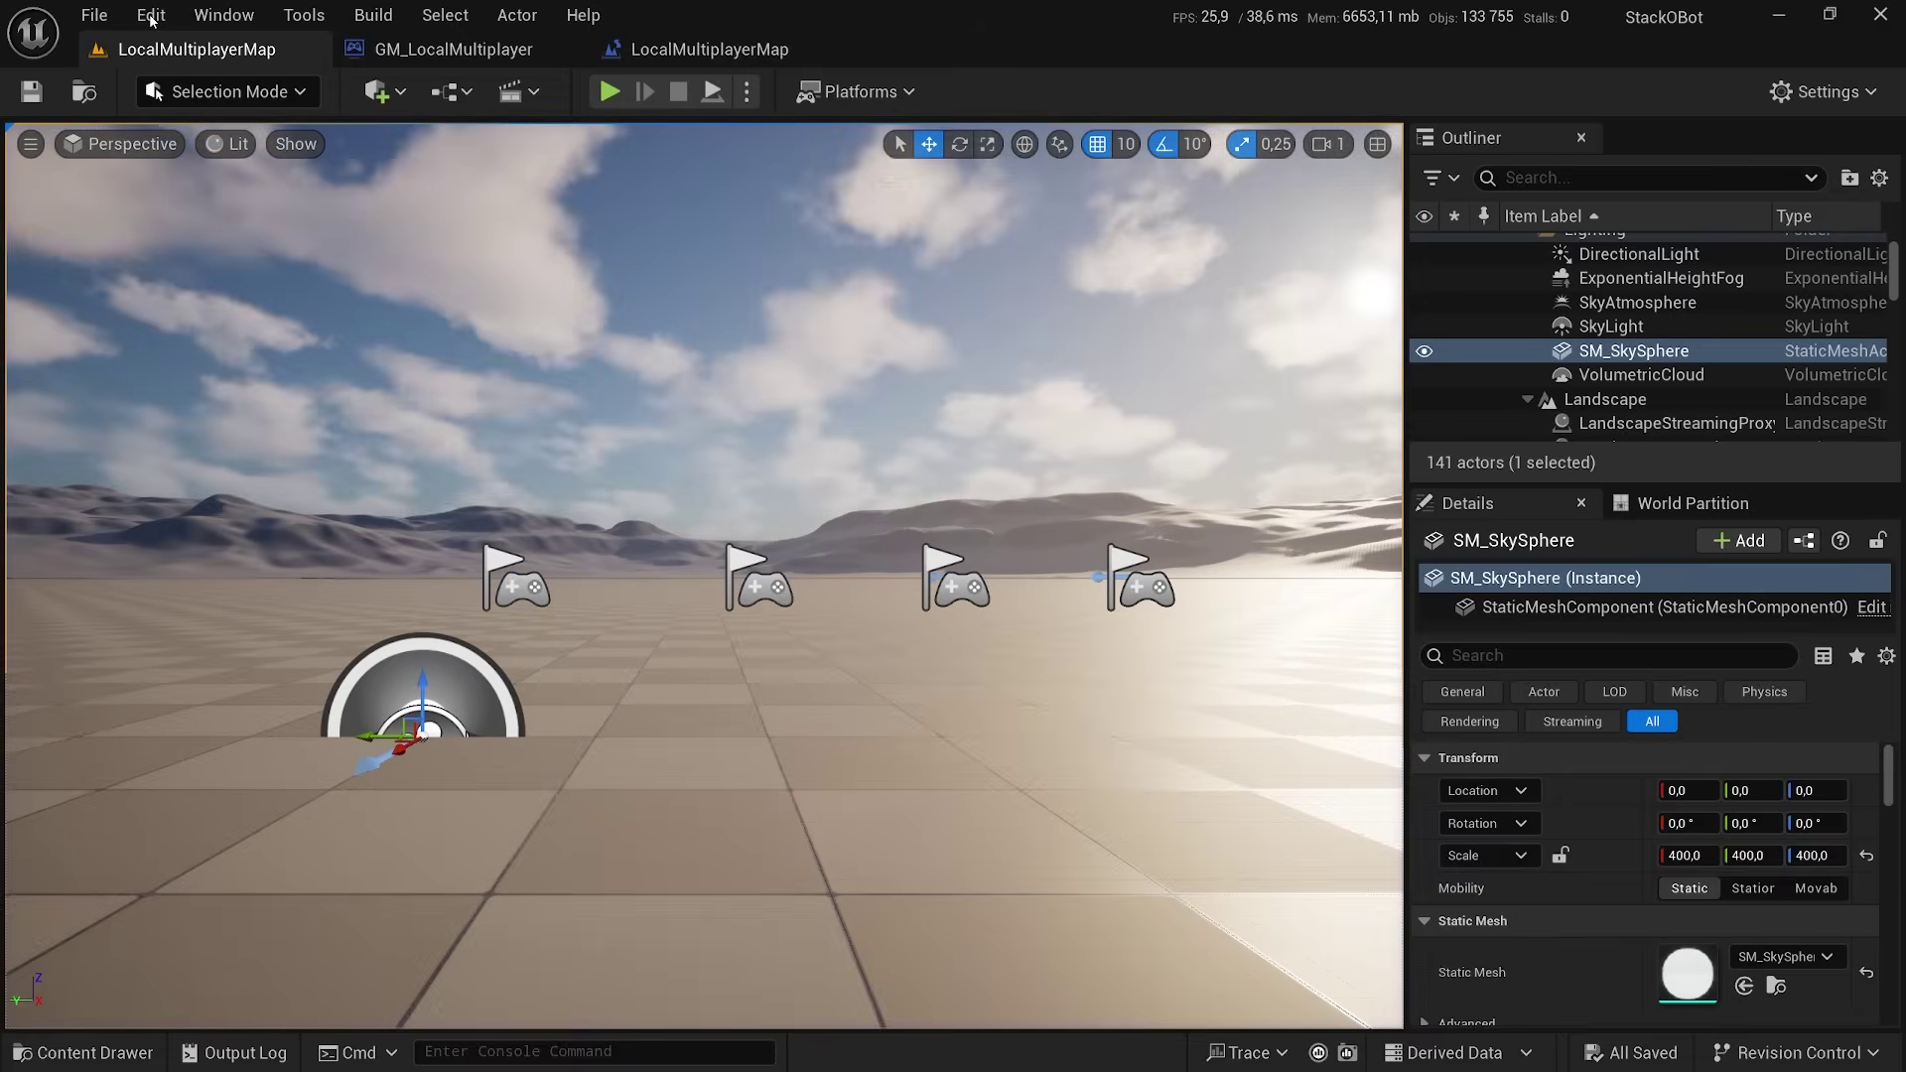
{"action": "left_click", "coordinate": [150, 13]}
{"action": "left_click", "coordinate": [274, 406]}
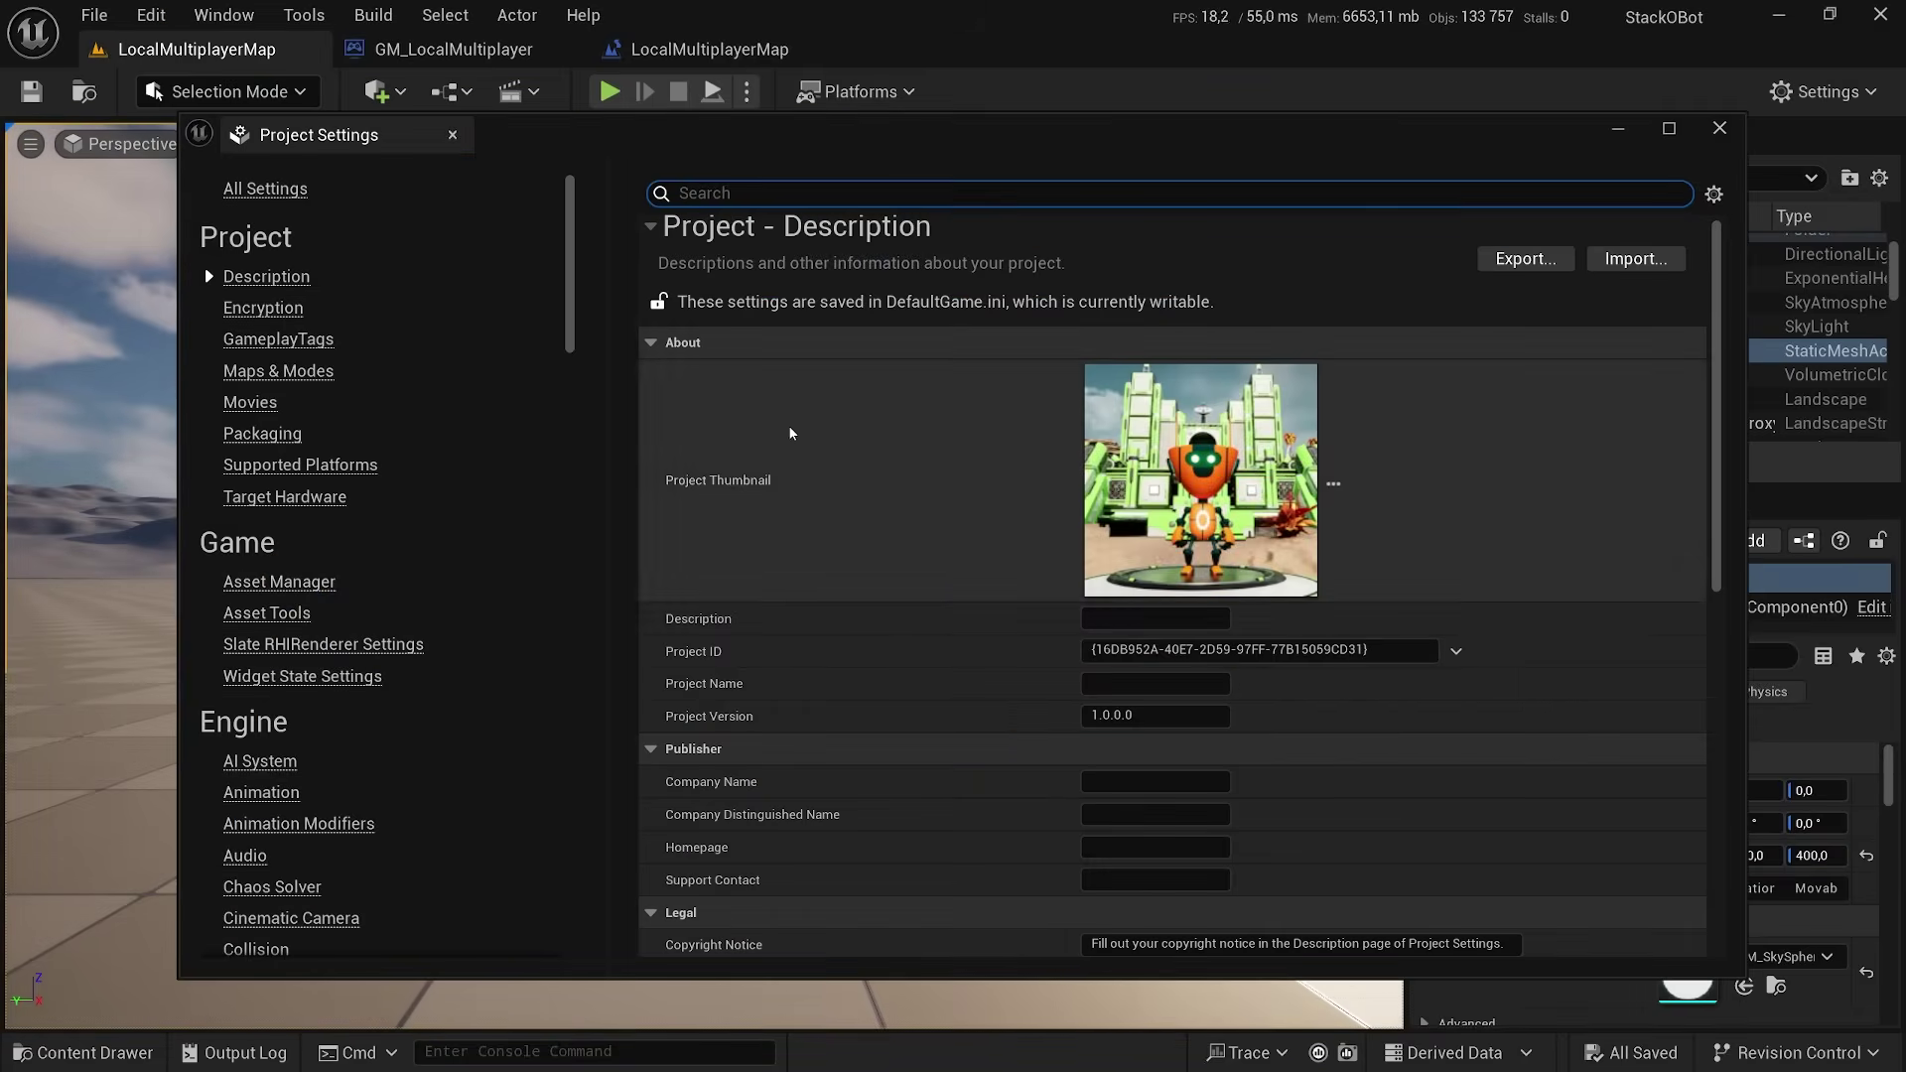
{"action": "left_click", "coordinate": [280, 371]}
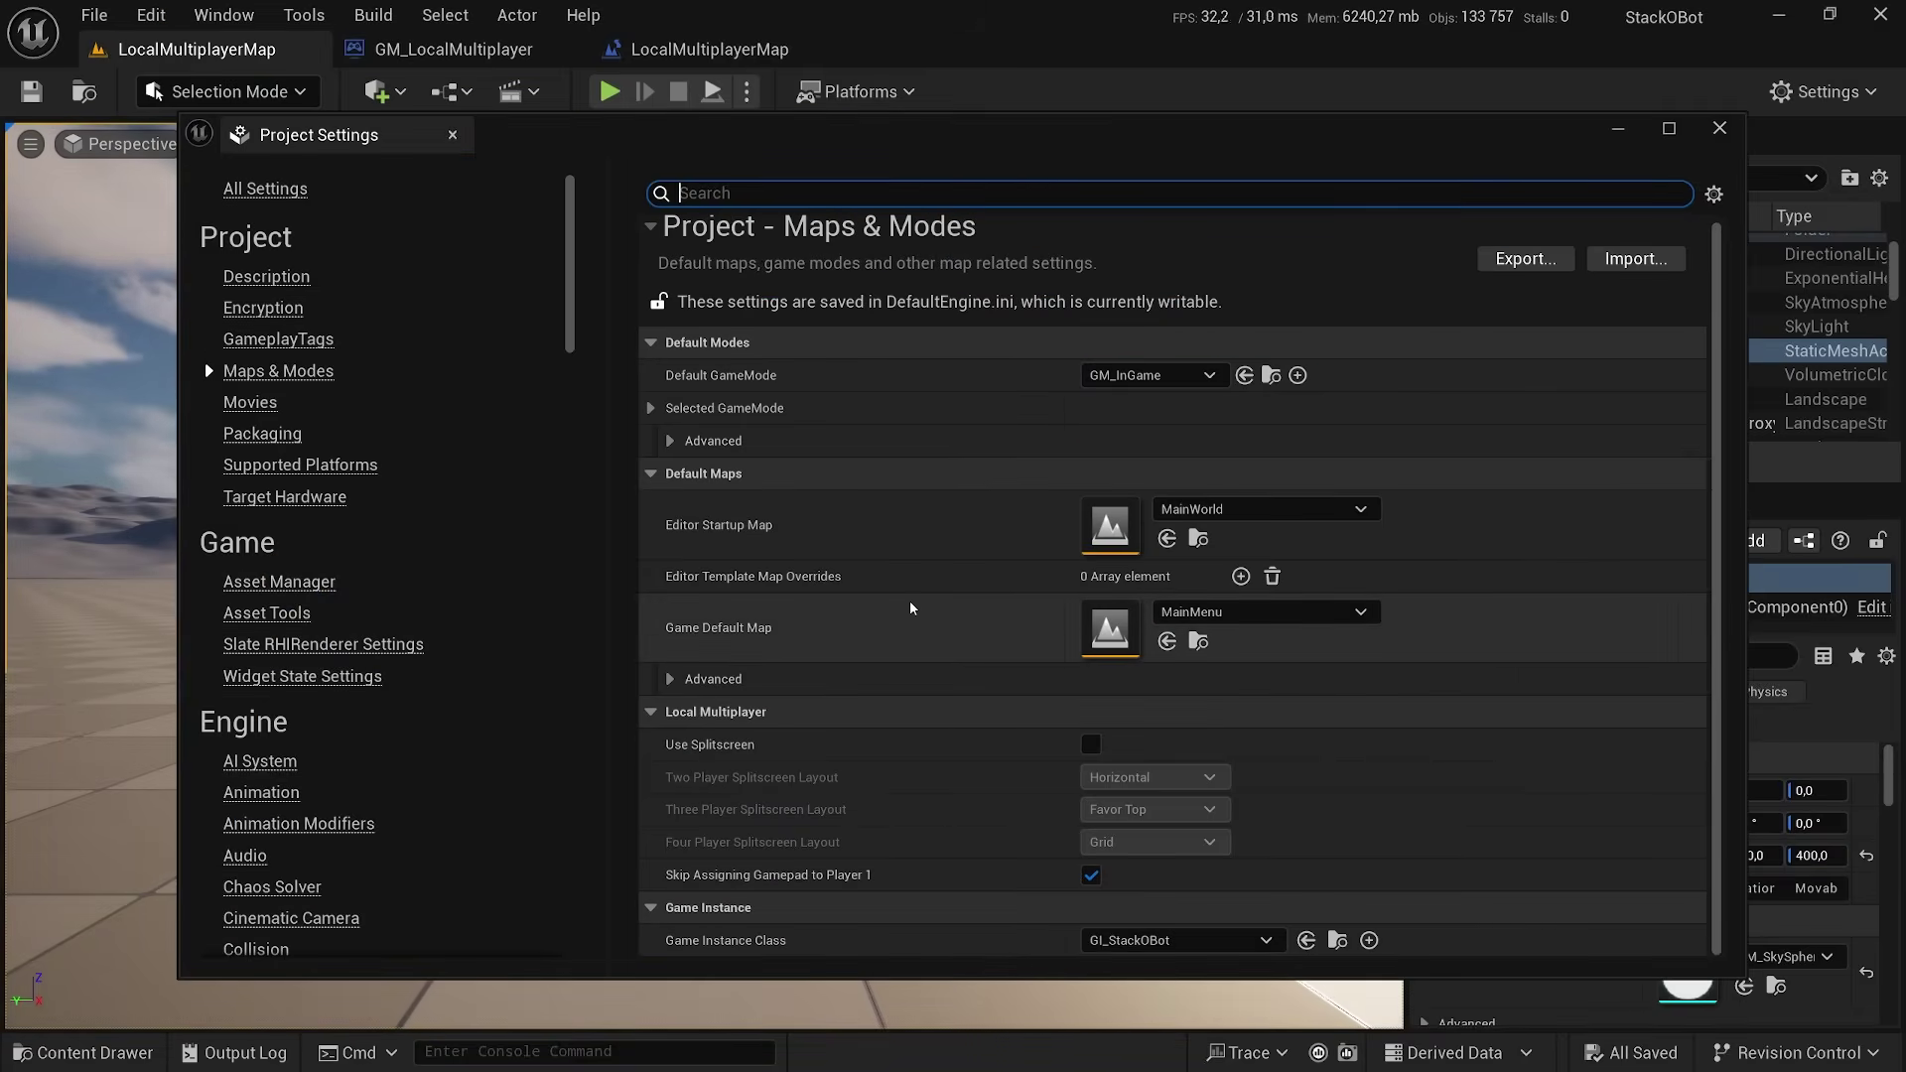
{"action": "left_click", "coordinate": [1088, 747]}
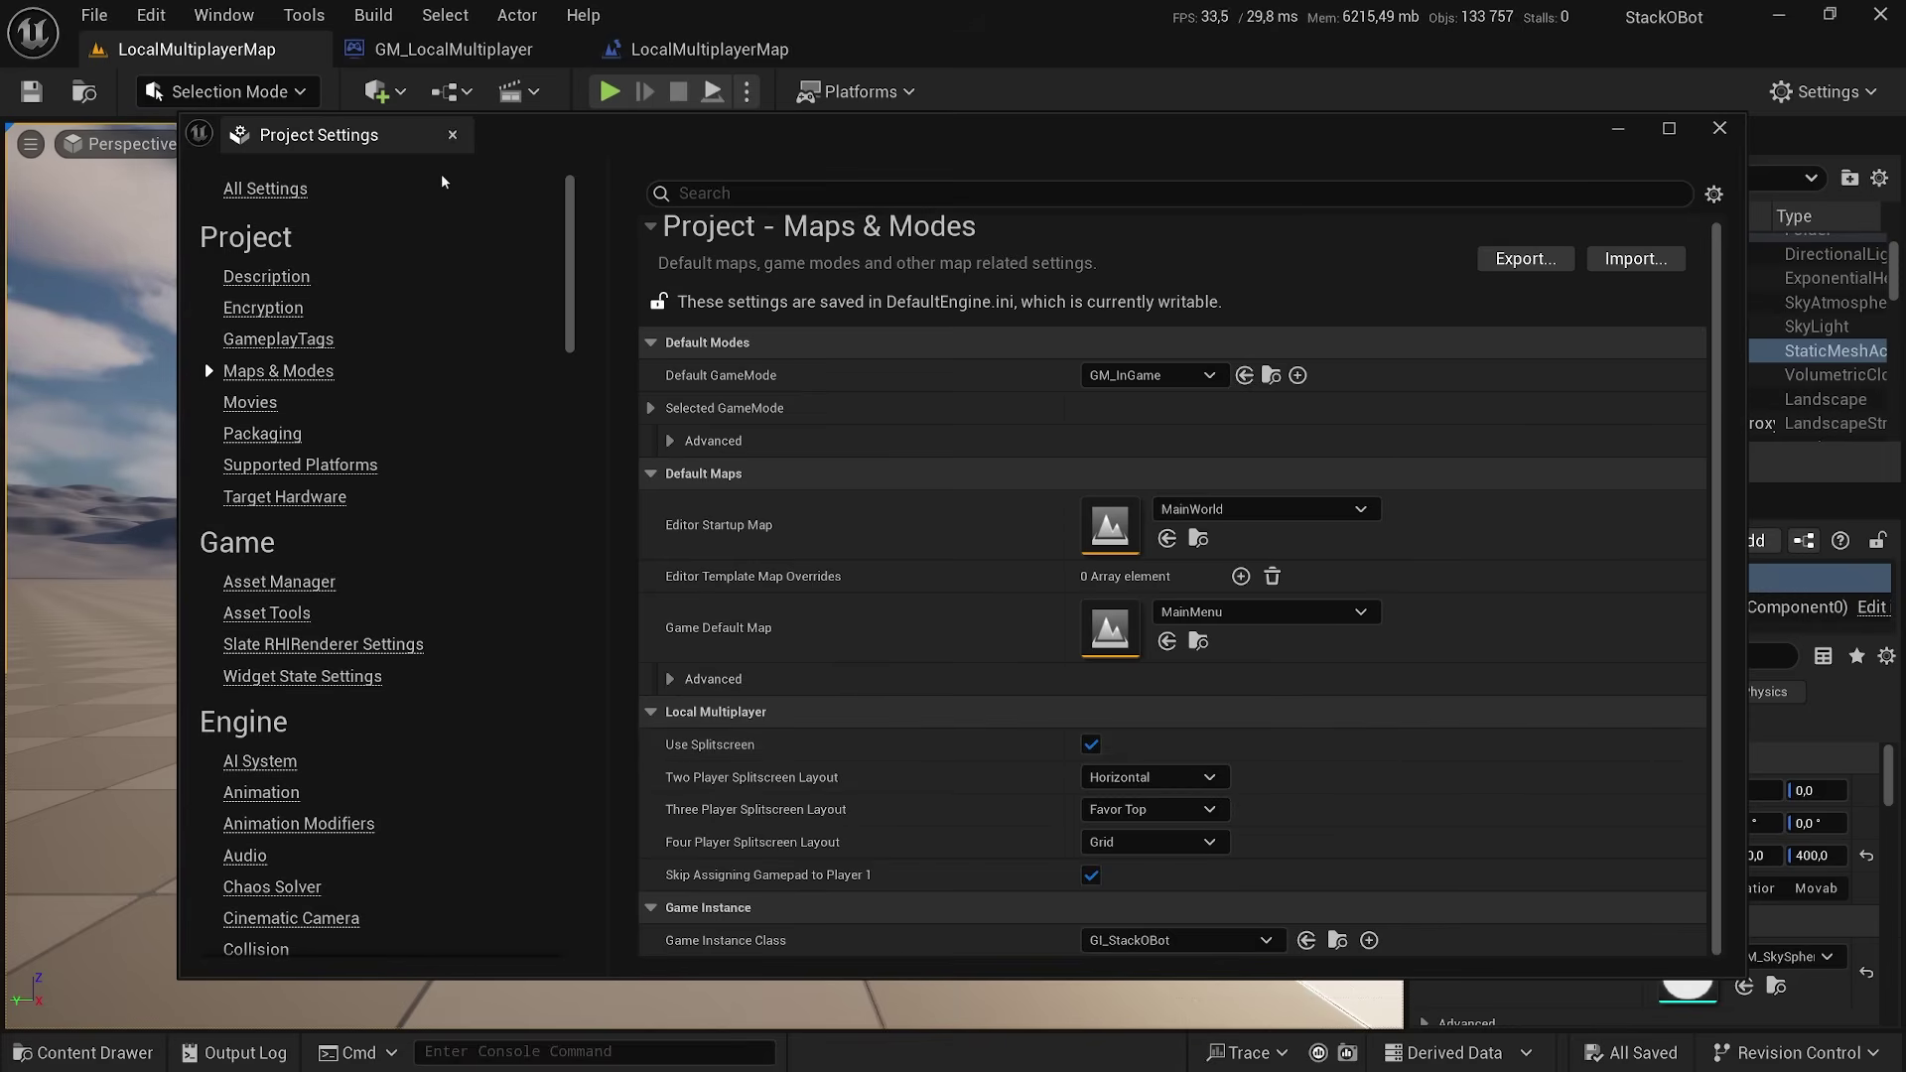
{"action": "left_click", "coordinate": [451, 138]}
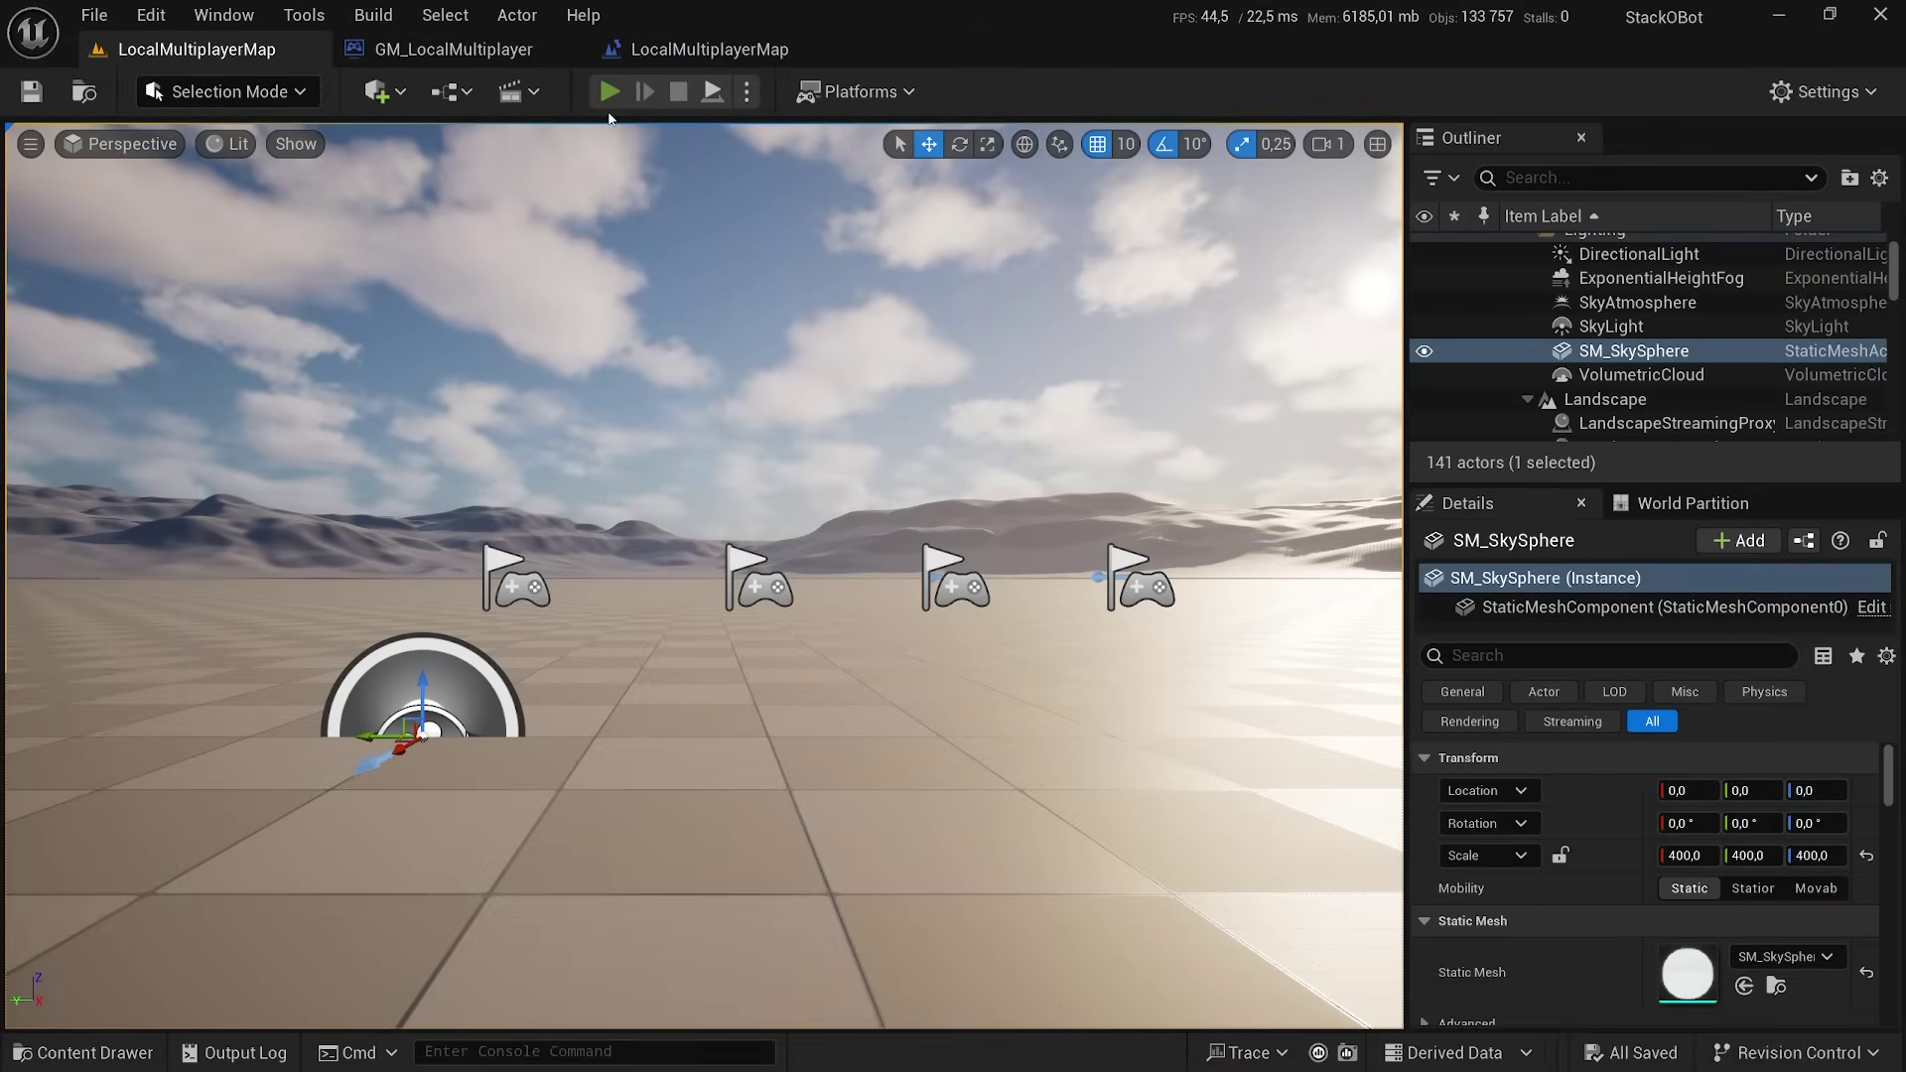
- Play the level to check the three-way split screen with three robots
{"action": "left_click", "coordinate": [608, 90]}
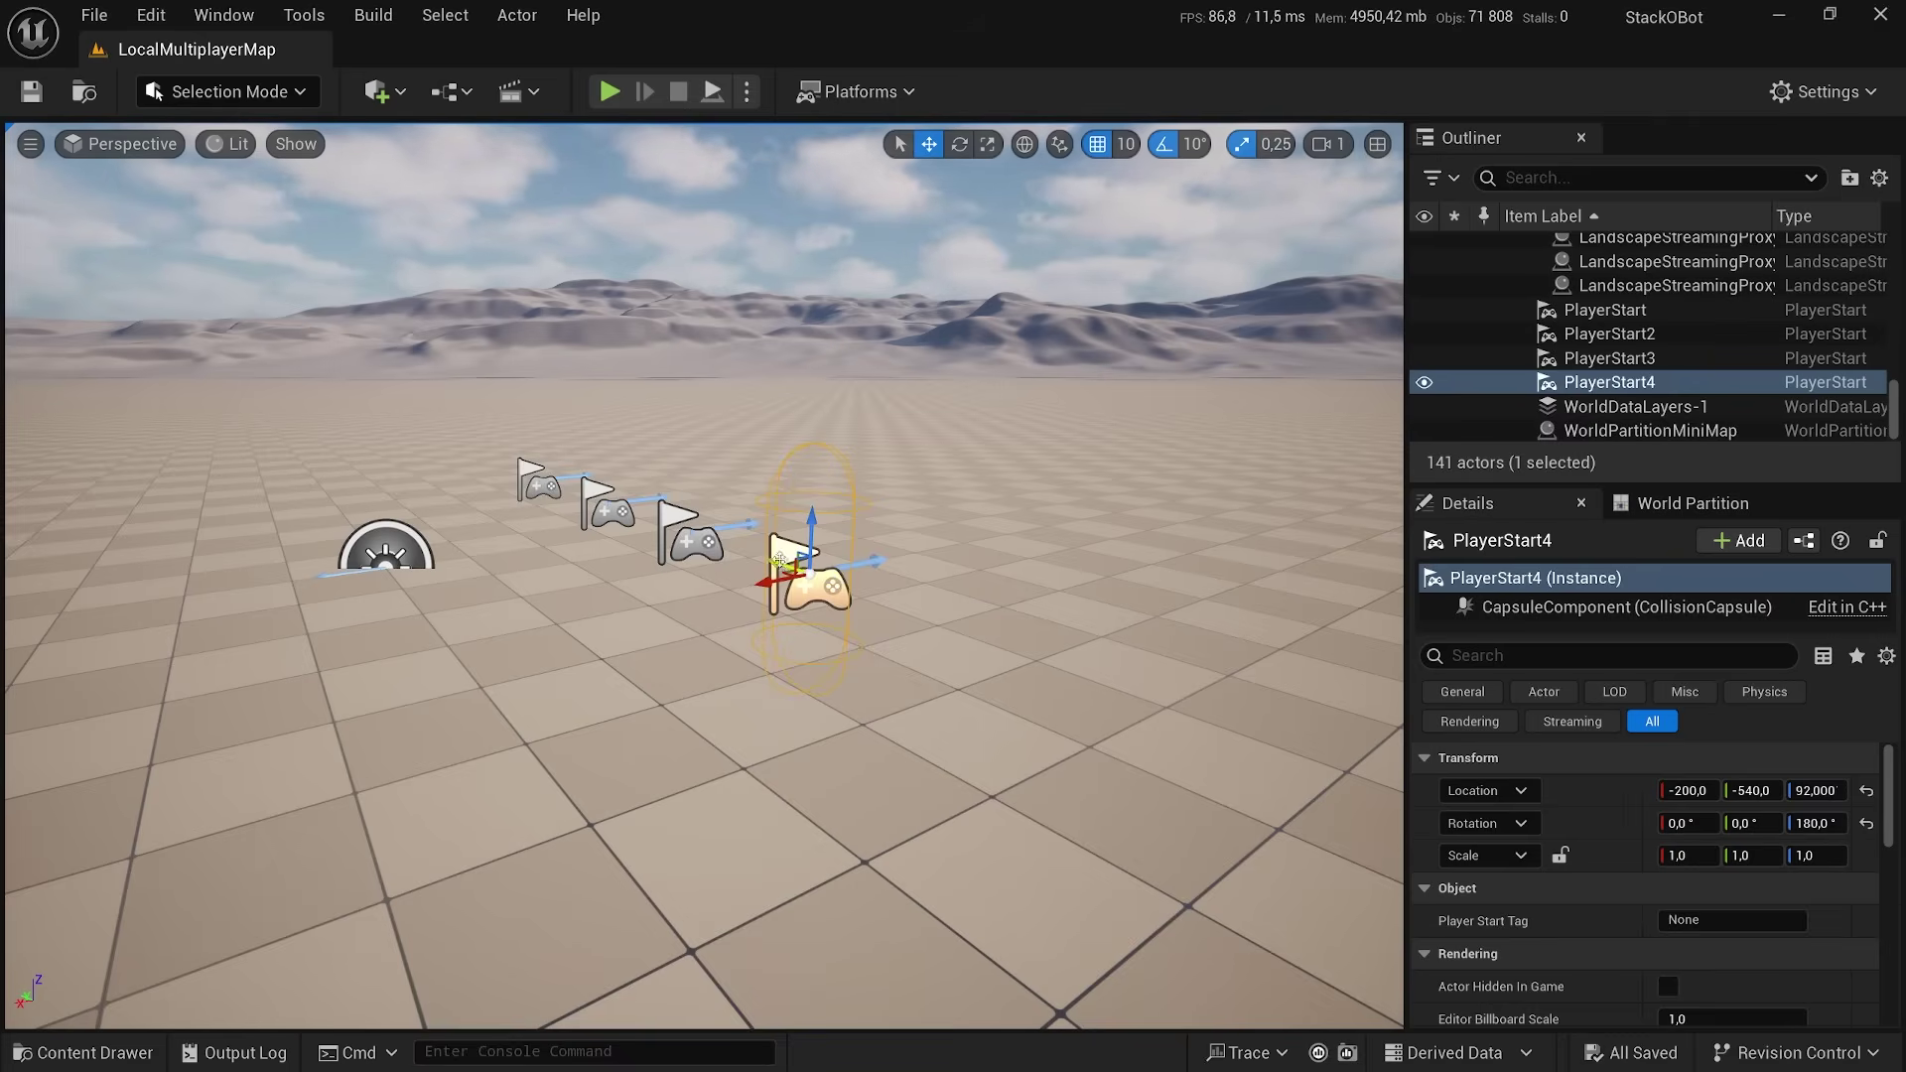
- Duplicate PlayerStart4 as a fifth start, play, and check the Output Log's max-players error
{"action": "left_click_drag", "start_coordinate": [778, 566], "coordinate": [918, 648], "text": "alt"}
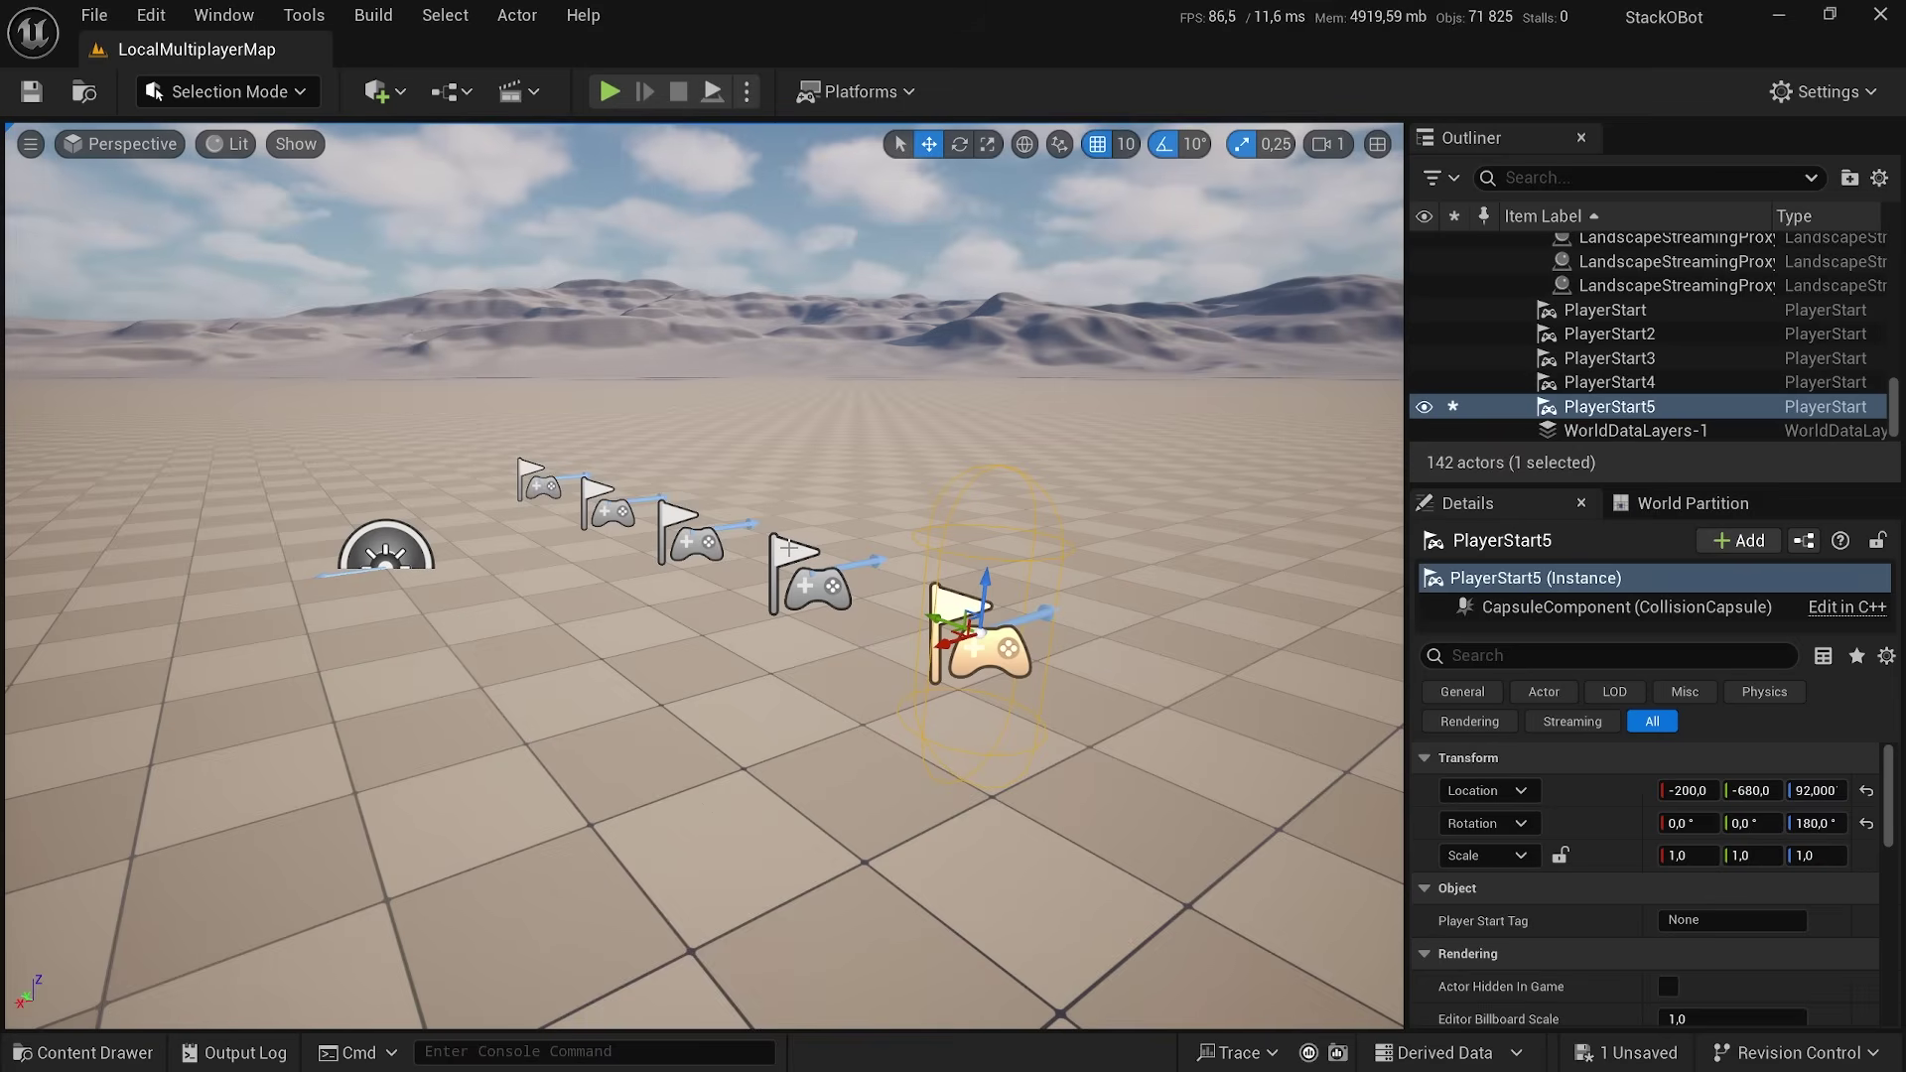
{"action": "left_click", "coordinate": [609, 91]}
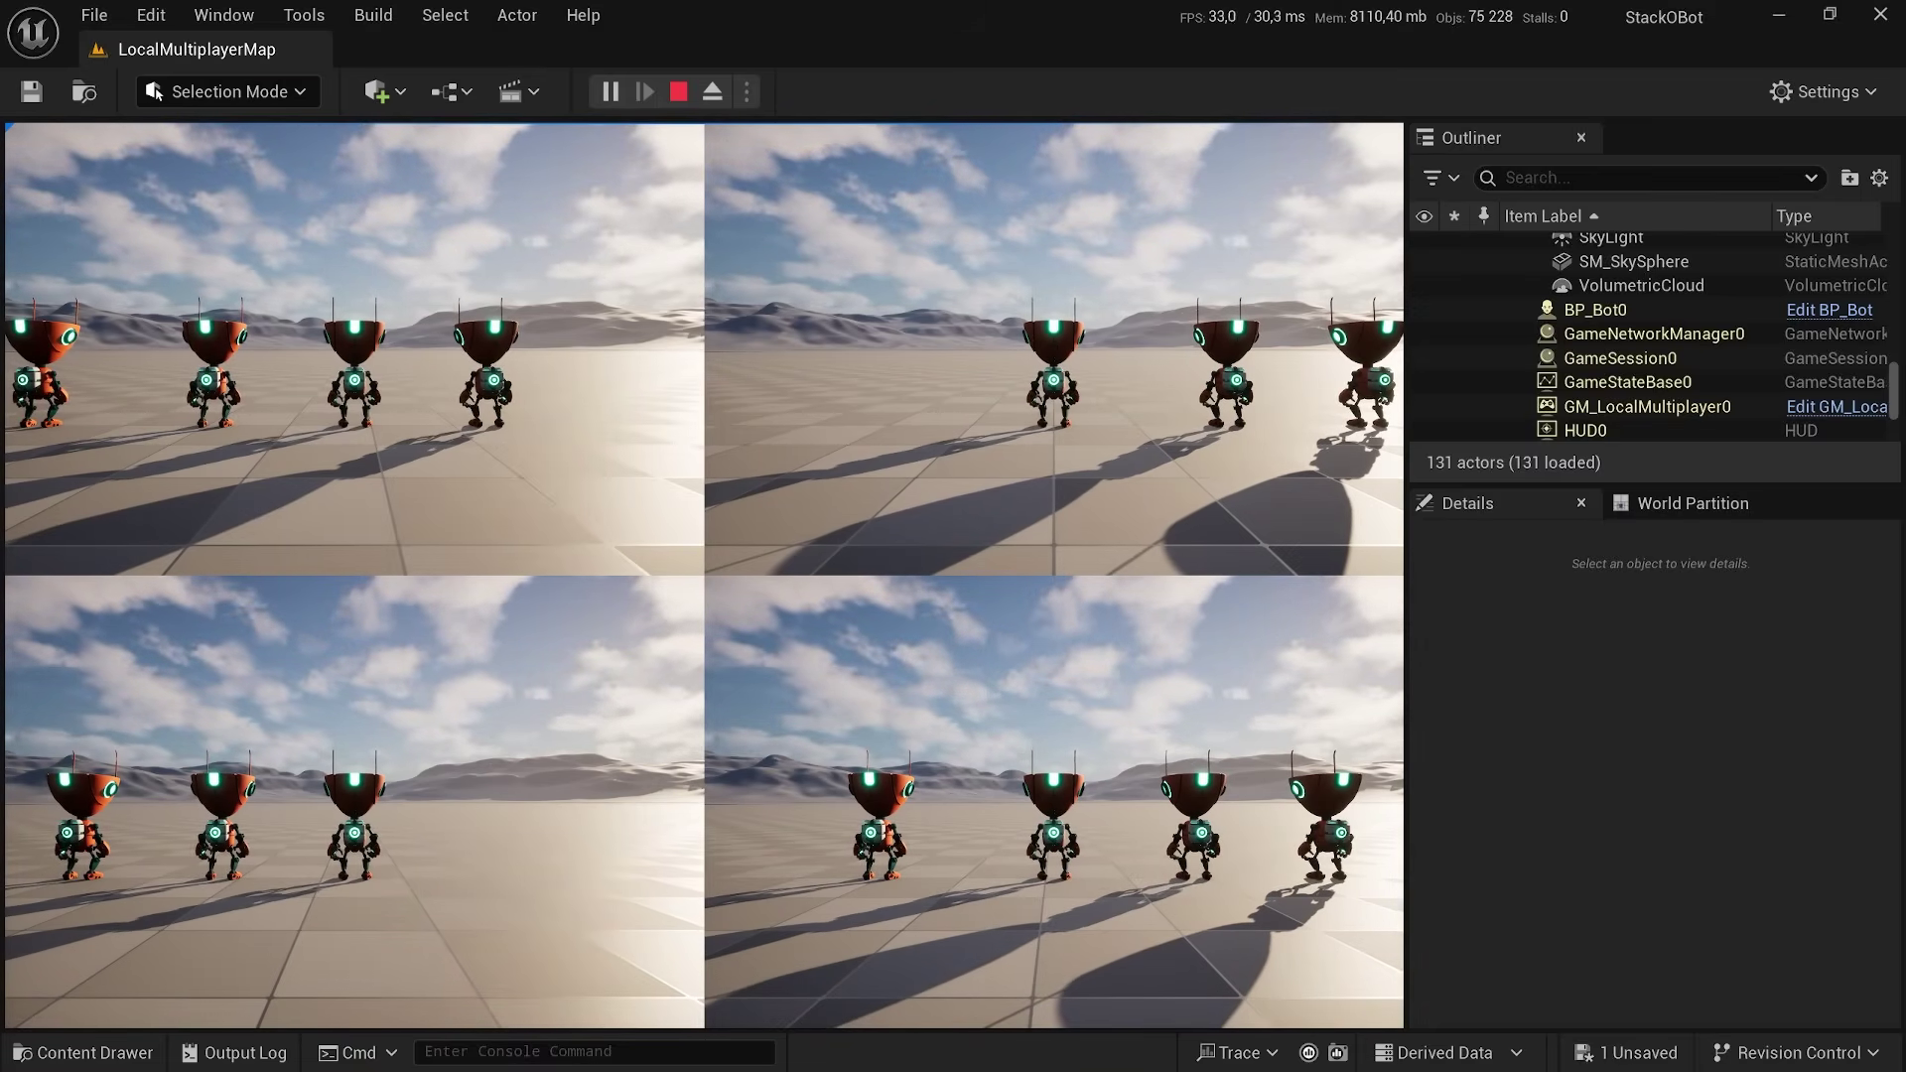
{"action": "left_click", "coordinate": [234, 1051]}
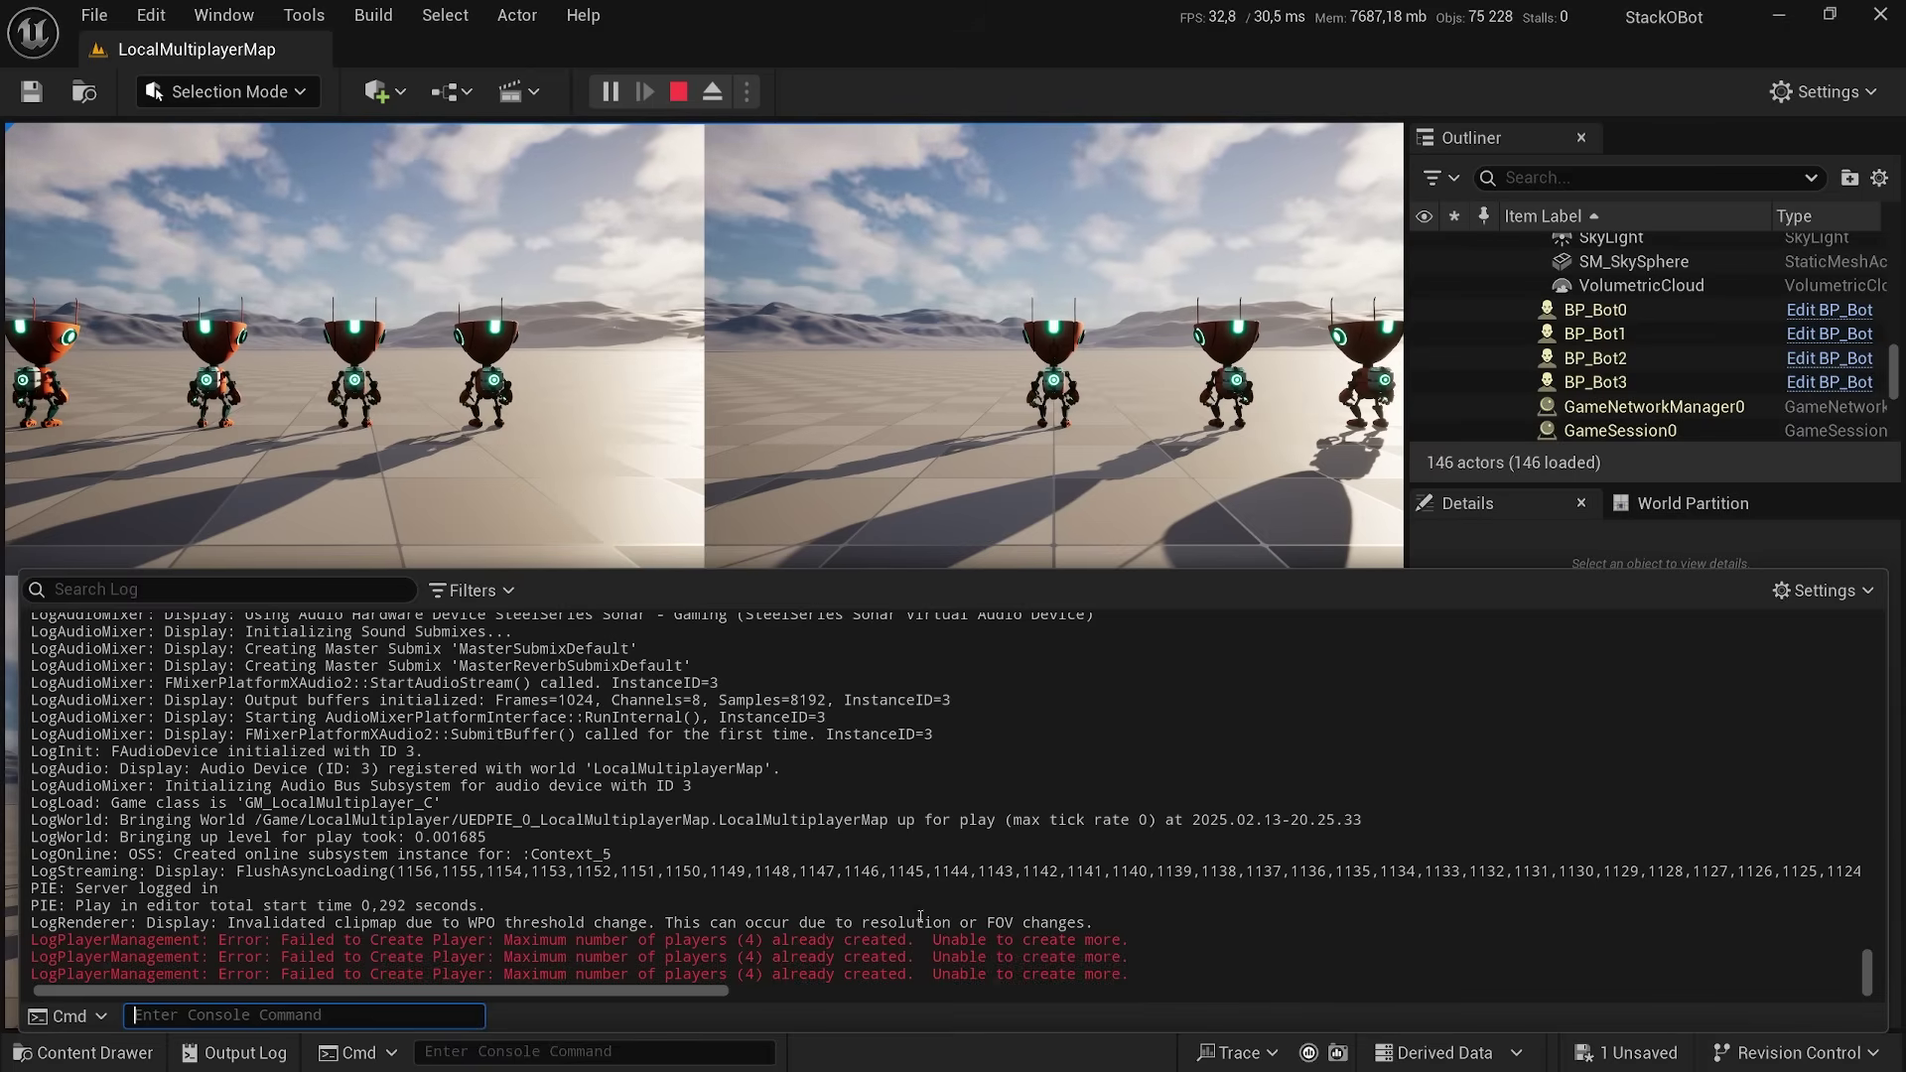
{"action": "left_click", "coordinate": [954, 491]}
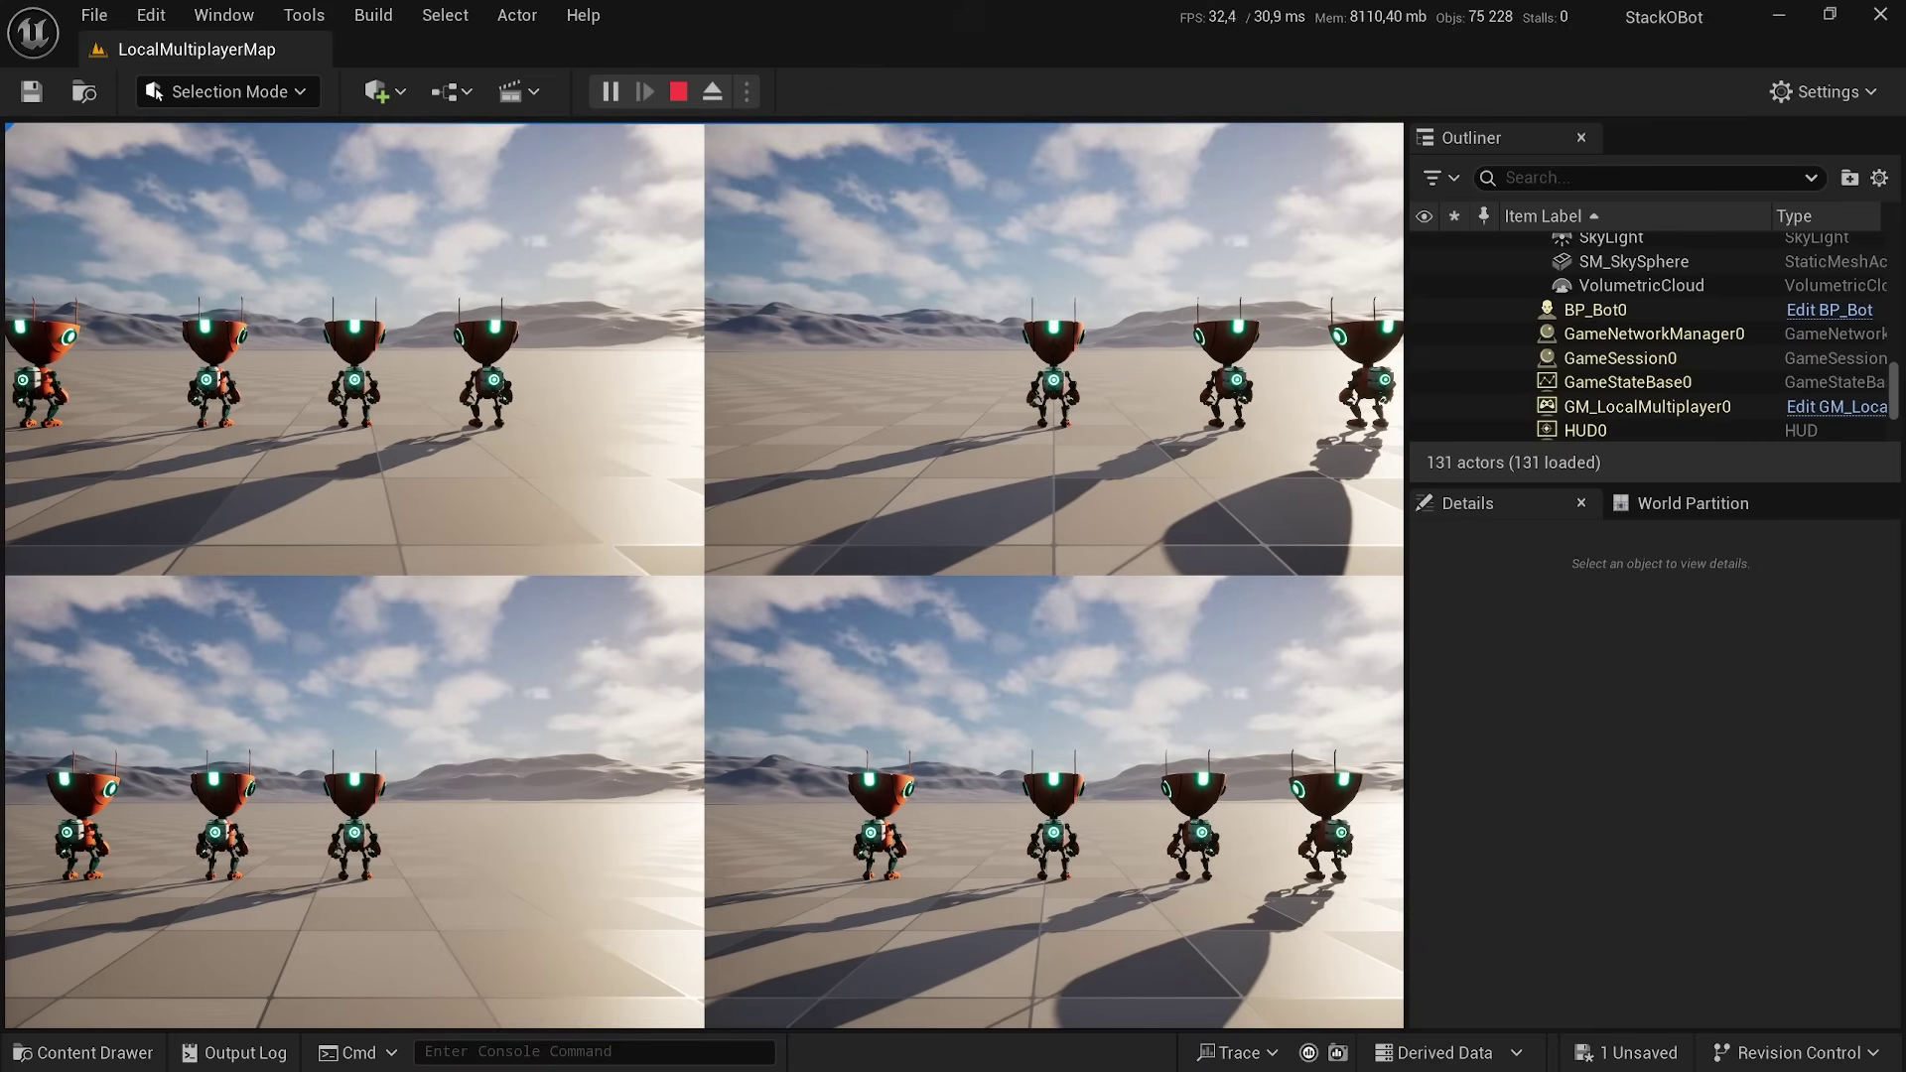
{"action": "key", "text": "Escape"}
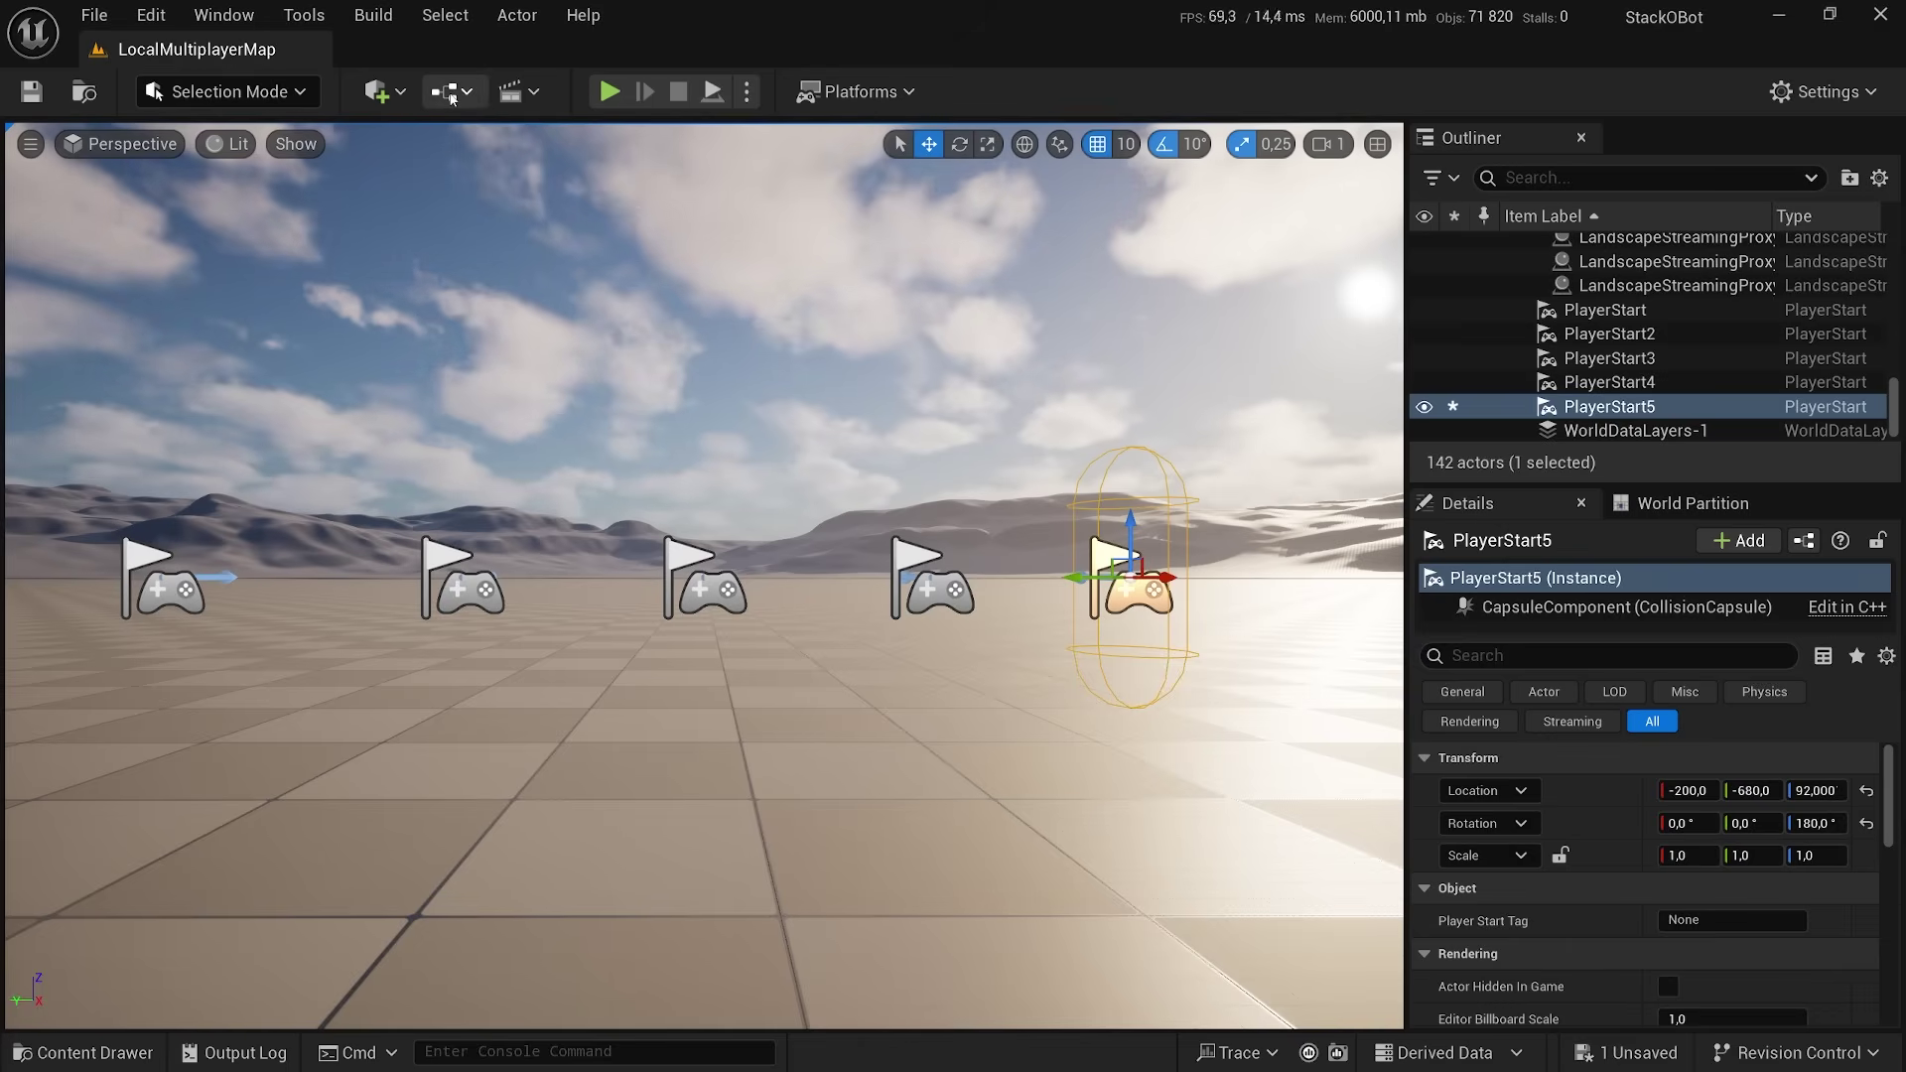
- Open the level blueprint and paste Get Player Controller, Get Controller and pawn reference nodes
{"action": "left_click", "coordinate": [447, 90]}
{"action": "mouse_move", "coordinate": [574, 325]}
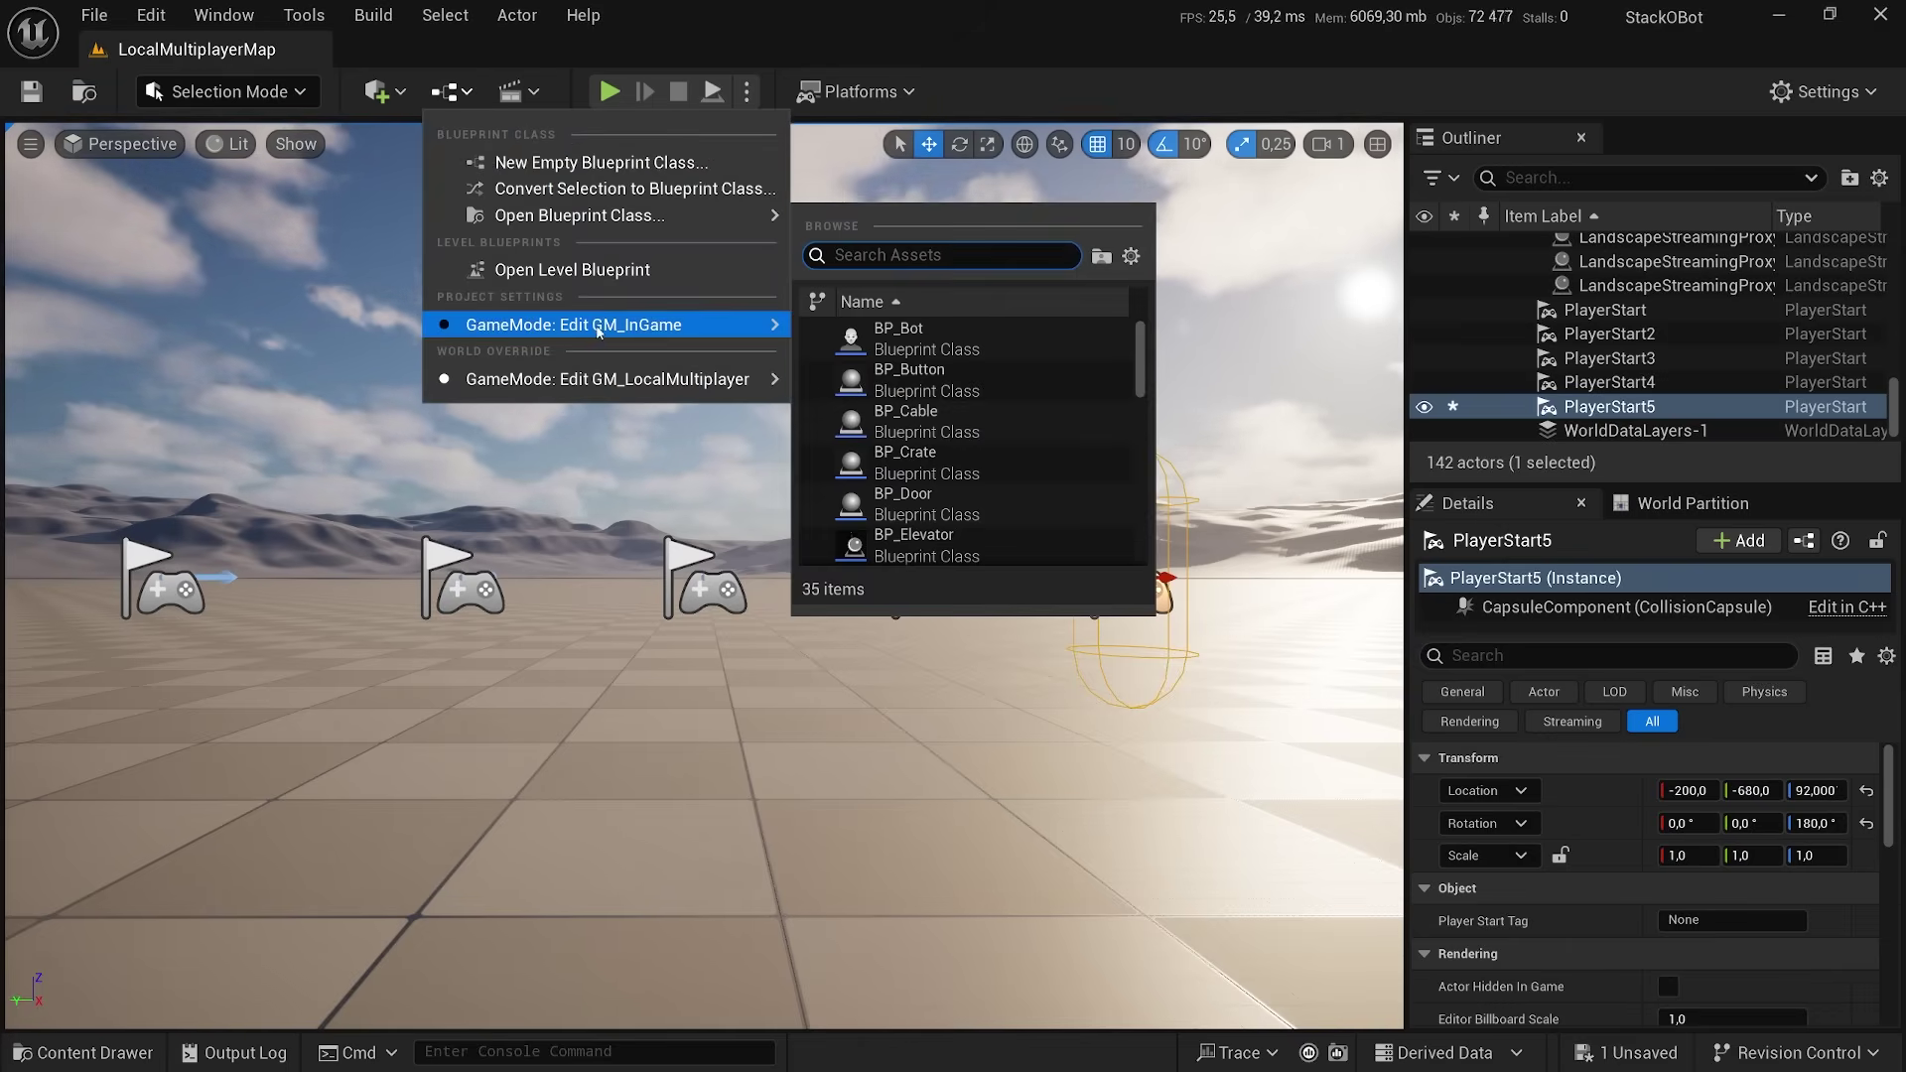
{"action": "left_click", "coordinate": [575, 278]}
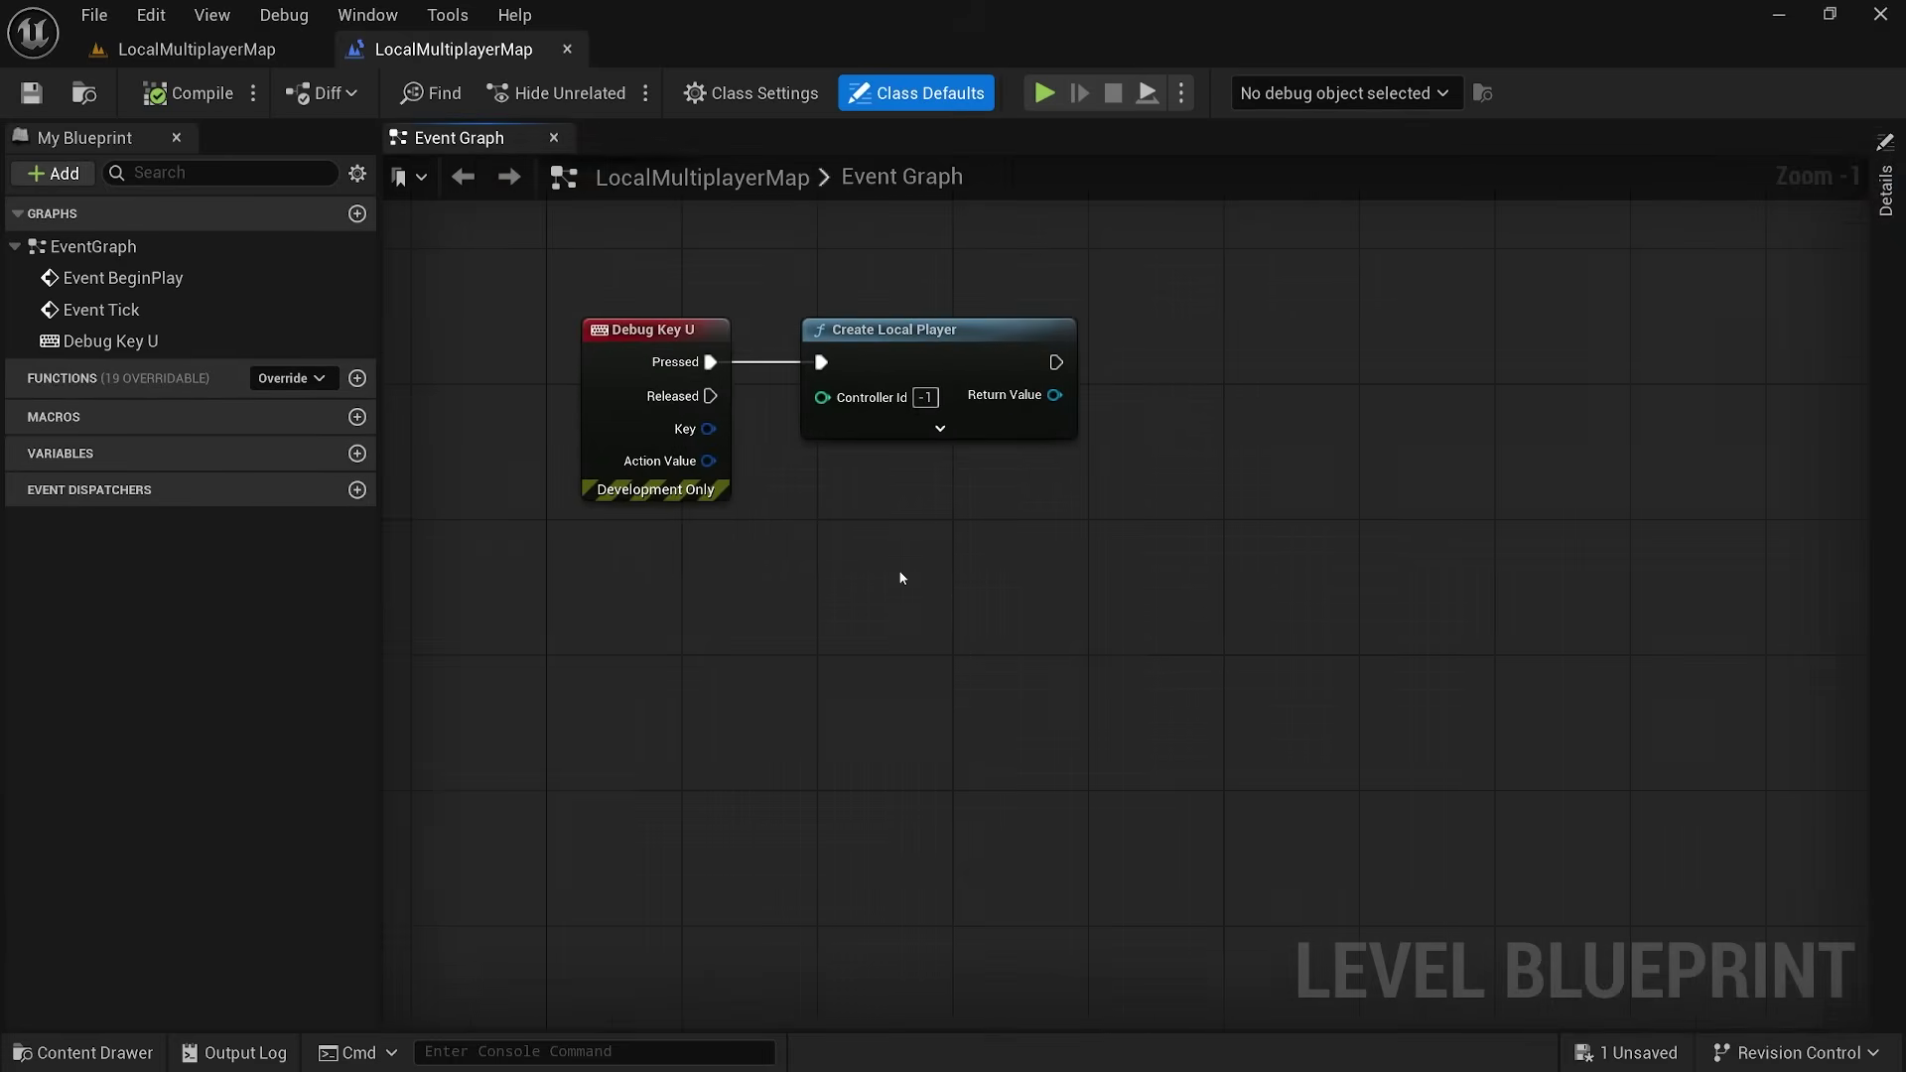
{"action": "scroll", "coordinate": [896, 561], "scroll_direction": "up", "scroll_amount": 1}
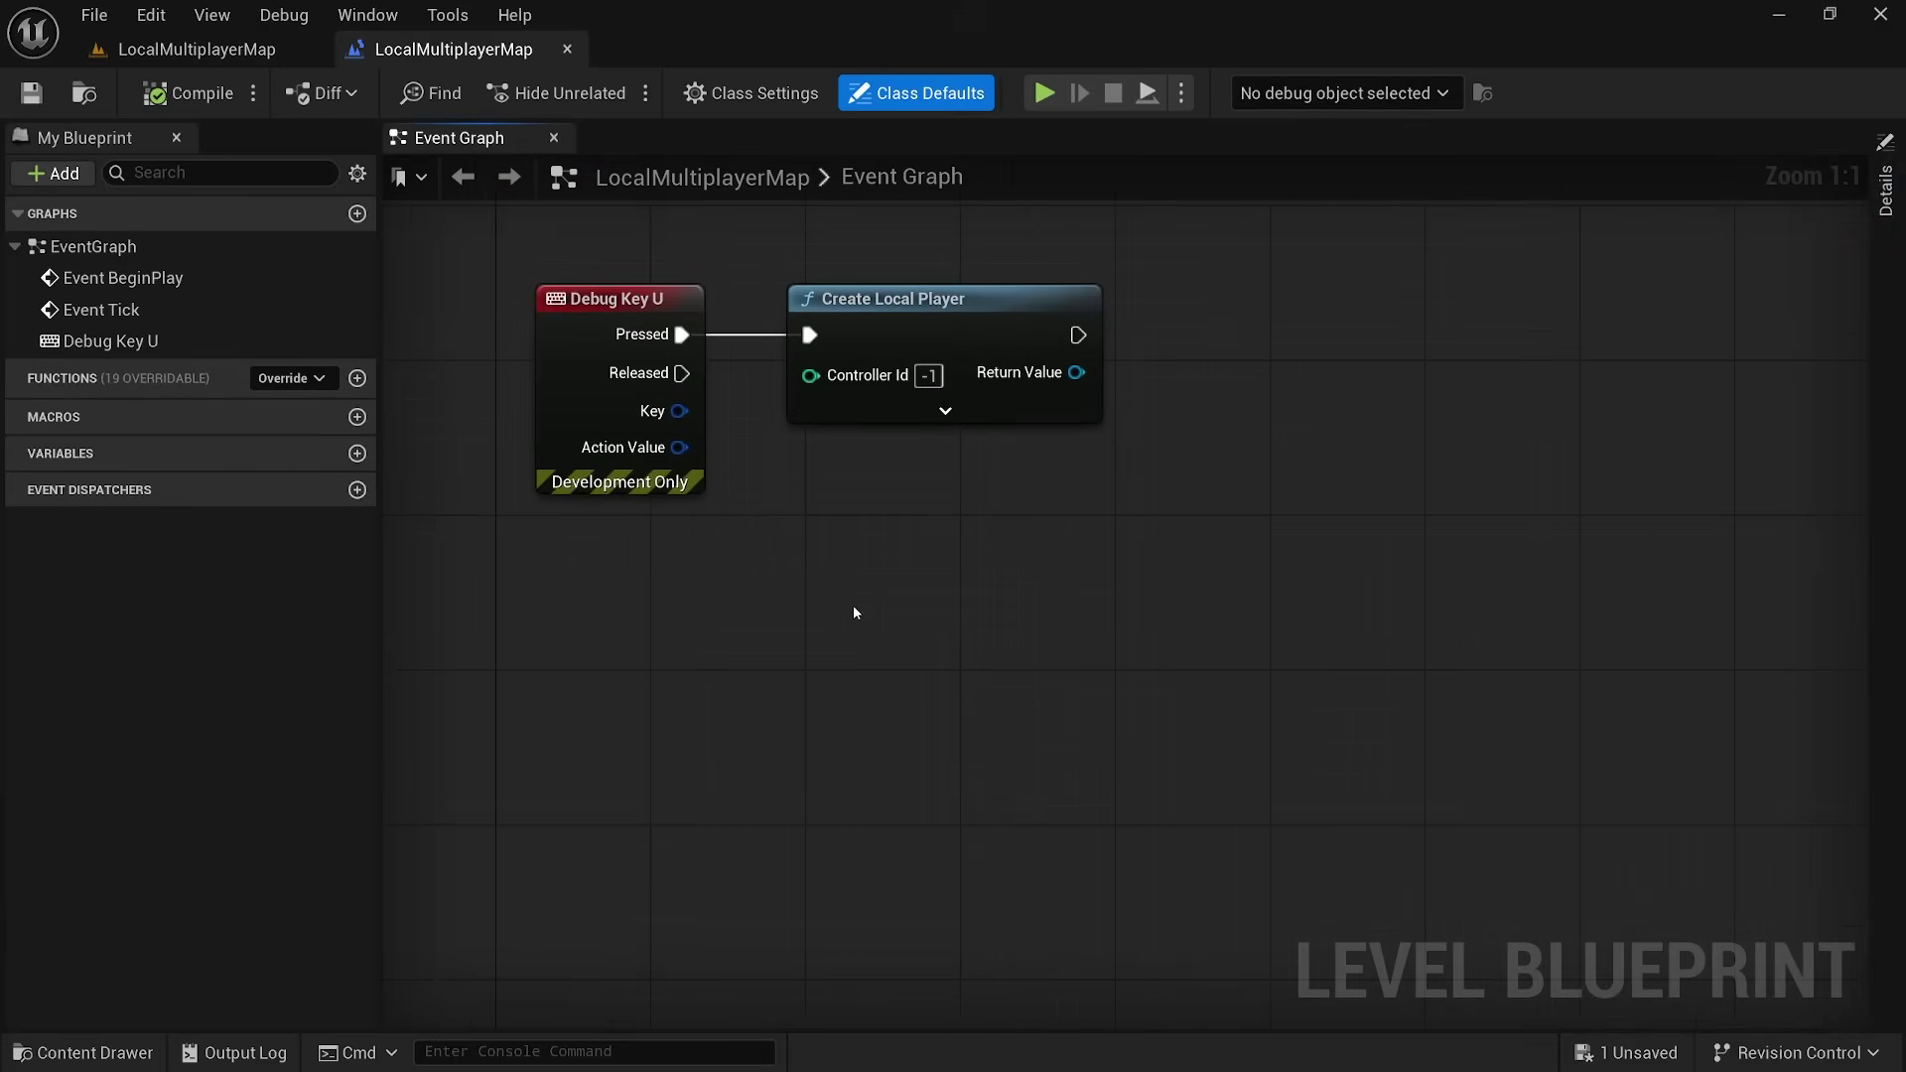
{"action": "key", "text": "ctrl+v"}
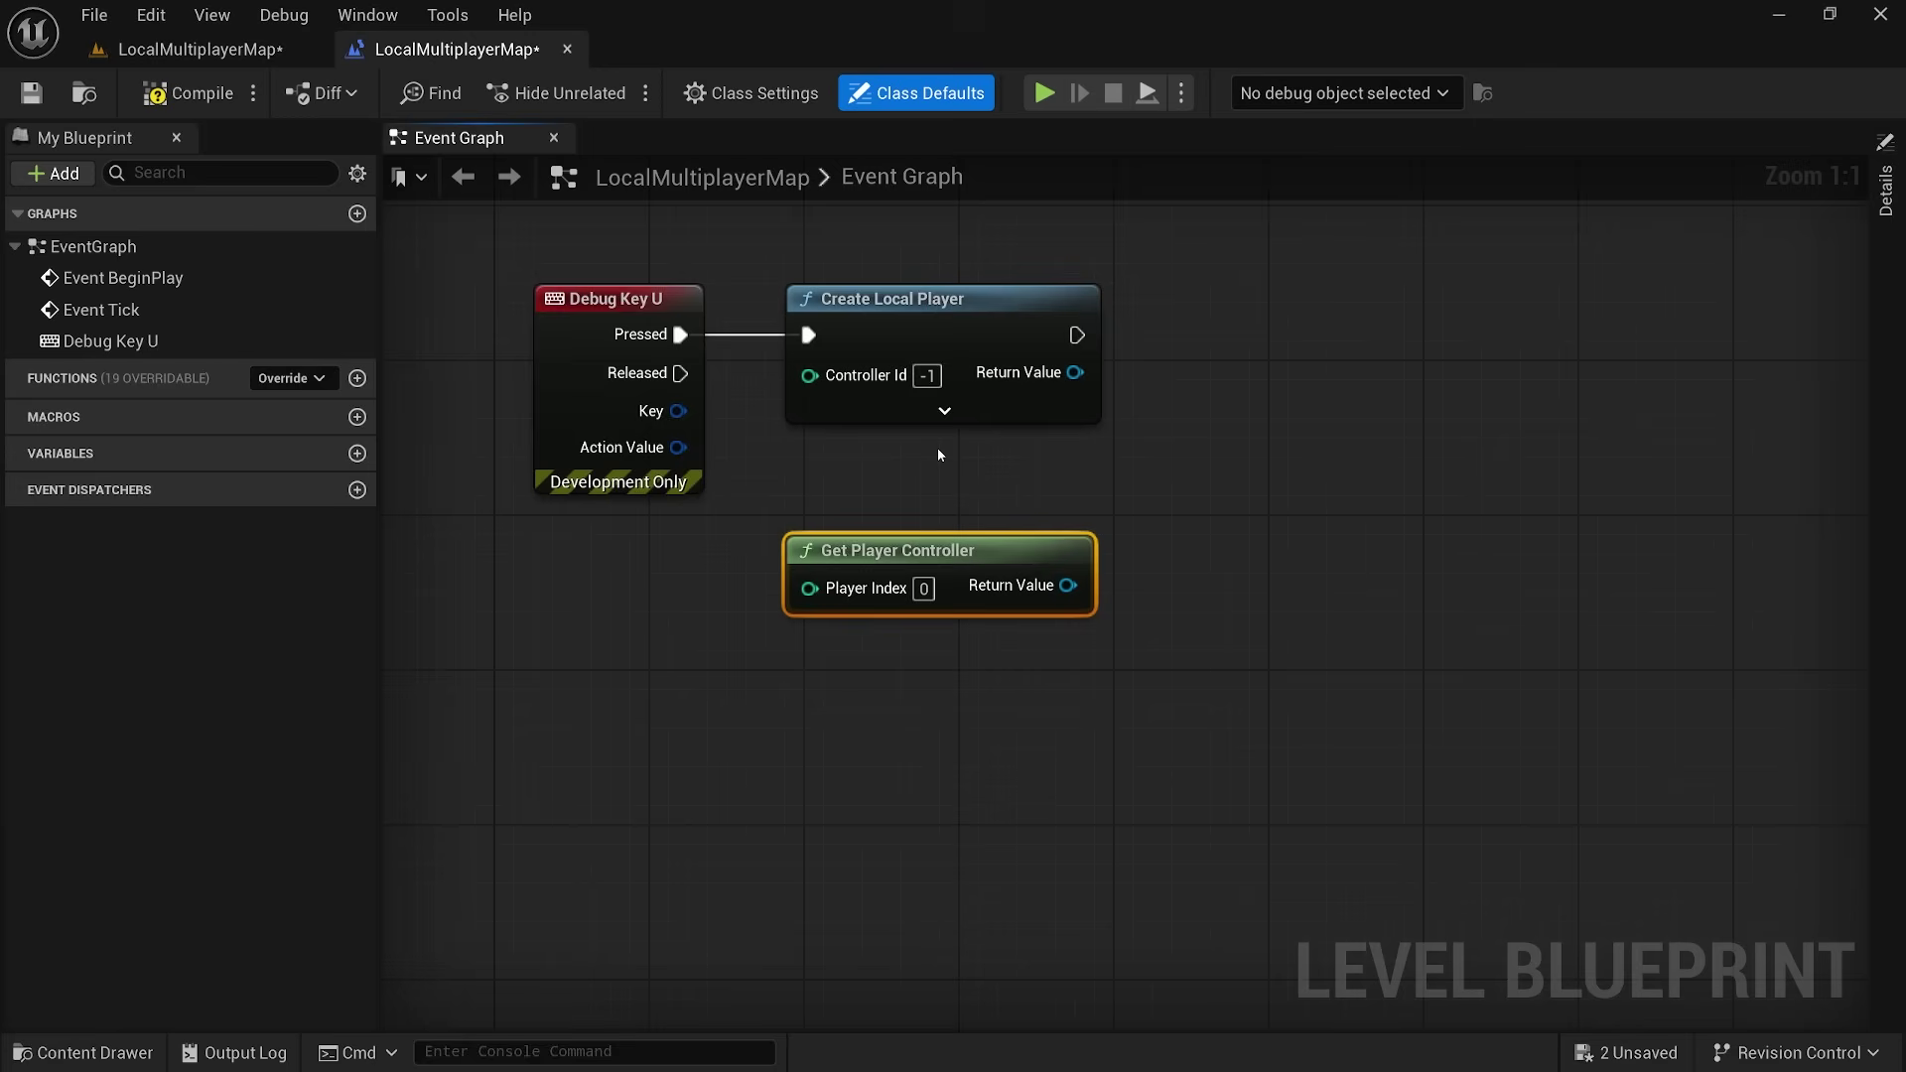
{"action": "left_click_drag", "start_coordinate": [754, 517], "coordinate": [1136, 655]}
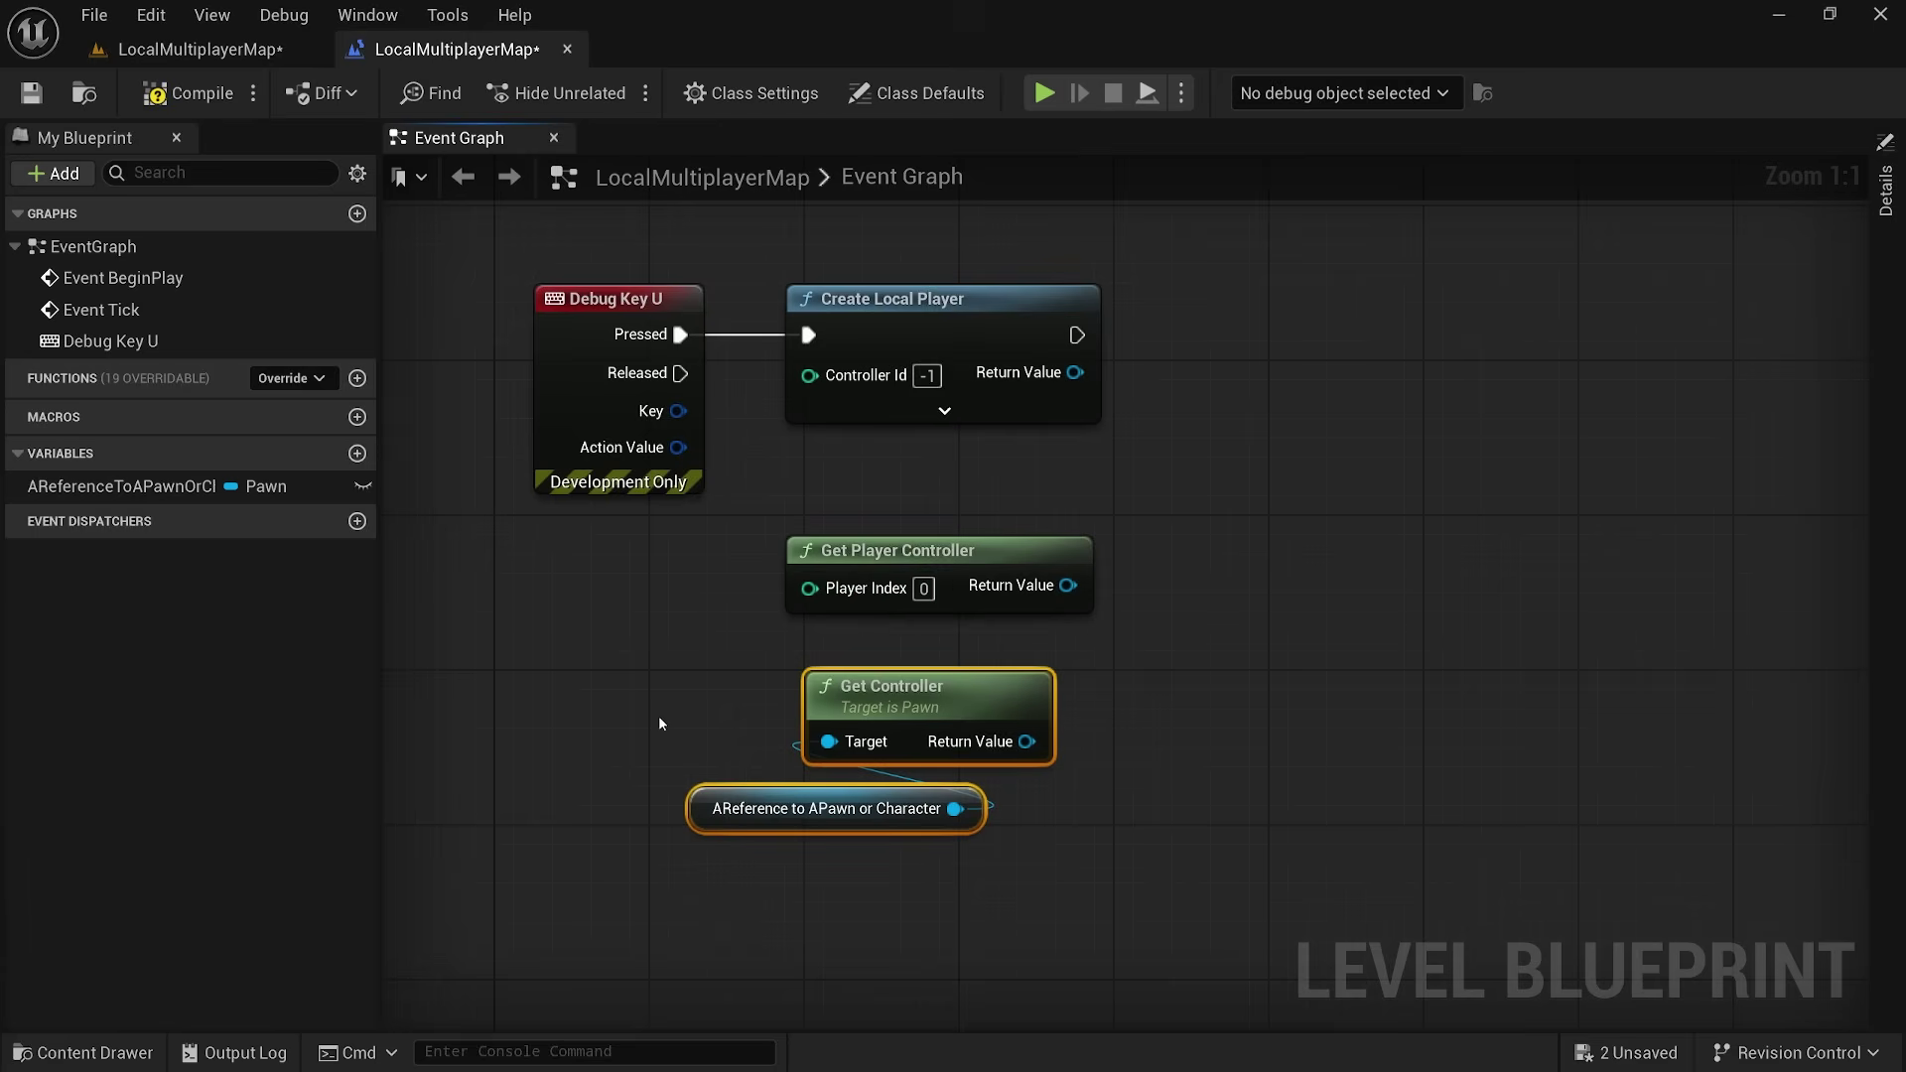
{"action": "left_click_drag", "start_coordinate": [663, 720], "coordinate": [716, 849]}
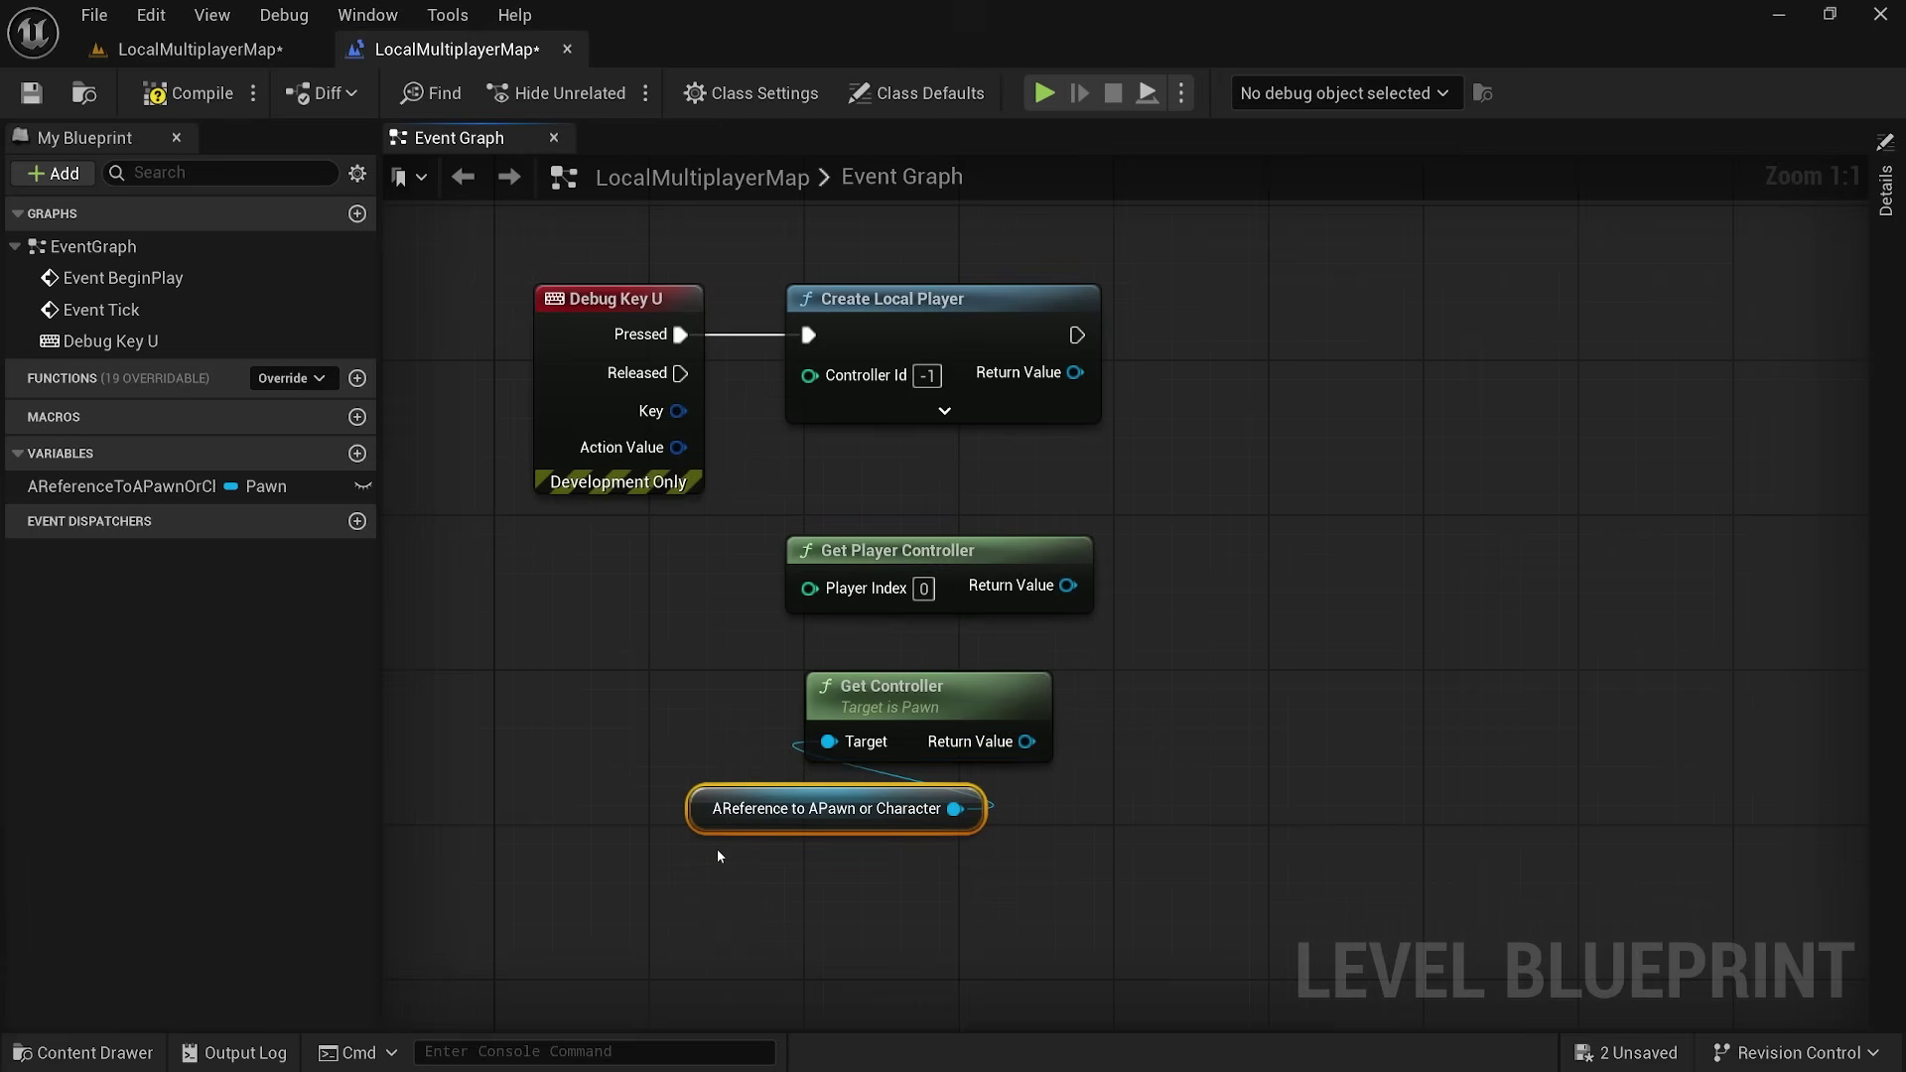
{"action": "left_click_drag", "start_coordinate": [726, 668], "coordinate": [1010, 723]}
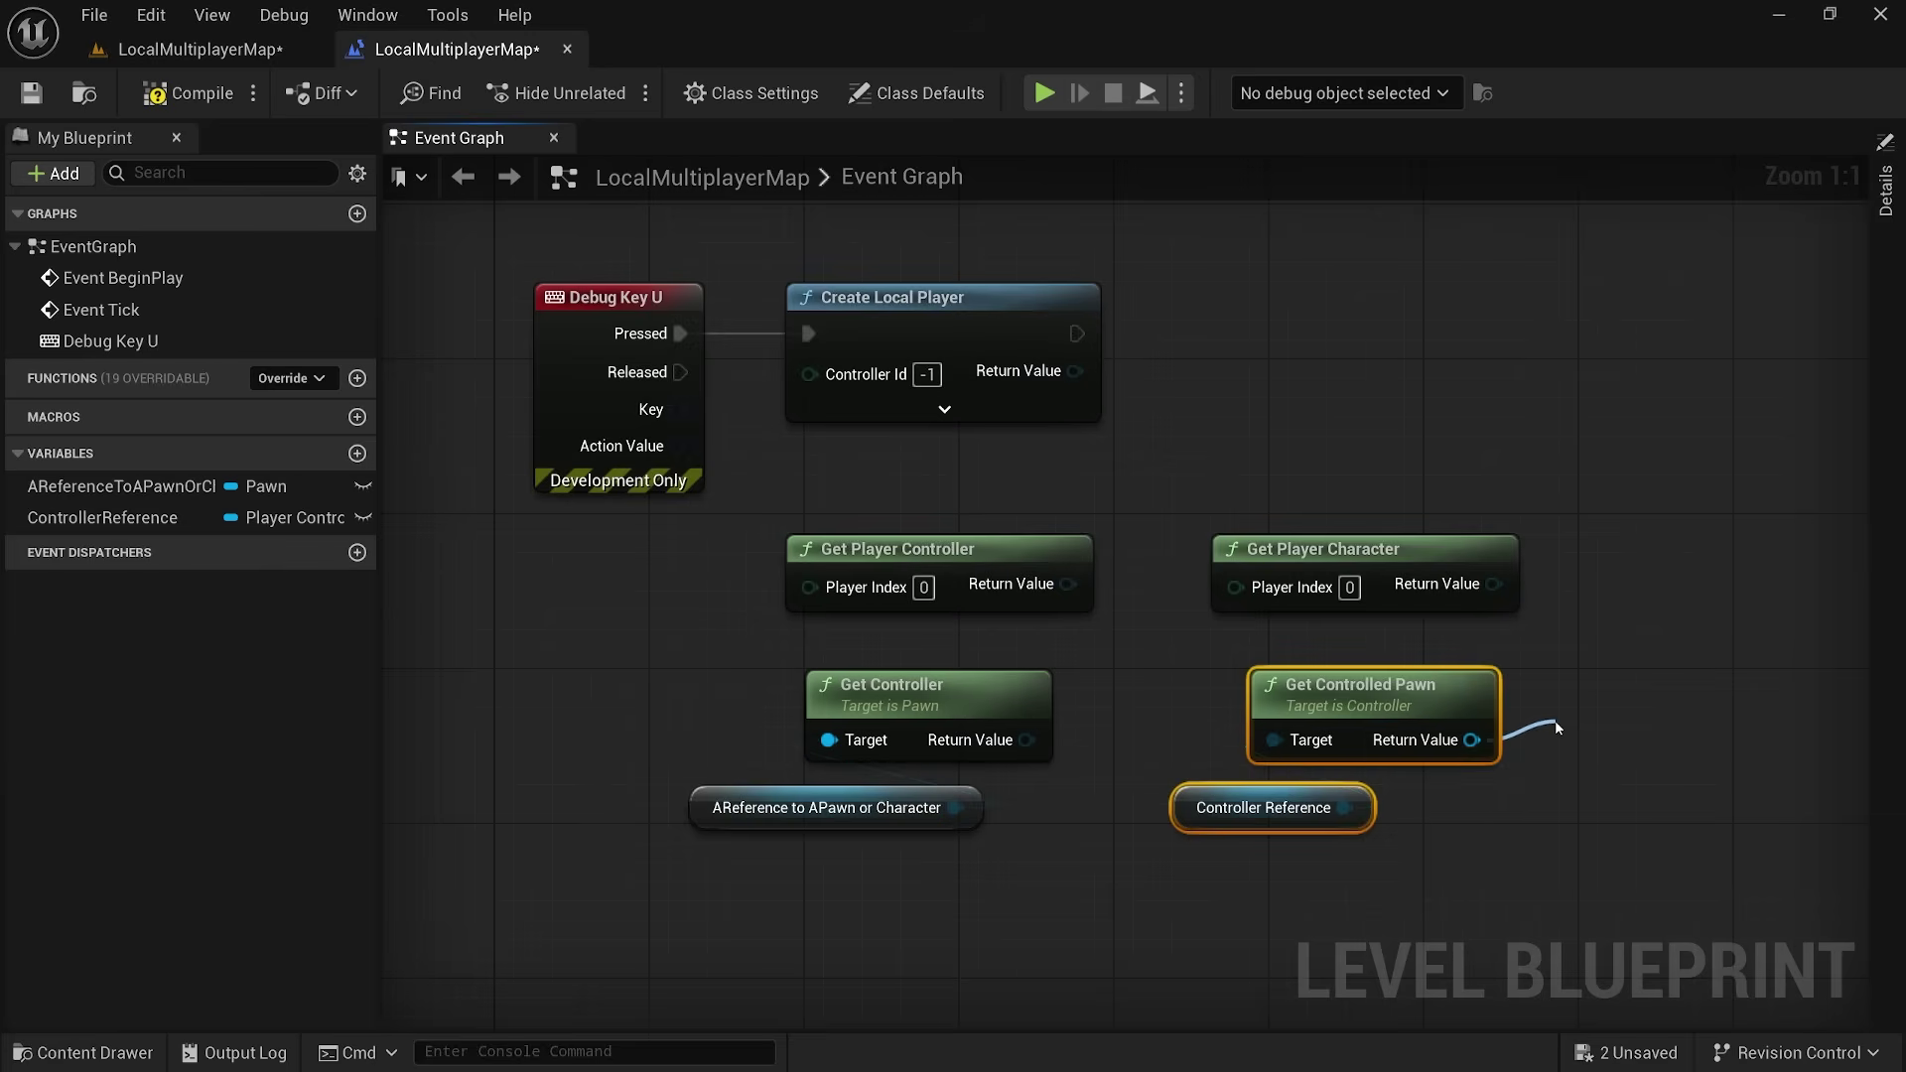
- Add Cast To Character from Get Controlled Pawn and a Get Num Local Player Controllers node, then return to the level
{"action": "left_click_drag", "start_coordinate": [1472, 740], "coordinate": [1557, 727]}
{"action": "type", "text": "cast to"}
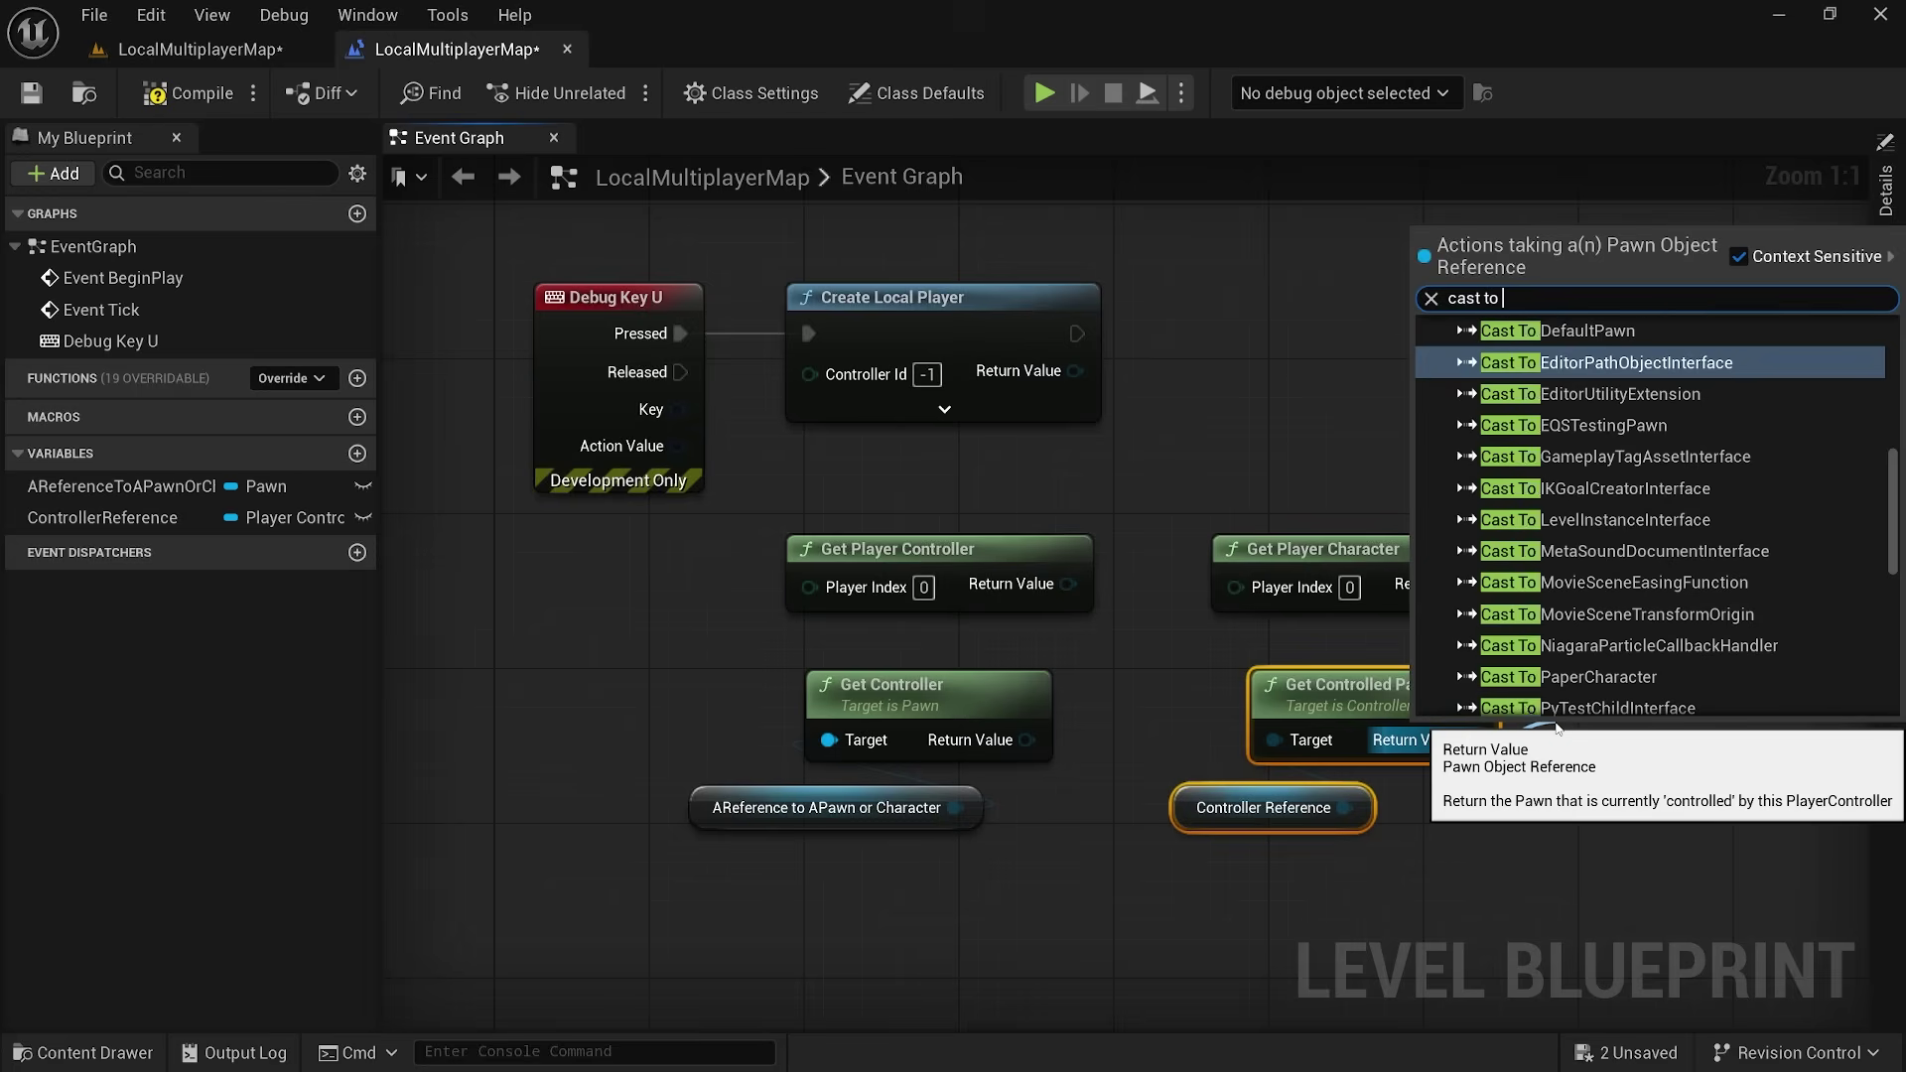
{"action": "type", "text": " cha"}
{"action": "key", "text": "Return"}
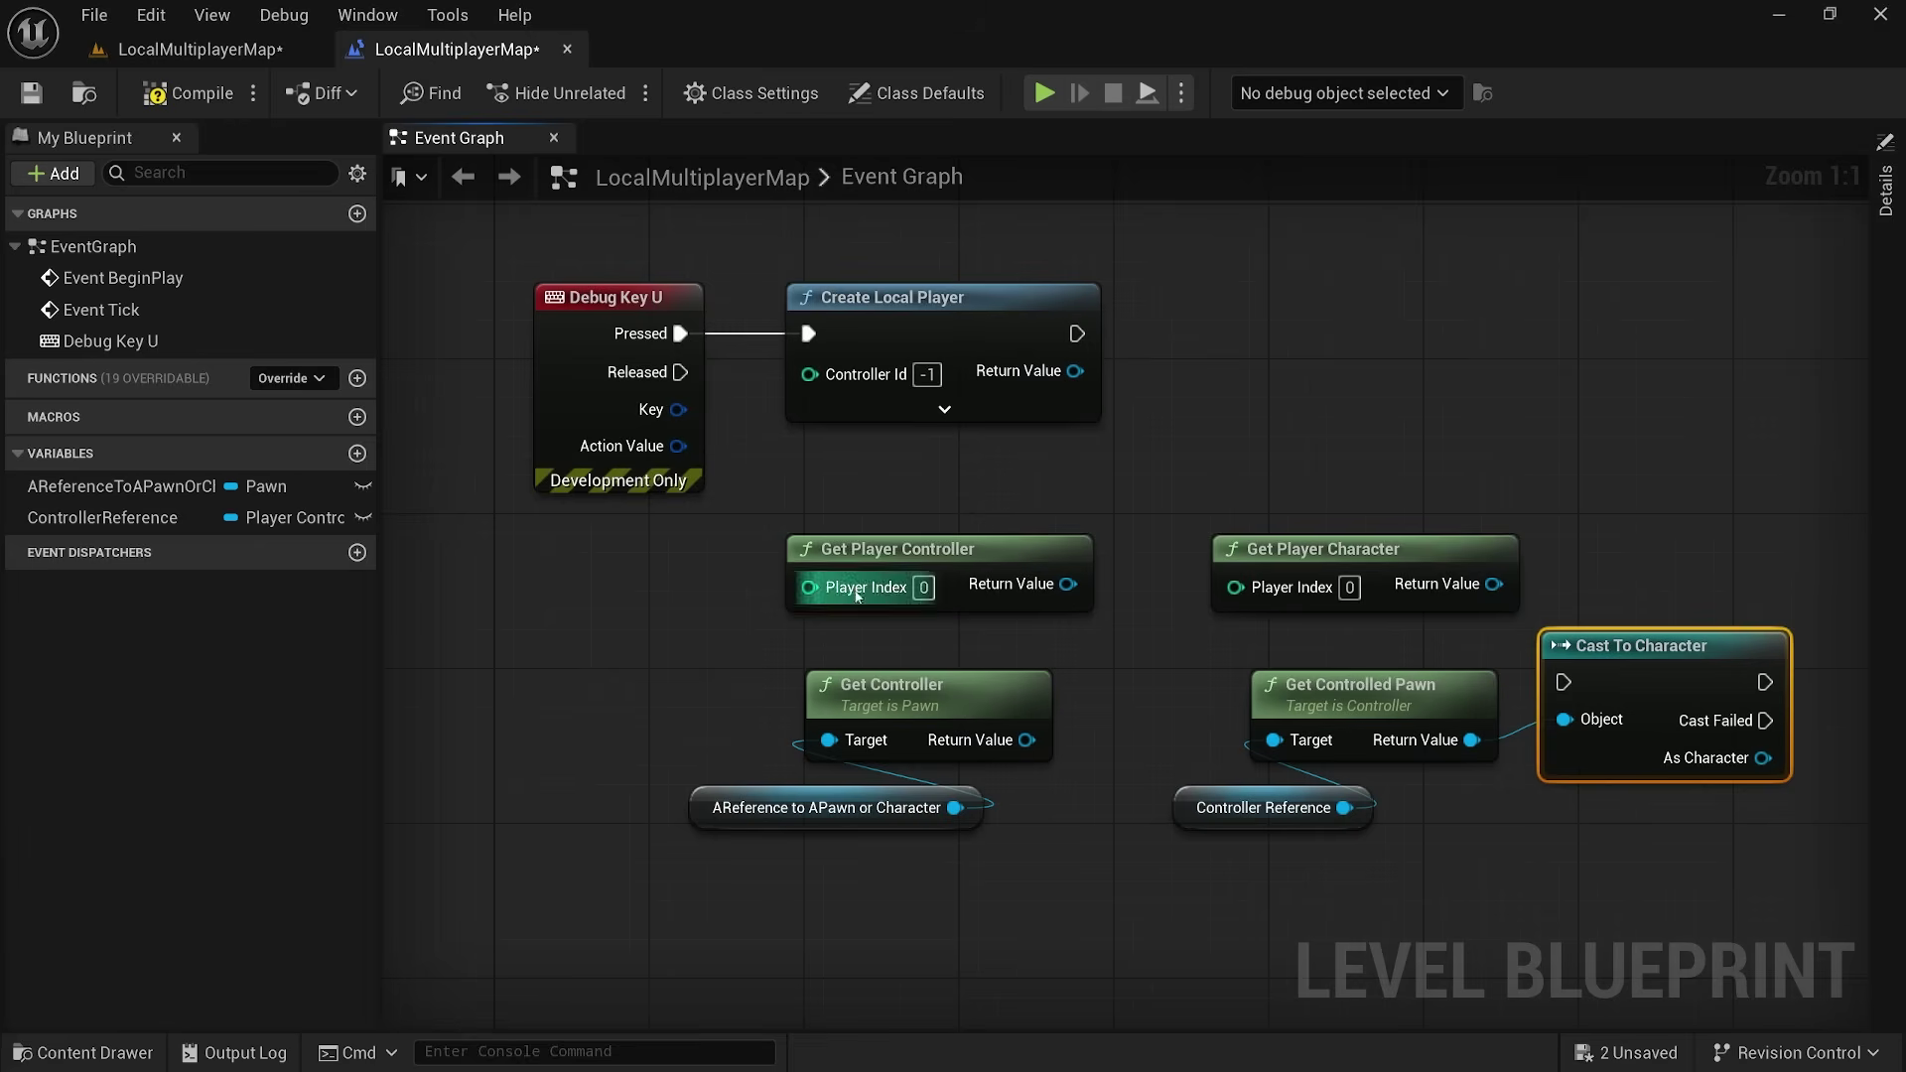
{"action": "left_click_drag", "start_coordinate": [723, 511], "coordinate": [1376, 615]}
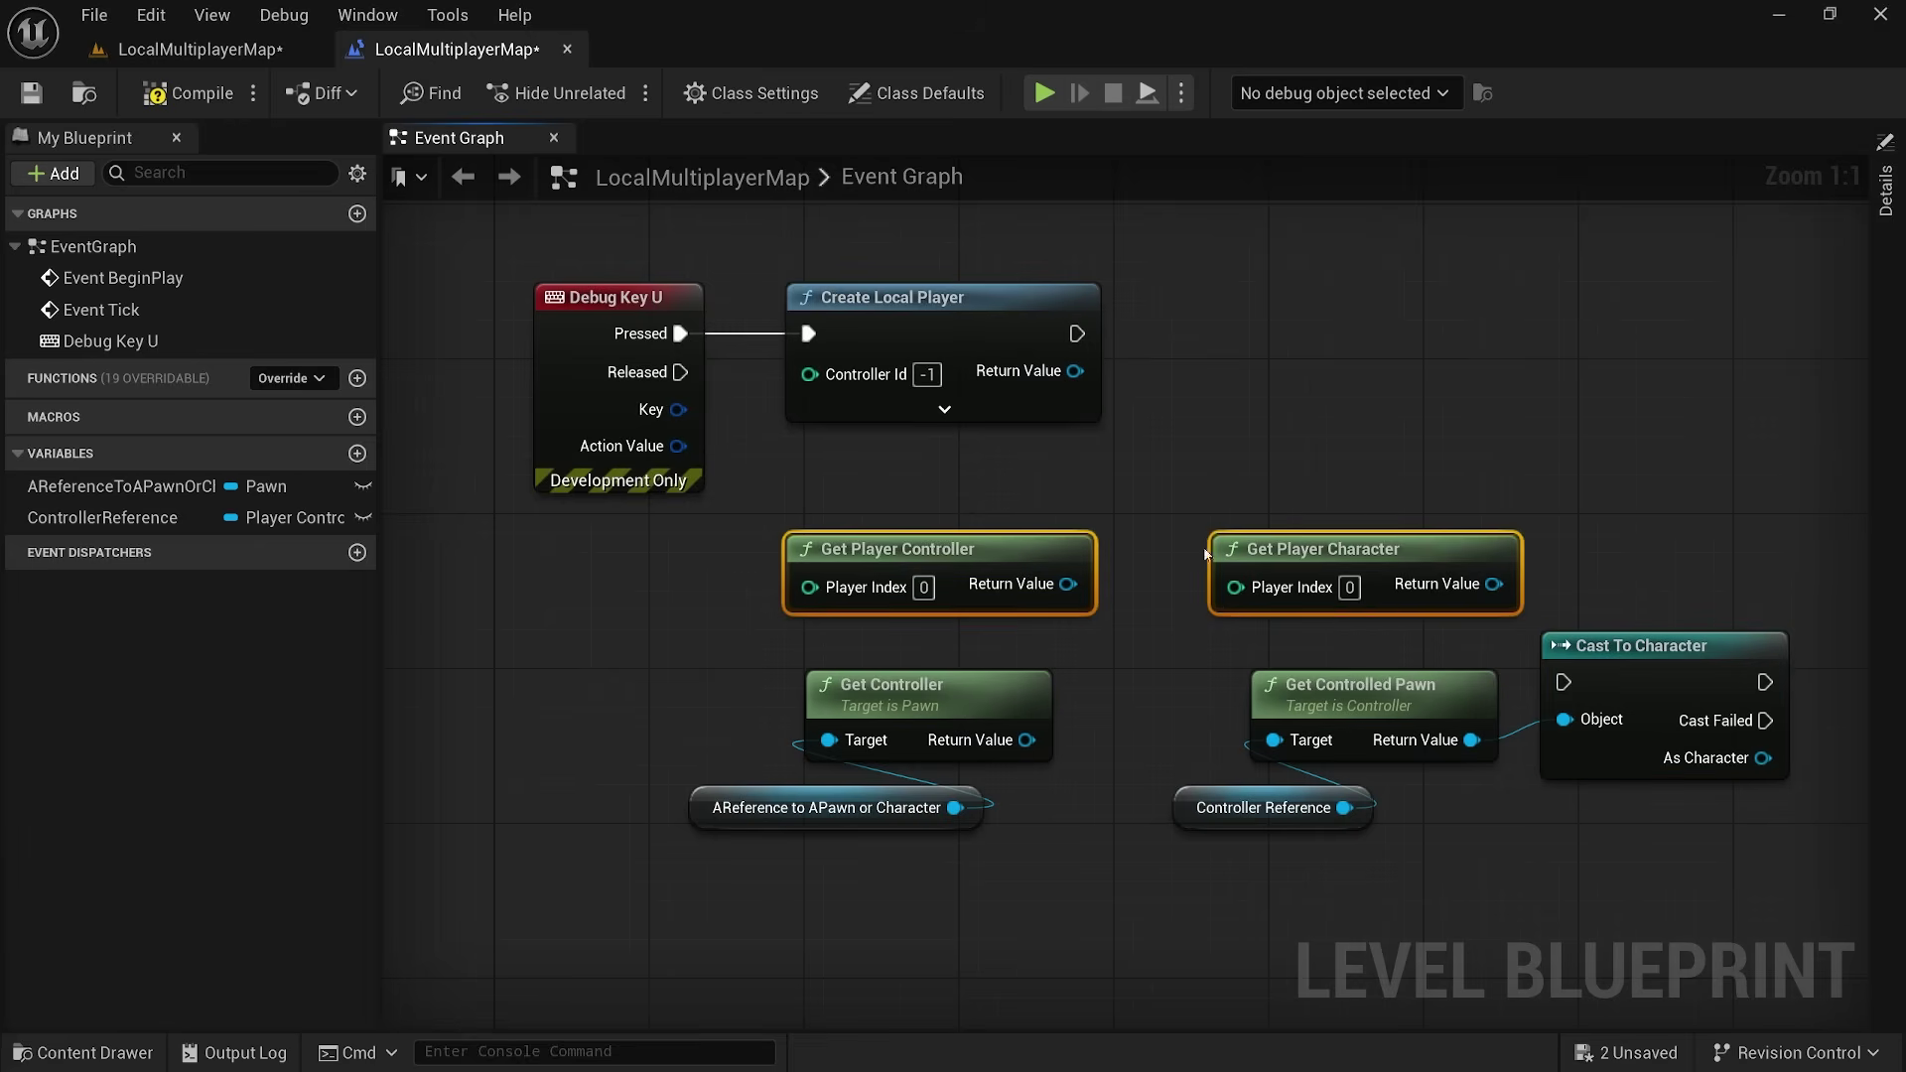
{"action": "left_click_drag", "start_coordinate": [616, 805], "coordinate": [1299, 888]}
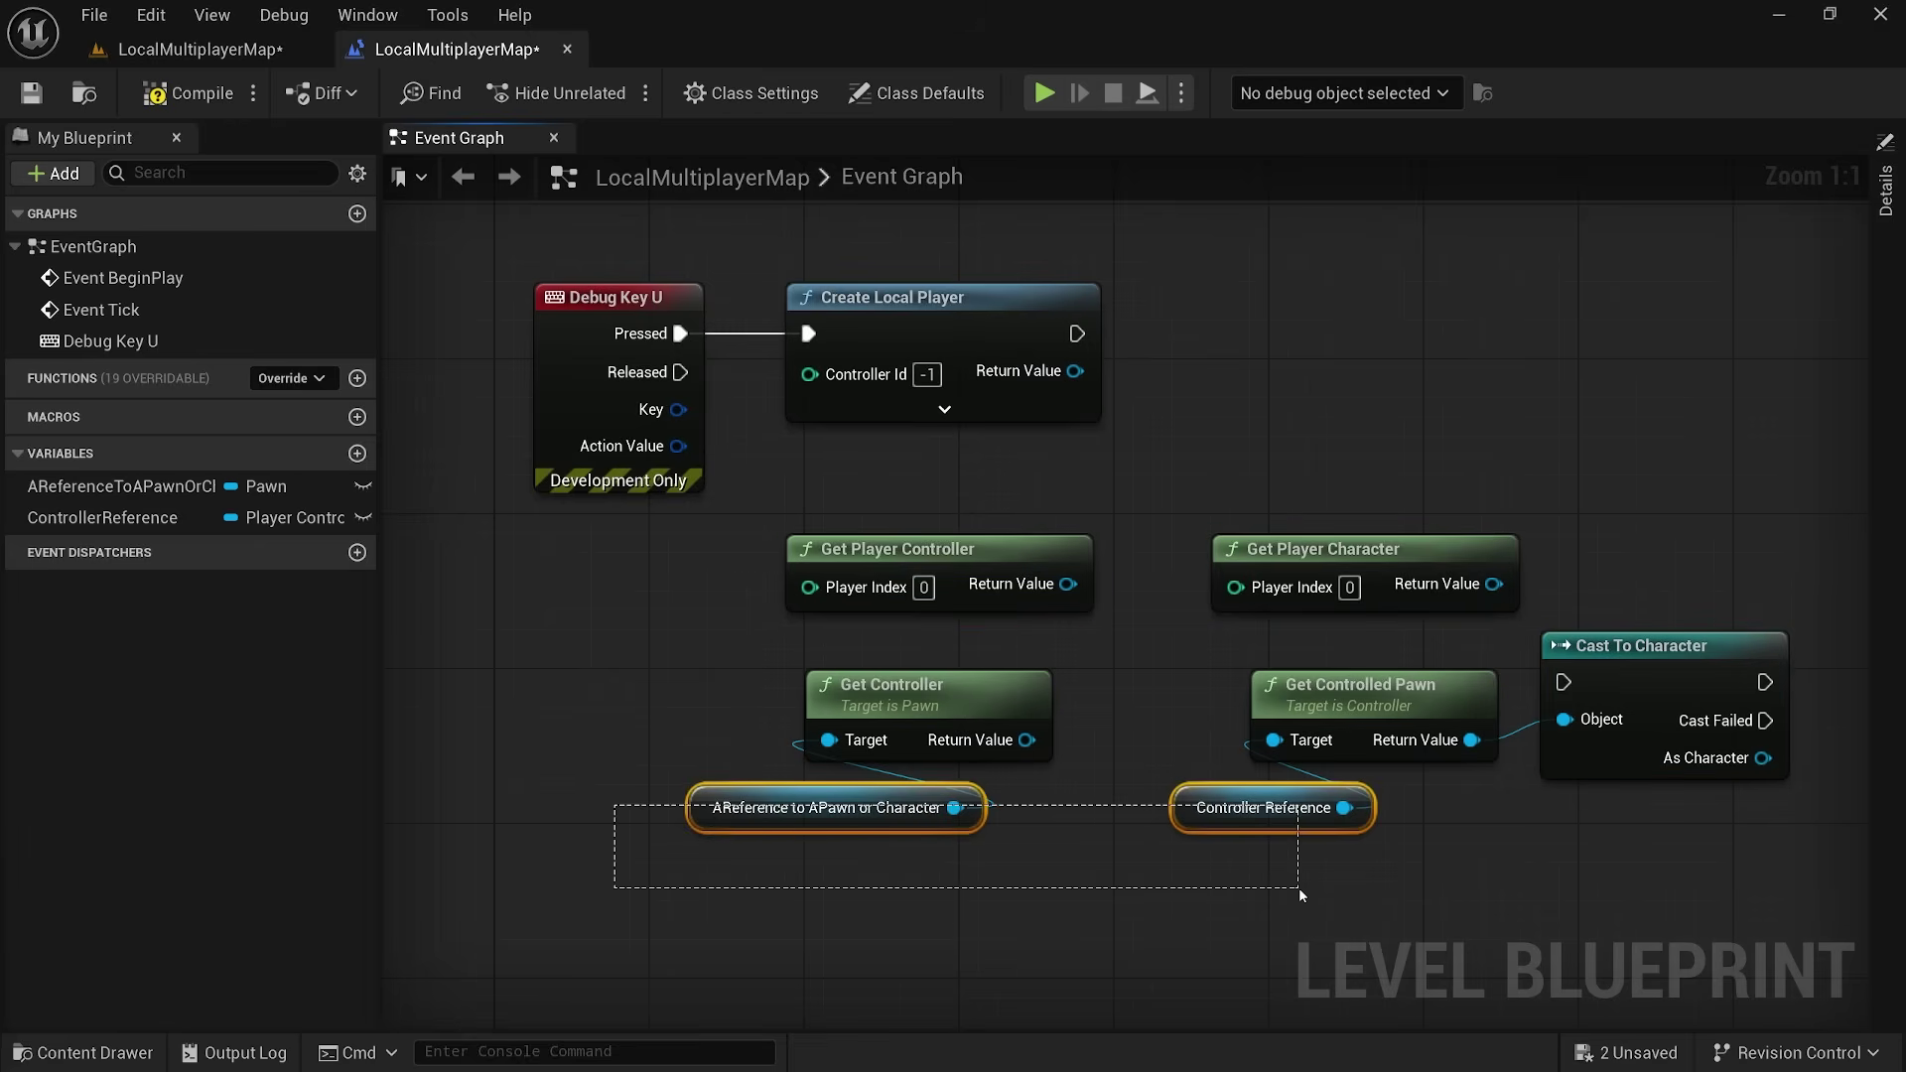
{"action": "left_click_drag", "start_coordinate": [555, 795], "coordinate": [1328, 853]}
{"action": "left_click", "coordinate": [1327, 844]}
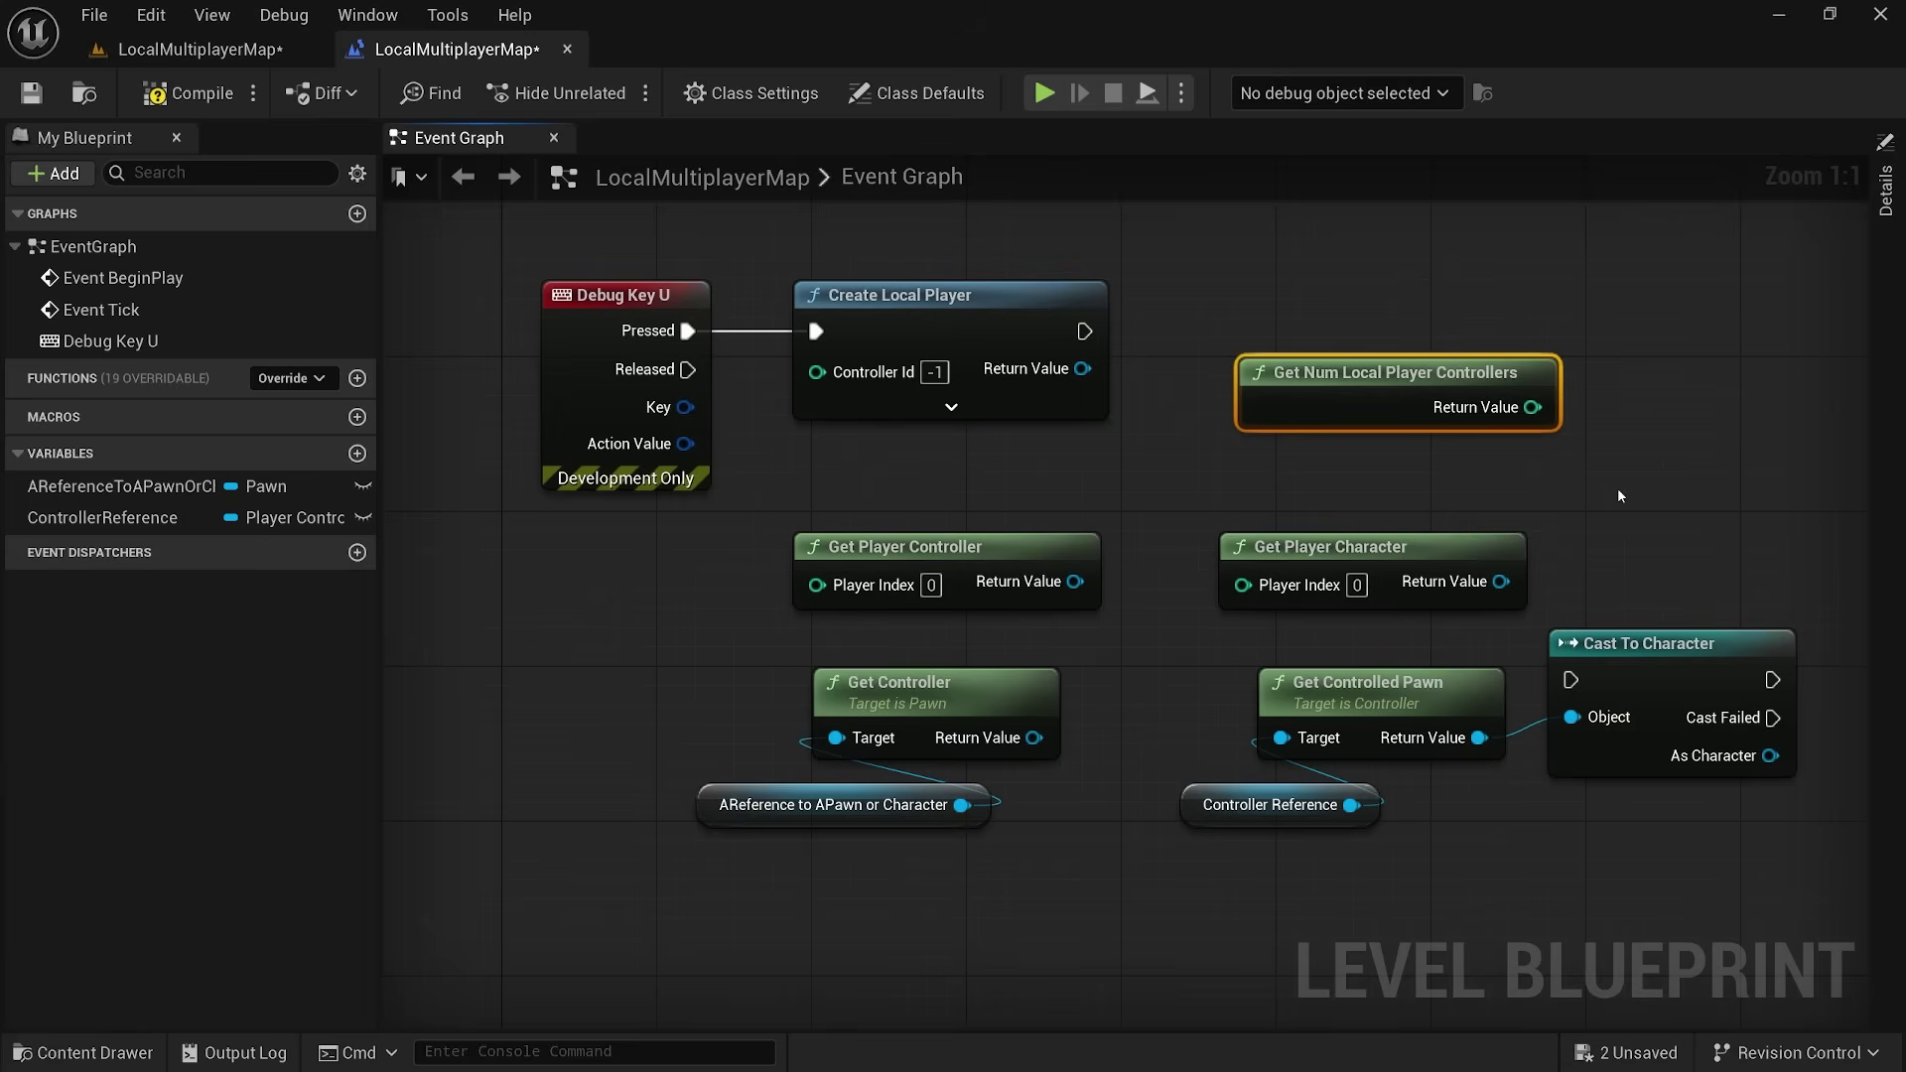
{"action": "left_click", "coordinate": [1619, 495]}
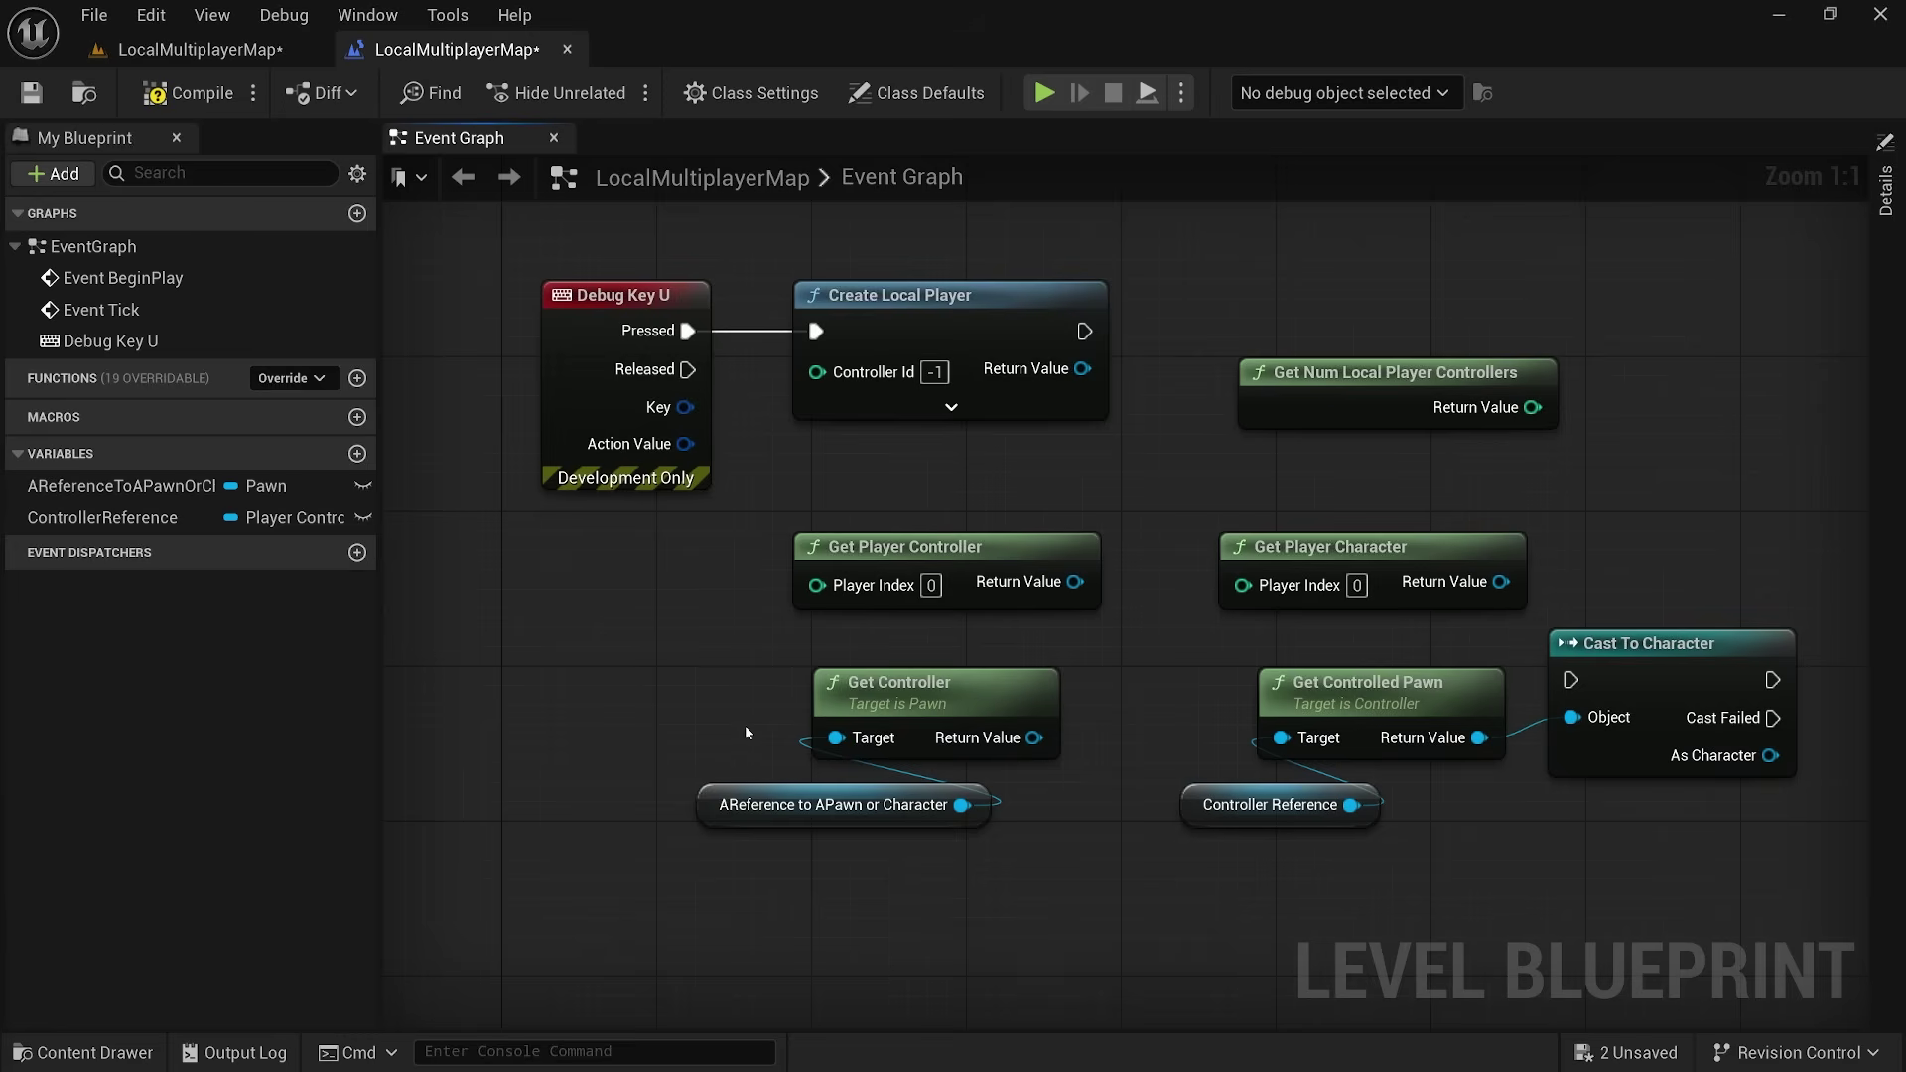
{"action": "left_click", "coordinate": [201, 49]}
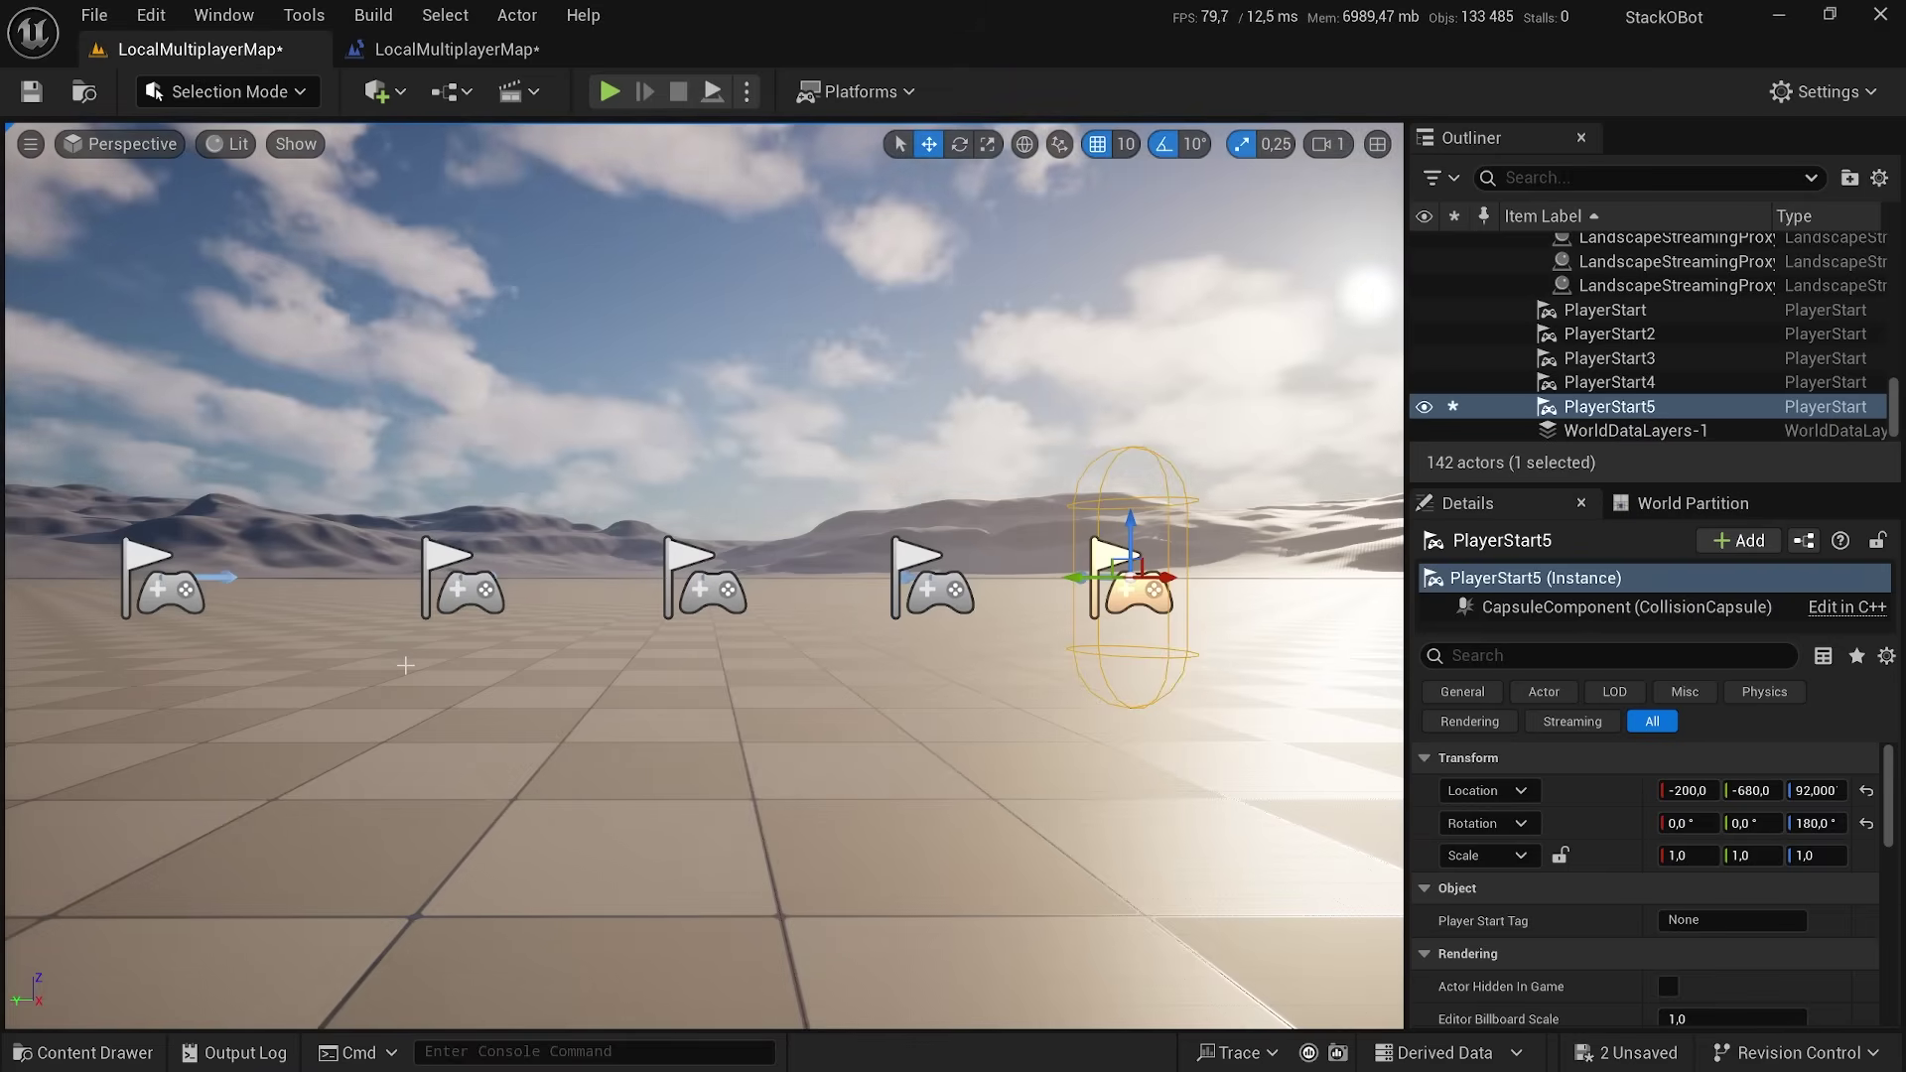
- Set GM_LocalMultiplayer's Player Controller Class to PC_InGame and compile it
{"action": "left_click", "coordinate": [452, 90]}
{"action": "mouse_move", "coordinate": [607, 378]}
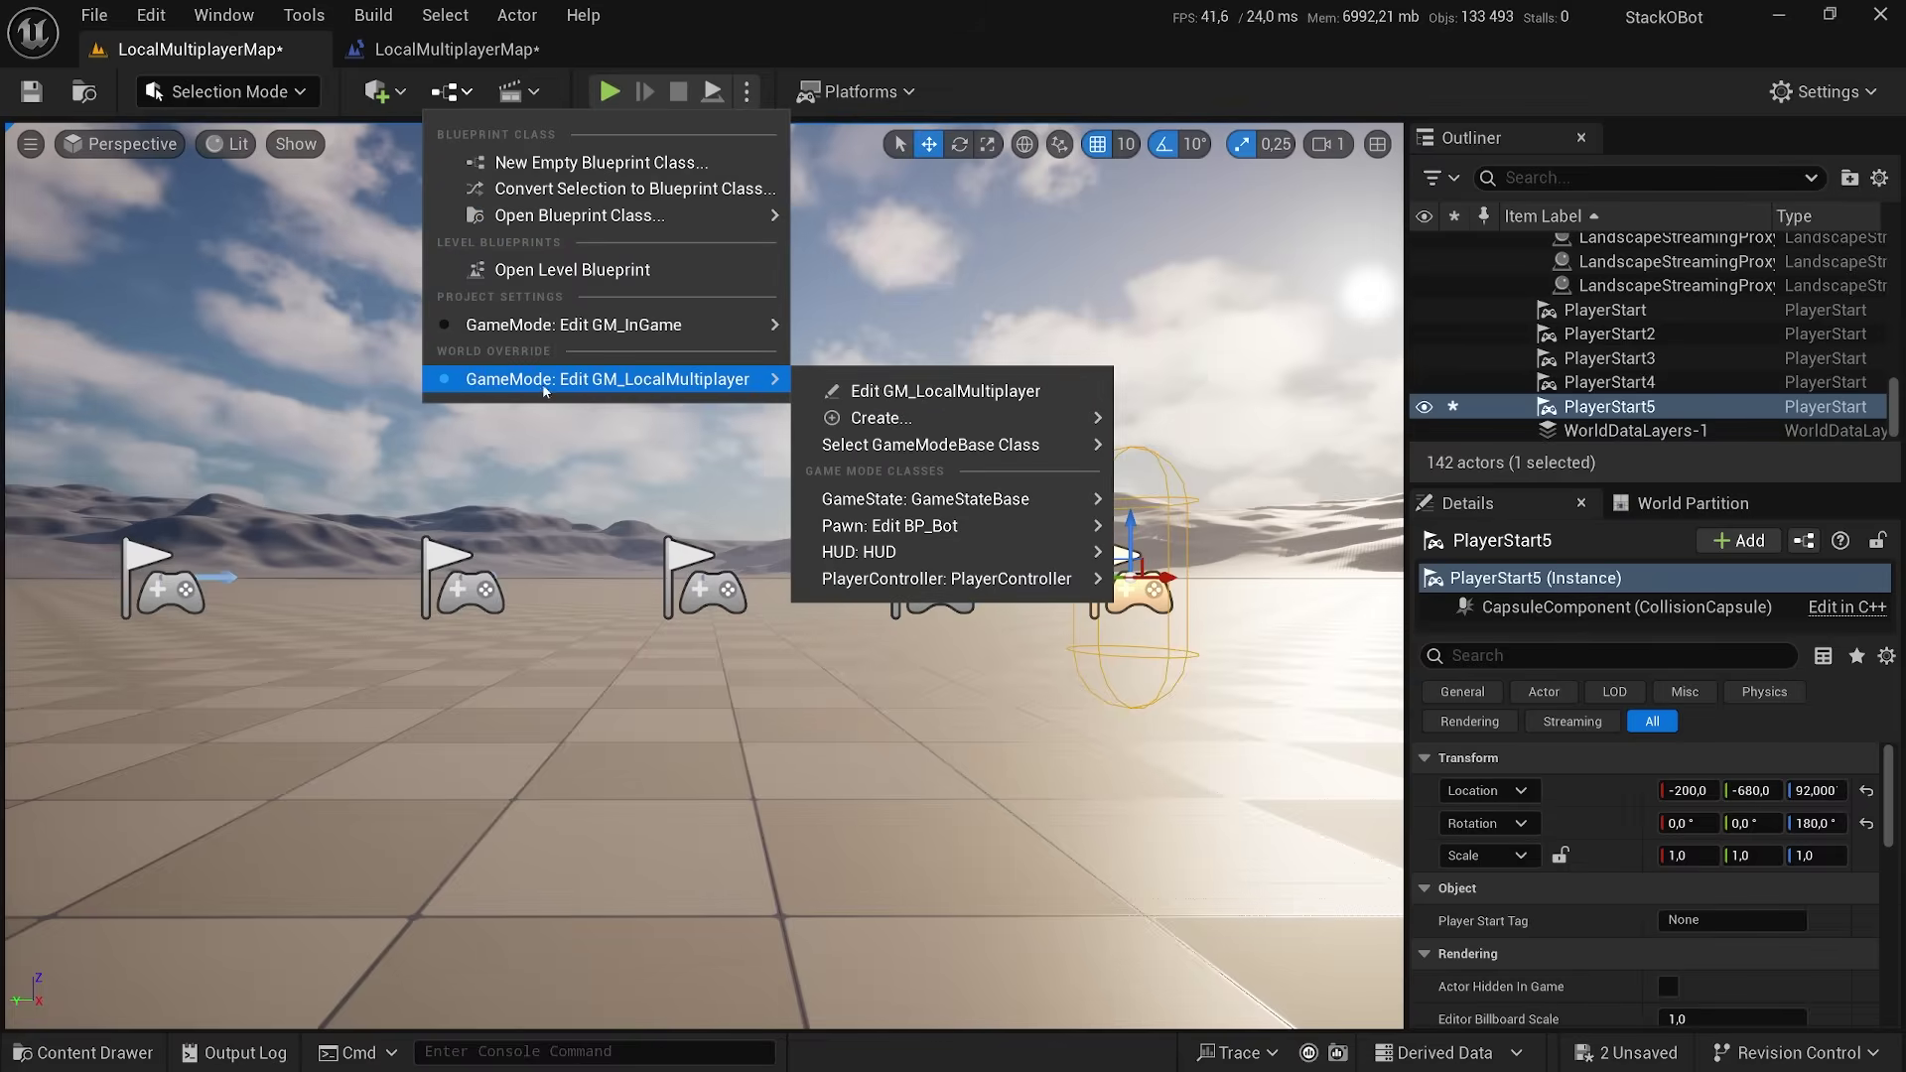
{"action": "left_click", "coordinate": [924, 393]}
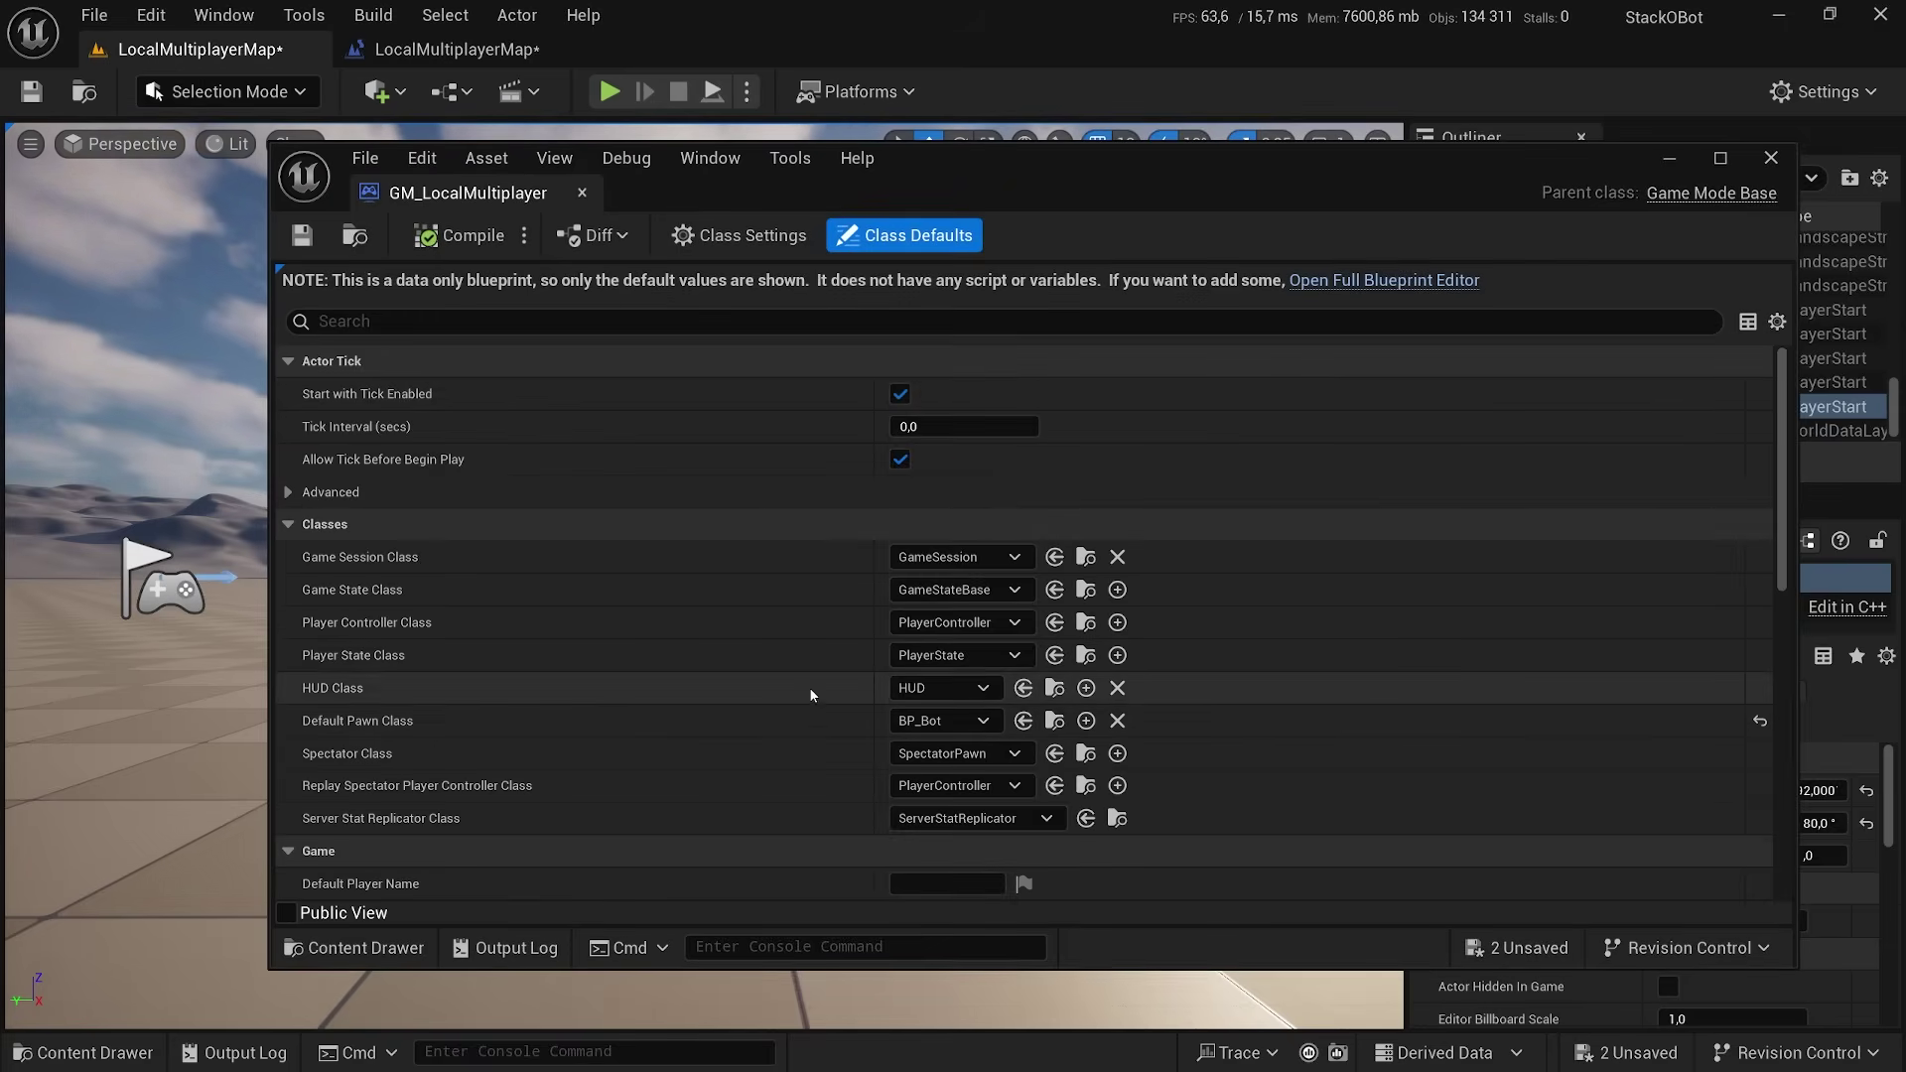
{"action": "left_click", "coordinate": [986, 627]}
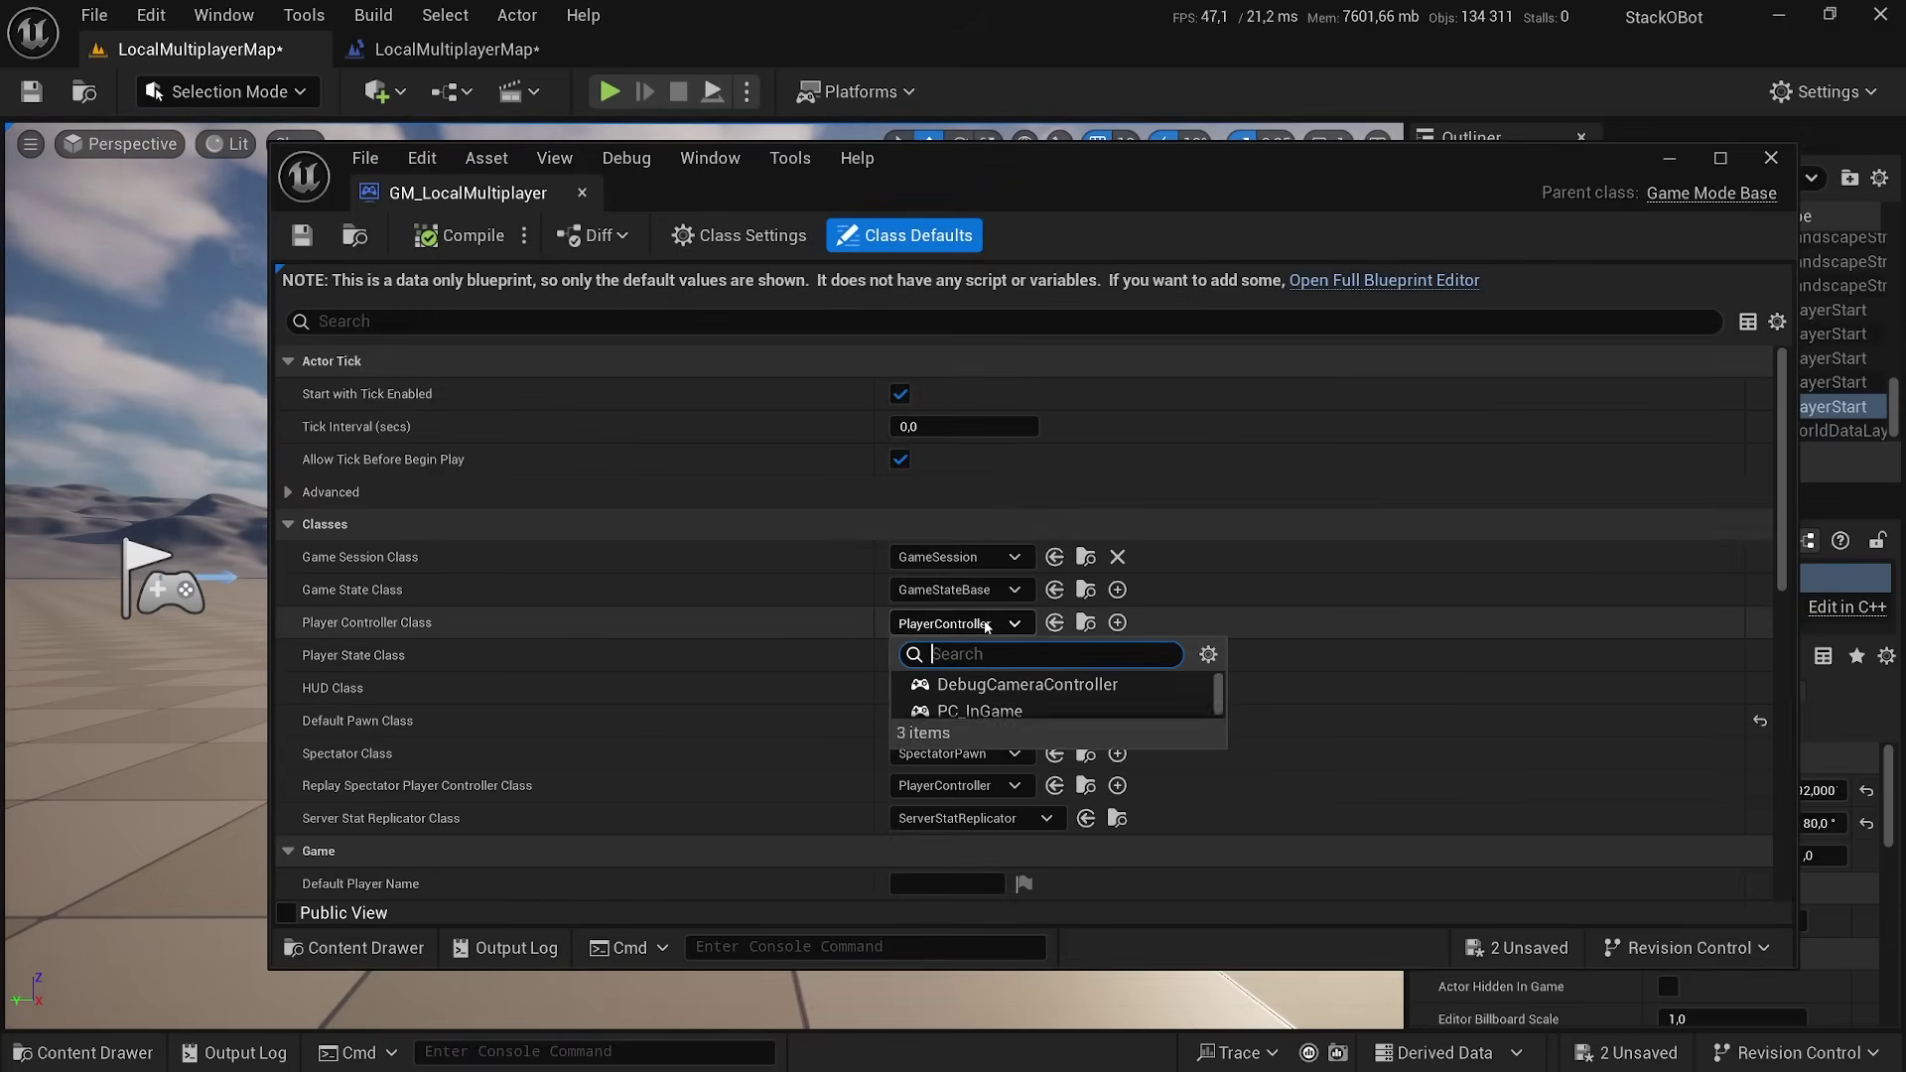
{"action": "left_click", "coordinate": [968, 713]}
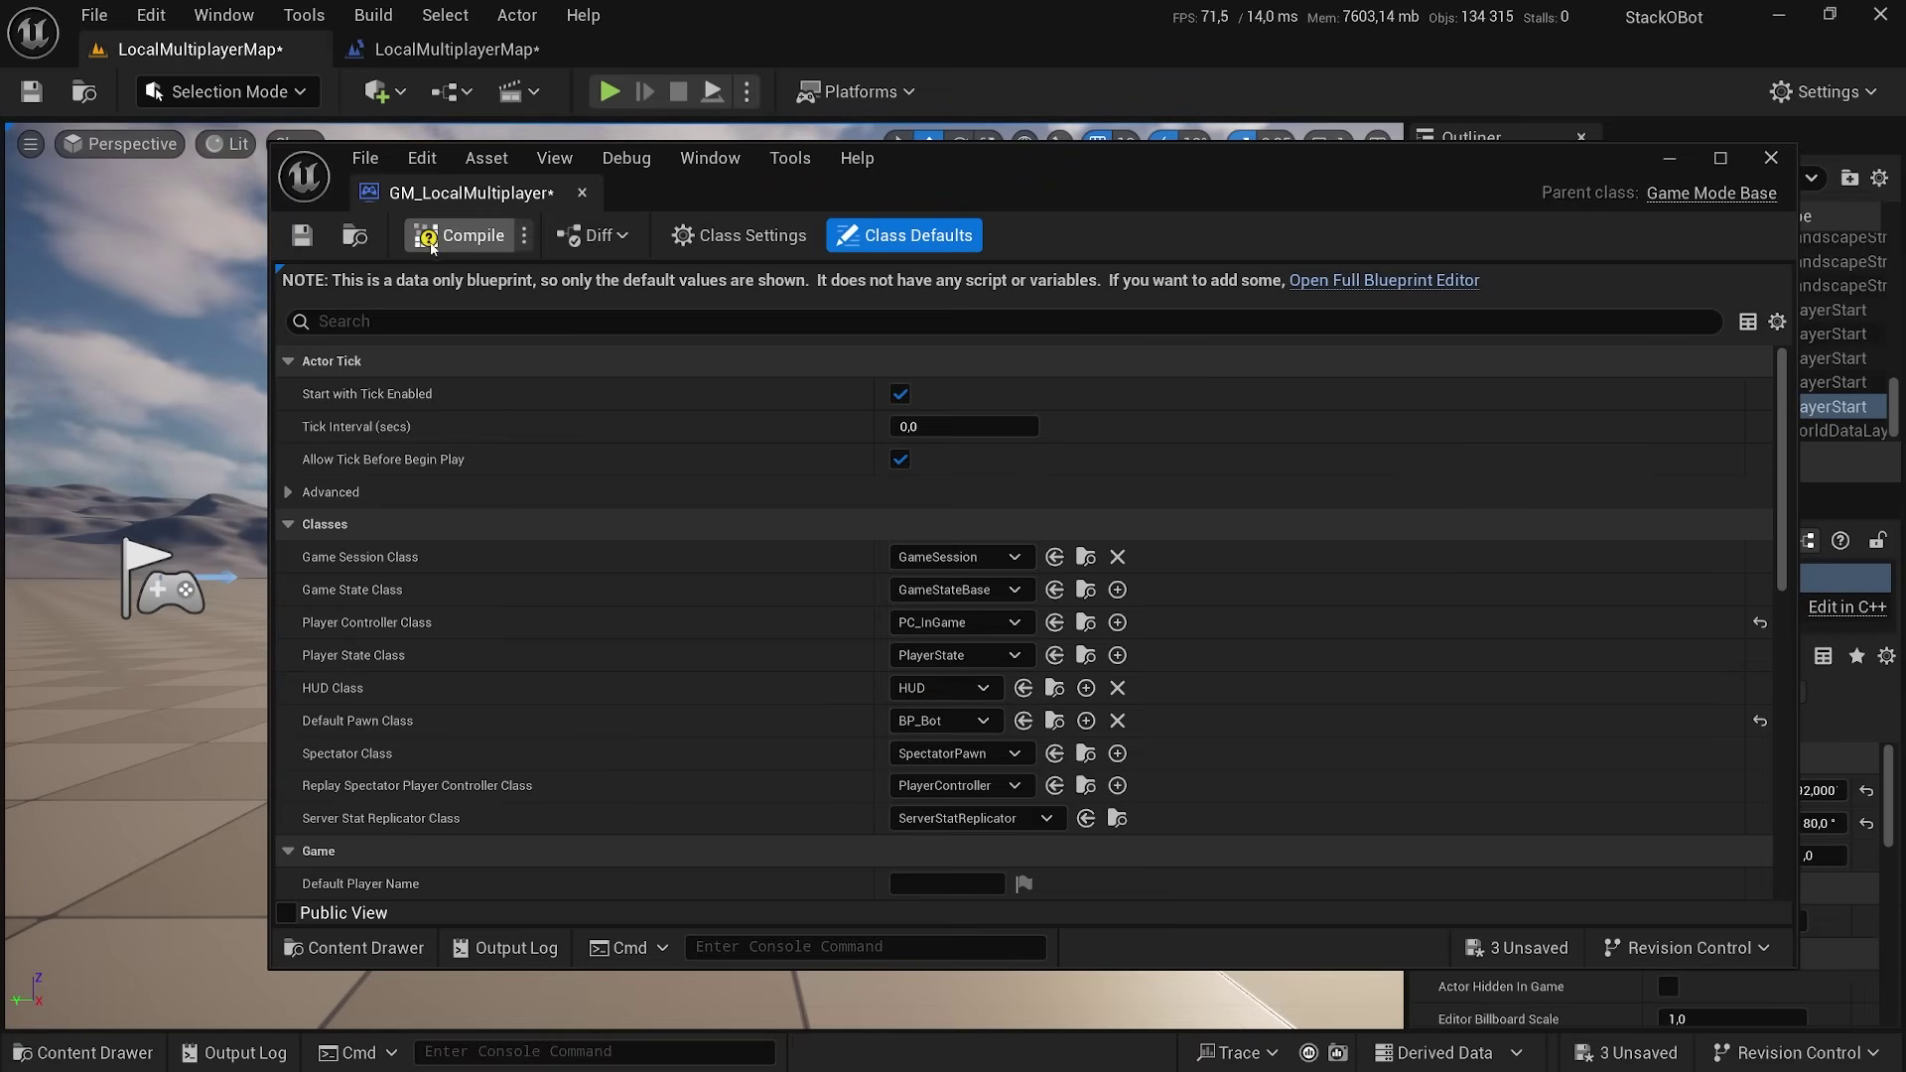
{"action": "left_click", "coordinate": [303, 235]}
{"action": "left_click", "coordinate": [582, 193]}
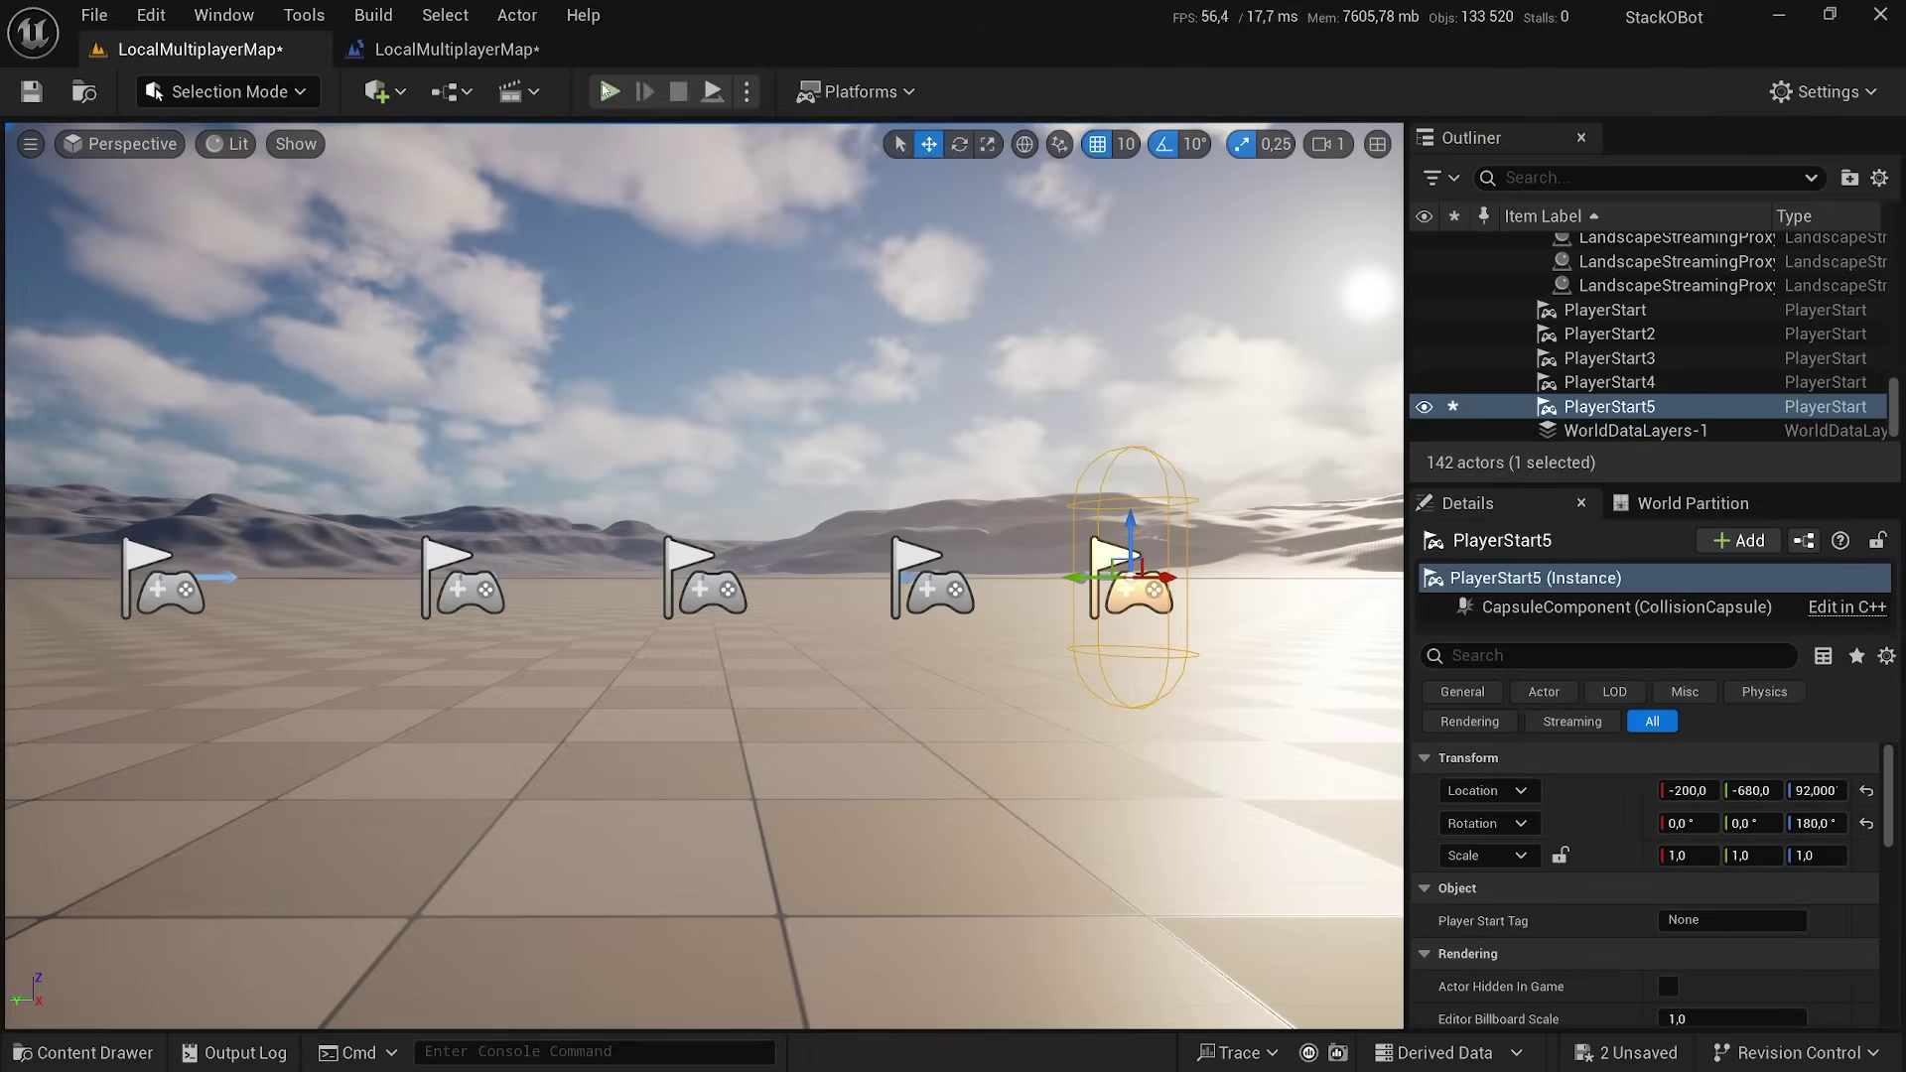
{"action": "left_click", "coordinate": [610, 91]}
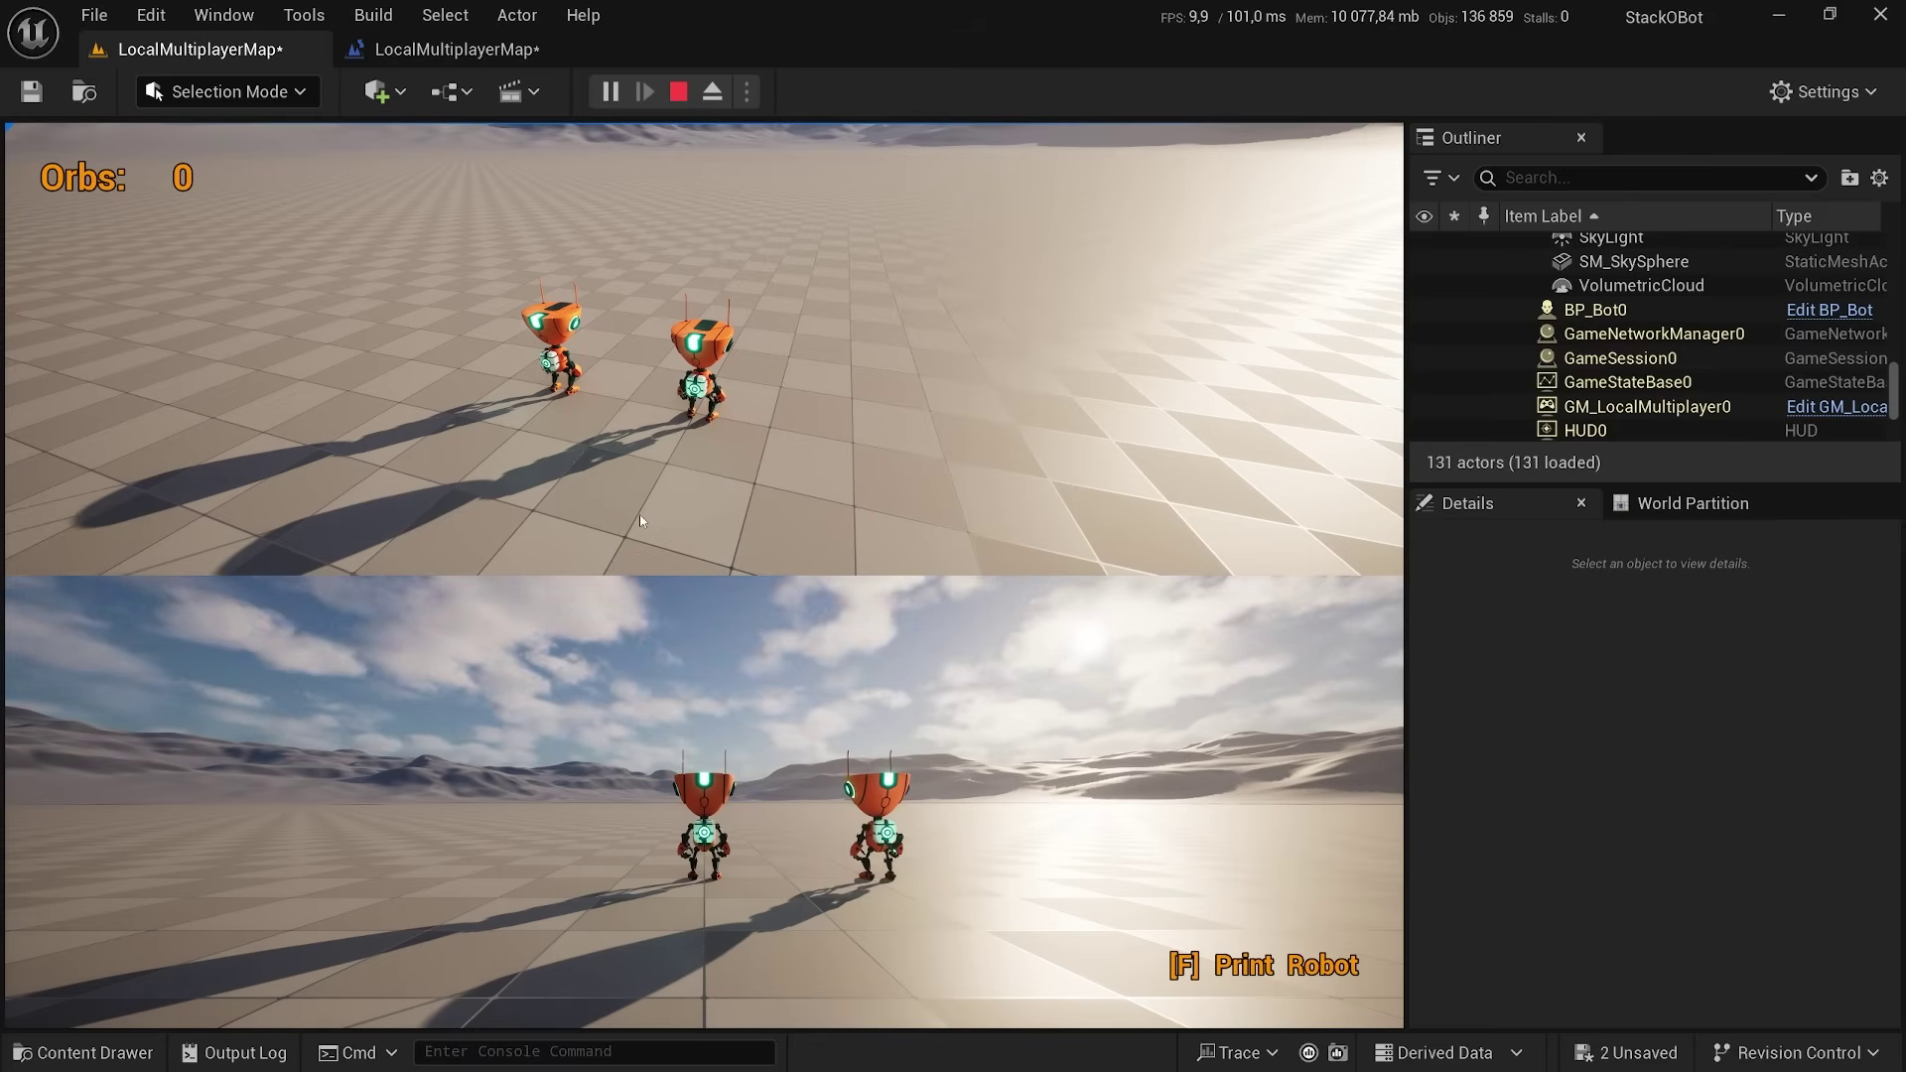
{"action": "key", "text": "Escape"}
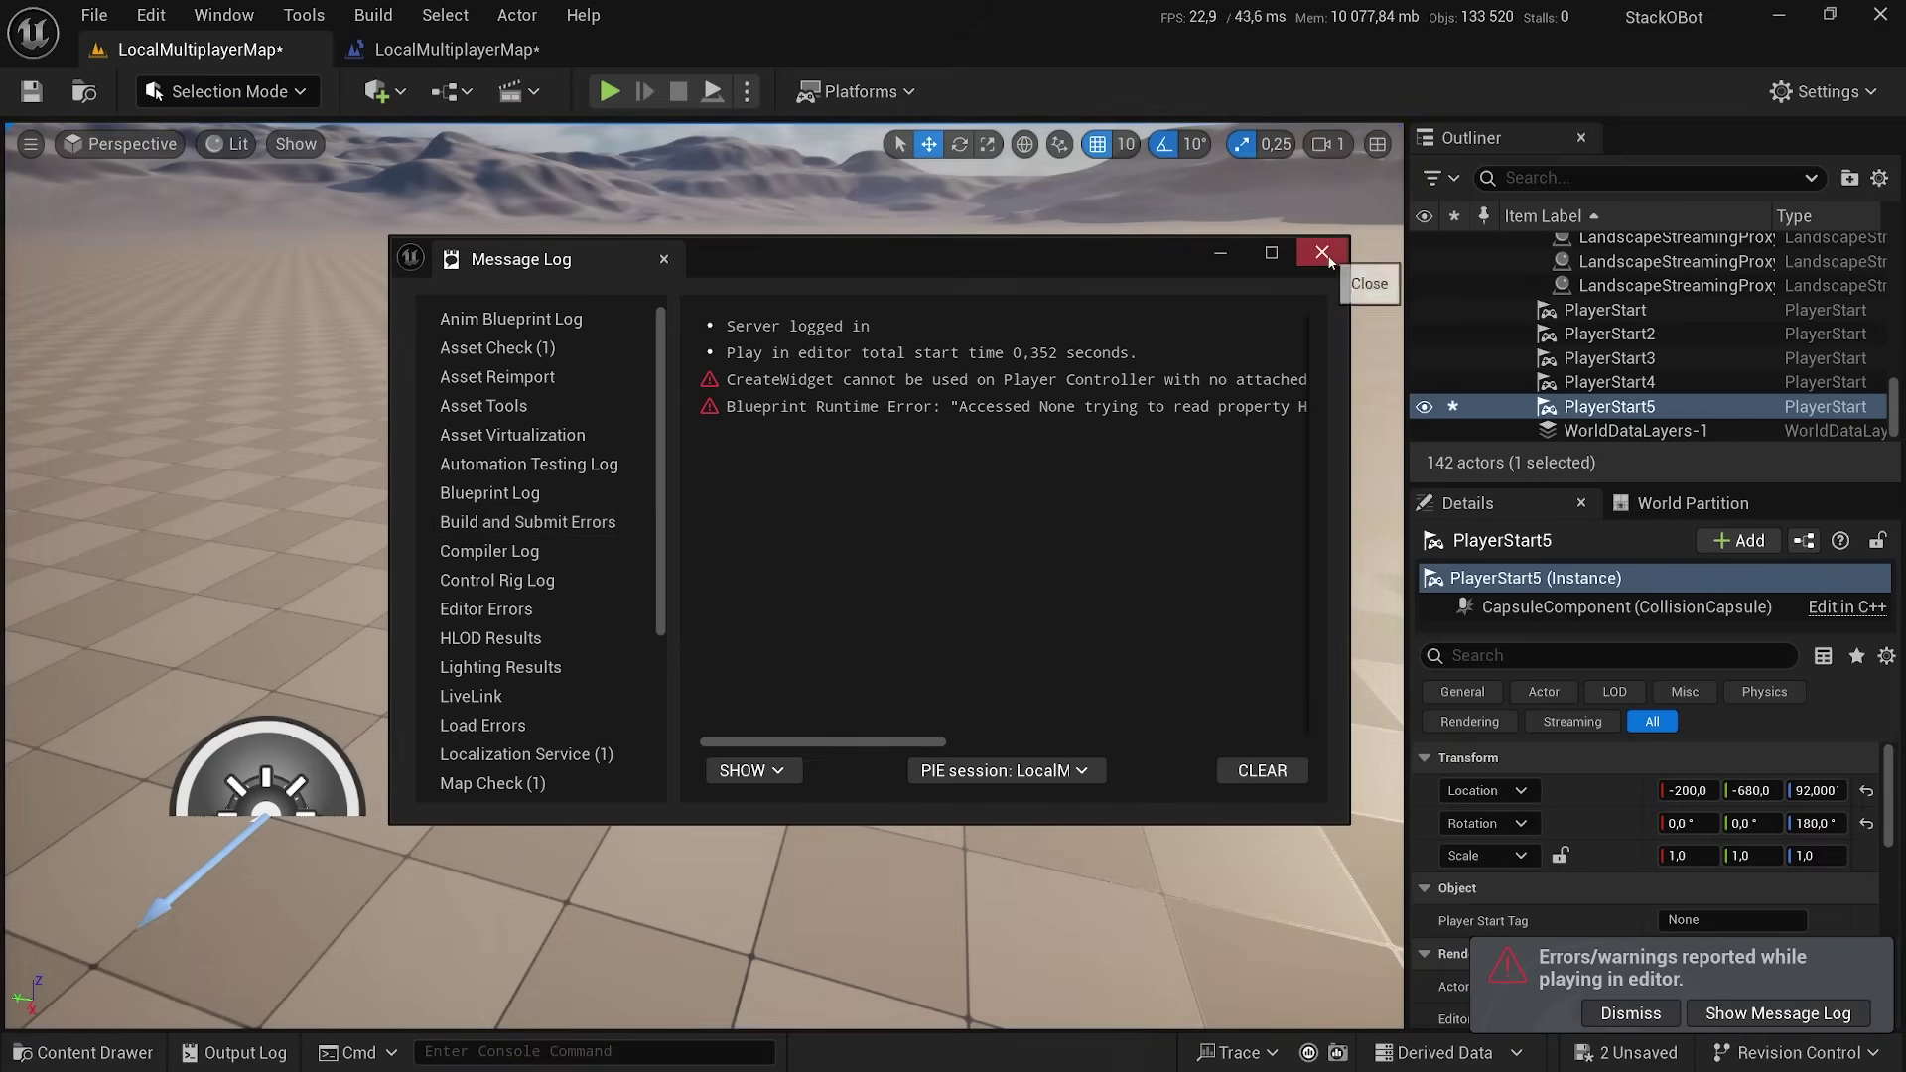
{"action": "left_click", "coordinate": [1322, 254]}
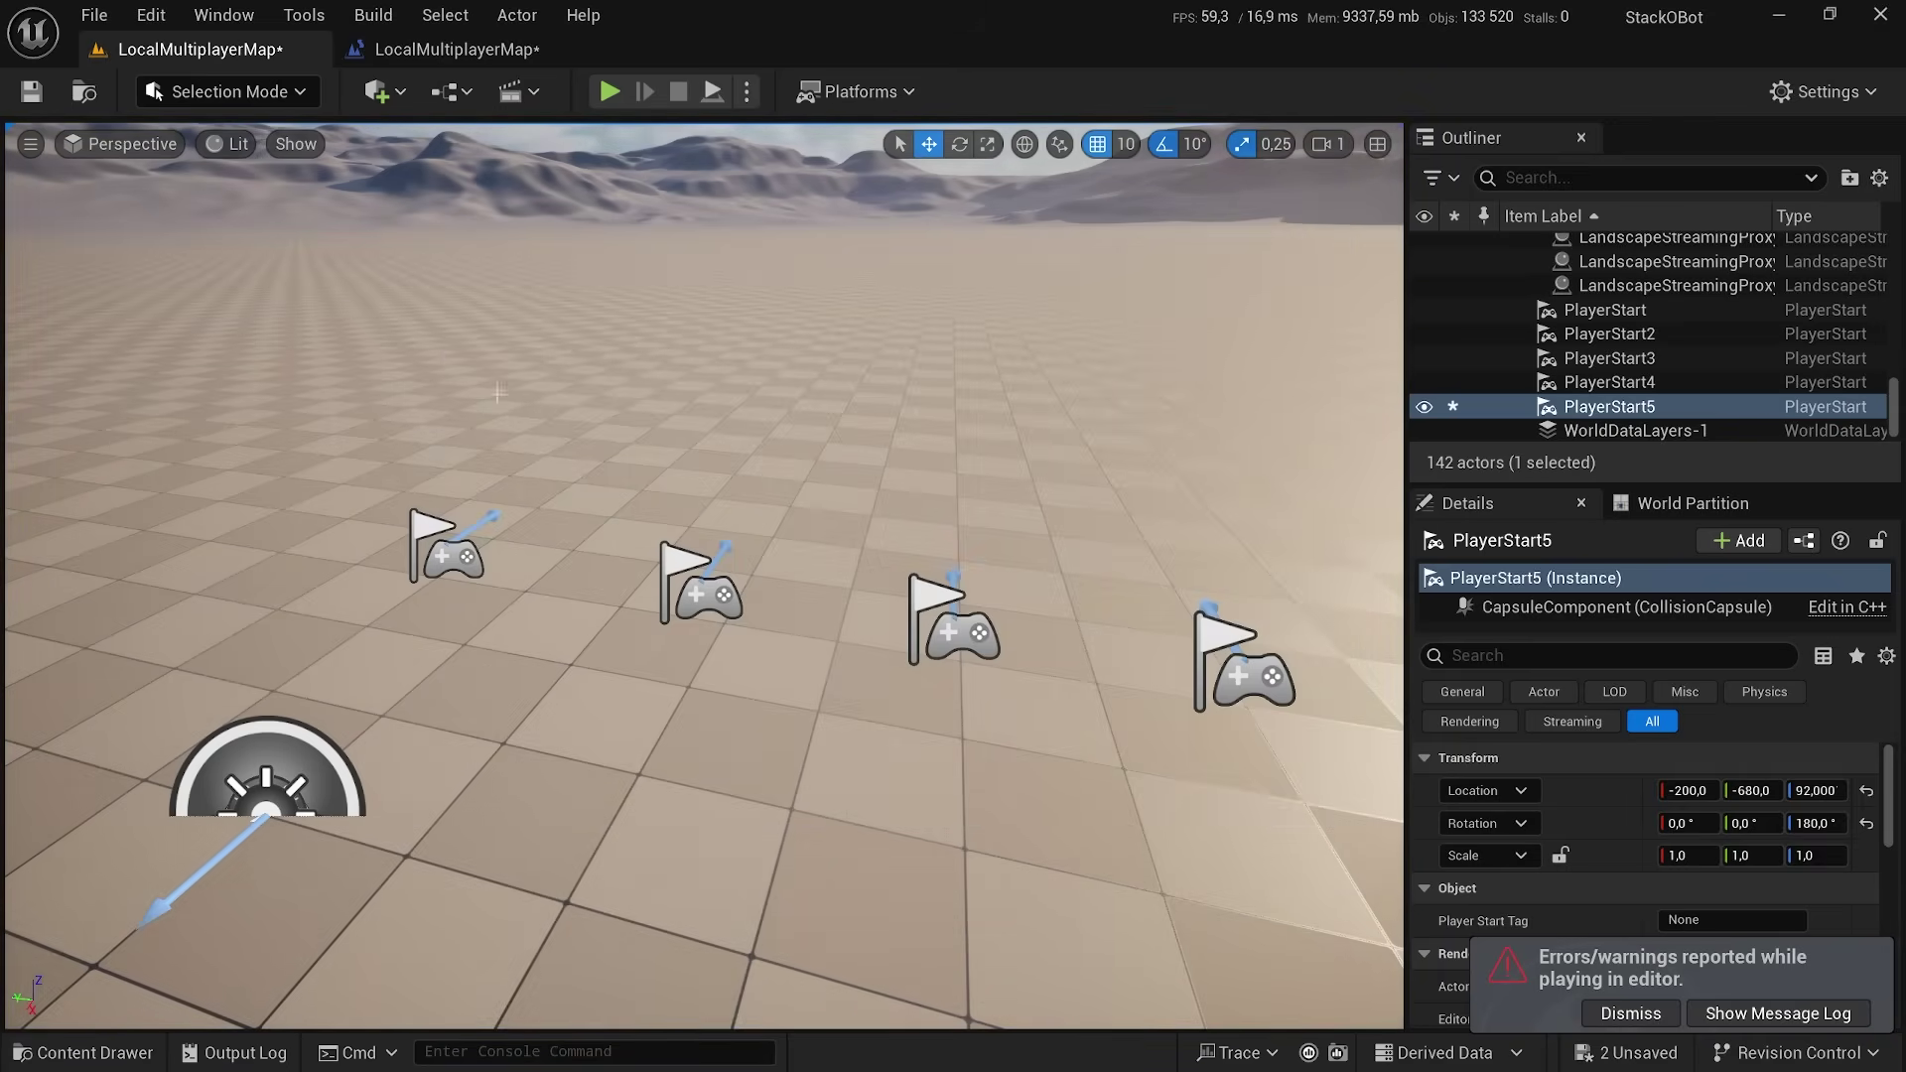
{"action": "key", "text": "ctrl+space"}
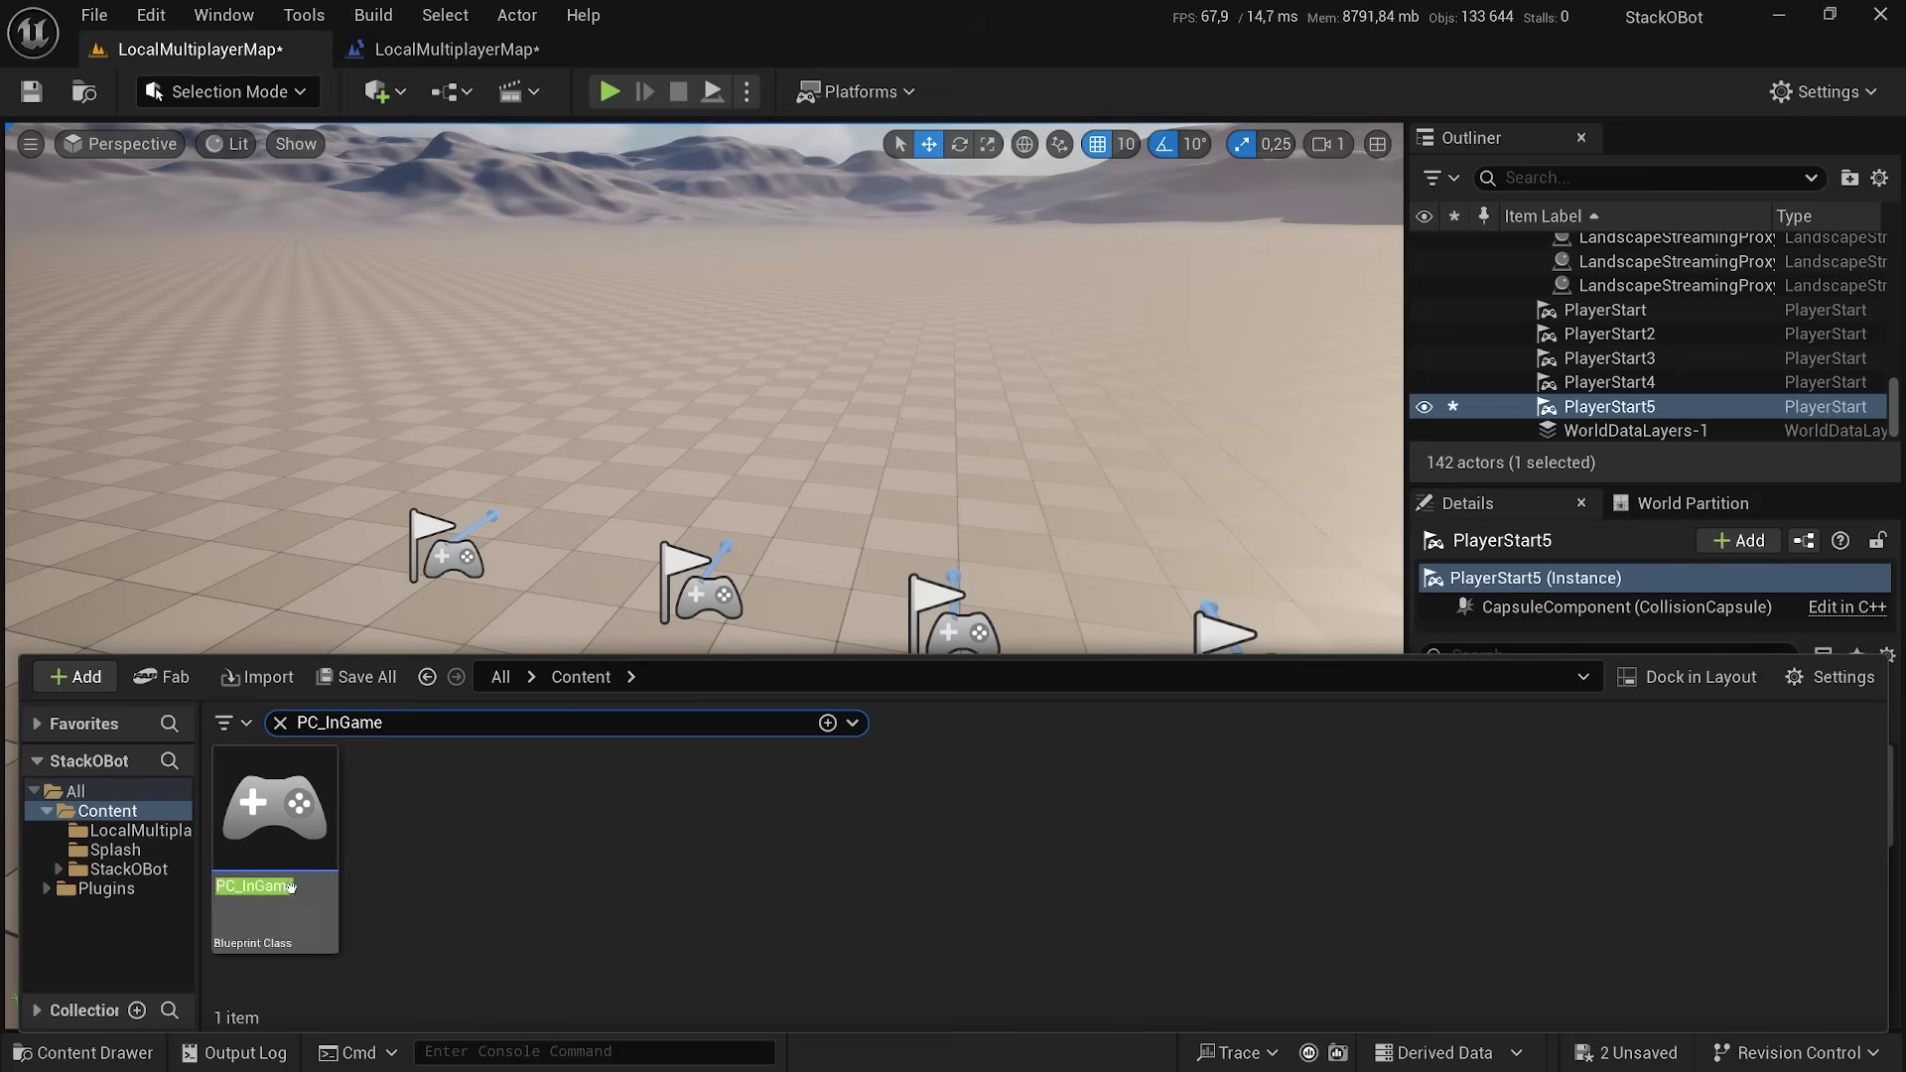
- Open PC_InGame's event graph at the Create BPW Headup Display Widget and Add to Viewport nodes
{"action": "double_click", "coordinate": [276, 811]}
{"action": "right_click_drag", "start_coordinate": [719, 737], "coordinate": [559, 560]}
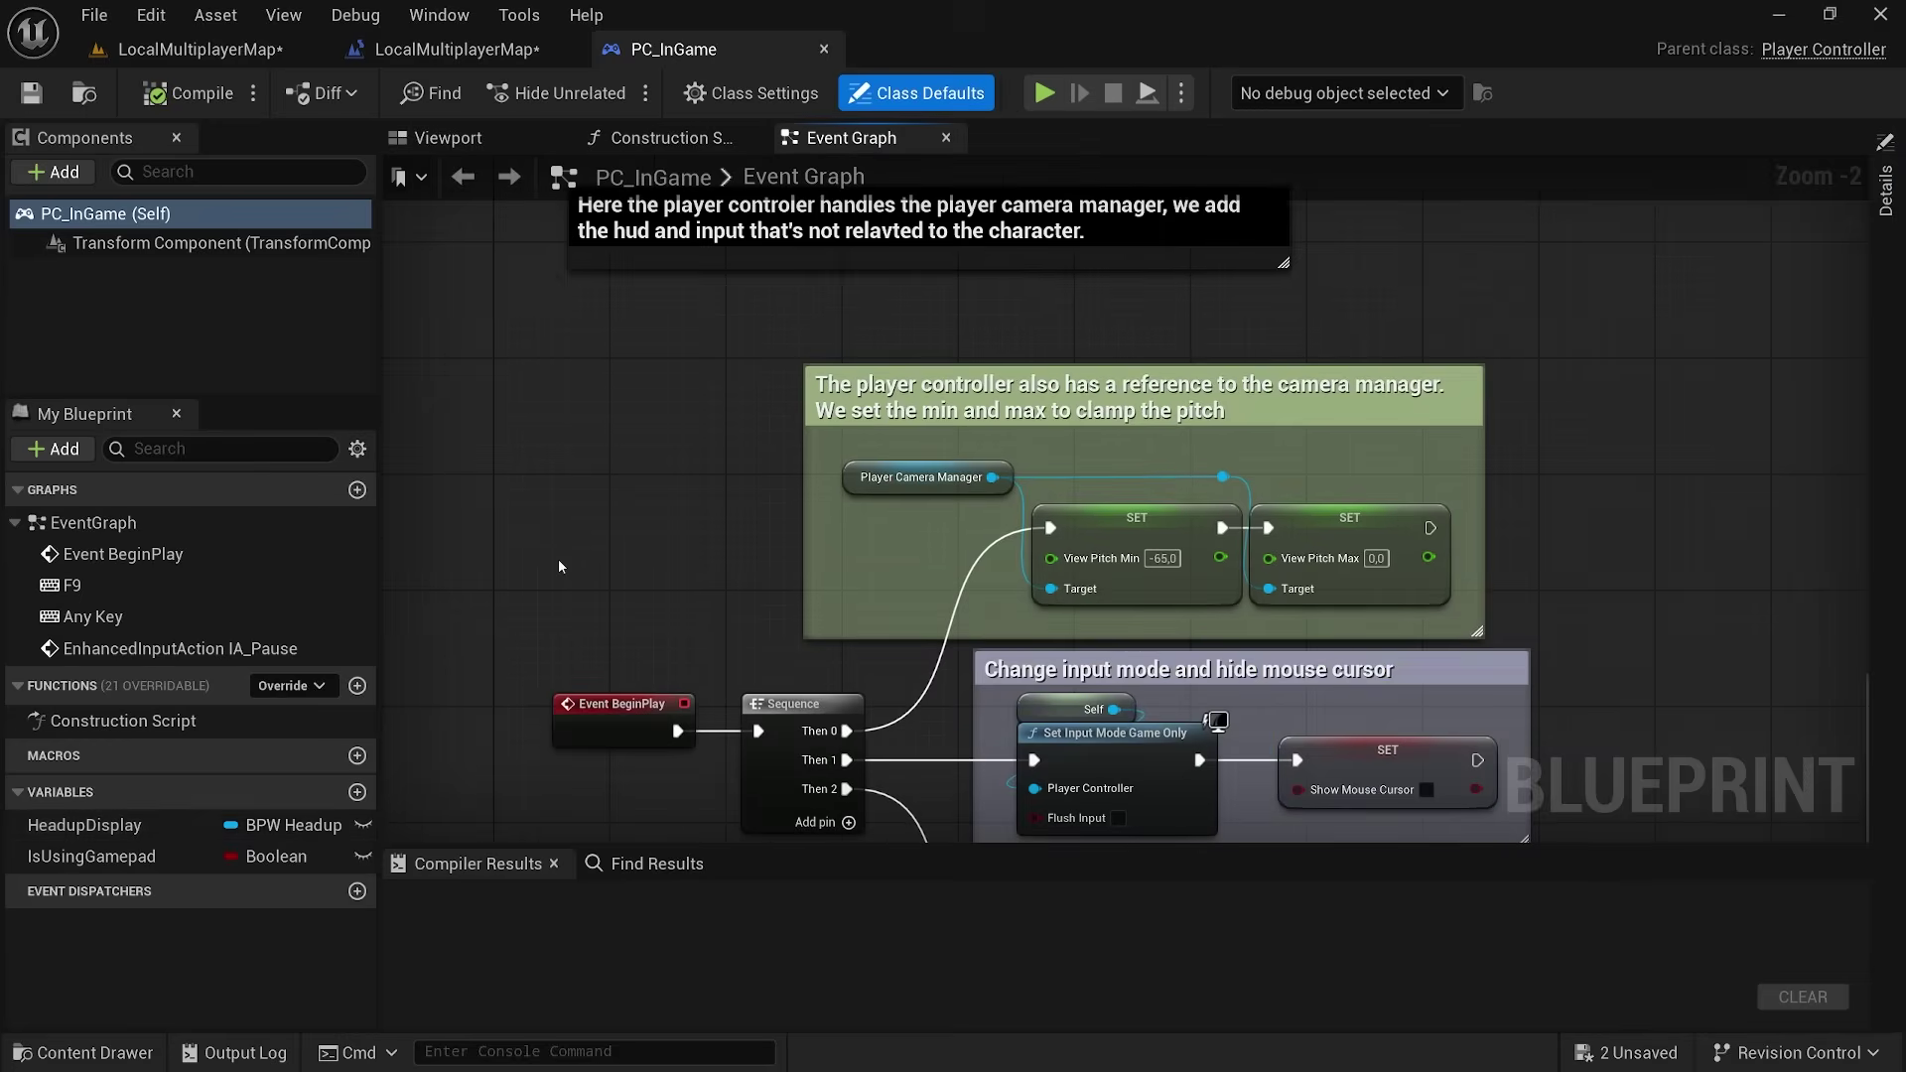
{"action": "scroll", "coordinate": [559, 566], "scroll_direction": "up", "scroll_amount": 1}
{"action": "right_click_drag", "start_coordinate": [559, 566], "coordinate": [624, 511]}
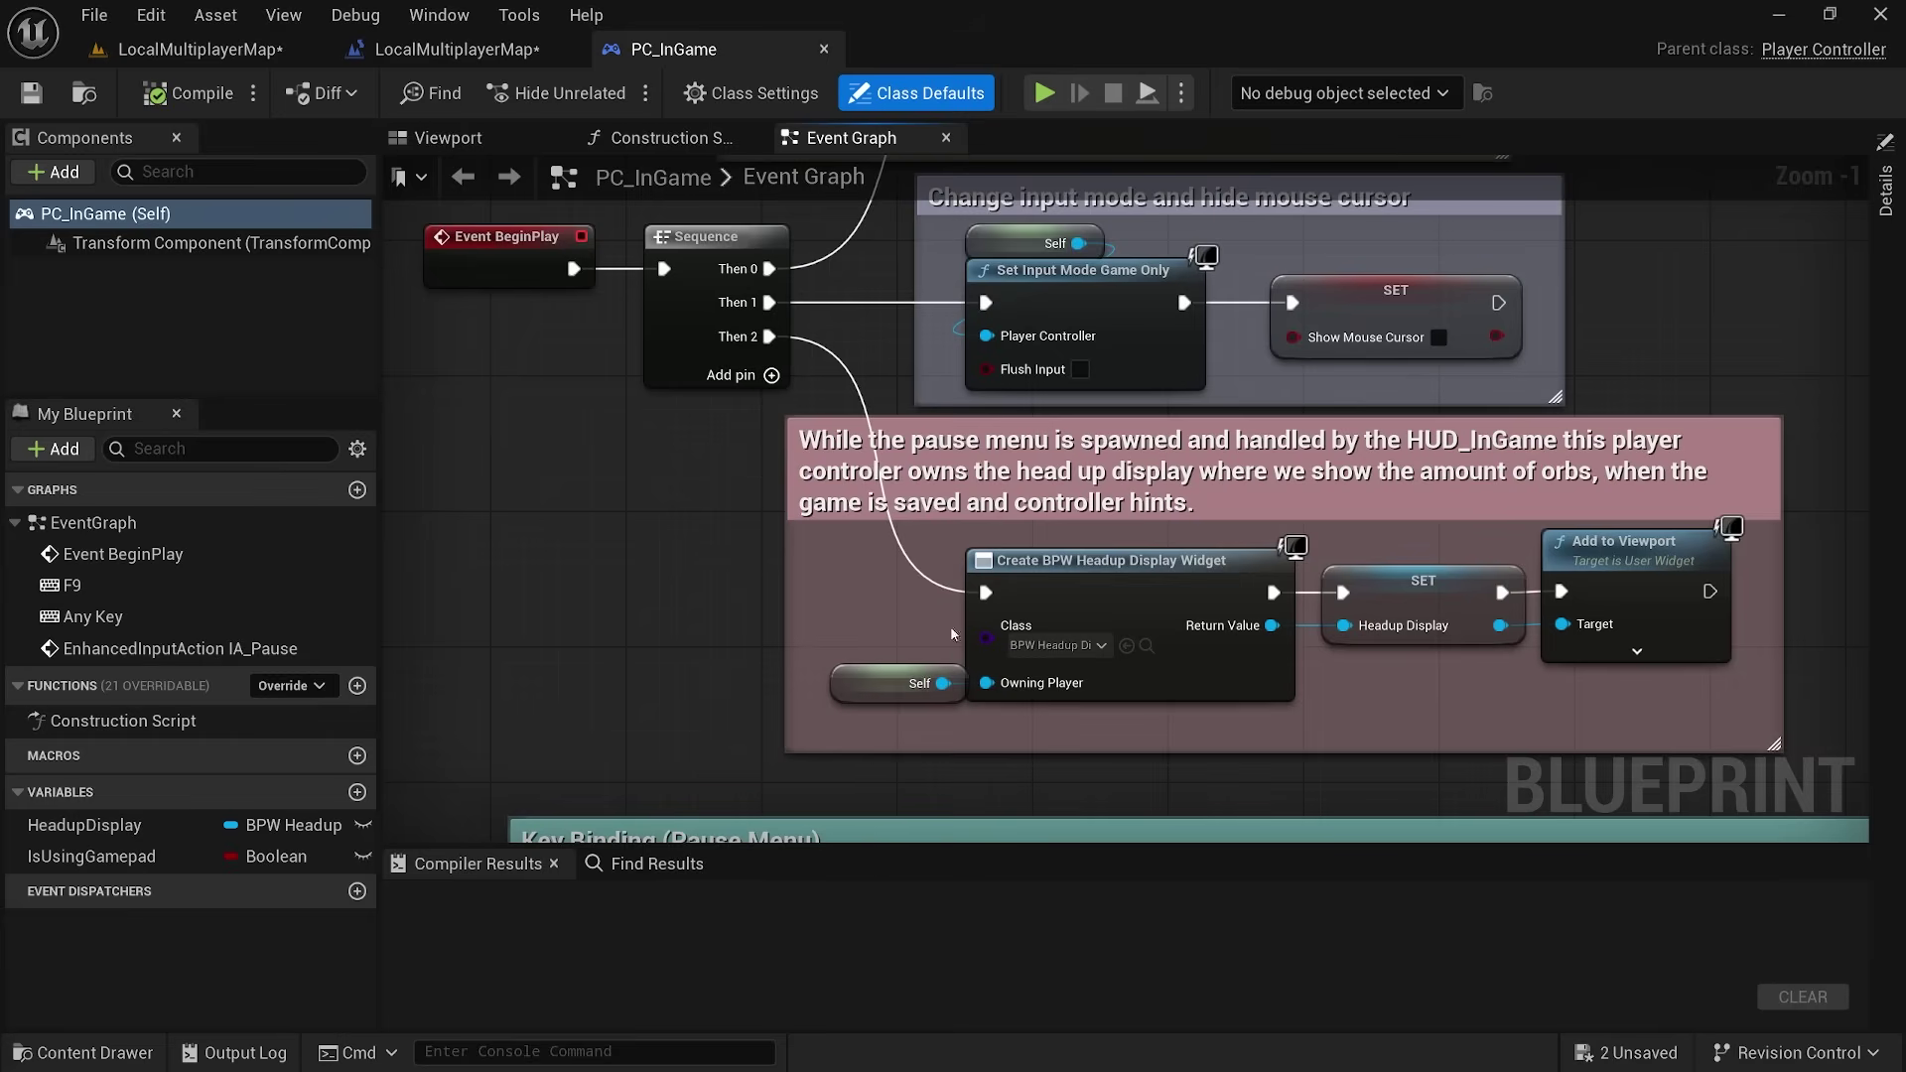
{"action": "left_click_drag", "start_coordinate": [981, 629], "coordinate": [986, 678]}
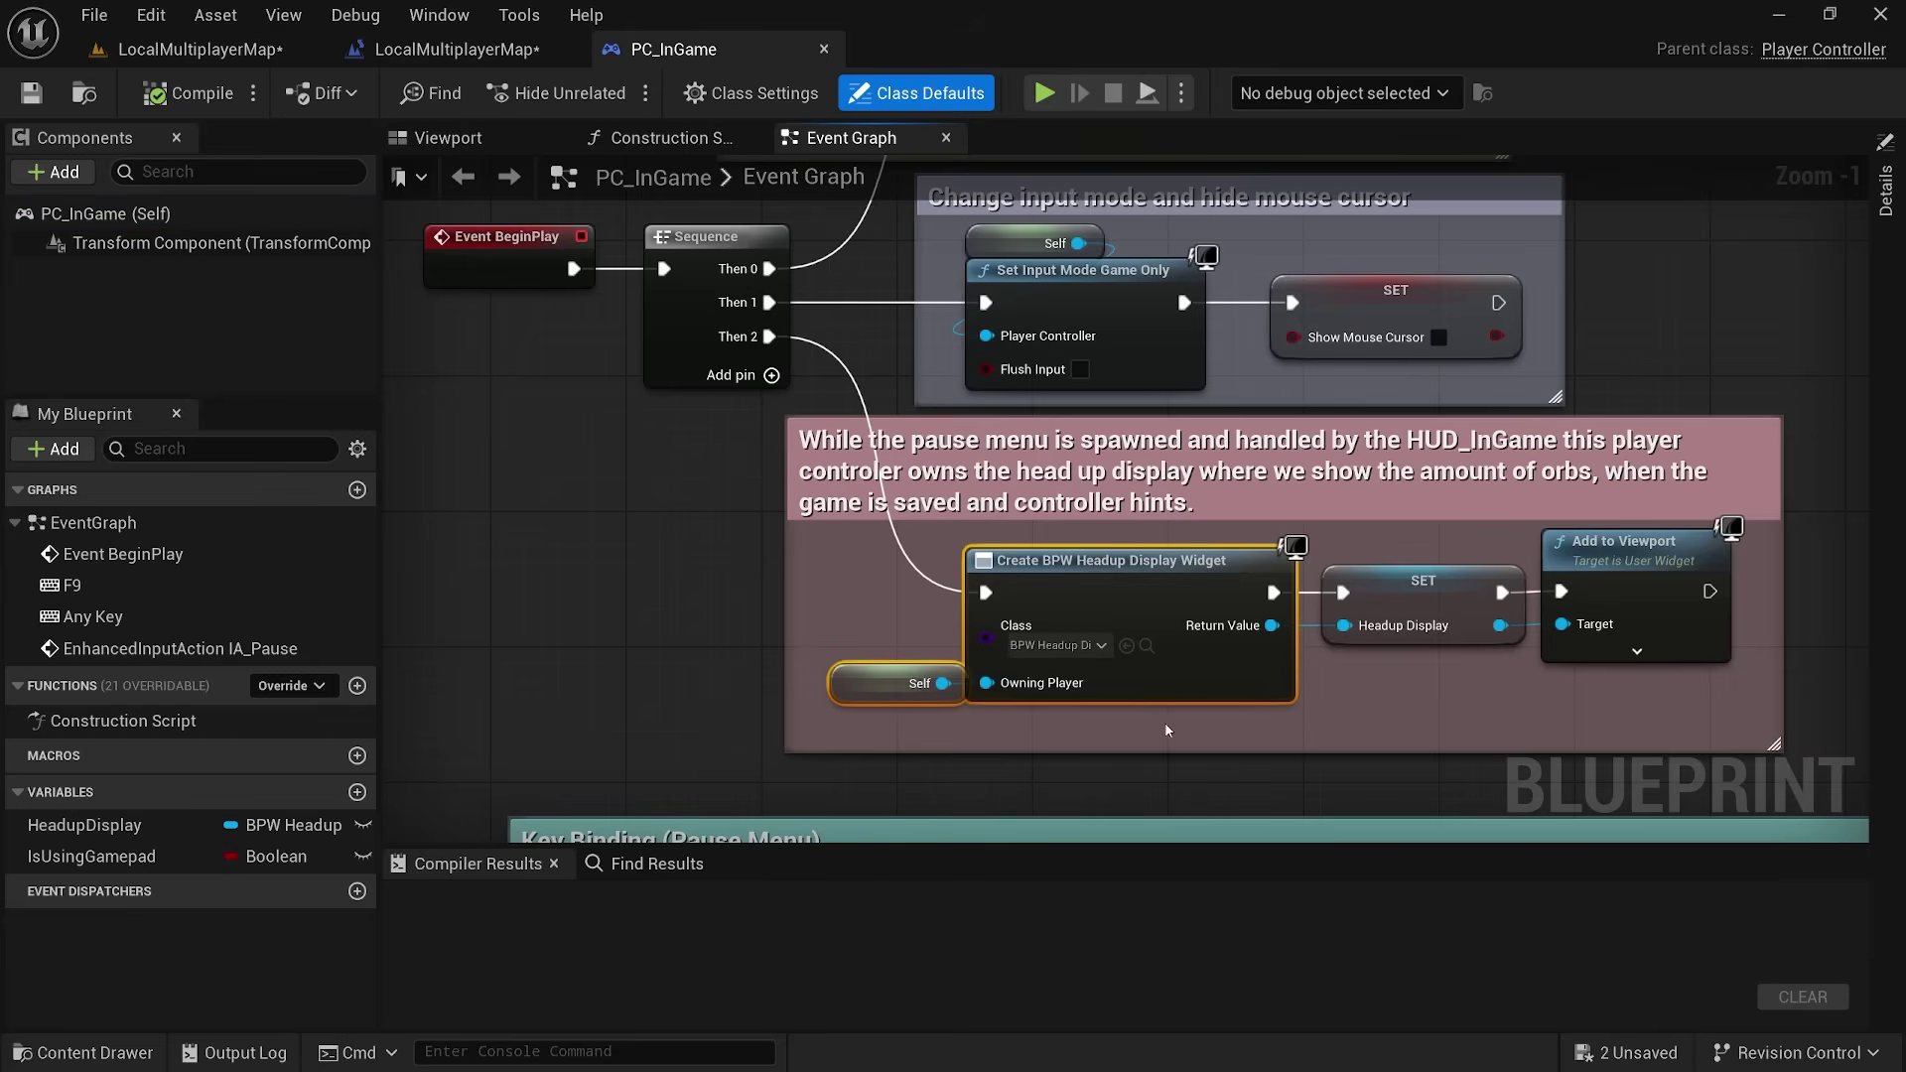
{"action": "left_click", "coordinate": [1641, 592]}
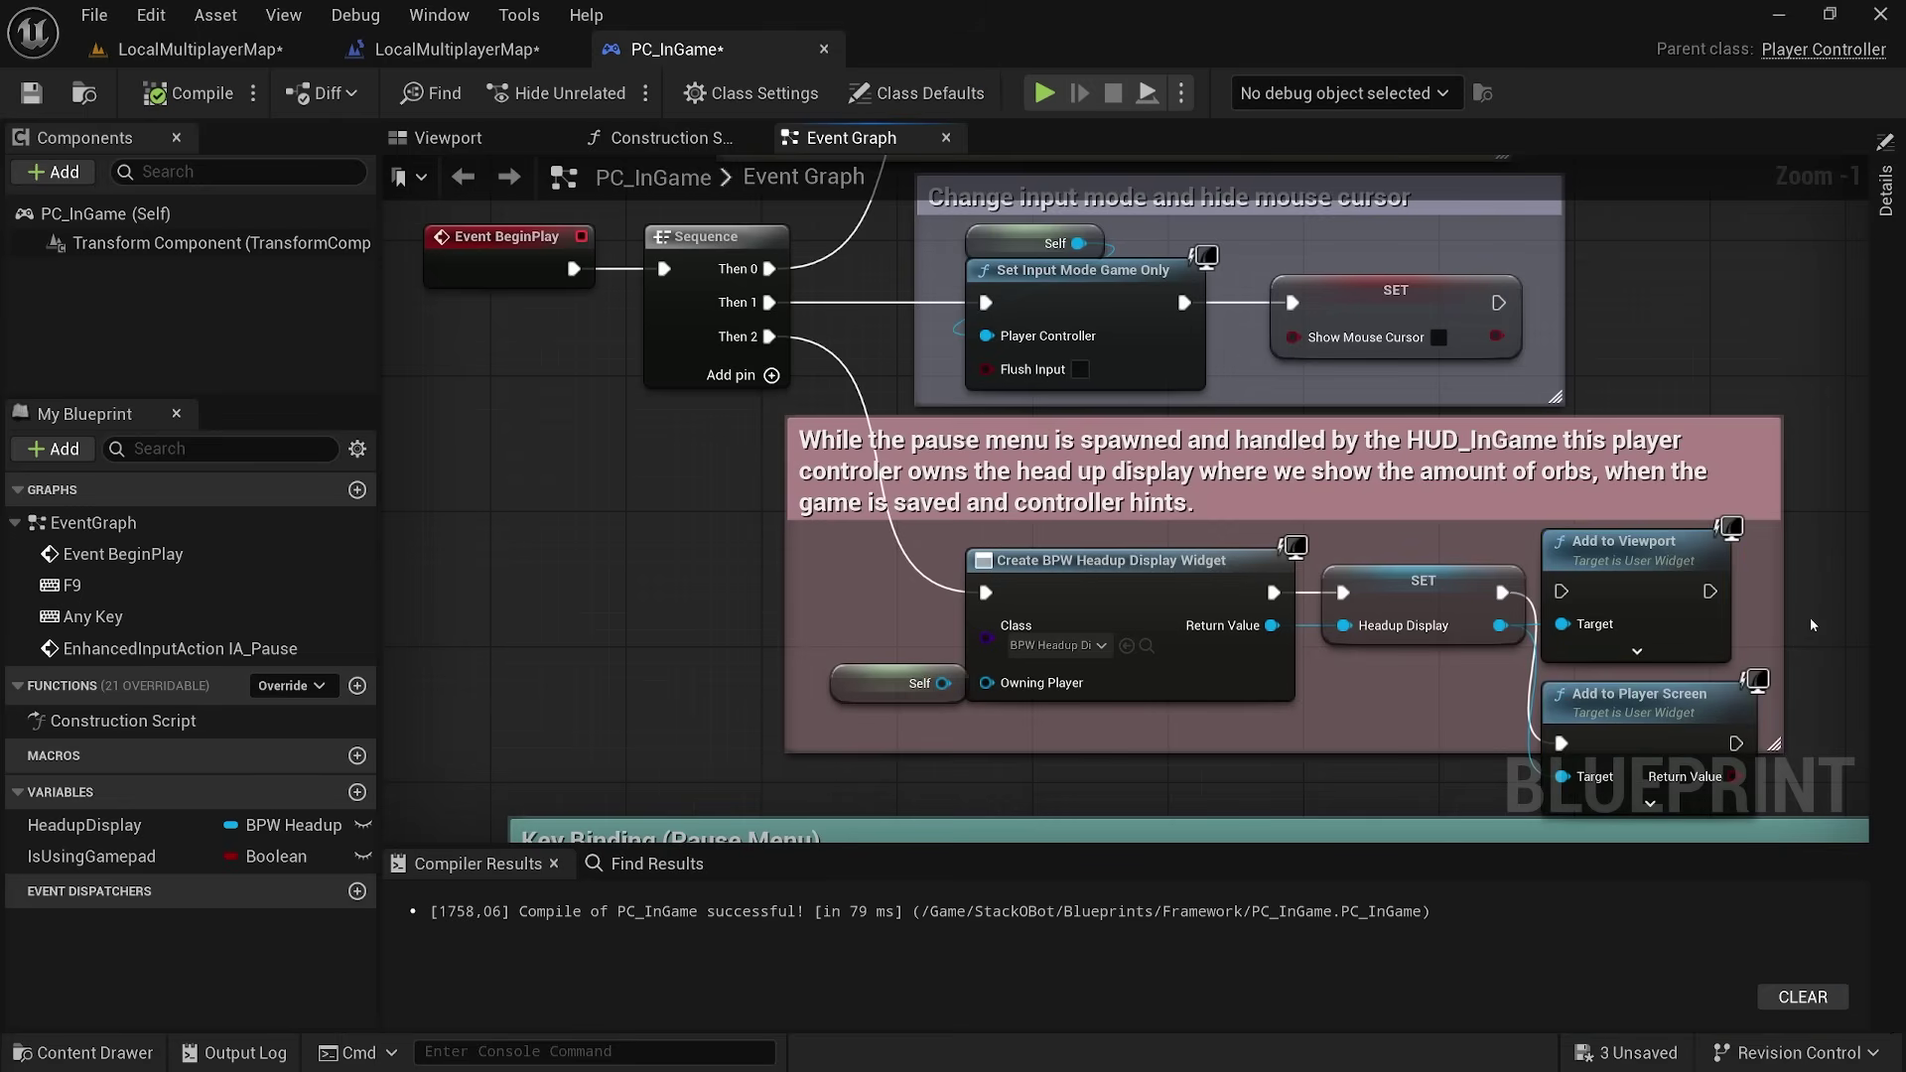
{"action": "scroll", "coordinate": [1781, 672], "scroll_direction": "up", "scroll_amount": 1}
- Replace Add to Viewport with an Add to Player Screen node in the headup display chain
{"action": "mouse_move", "coordinate": [1782, 672]}
{"action": "right_mouse_down"}
{"action": "mouse_move", "coordinate": [1551, 591]}
{"action": "mouse_move", "coordinate": [1596, 551]}
{"action": "right_mouse_up"}
{"action": "left_click", "coordinate": [1490, 618]}
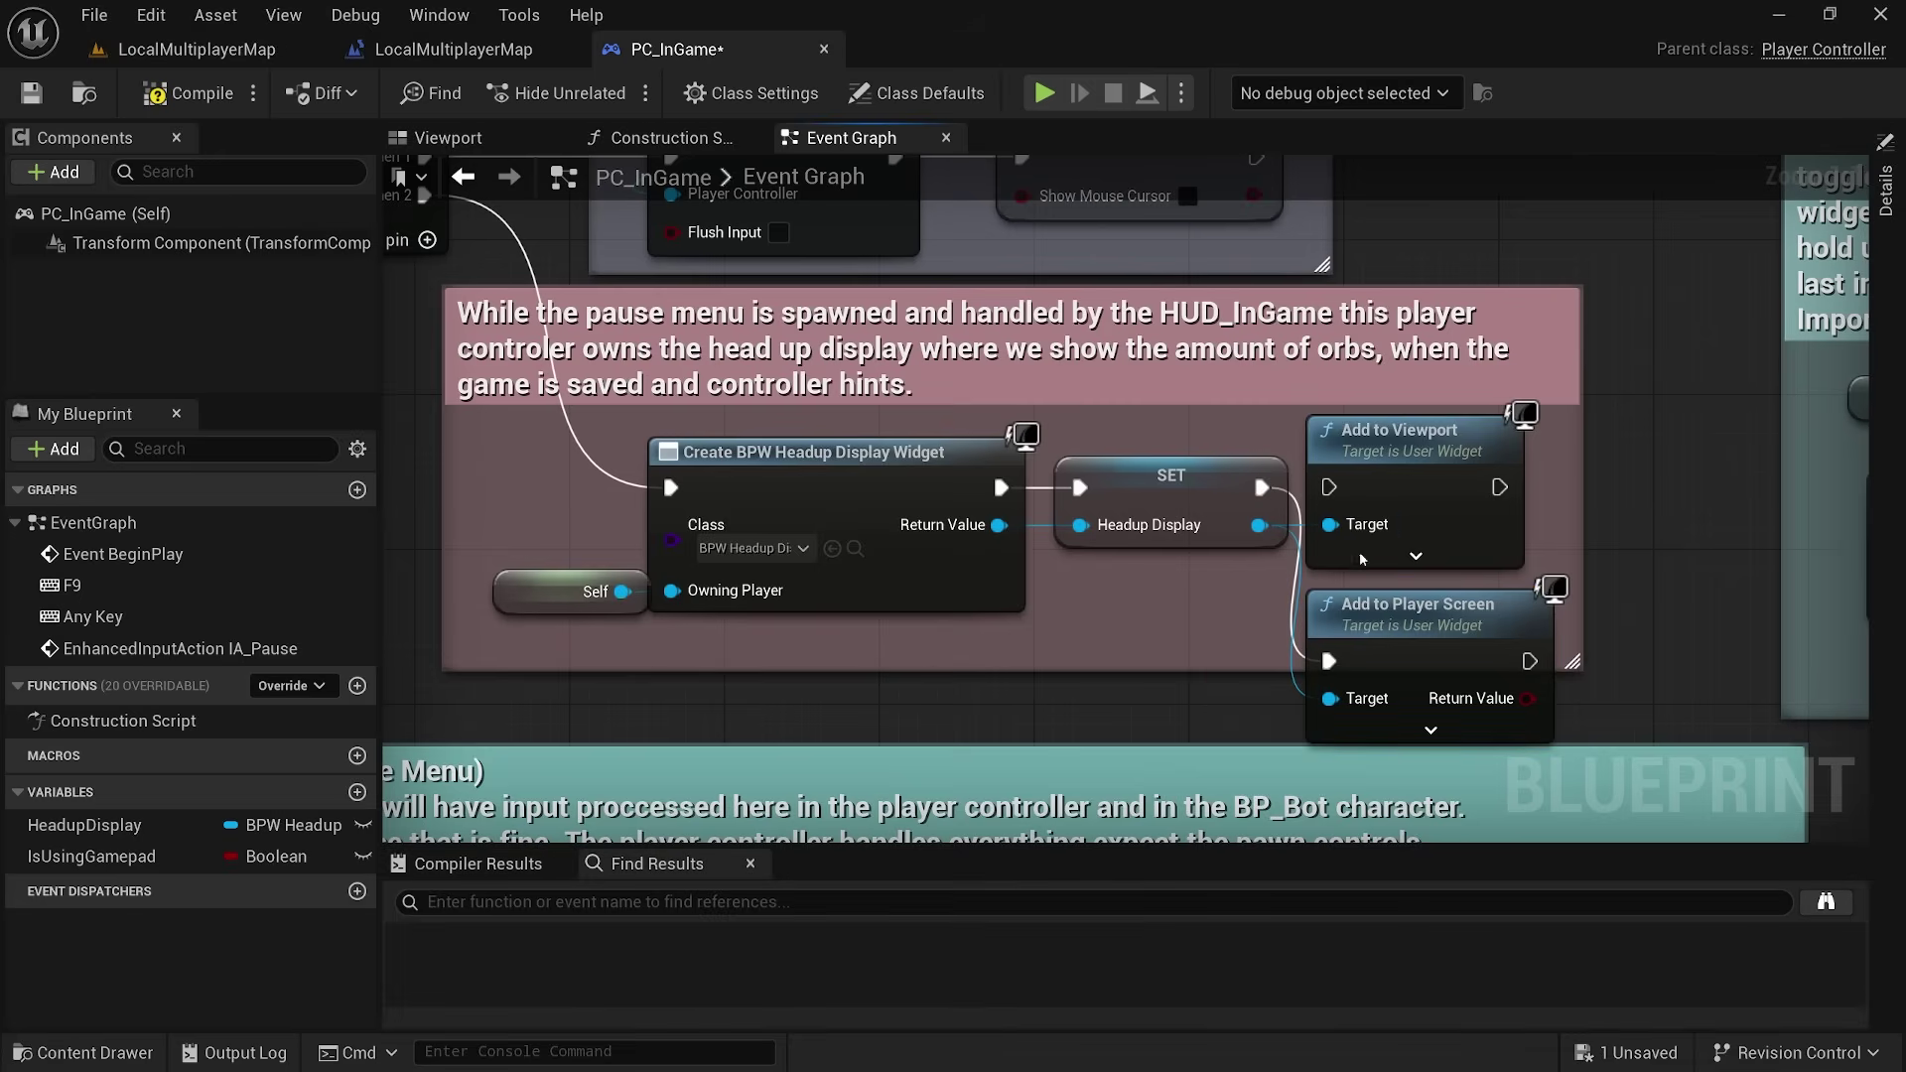
{"action": "left_click", "coordinate": [1359, 558]}
{"action": "key", "text": "Delete"}
{"action": "left_click_drag", "start_coordinate": [1425, 638], "coordinate": [1443, 464]}
{"action": "mouse_move", "coordinate": [1444, 464]}
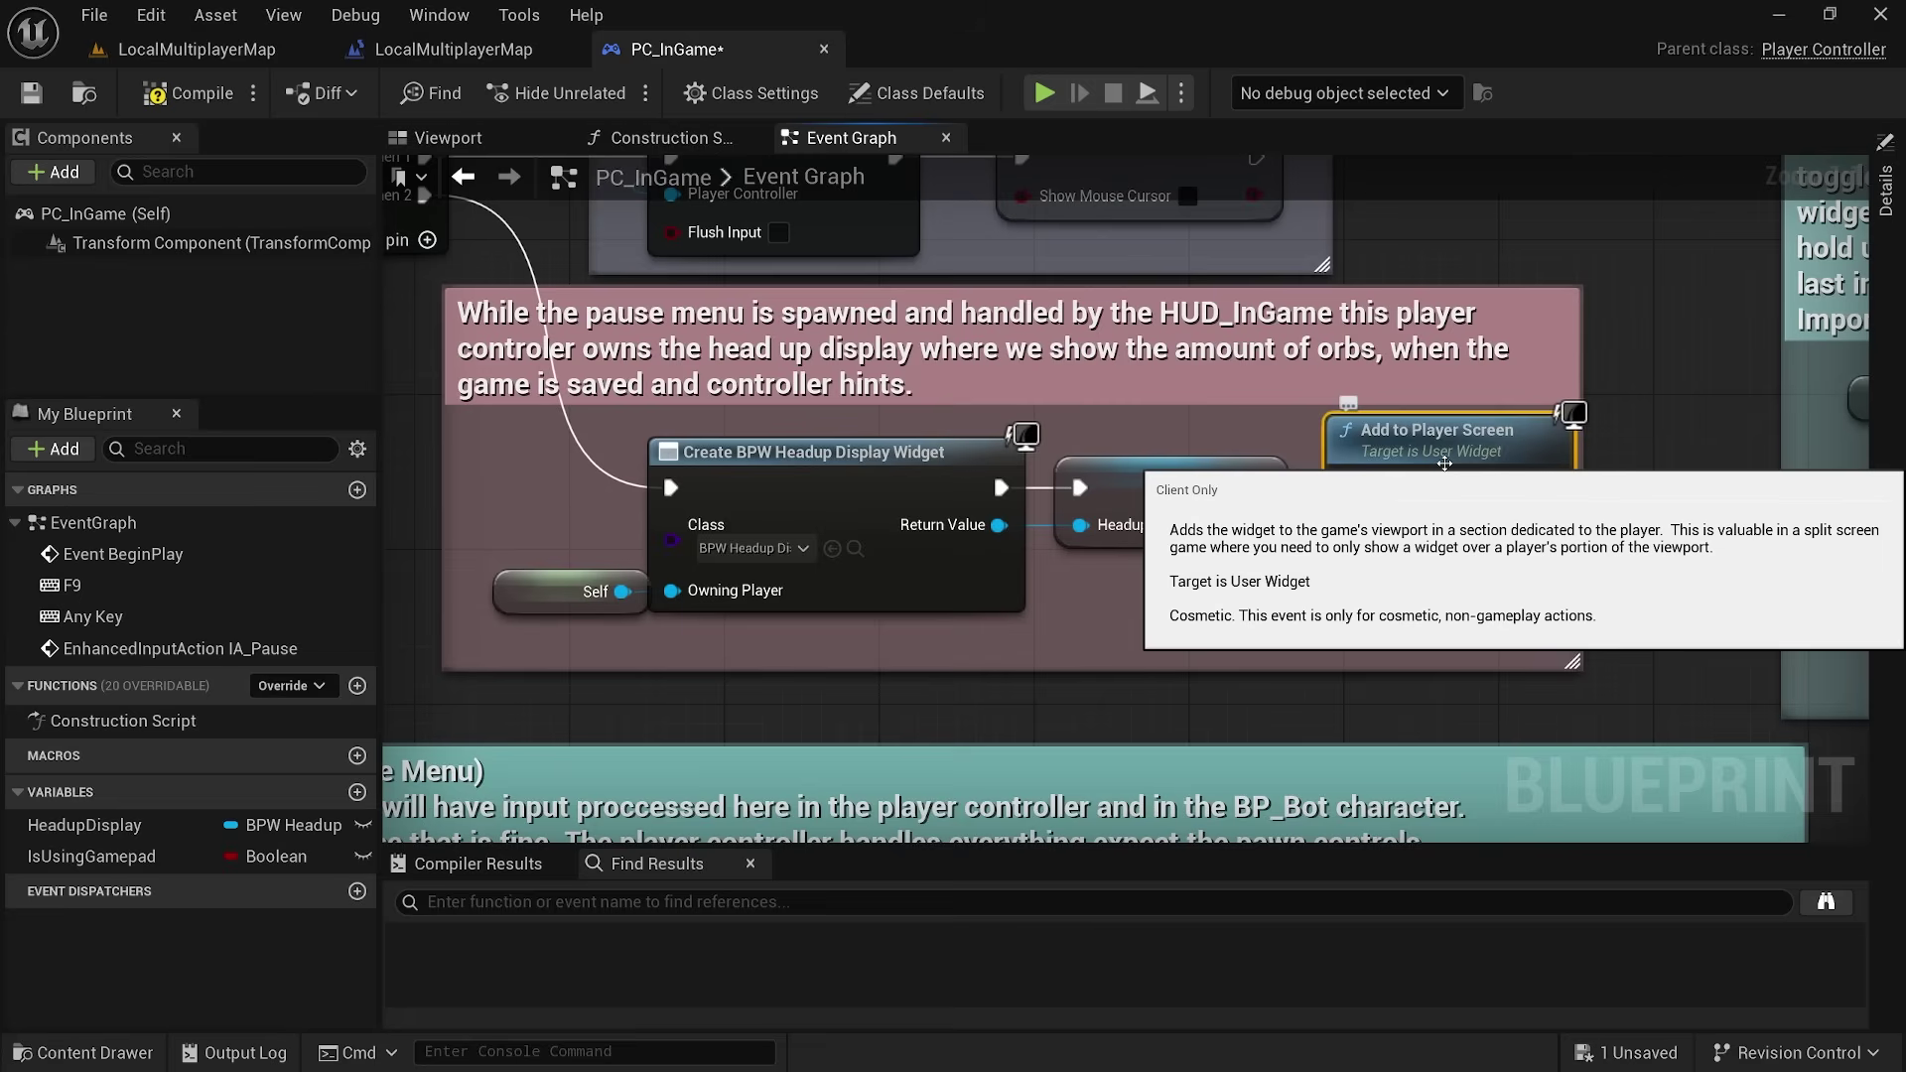
{"action": "scroll", "coordinate": [664, 469], "scroll_direction": "down", "scroll_amount": 1}
{"action": "right_click_drag", "start_coordinate": [663, 468], "coordinate": [1022, 592]}
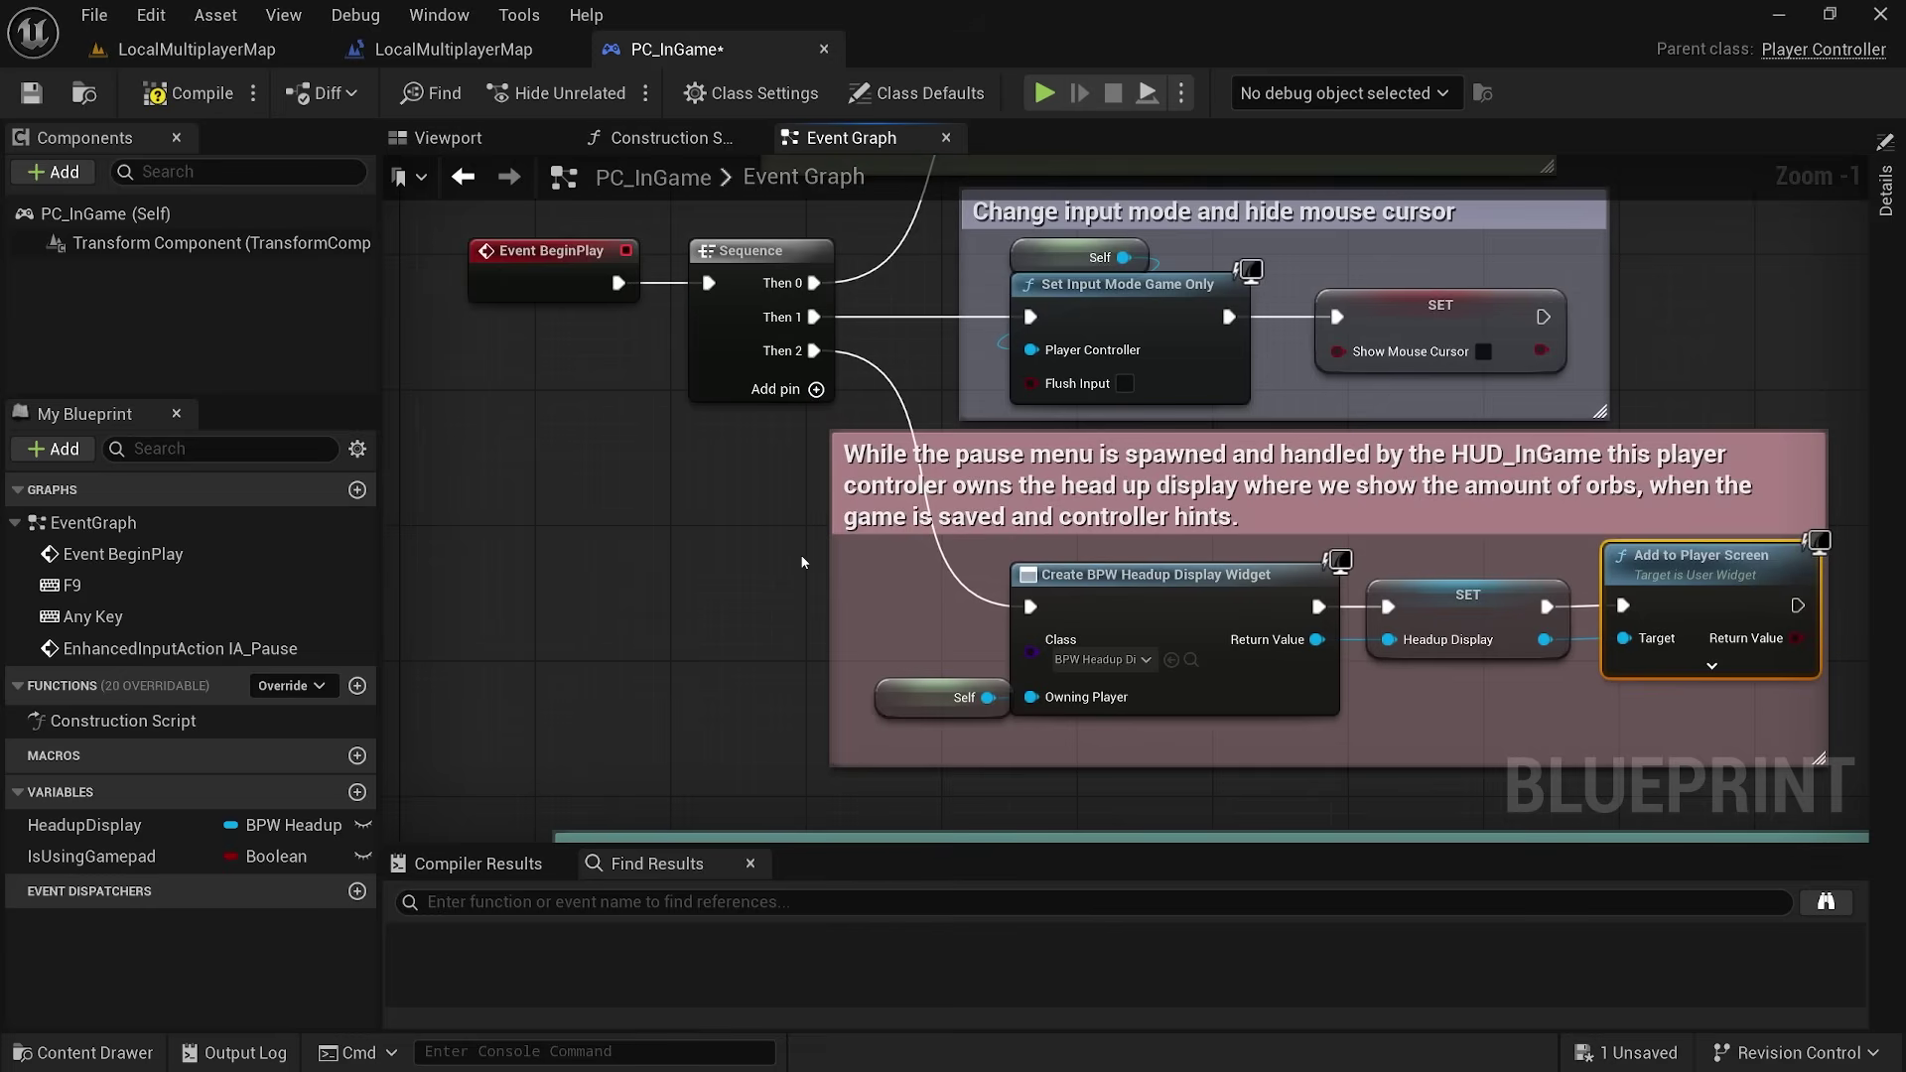
- Override On Possess and place the event beside the headup display nodes
{"action": "left_click", "coordinate": [305, 690]}
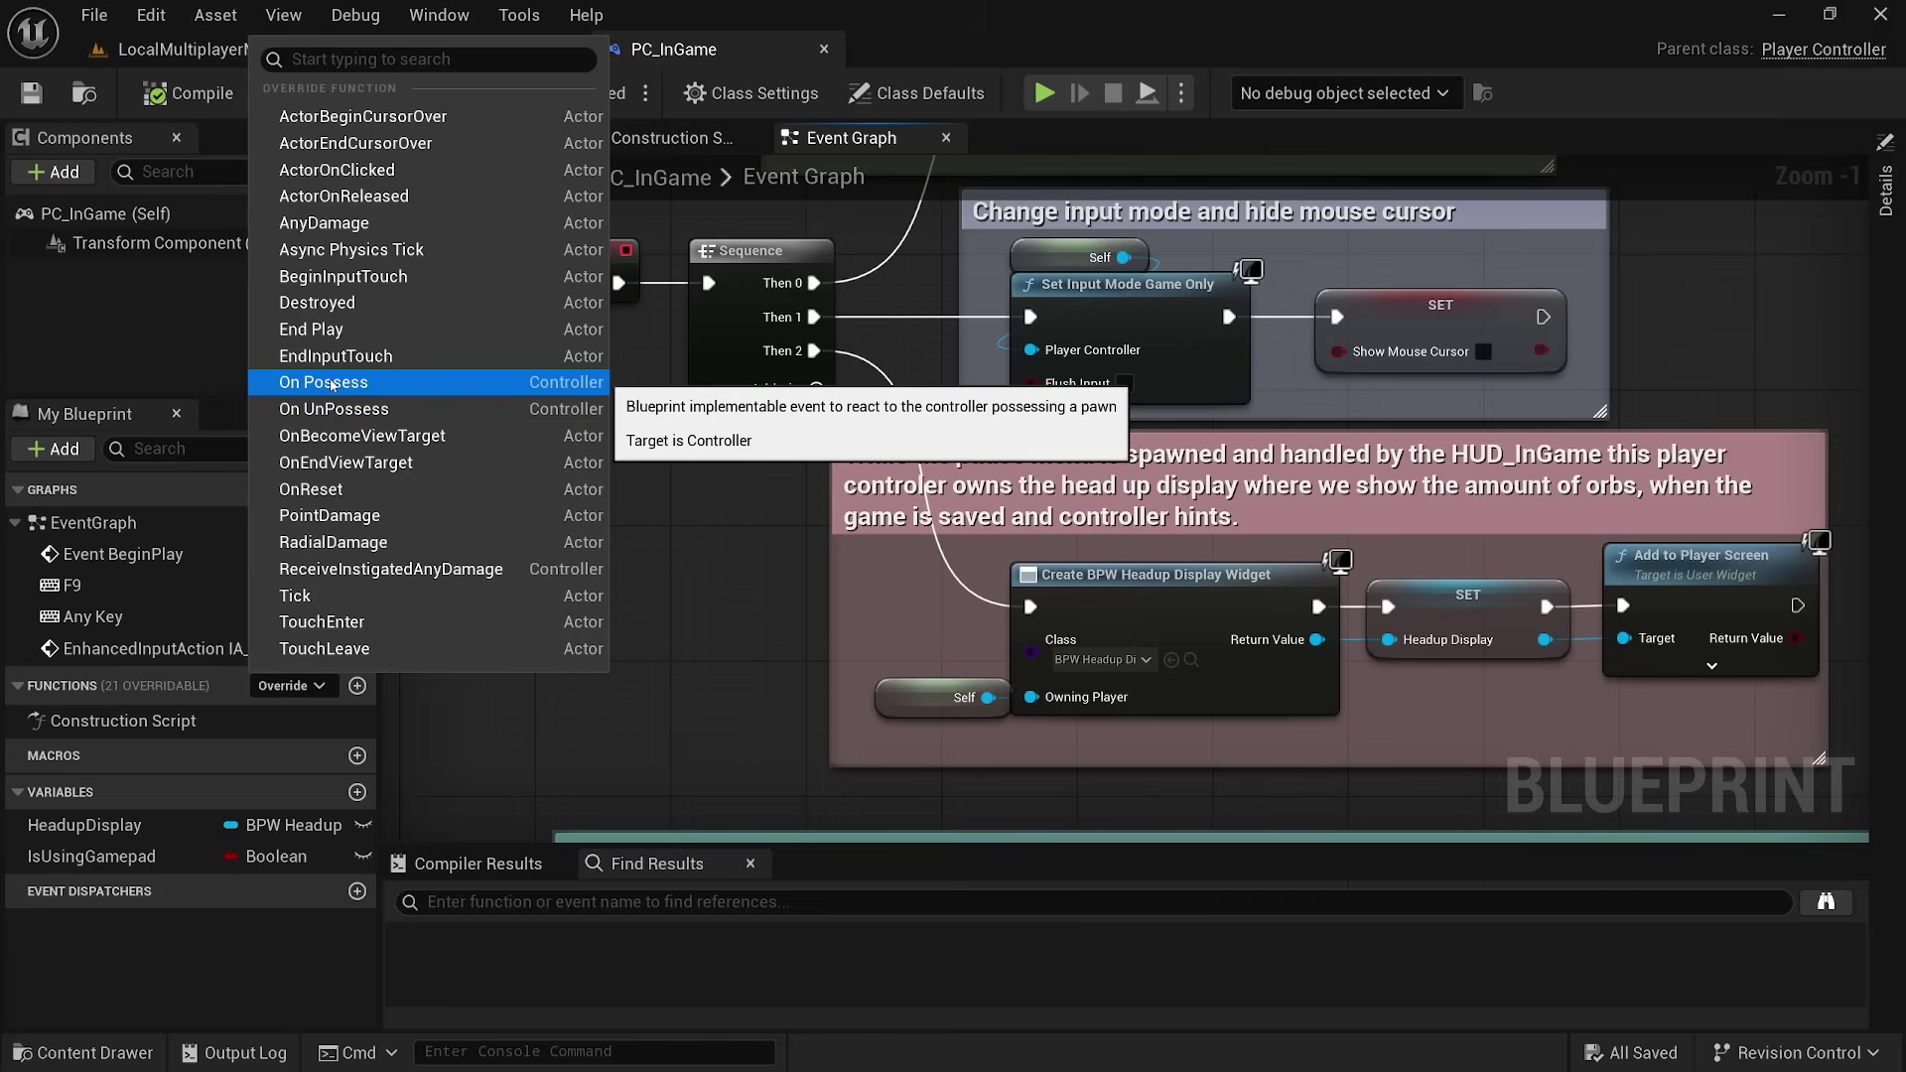
{"action": "left_click", "coordinate": [329, 385]}
{"action": "scroll", "coordinate": [715, 651], "scroll_direction": "down", "scroll_amount": 2}
{"action": "scroll", "coordinate": [715, 651], "scroll_direction": "down", "scroll_amount": 3}
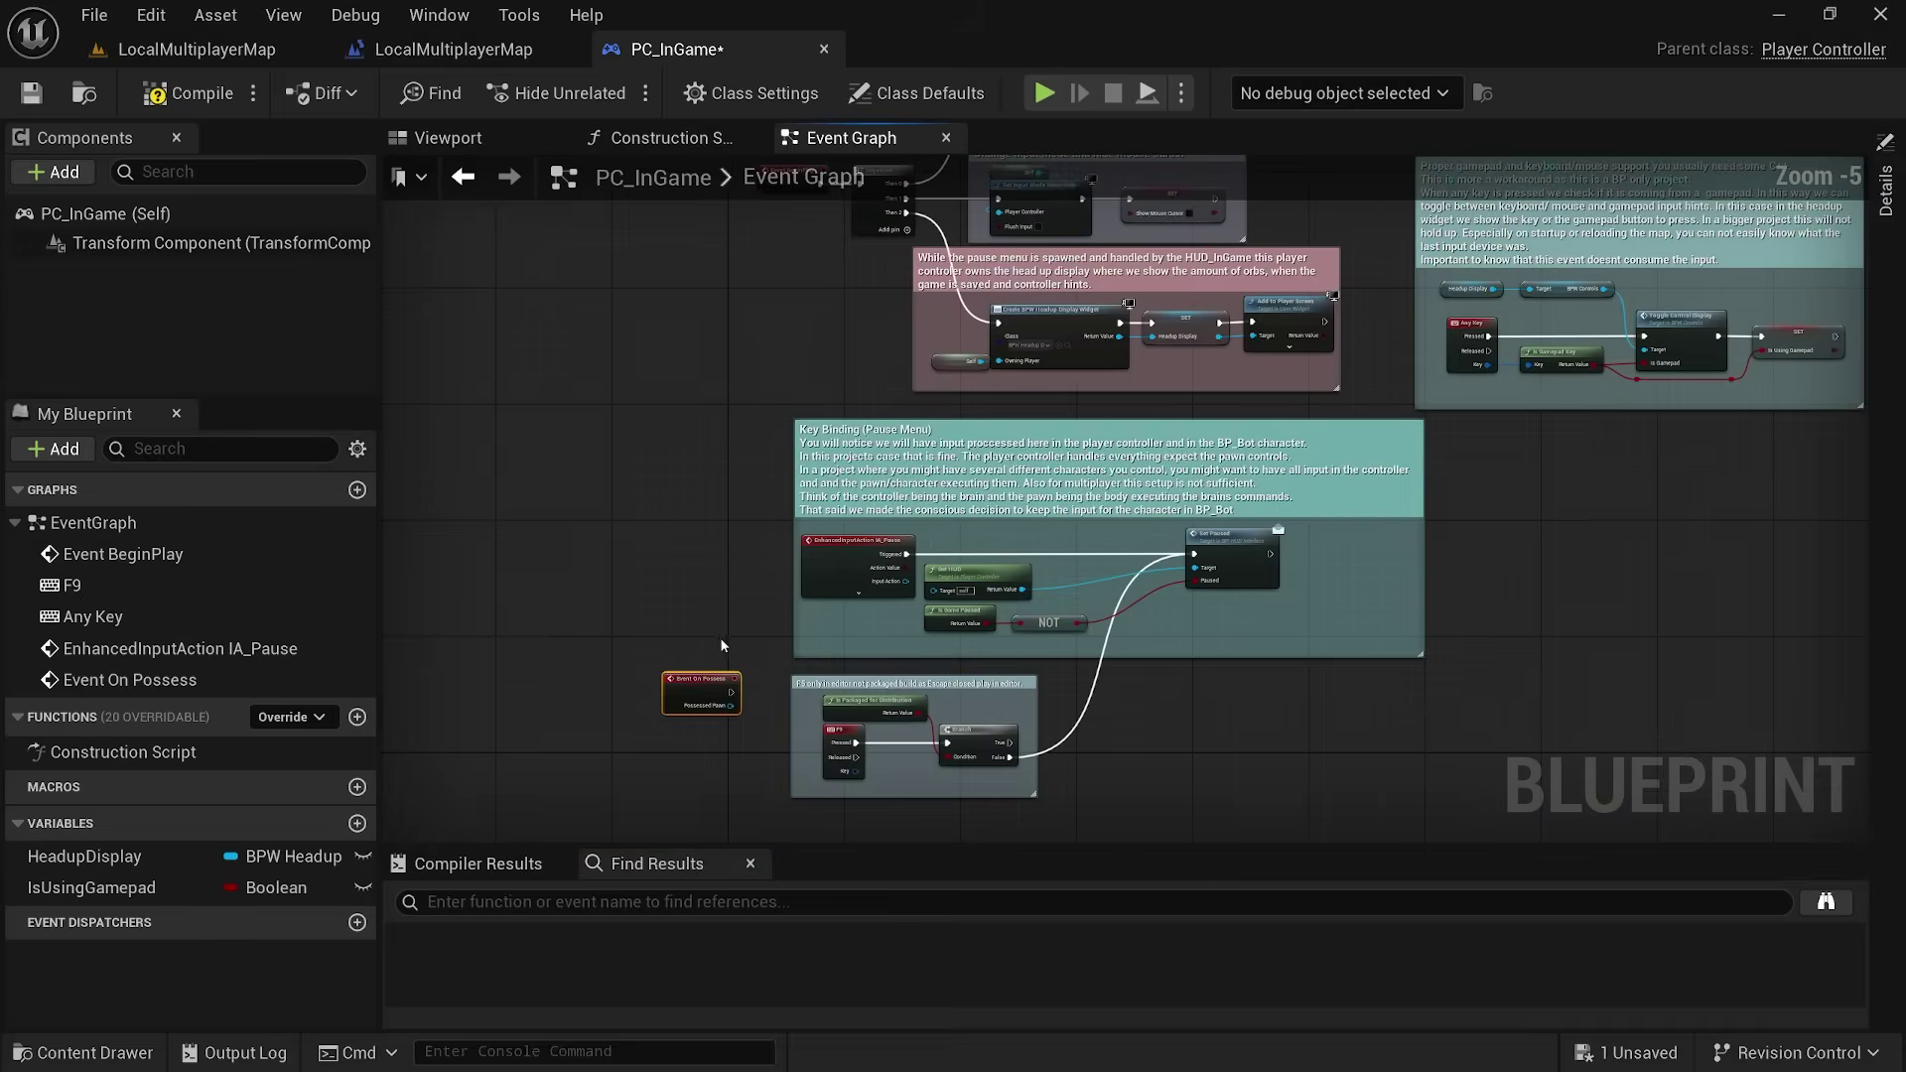
{"action": "left_click_drag", "start_coordinate": [701, 681], "coordinate": [788, 321]}
{"action": "scroll", "coordinate": [717, 507], "scroll_direction": "up", "scroll_amount": 5}
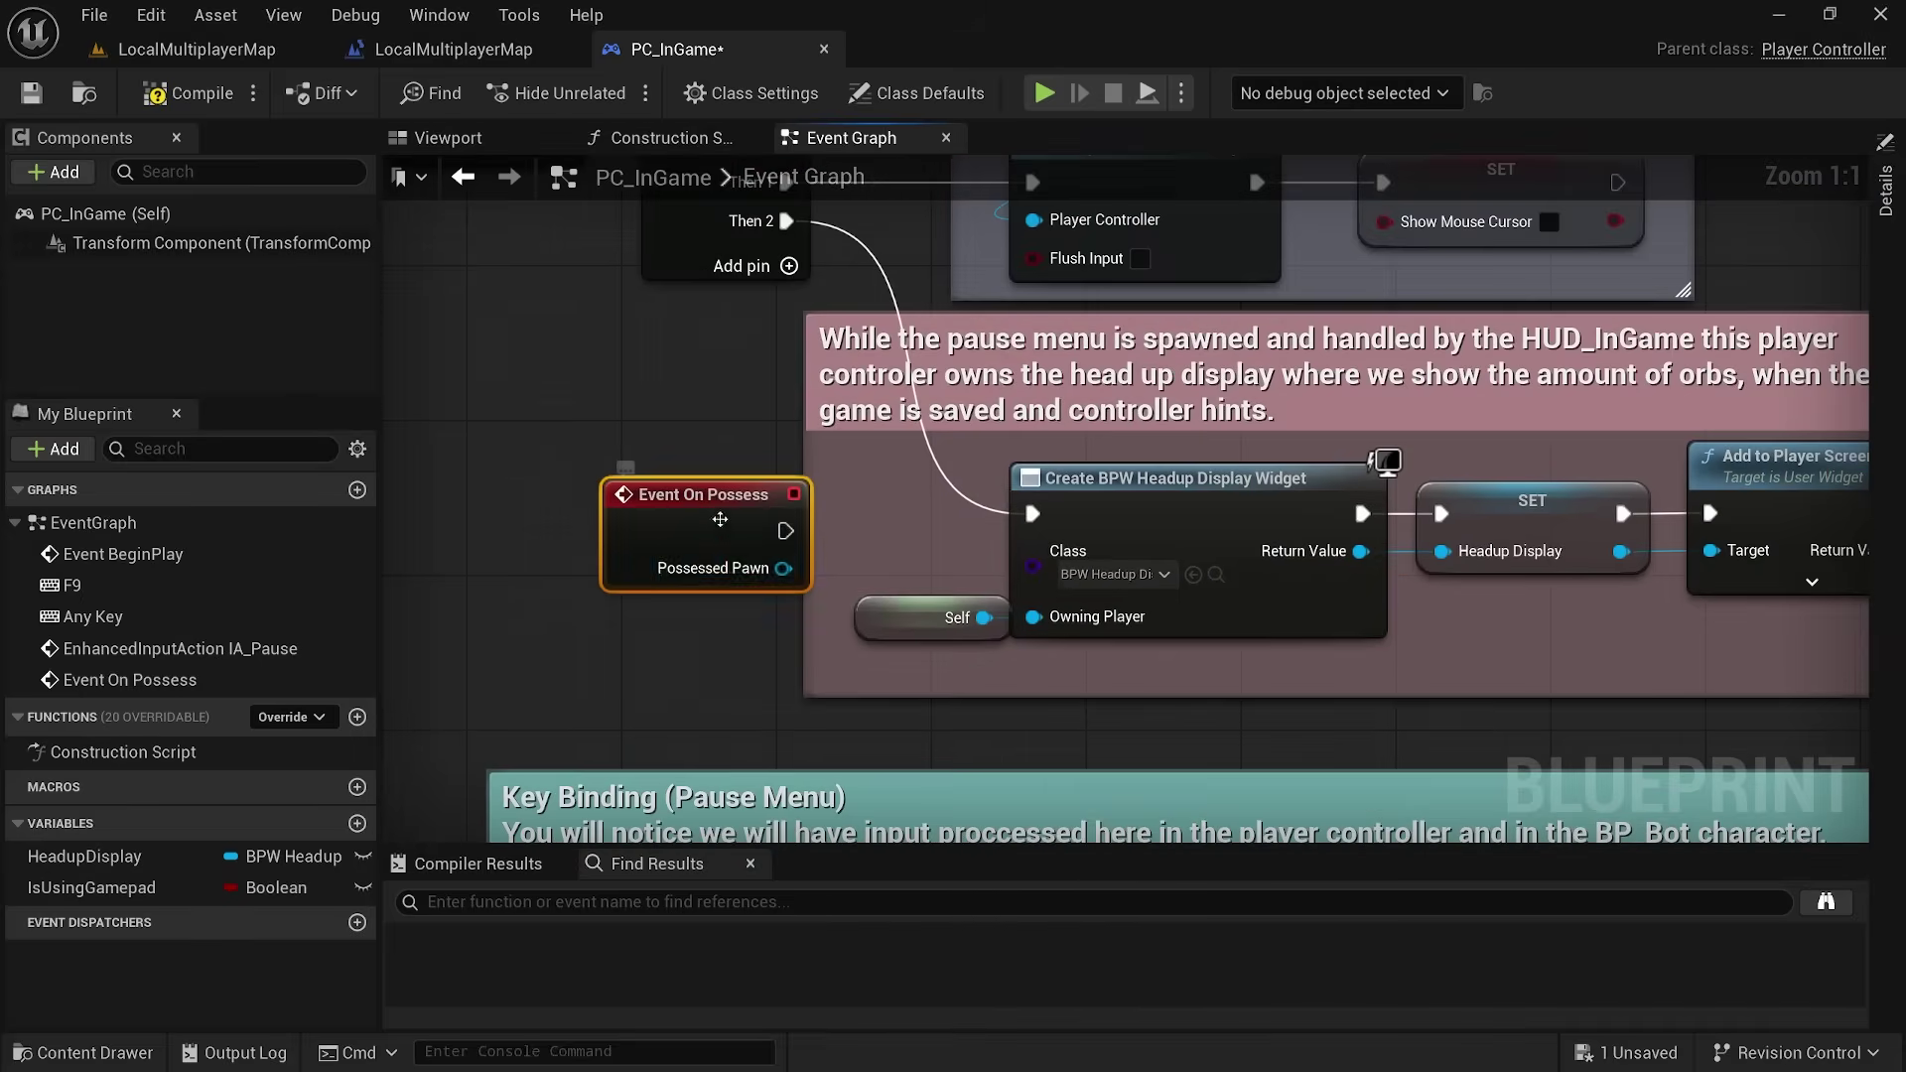
- Break the Sequence Then 2 link and wire Event On Possess to Create Widget
{"action": "right_click_drag", "start_coordinate": [717, 506], "coordinate": [627, 609]}
{"action": "right_click", "coordinate": [695, 382]}
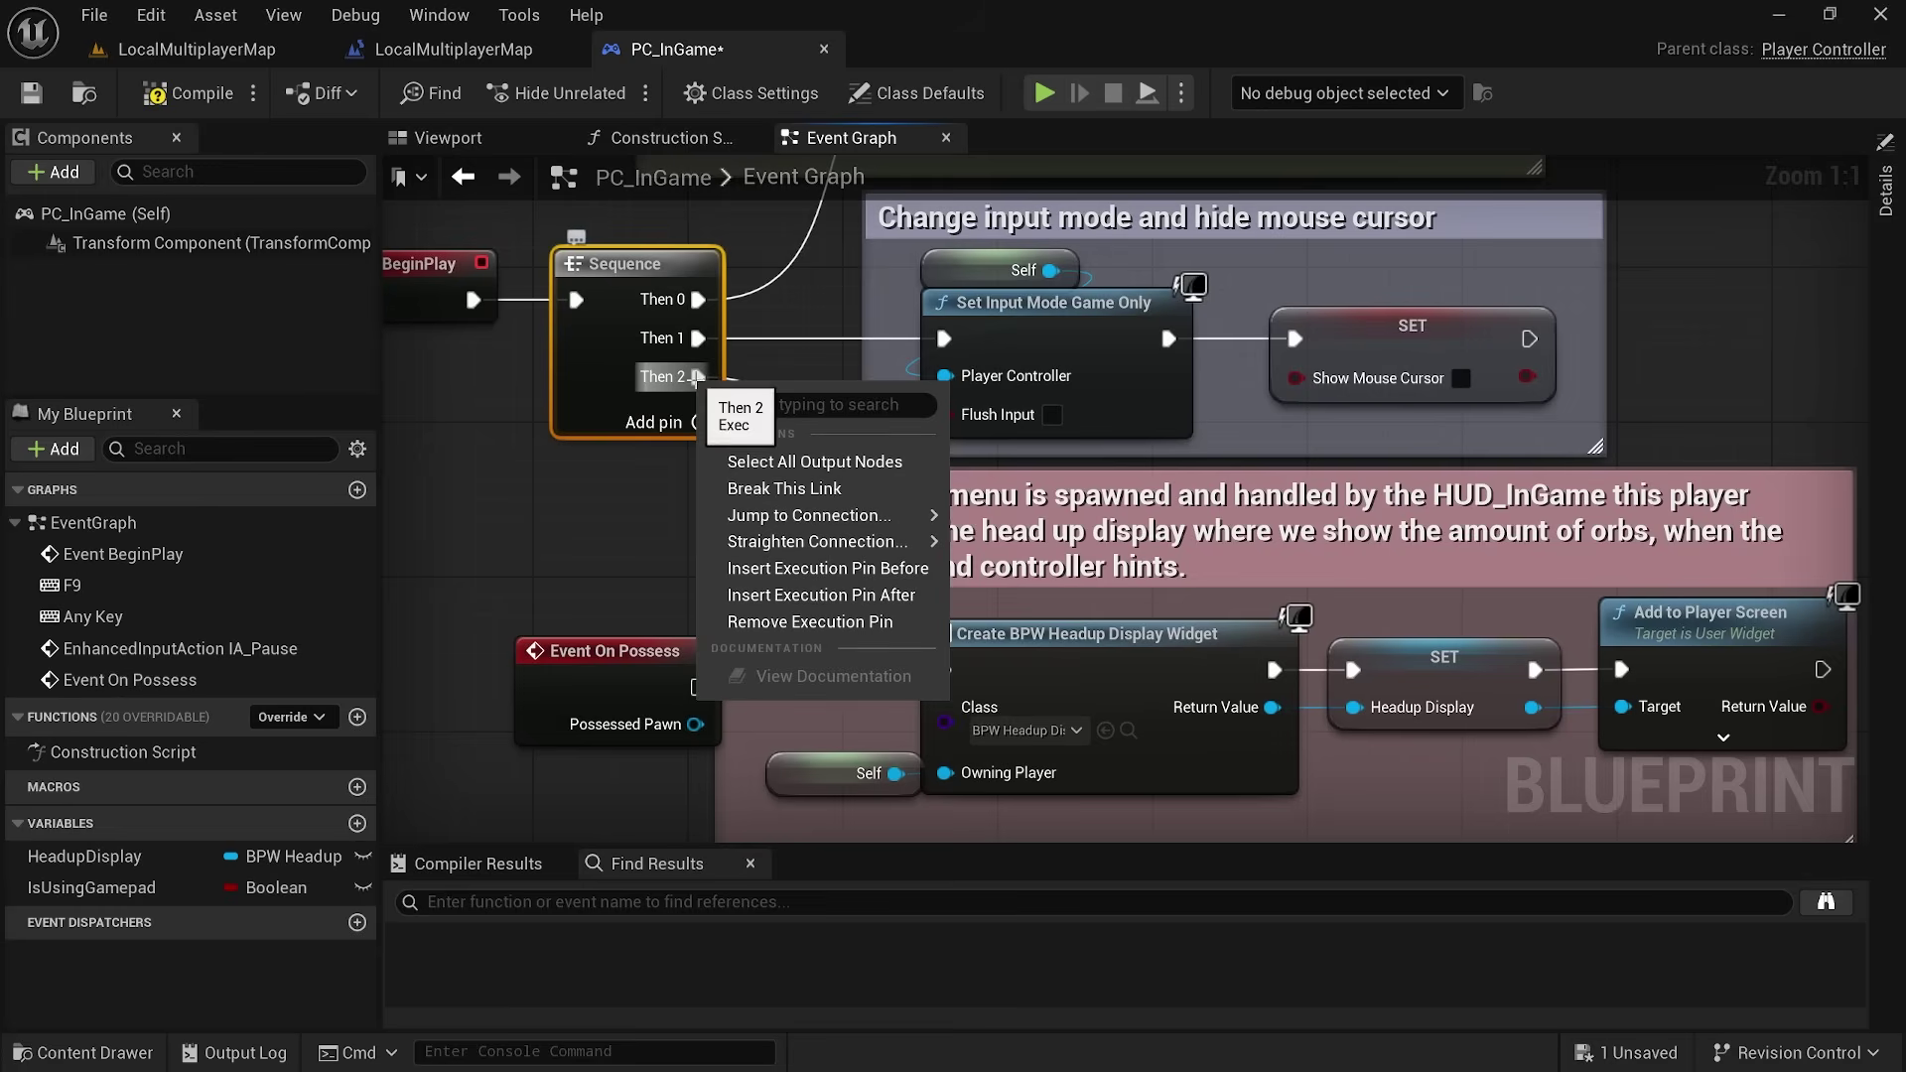
{"action": "left_click", "coordinate": [767, 483]}
{"action": "left_click_drag", "start_coordinate": [698, 687], "coordinate": [943, 671]}
{"action": "left_click_drag", "start_coordinate": [636, 687], "coordinate": [713, 668]}
{"action": "right_click_drag", "start_coordinate": [713, 668], "coordinate": [595, 559]}
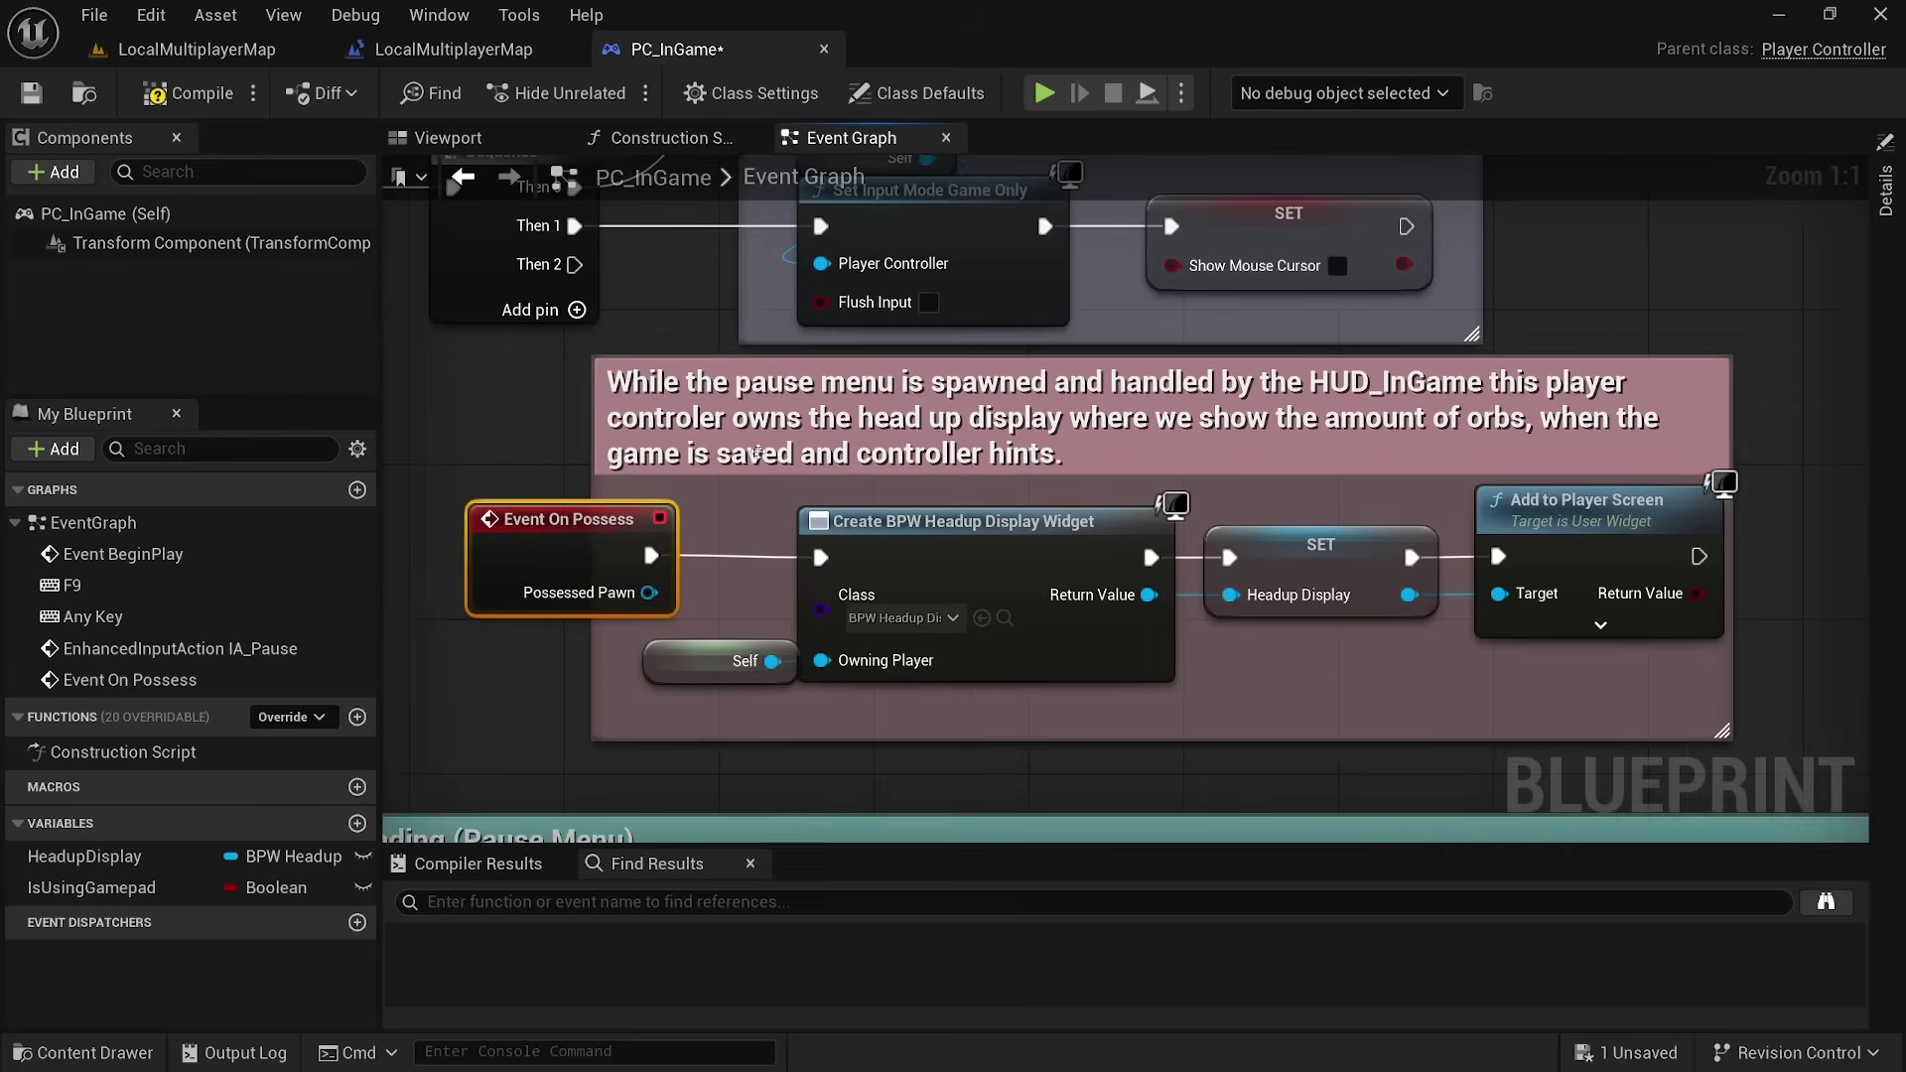
- Compile and save PC_InGame, then return to the map
{"action": "left_click", "coordinate": [179, 93]}
{"action": "left_click", "coordinate": [30, 92]}
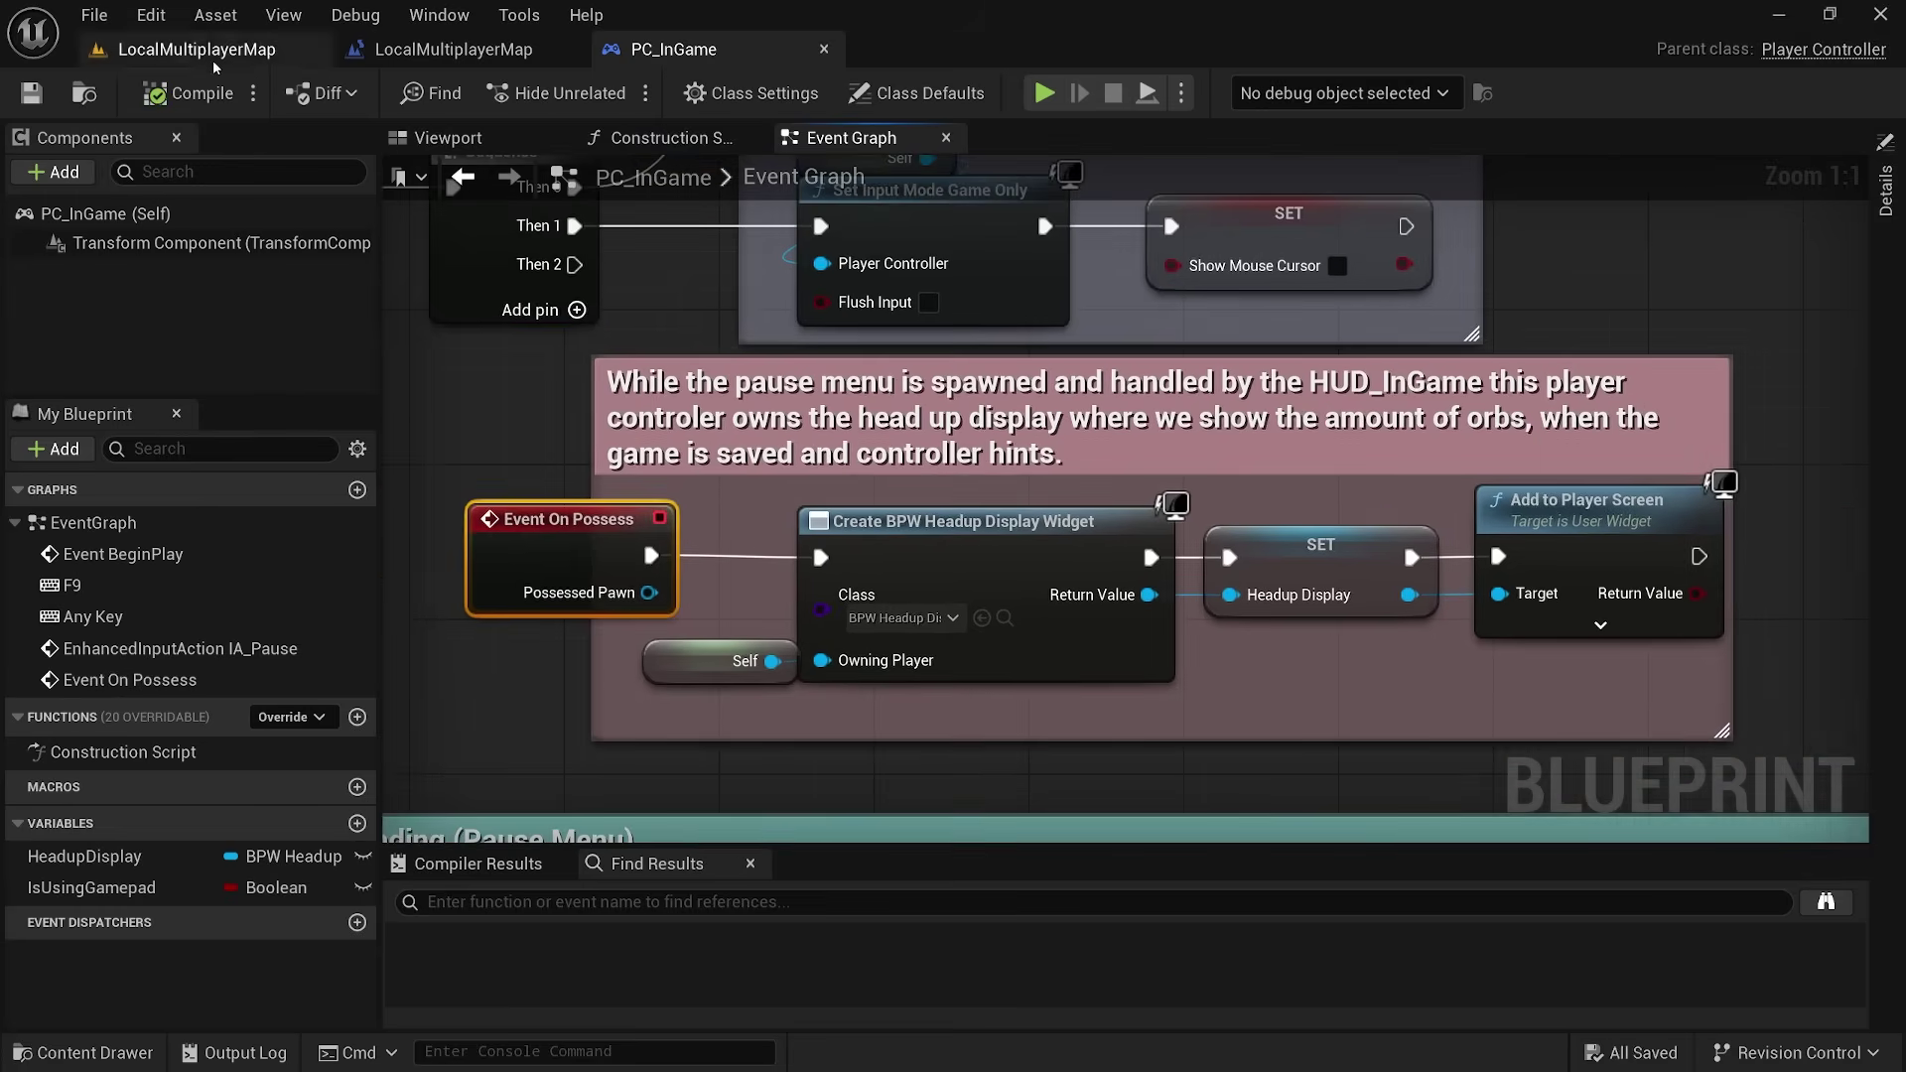
{"action": "left_click", "coordinate": [197, 48]}
- Launch a play session of the multiplayer map to verify each player's Orbs HUD
{"action": "key", "text": "alt+p"}
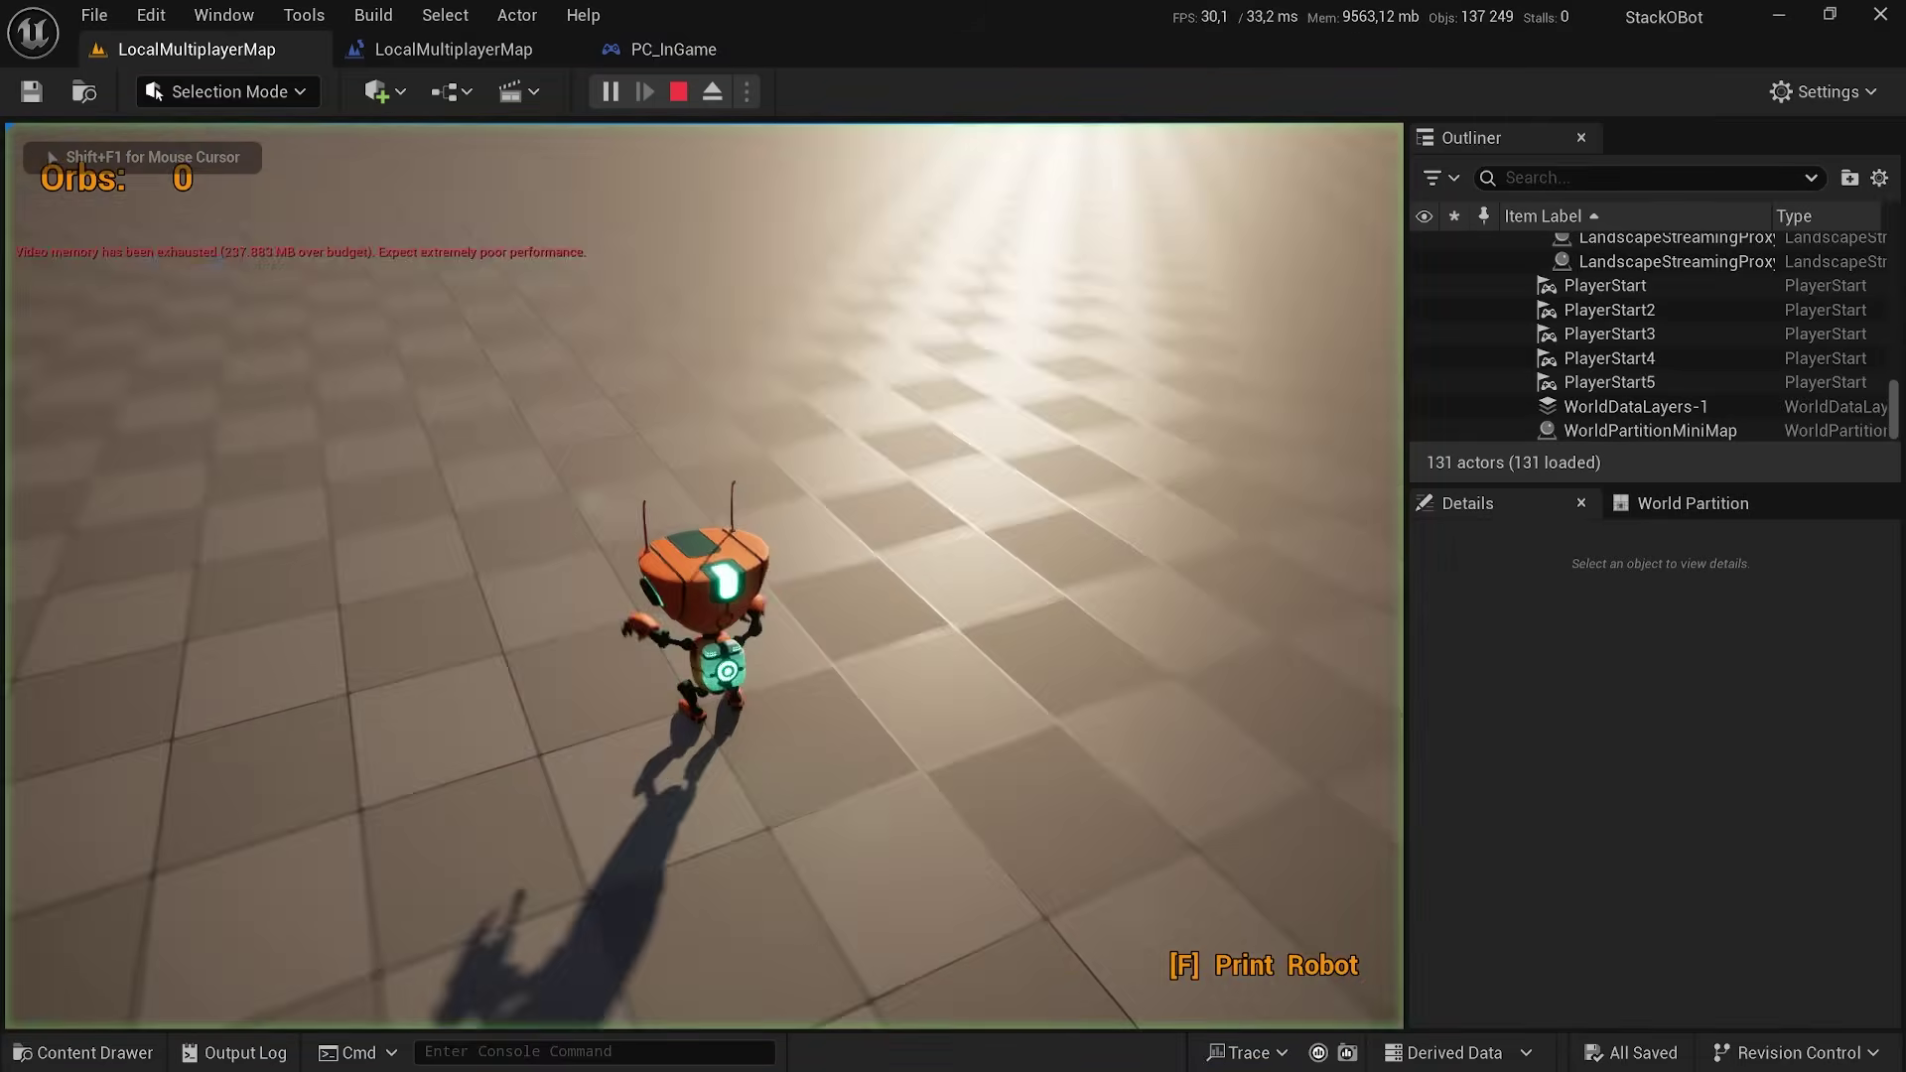